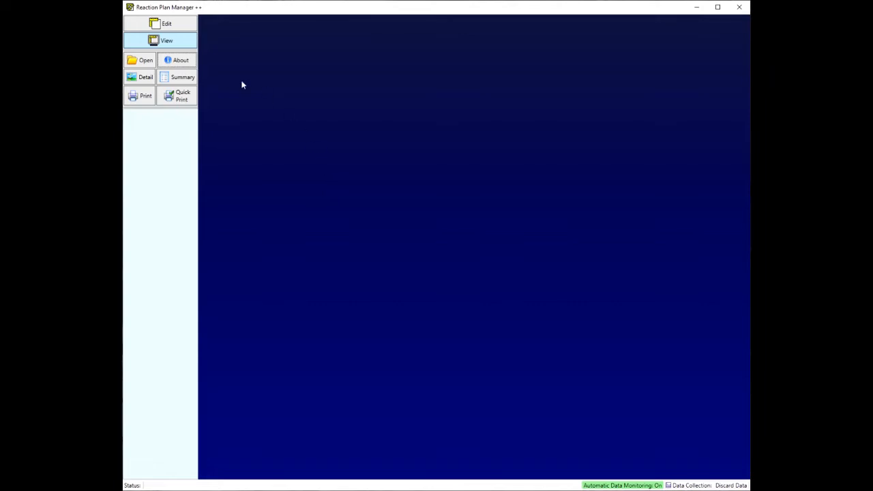
# Set the default data source to Prolink Export After Version 3.4.82 - Becker Quality Solutions (Reaction Plan Manager++) and save the settings
pyautogui.click(182, 62)
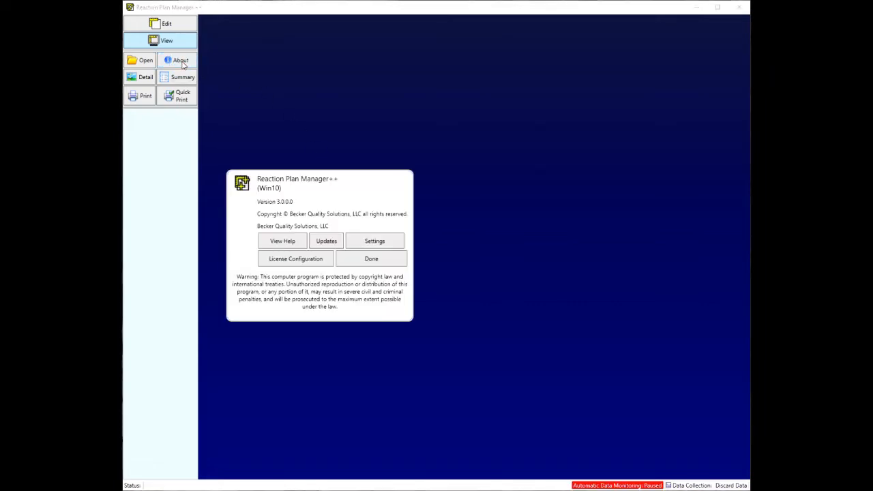
pyautogui.click(374, 242)
pyautogui.moveTo(139, 99); pyautogui.dragTo(383, 101)
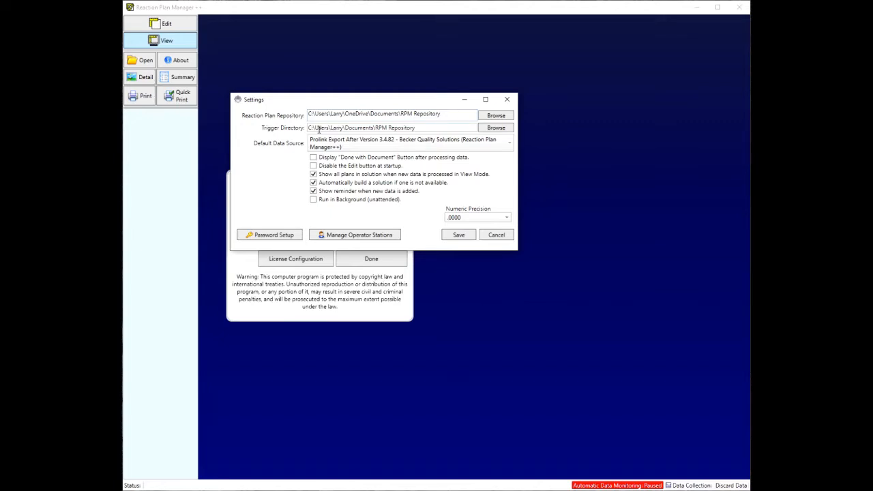
pyautogui.click(441, 127)
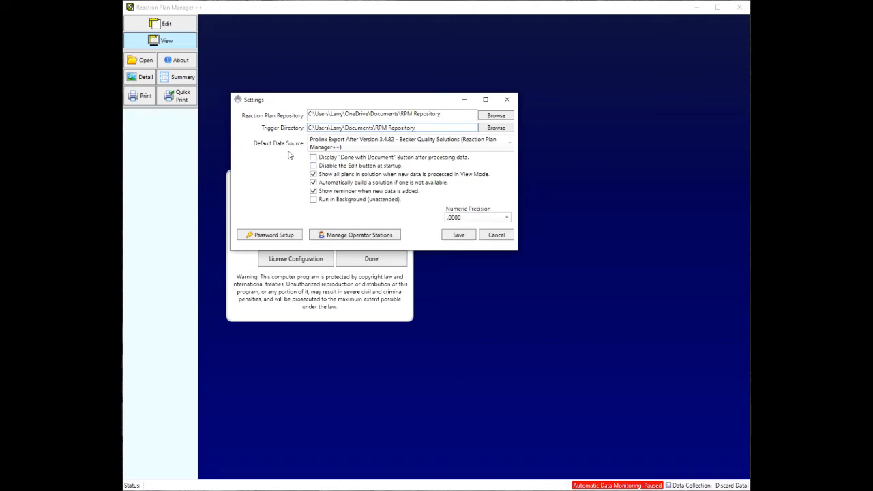
pyautogui.click(476, 145)
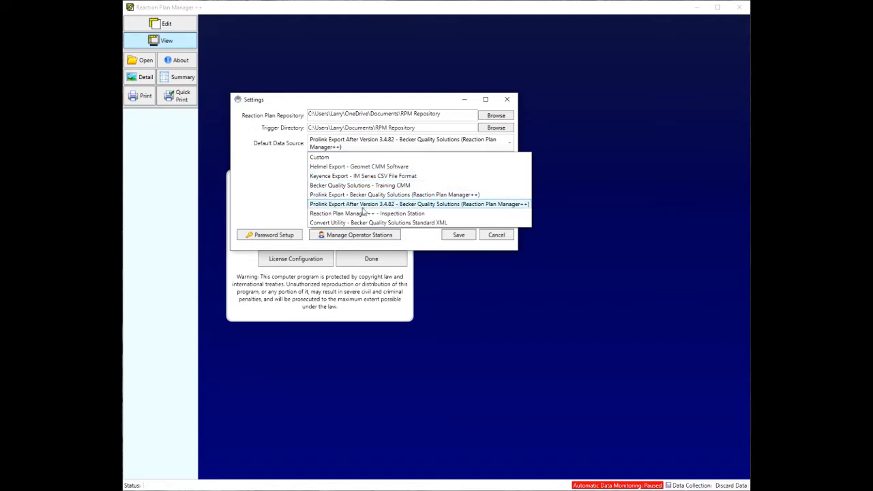
pyautogui.click(424, 204)
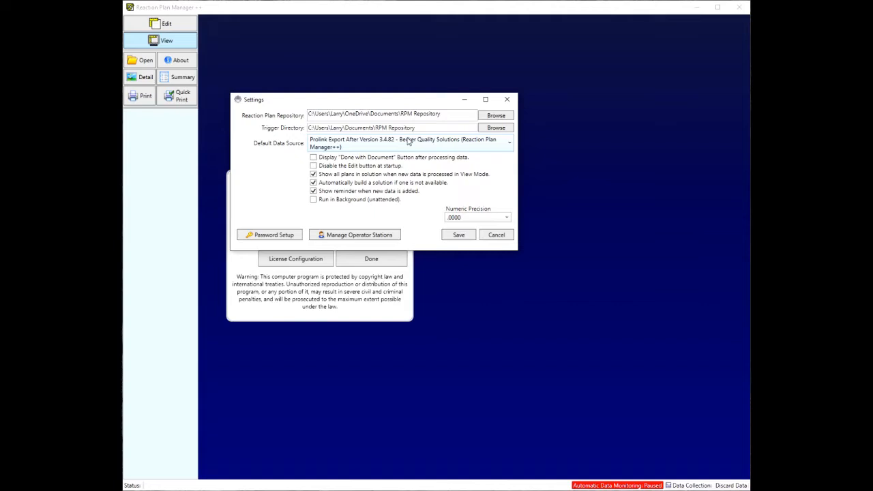
pyautogui.click(461, 235)
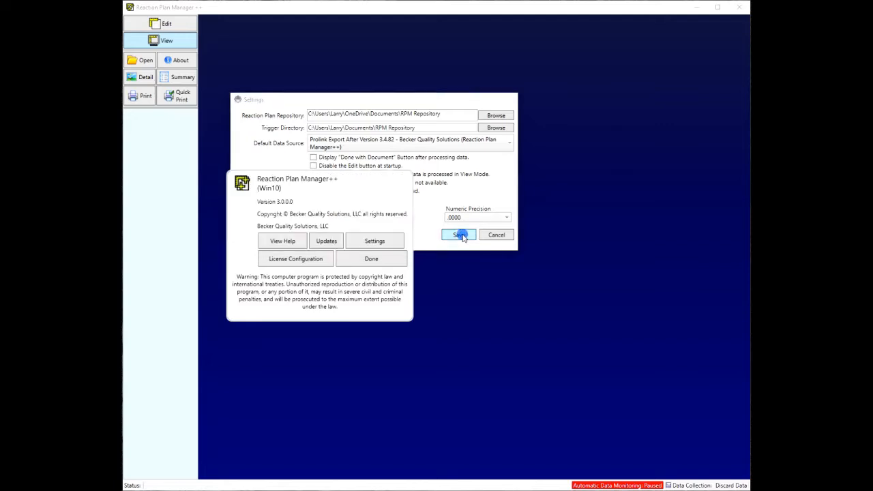
pyautogui.click(391, 262)
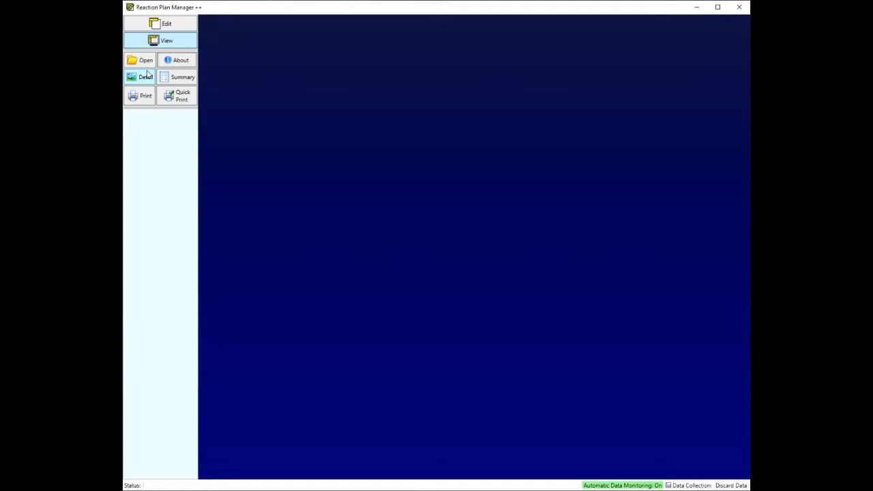
# Open the RPM++ Turning Process solution in View mode
pyautogui.click(176, 24)
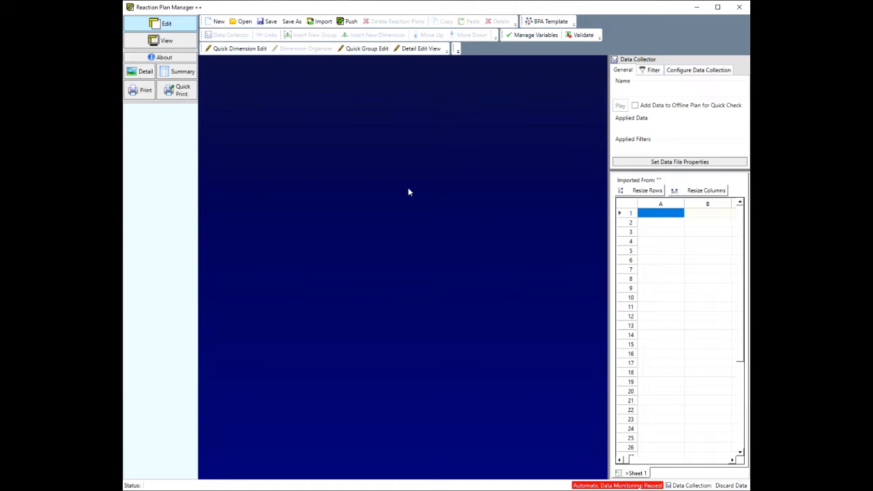
pyautogui.click(181, 42)
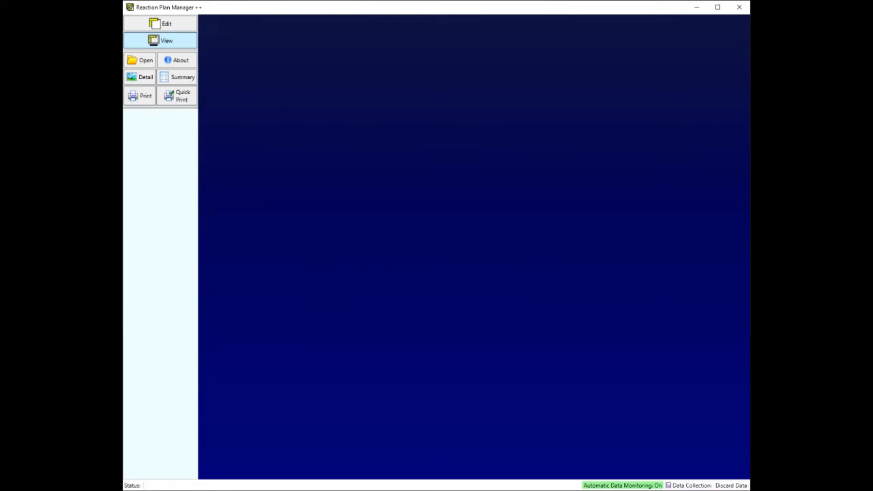
pyautogui.click(145, 61)
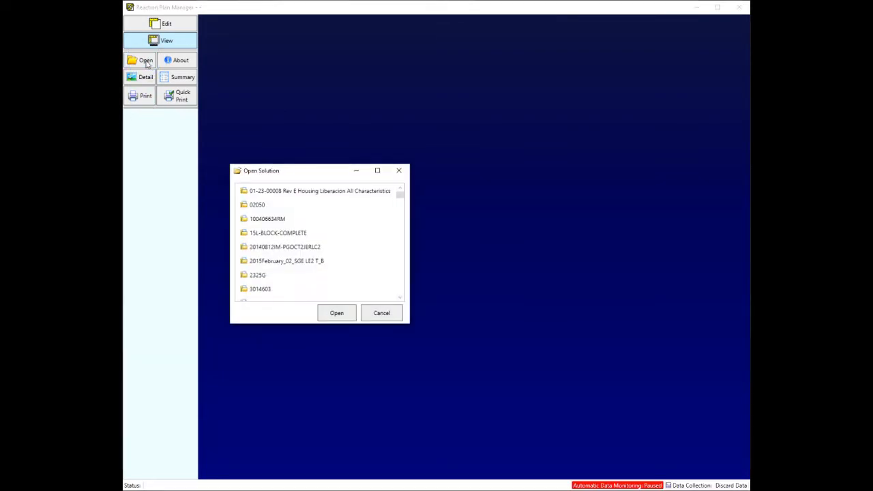
pyautogui.scroll(-5, 369, 243)
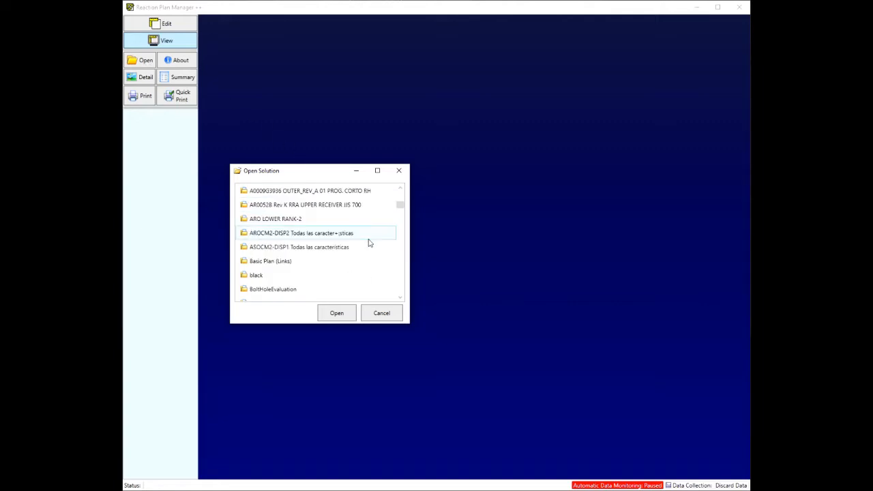
pyautogui.scroll(-12, 369, 243)
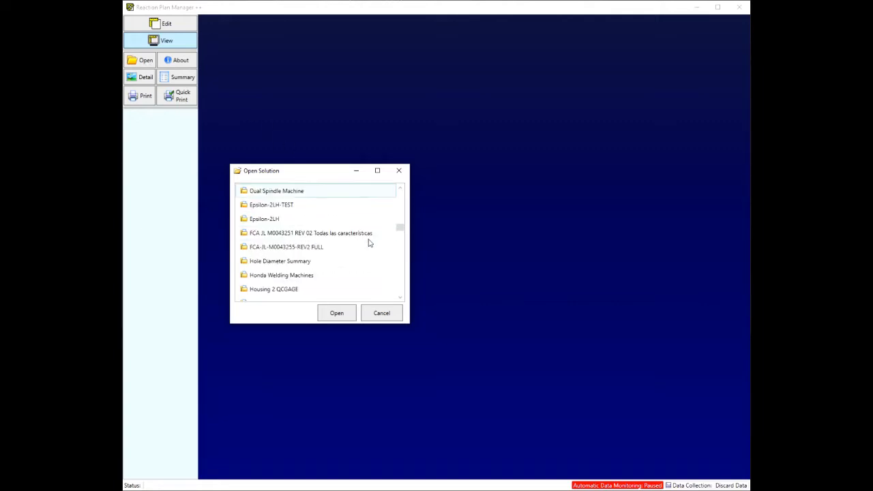
pyautogui.scroll(-15, 369, 243)
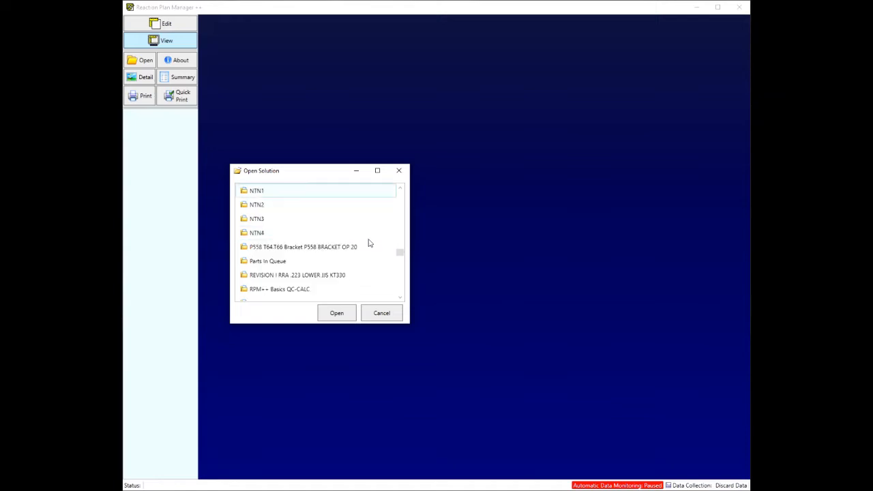
pyautogui.scroll(-10, 369, 243)
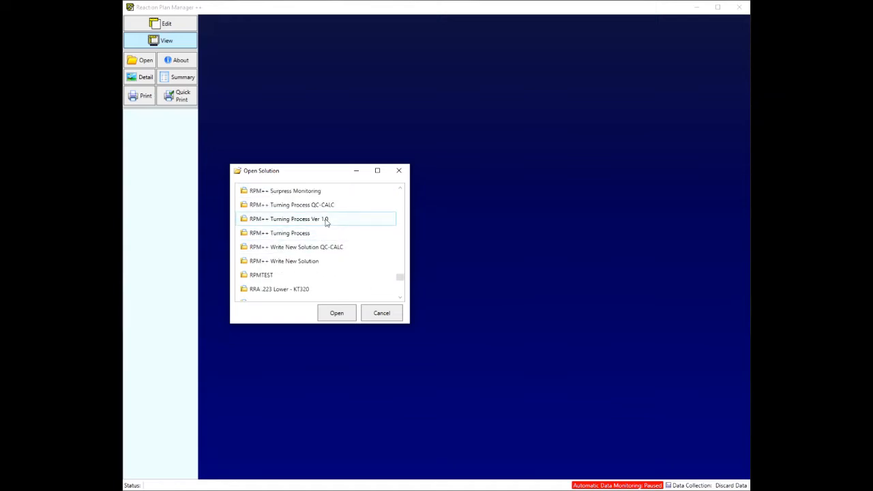
pyautogui.click(318, 234)
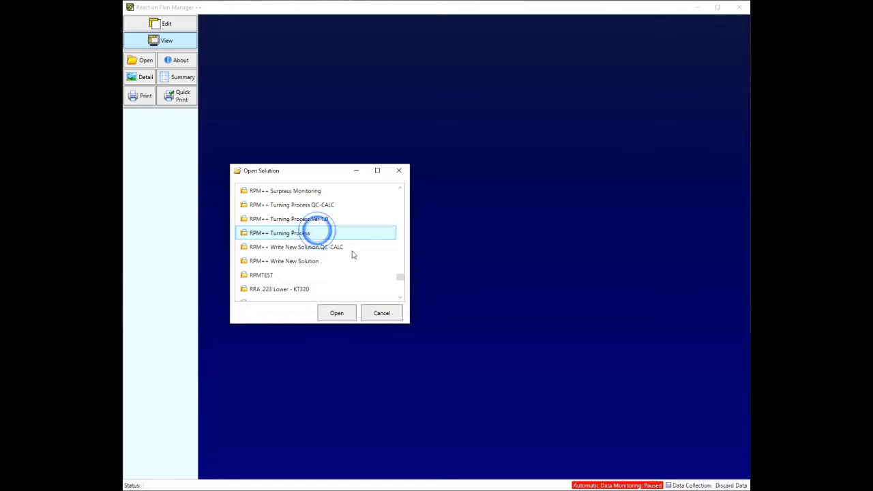
pyautogui.click(337, 315)
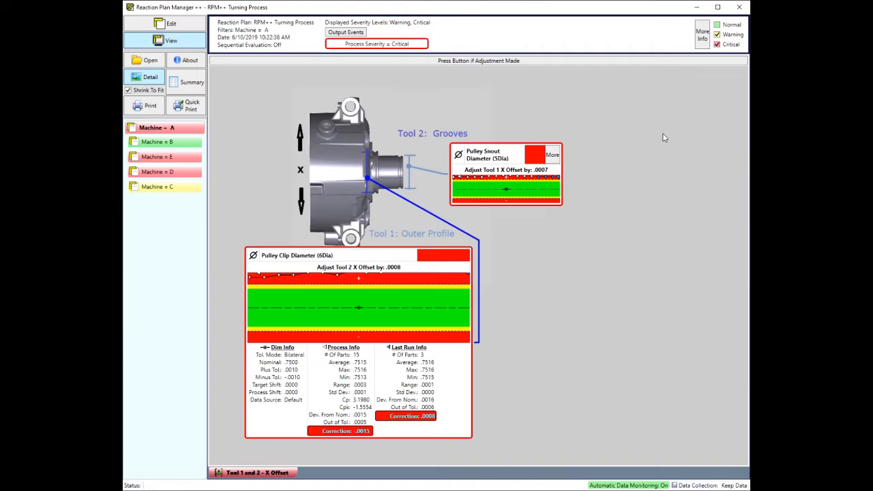
# Include Normal severity for Machine A and examine its Tool 1 and 2 - Z Offset group, along with the Machine B and Machine E plans
pyautogui.click(720, 26)
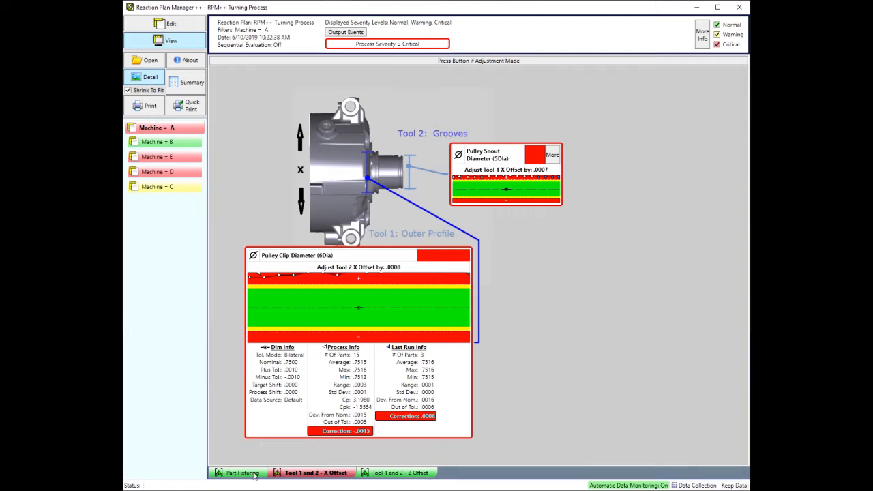
pyautogui.click(401, 475)
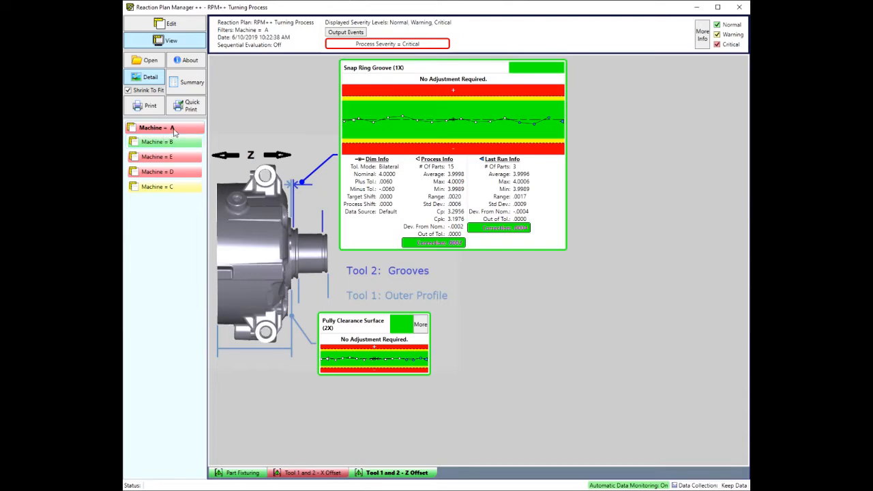
pyautogui.click(175, 144)
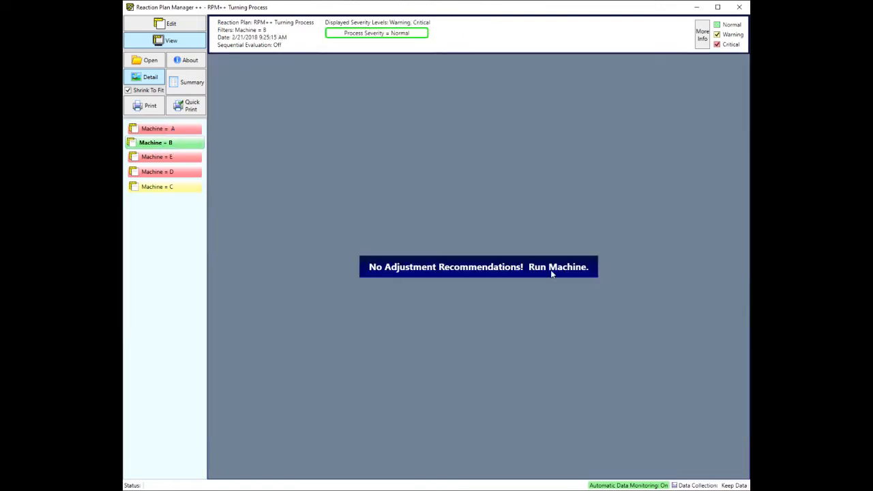
pyautogui.click(178, 161)
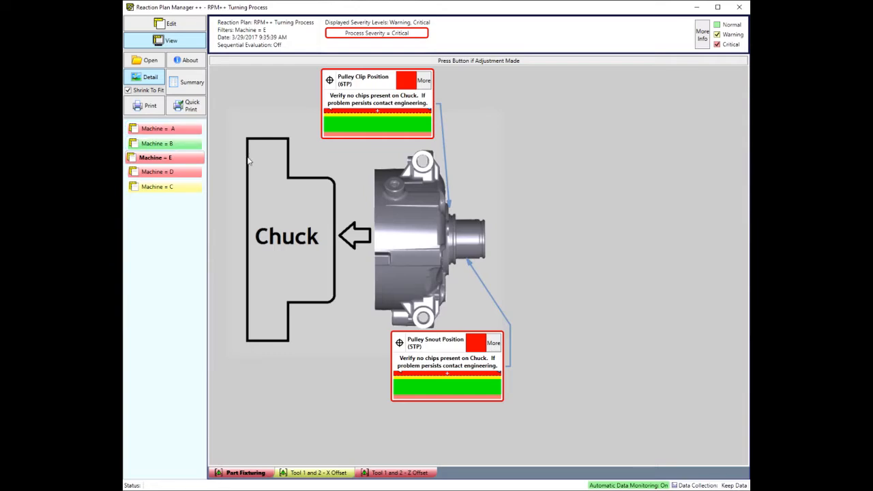
# In Edit mode, shift the Pulley Clip Position (6TP) callout slightly in Machine A's Part Fixturing group, and return to View mode
pyautogui.click(184, 29)
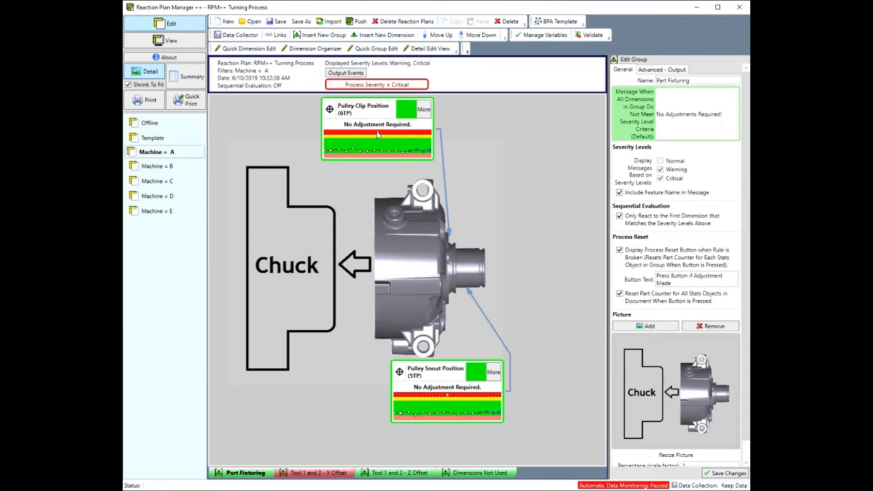
pyautogui.click(375, 128)
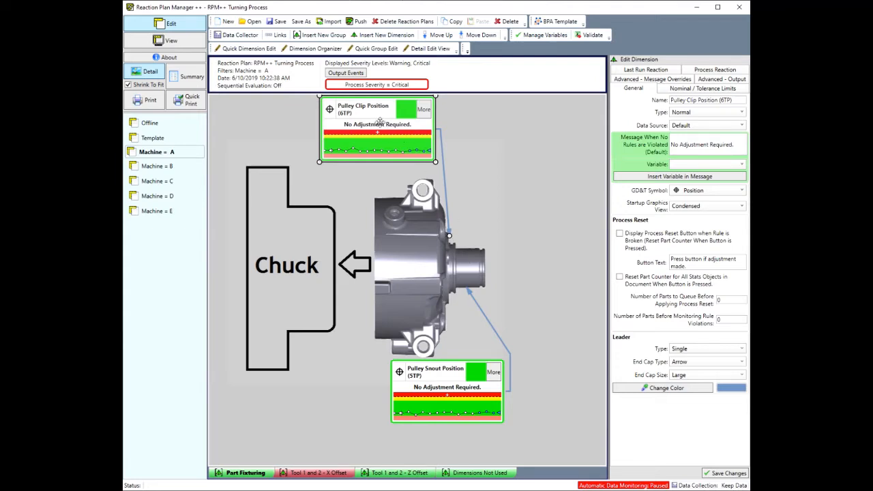
pyautogui.moveTo(379, 121); pyautogui.dragTo(382, 125)
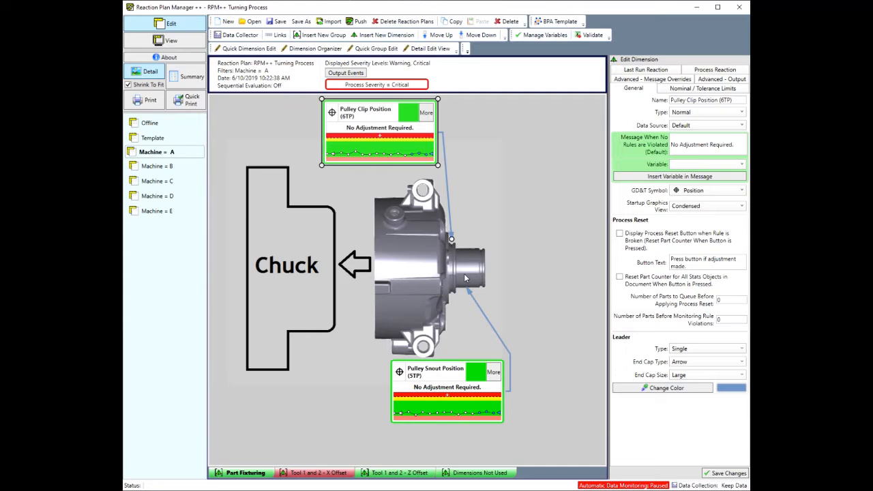
pyautogui.click(157, 41)
pyautogui.click(395, 283)
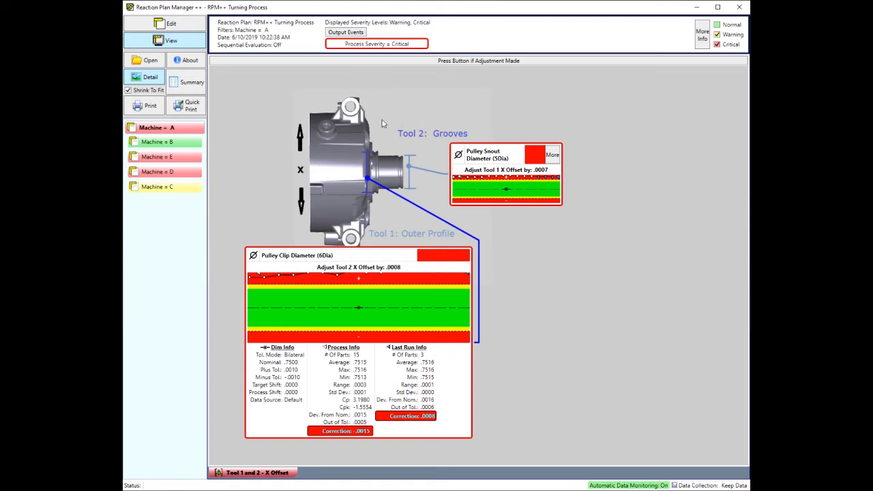
# Display Machine A's summary with Normal severity included and review all of its dimension groups
pyautogui.click(191, 83)
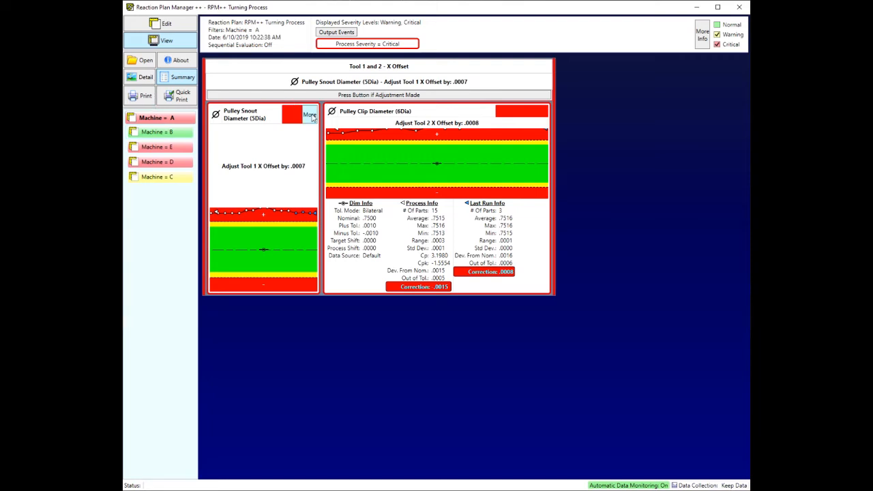
pyautogui.click(717, 25)
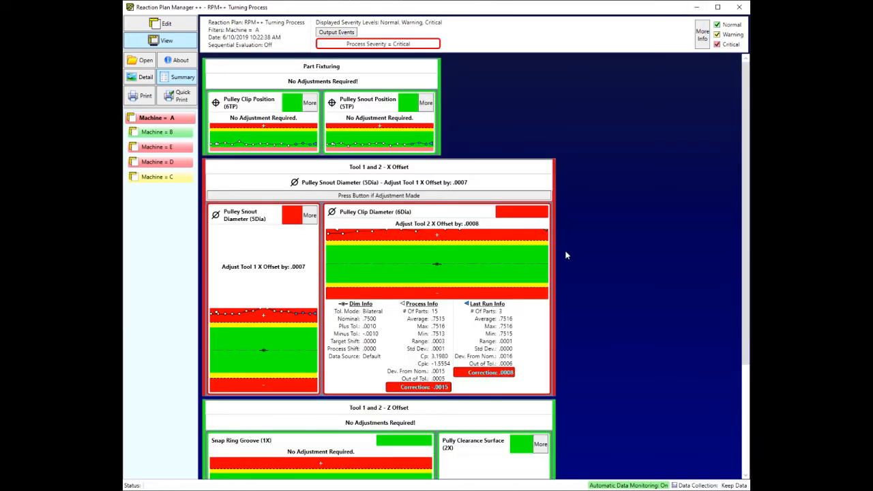
pyautogui.scroll(-5, 624, 255)
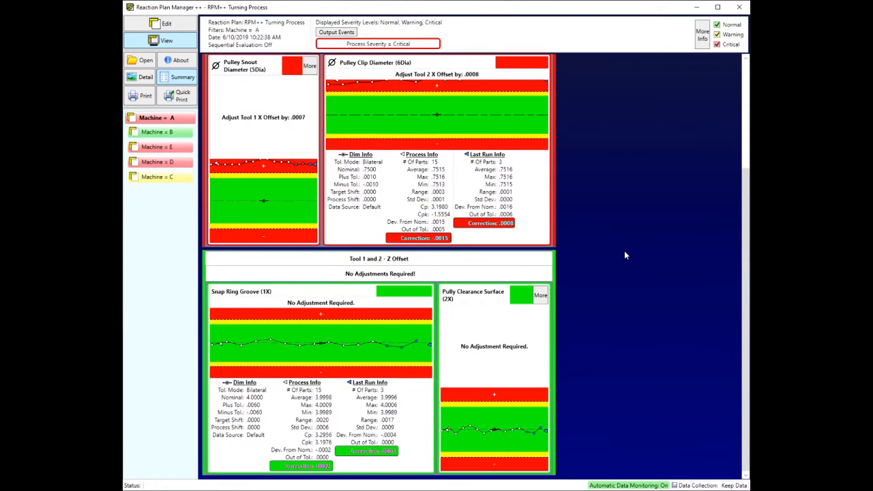
pyautogui.scroll(5, 625, 255)
pyautogui.scroll(-5, 625, 256)
pyautogui.scroll(4, 624, 255)
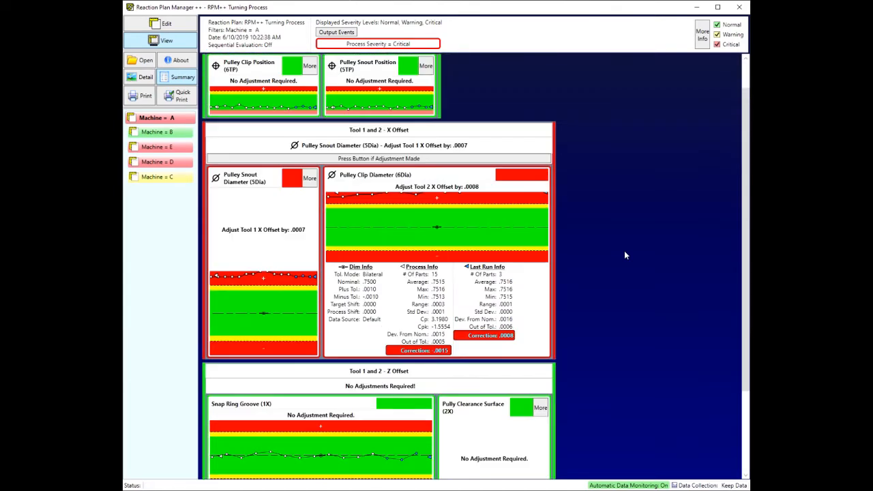
pyautogui.scroll(1, 624, 255)
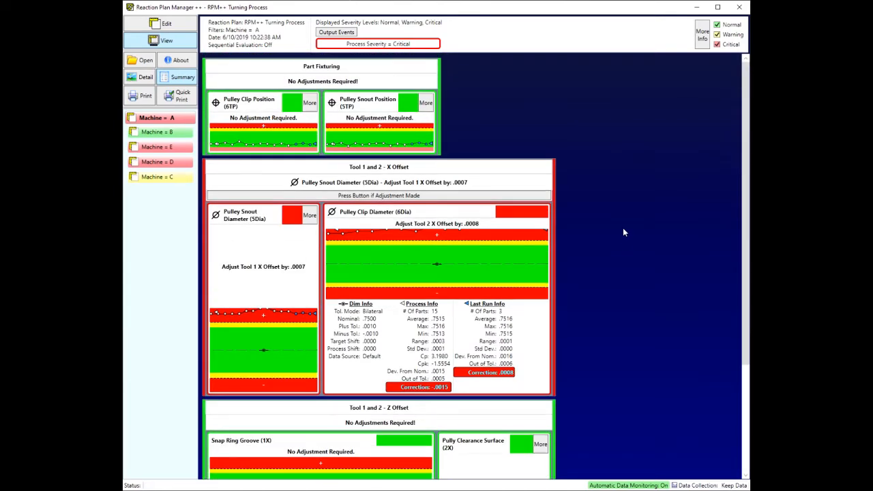
# Compare Machine A's detail view with its summary view, examining the X Offset and Z Offset groups
pyautogui.click(142, 78)
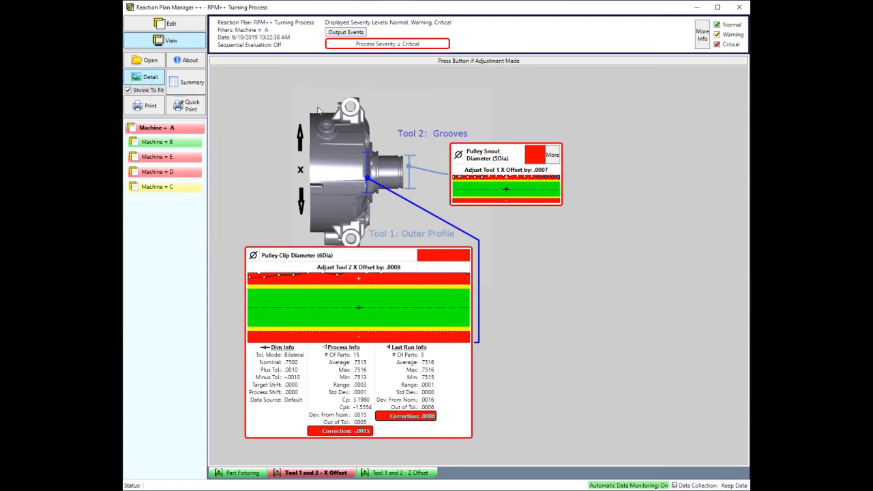
pyautogui.click(186, 82)
pyautogui.scroll(-3, 405, 217)
pyautogui.scroll(3, 406, 218)
pyautogui.scroll(-5, 405, 217)
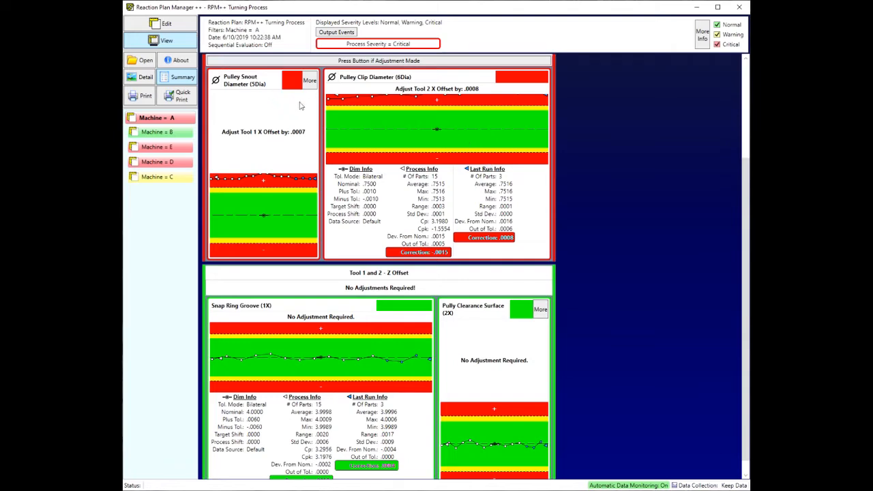
# View and dismiss the program information, and shift the QC-CALC Real-Time window with RPM++ Basics QC-CALC slightly
pyautogui.click(179, 62)
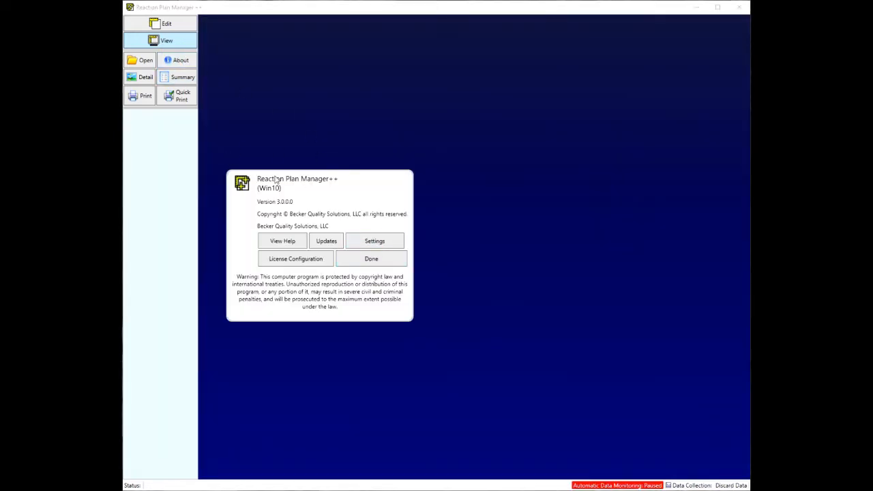
pyautogui.click(372, 265)
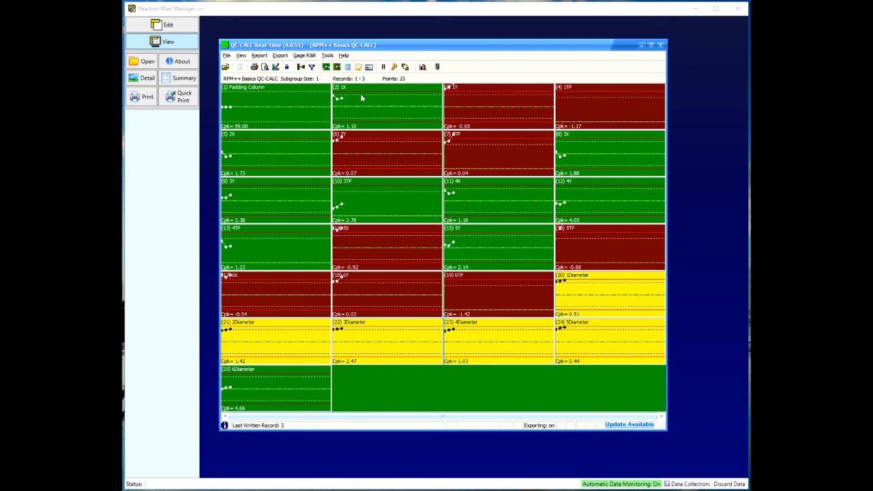
pyautogui.moveTo(365, 47); pyautogui.dragTo(370, 46)
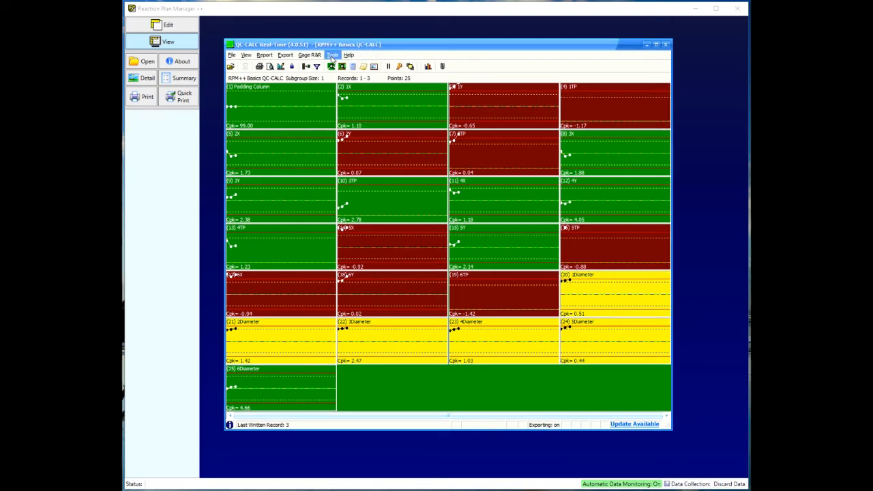
pyautogui.click(351, 46)
pyautogui.moveTo(351, 45); pyautogui.dragTo(353, 47)
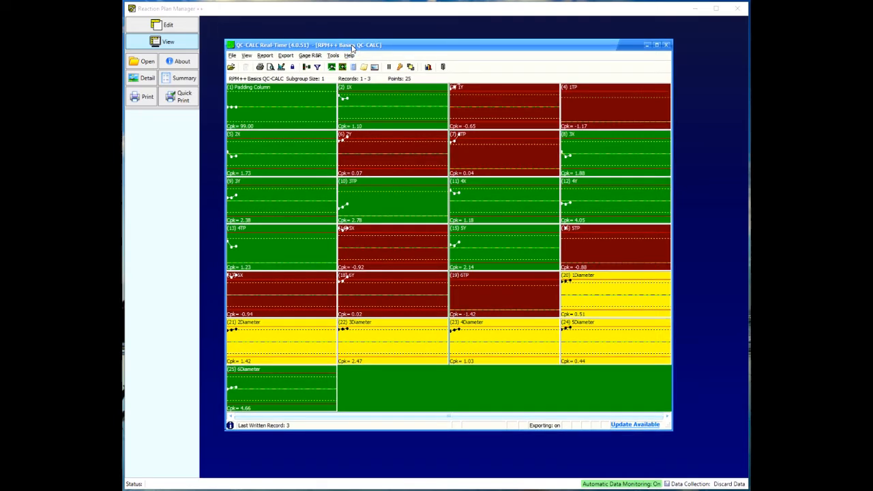
# In QC-CALC Real-Time's automatic export defaults, force the primary export settings for all parts and choose Becker Quality Solutions (Reaction Plan Manager ++) as format
pyautogui.click(285, 58)
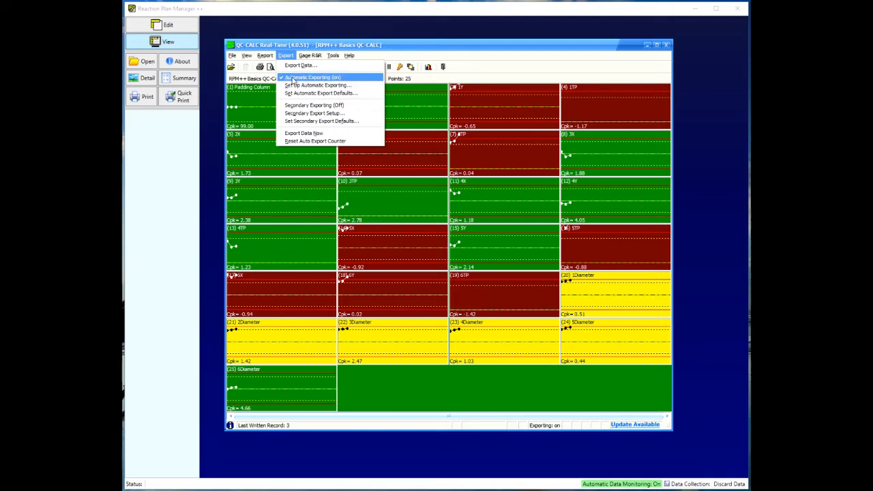
pyautogui.click(344, 94)
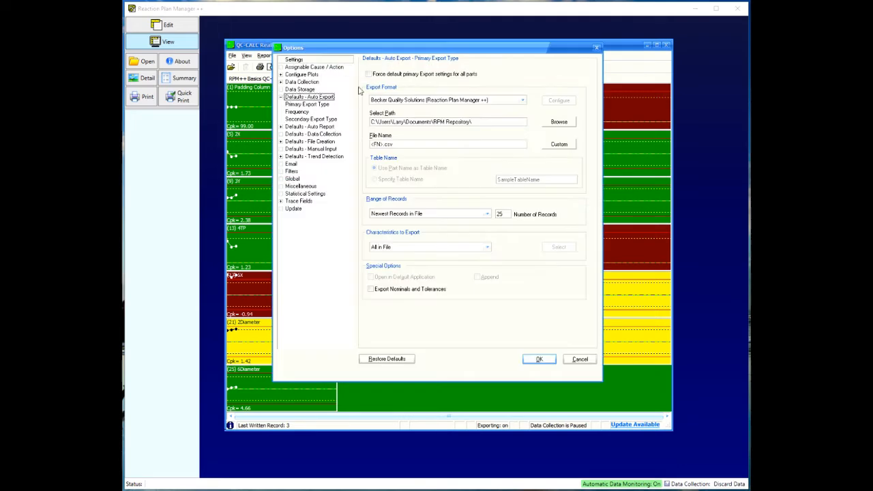
pyautogui.moveTo(407, 53); pyautogui.dragTo(408, 63)
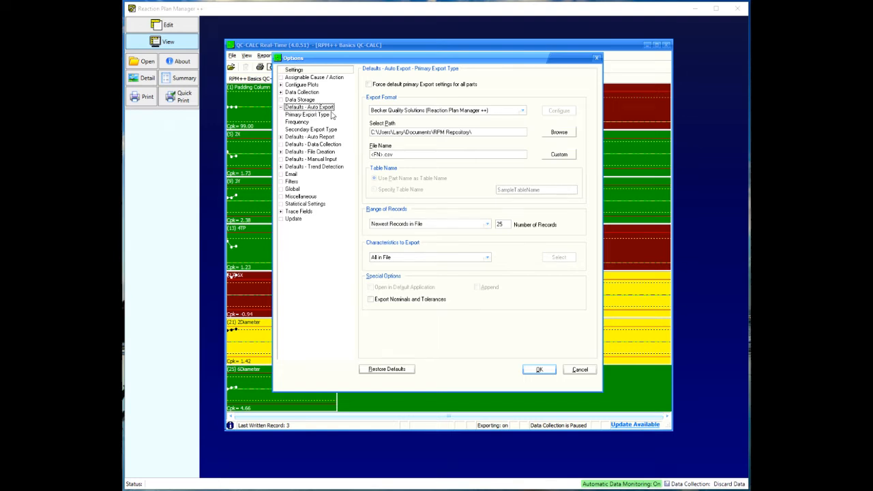
pyautogui.click(373, 84)
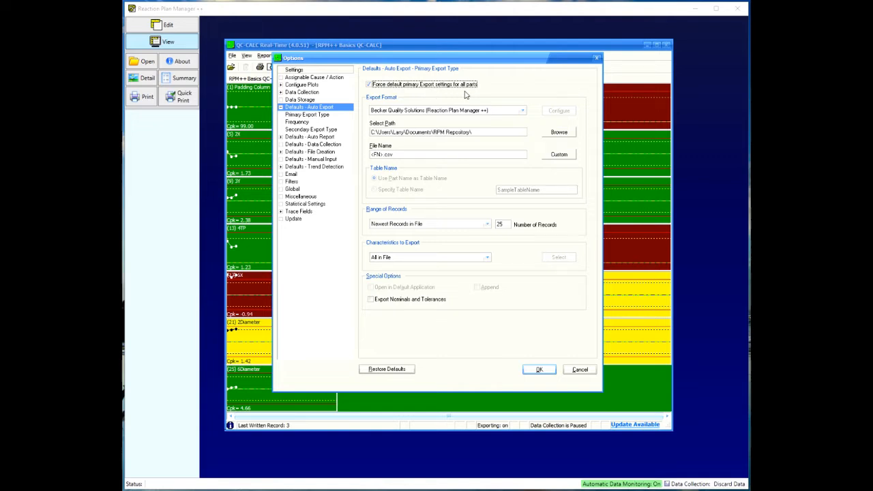
pyautogui.click(524, 110)
pyautogui.scroll(2, 512, 126)
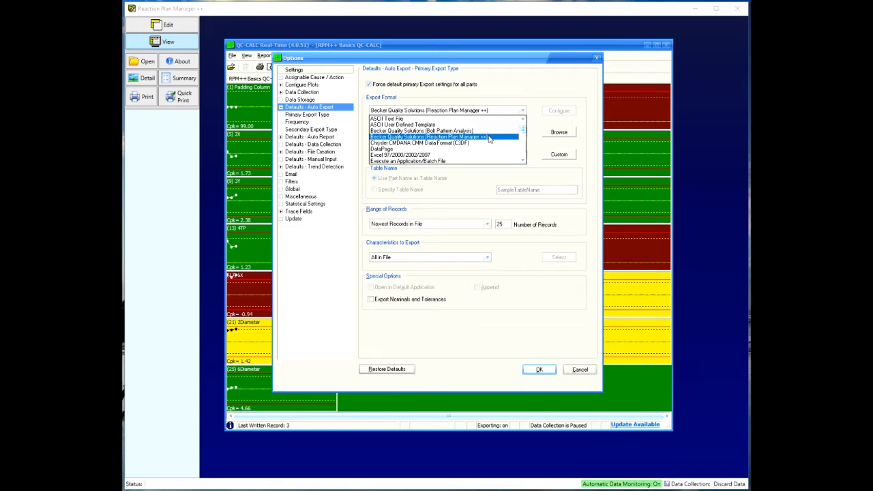
pyautogui.click(488, 137)
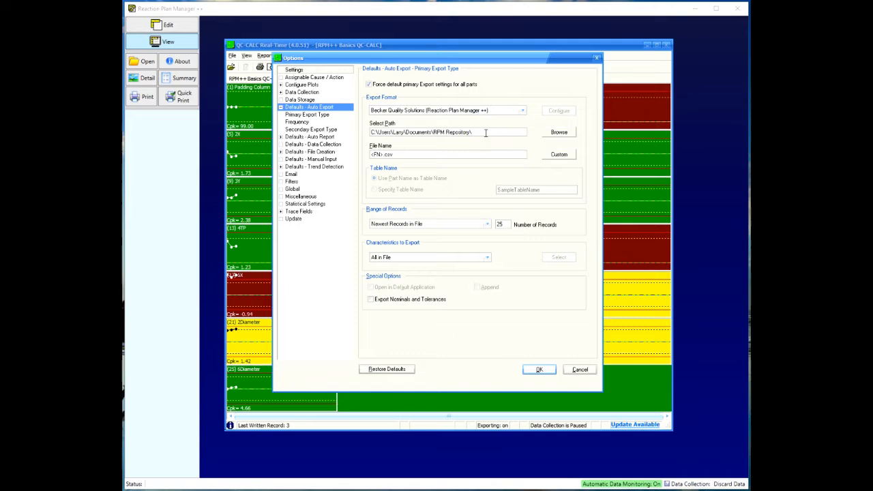
# Check the RPM Repository export path and rebuild the export file name as <FN>.csv using the FN - File Name field in the custom file name editor
pyautogui.moveTo(485, 131); pyautogui.dragTo(367, 135)
pyautogui.moveTo(485, 133); pyautogui.dragTo(328, 136)
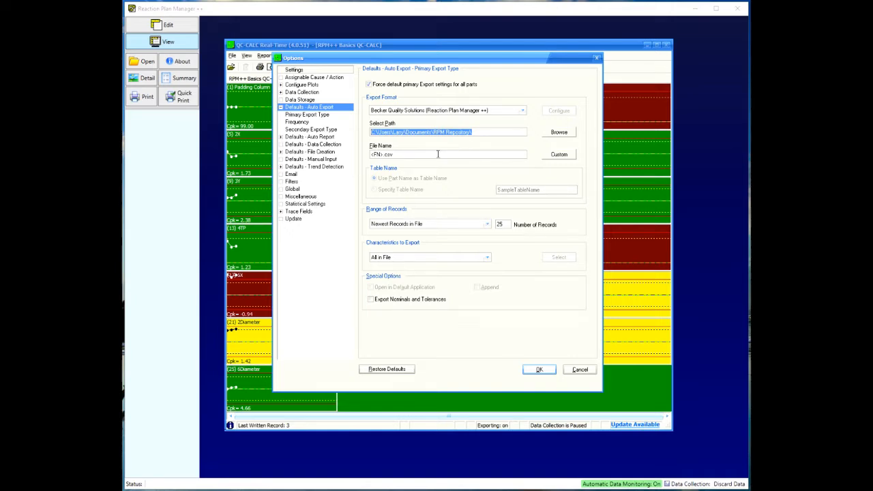
pyautogui.moveTo(433, 156); pyautogui.dragTo(354, 158)
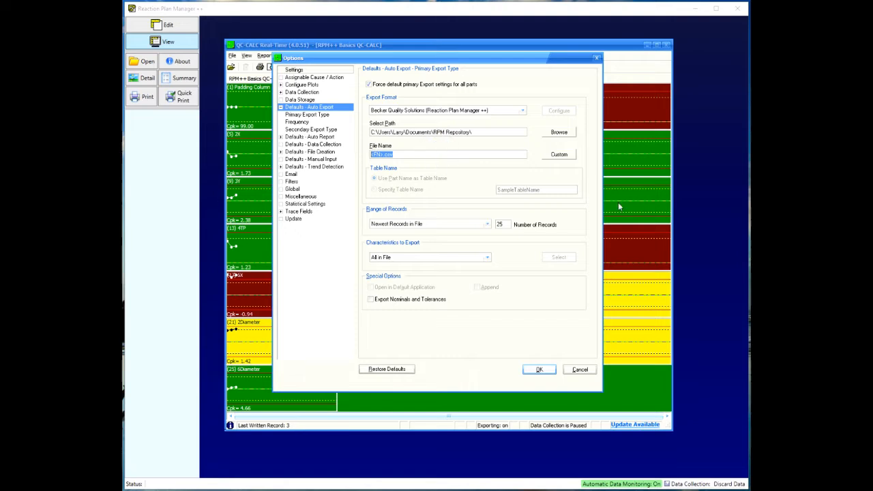
pyautogui.press('BackSpace')
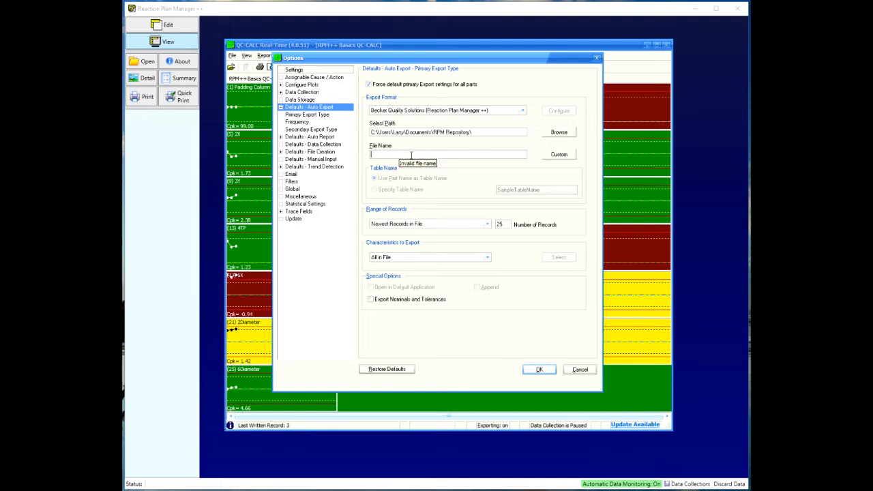
pyautogui.click(559, 154)
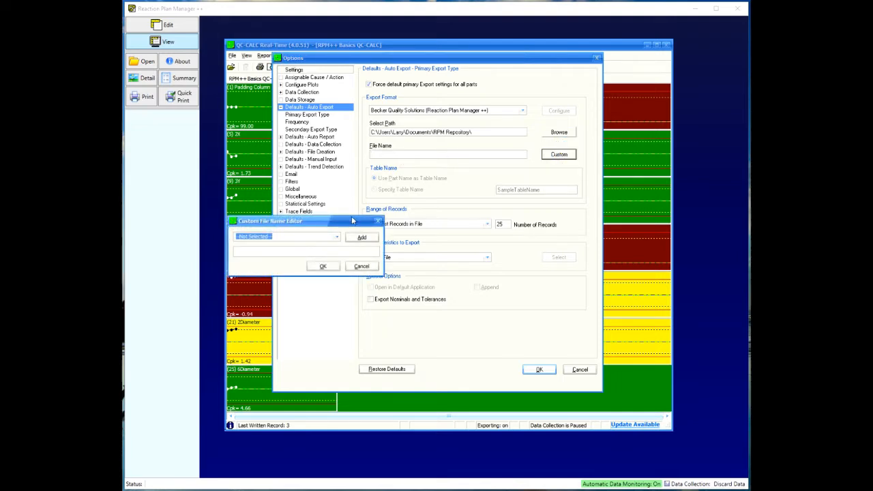
pyautogui.moveTo(328, 219); pyautogui.dragTo(446, 137)
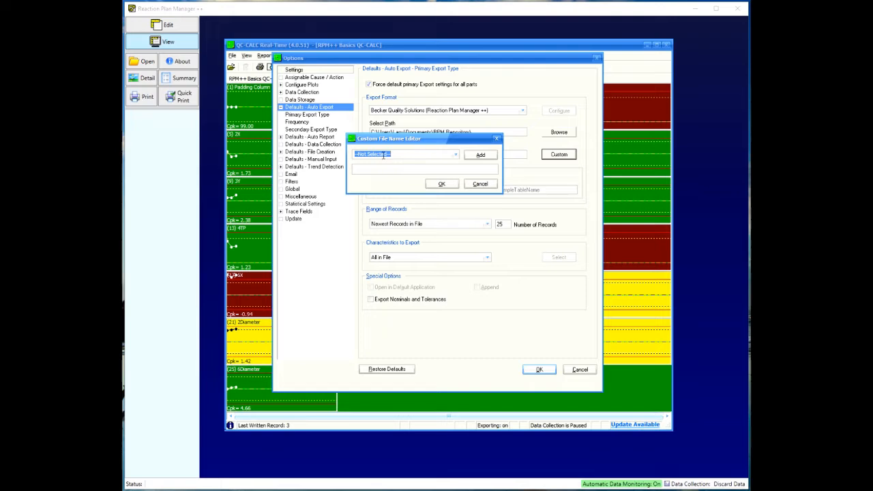
pyautogui.click(456, 154)
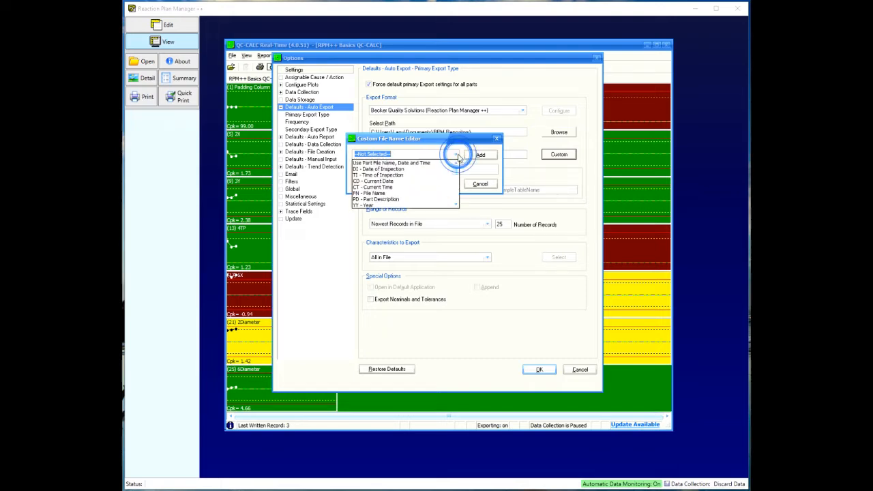
pyautogui.click(402, 194)
pyautogui.click(482, 155)
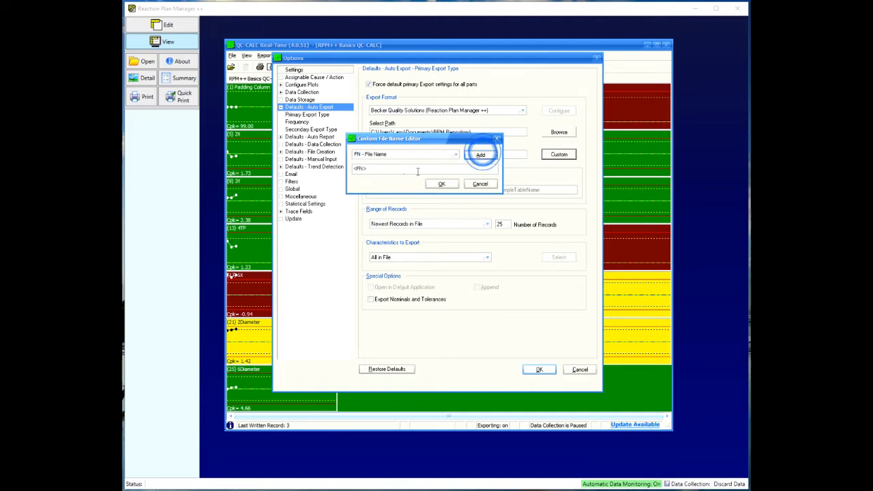
pyautogui.click(403, 170)
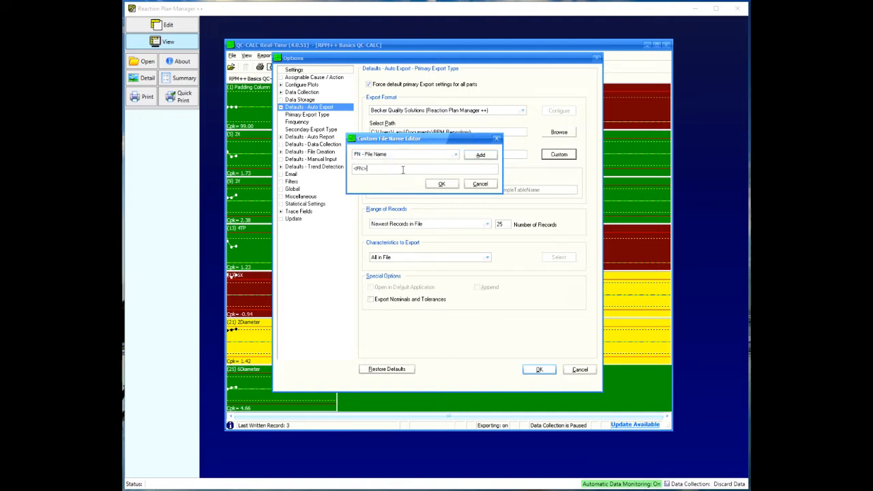
pyautogui.write('.csv')
pyautogui.click(440, 185)
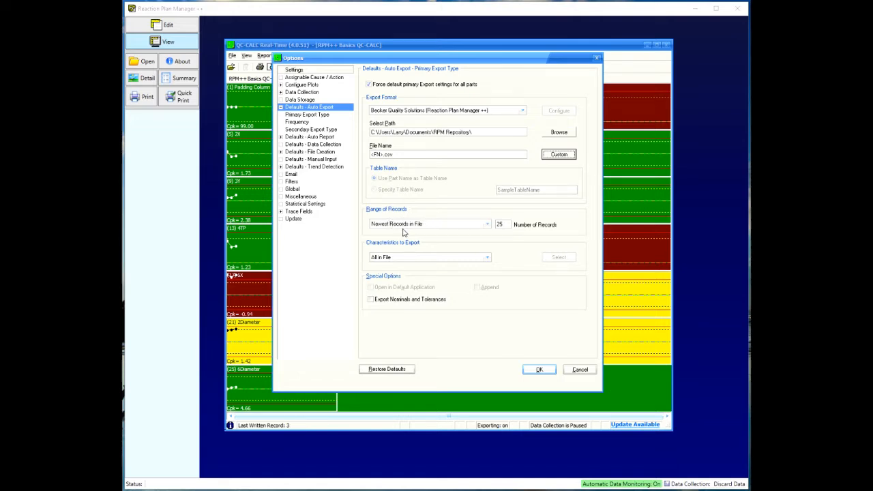
# Review the number of records to export and the auto export frequency, and accept the export defaults
pyautogui.click(506, 225)
pyautogui.click(308, 114)
pyautogui.click(300, 122)
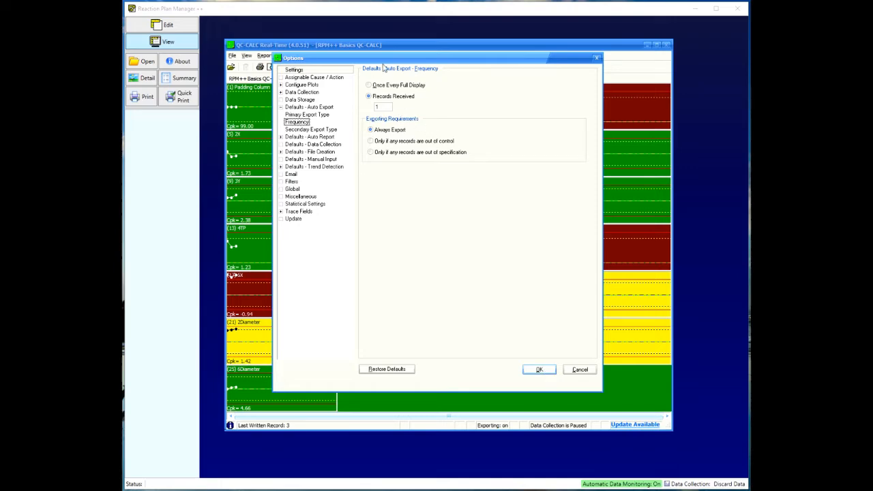
pyautogui.click(540, 370)
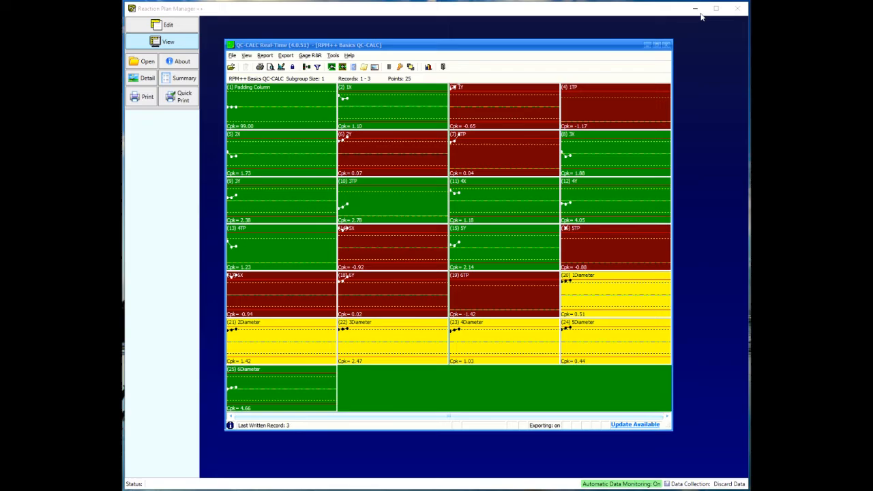
# Minimize Reaction Plan Manager++ and reposition the QC-CALC Real-Time window on the desktop
pyautogui.click(674, 12)
pyautogui.click(695, 8)
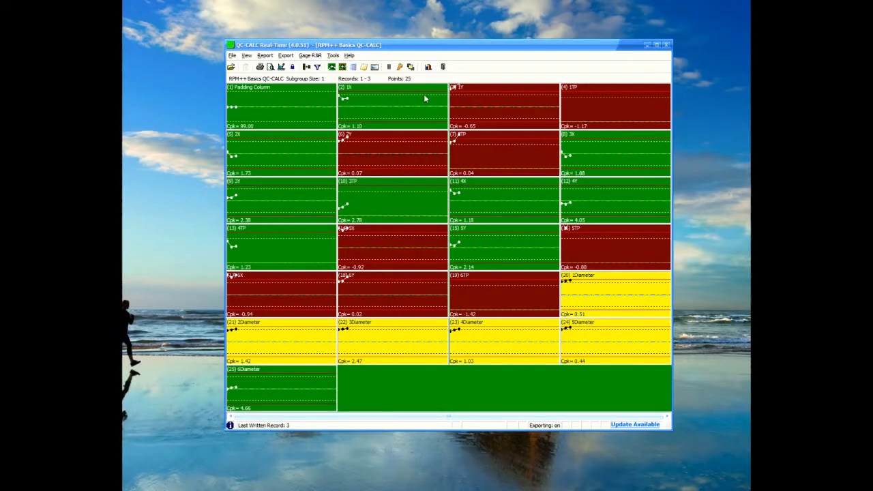
pyautogui.moveTo(328, 45); pyautogui.dragTo(363, 36)
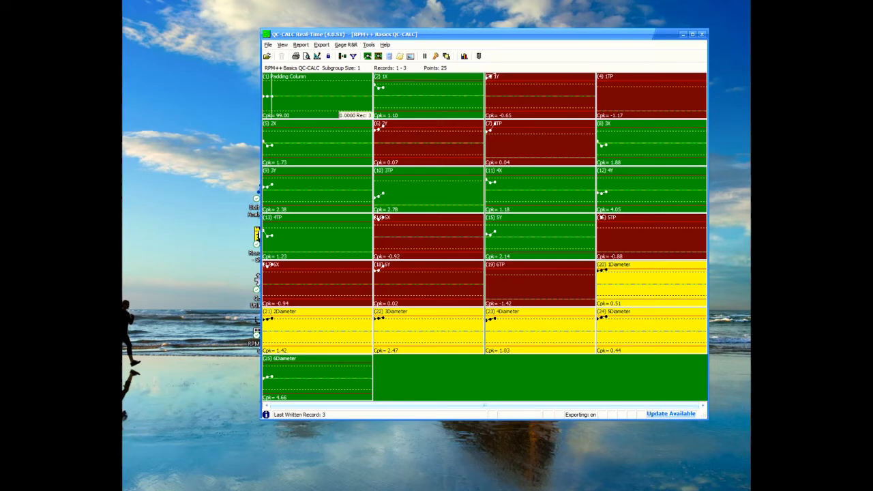
# Switch to RPM Training CMM, check the Send Data to QC-Calc simulation setting, and run an inspection of RPM Training Video
pyautogui.hotkey('alt', 'Tab')
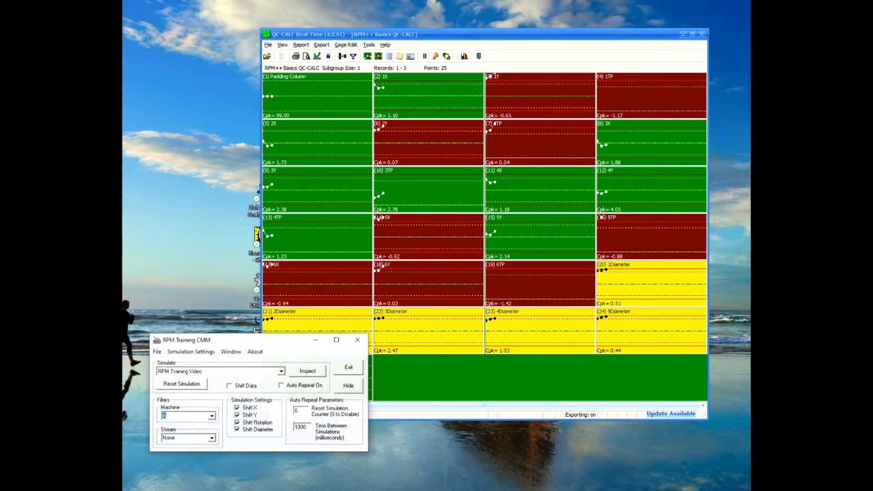
pyautogui.moveTo(257, 341); pyautogui.dragTo(257, 336)
pyautogui.click(198, 348)
pyautogui.click(194, 367)
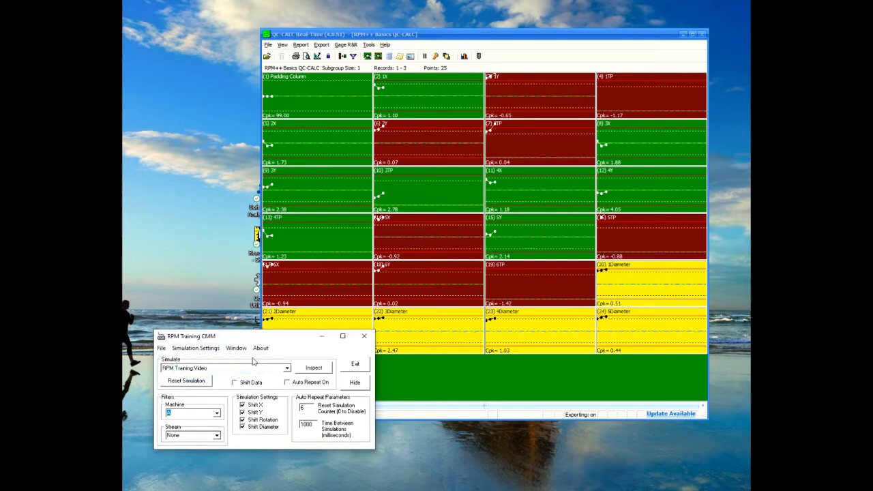
pyautogui.click(196, 348)
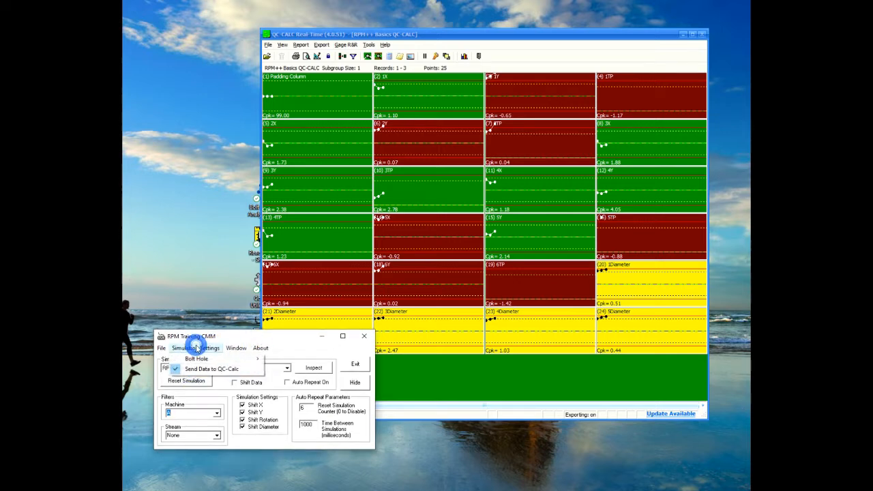
pyautogui.click(248, 344)
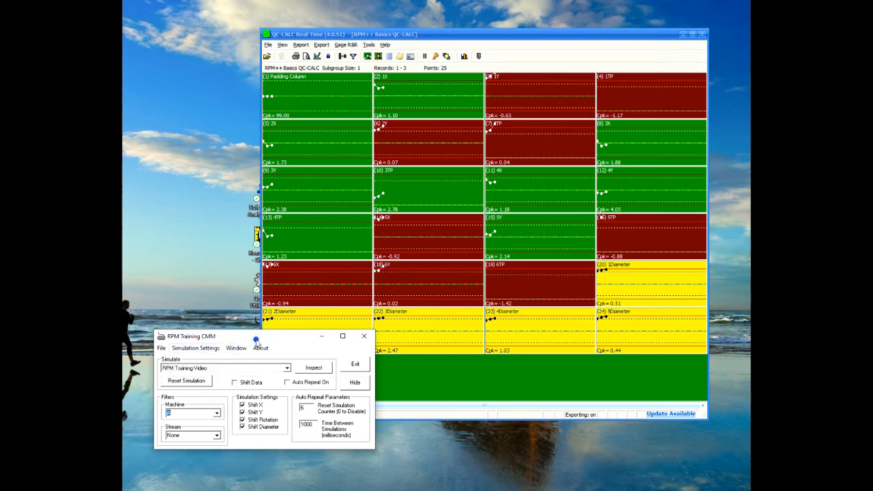
pyautogui.moveTo(256, 339); pyautogui.dragTo(254, 347)
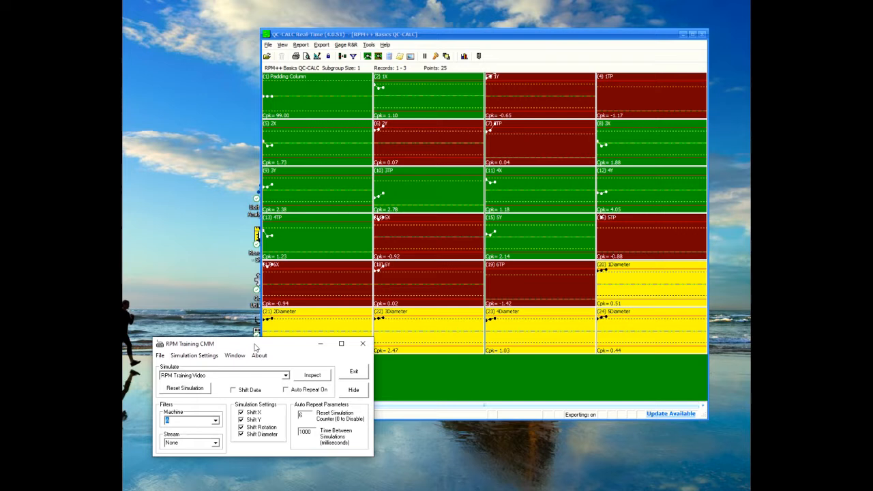
pyautogui.click(313, 376)
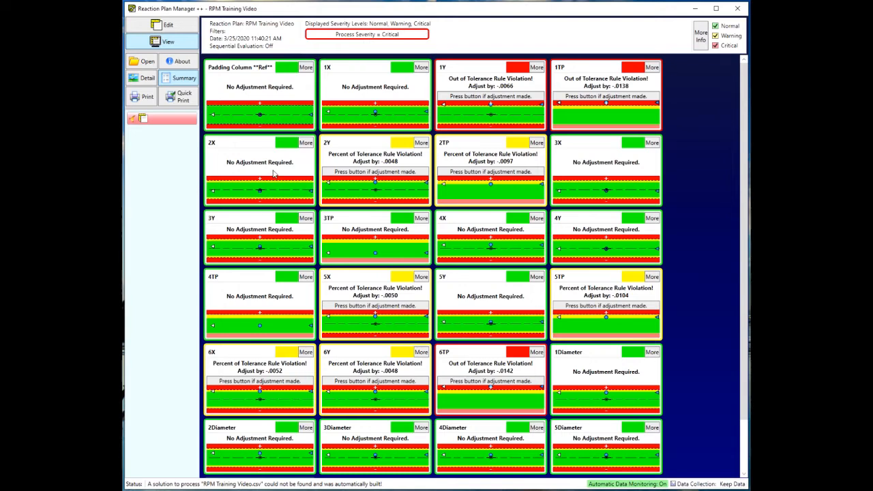
# Minimize Reaction Plan Manager++, check the 1X data point in QC-CALC Real-Time, and run a second inspection of RPM Training Video
pyautogui.click(695, 8)
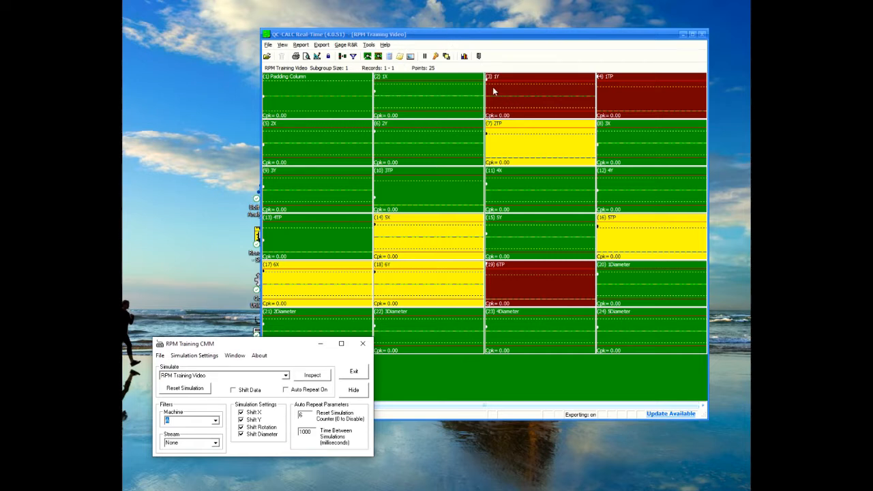
pyautogui.moveTo(376, 94)
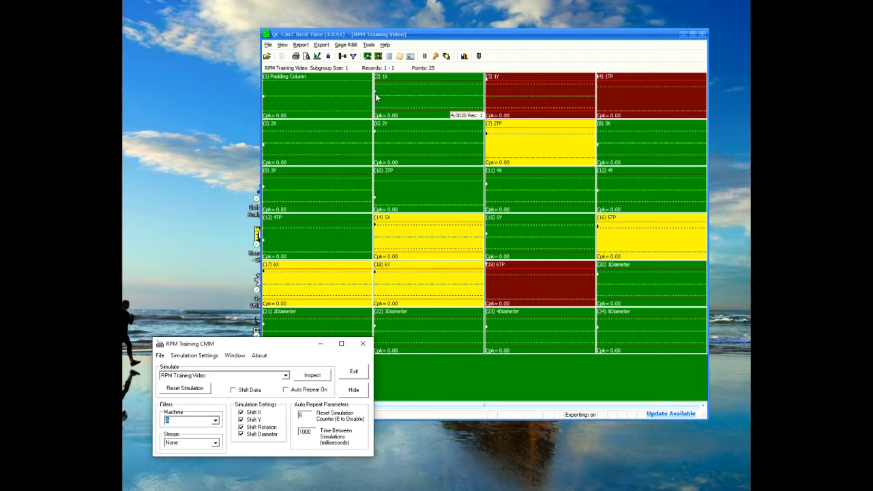
pyautogui.click(311, 382)
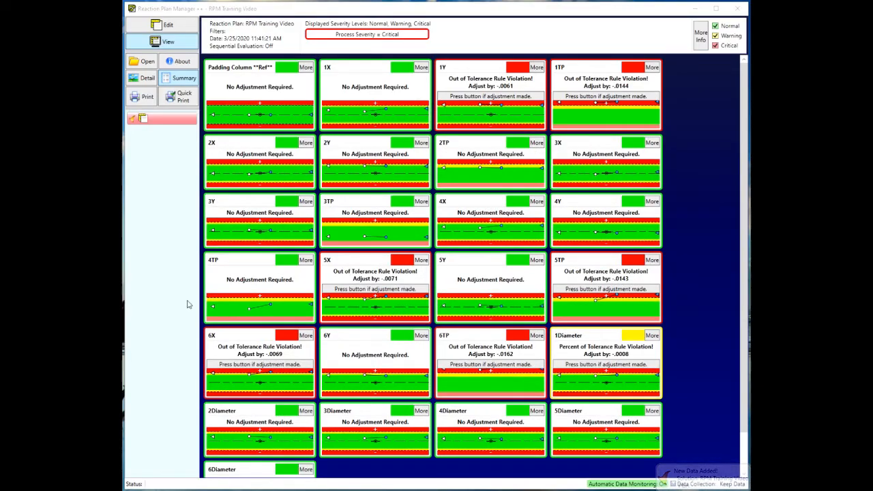
# In Edit mode, display the Data Collector's general settings and fit the imported RPM Training Video data's rows and columns to their contents
pyautogui.moveTo(272, 309)
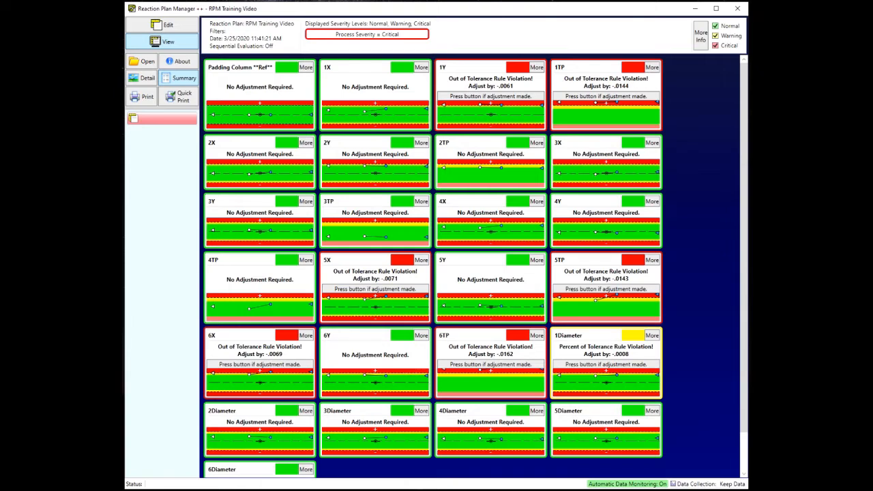
pyautogui.click(168, 26)
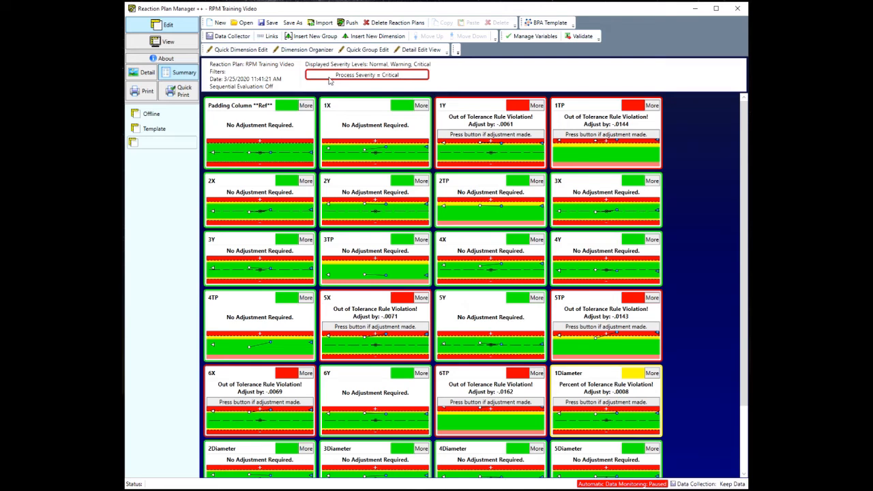
pyautogui.click(232, 38)
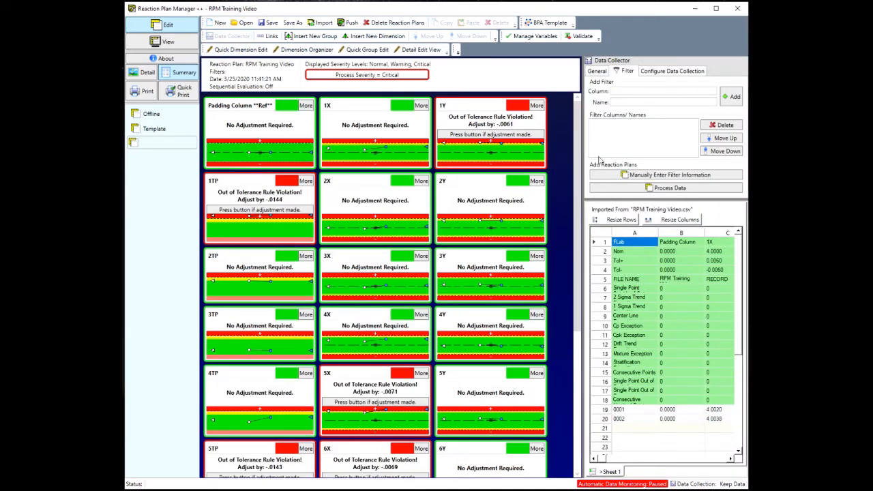
pyautogui.click(600, 71)
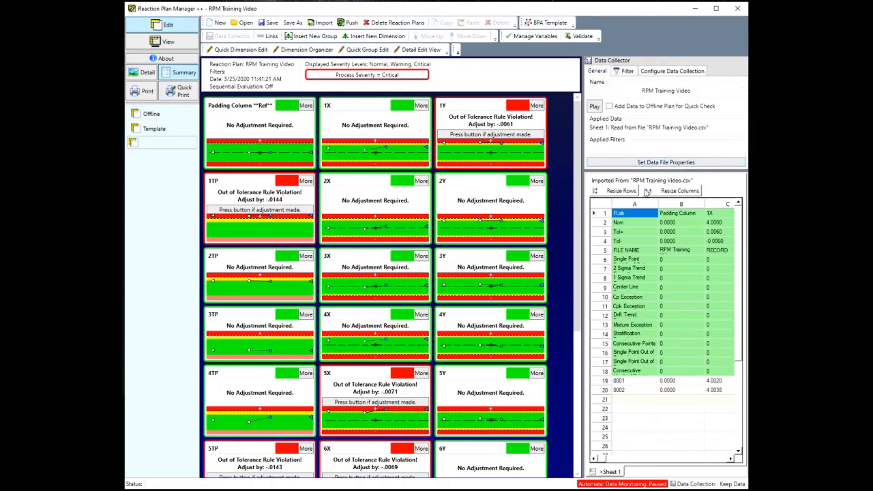
pyautogui.click(620, 190)
pyautogui.click(678, 191)
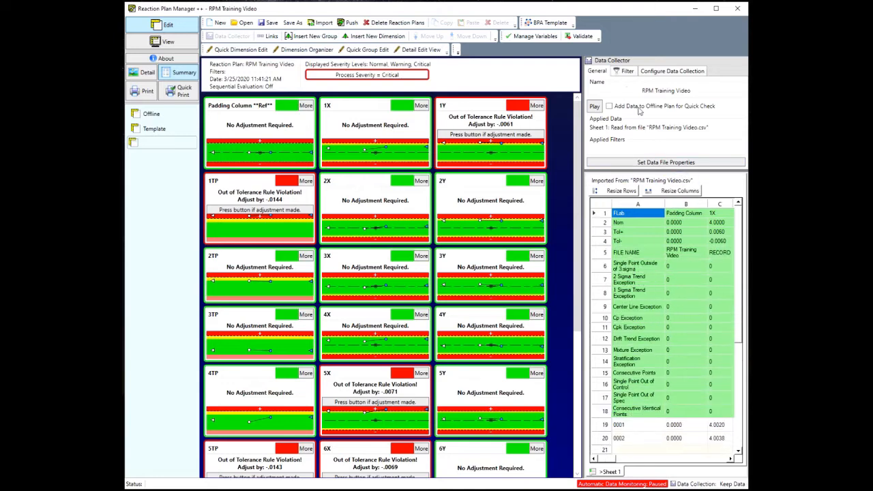
# View the Data Collector's filter settings and its data collection configuration for identifying unique parts
pyautogui.click(624, 71)
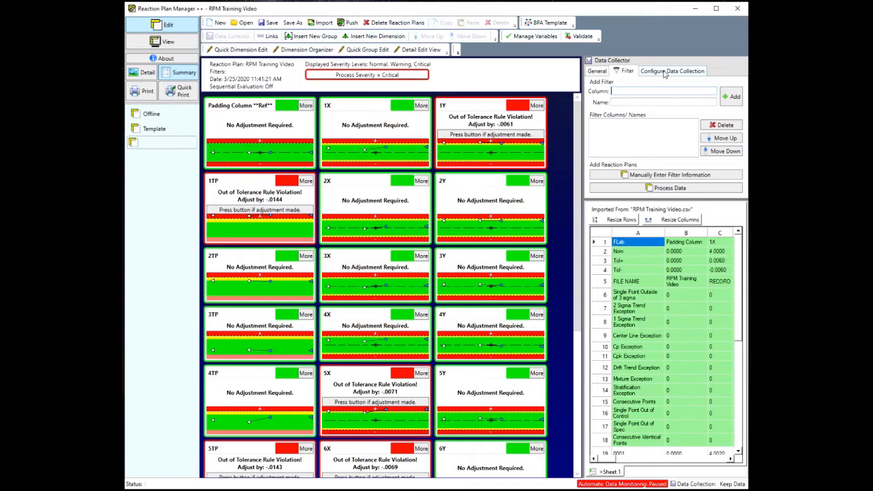
pyautogui.click(664, 71)
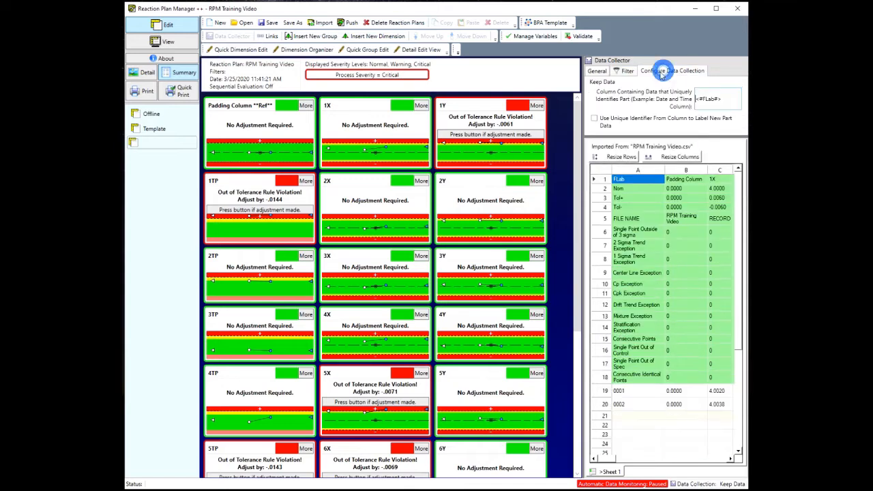
# Return to the Data Collector's general settings and examine the imported RPM Training Video data from the FLab column through the date column
pyautogui.click(605, 73)
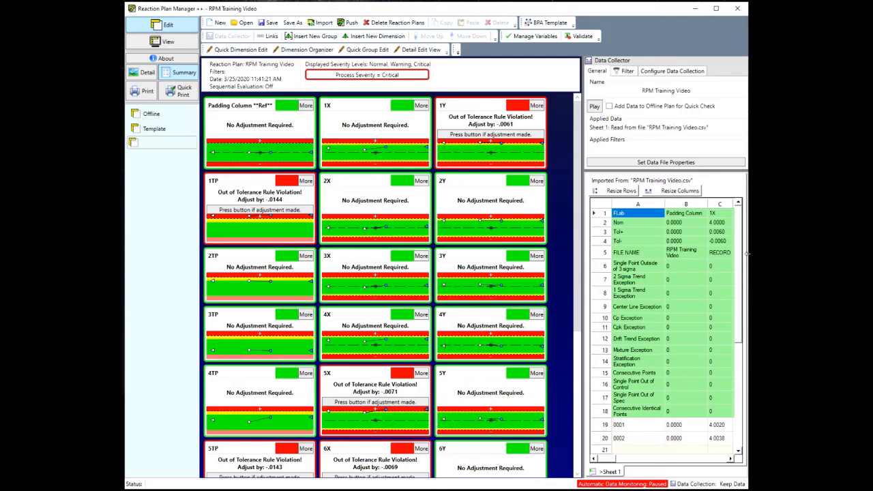
pyautogui.click(737, 278)
pyautogui.moveTo(736, 297); pyautogui.dragTo(742, 263)
pyautogui.moveTo(611, 459)
pyautogui.mouseDown()
pyautogui.moveTo(628, 460)
pyautogui.moveTo(607, 460)
pyautogui.mouseUp()
pyautogui.moveTo(737, 326); pyautogui.dragTo(738, 331)
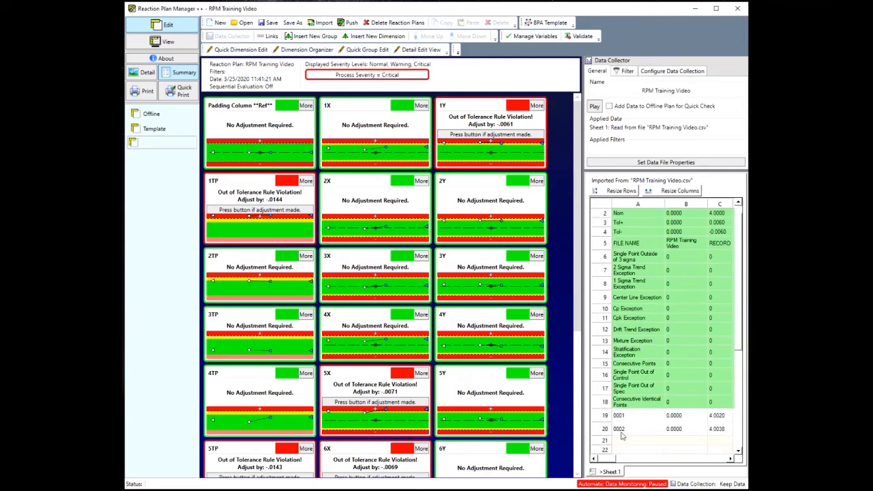
pyautogui.click(615, 459)
pyautogui.moveTo(622, 459); pyautogui.dragTo(616, 458)
pyautogui.moveTo(738, 347); pyautogui.dragTo(739, 342)
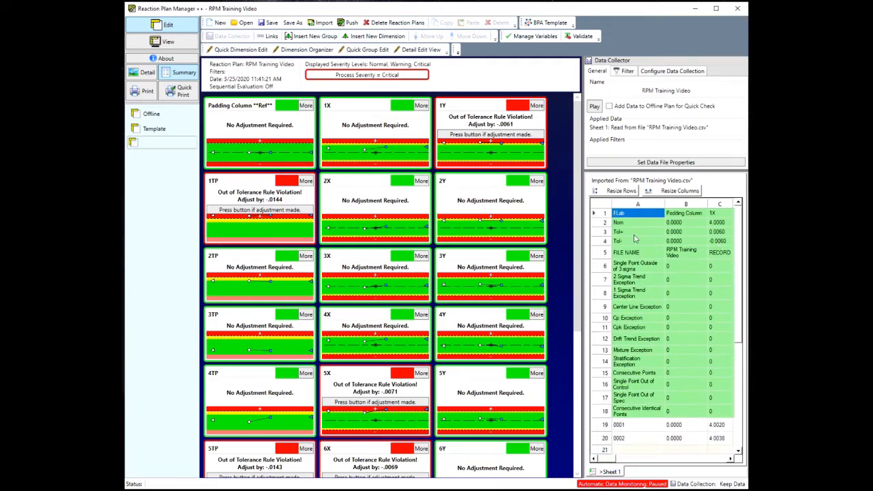
pyautogui.click(618, 459)
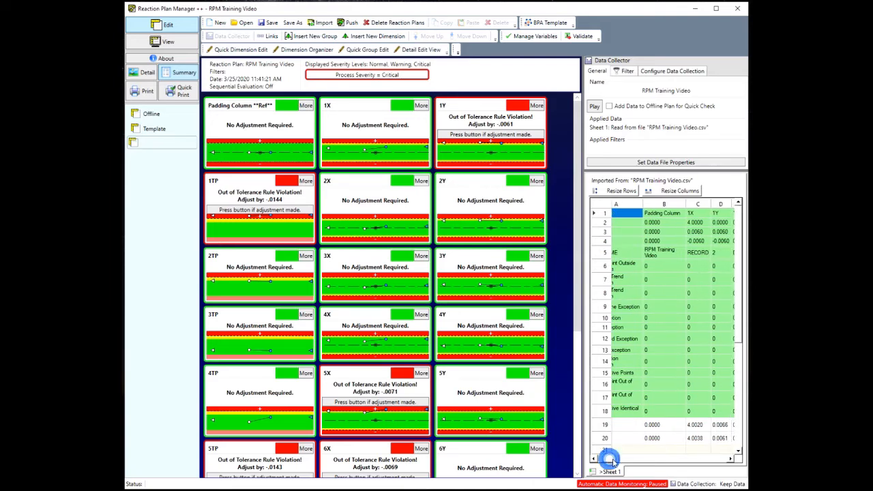
pyautogui.click(618, 460)
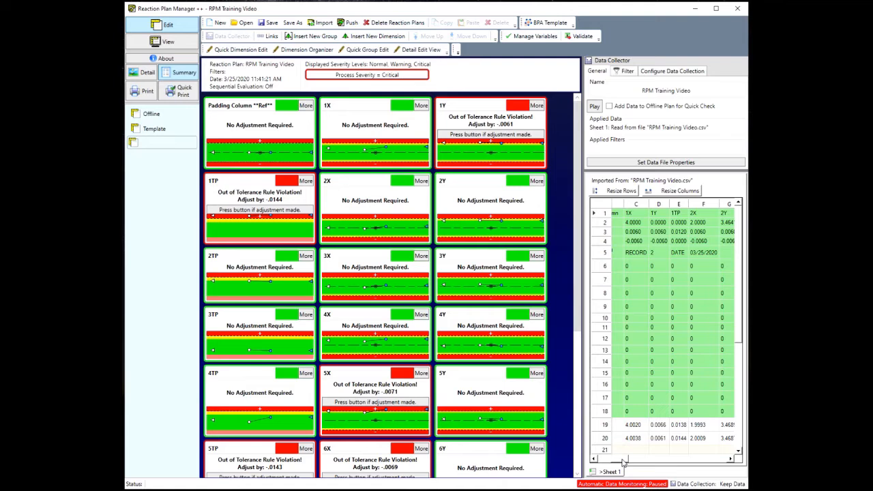
pyautogui.moveTo(623, 463); pyautogui.dragTo(703, 462)
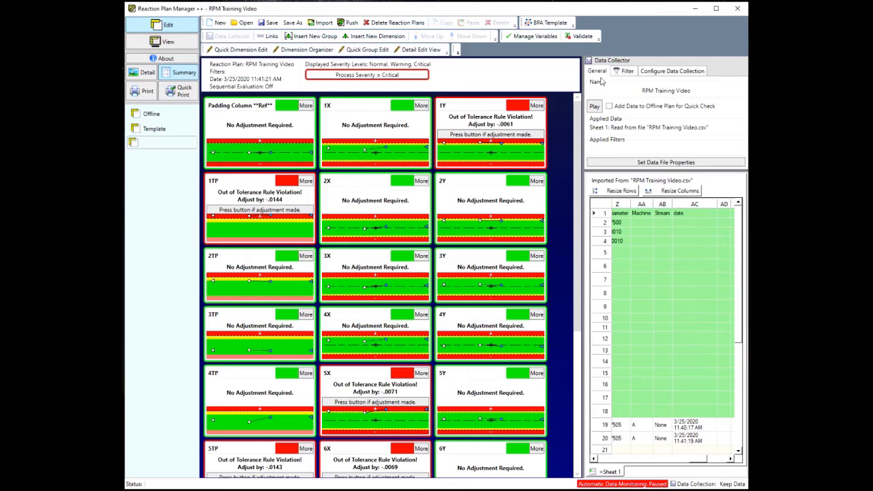
# Add a Data Collector filter on the <#Machine#> column with the name Machine
pyautogui.click(626, 75)
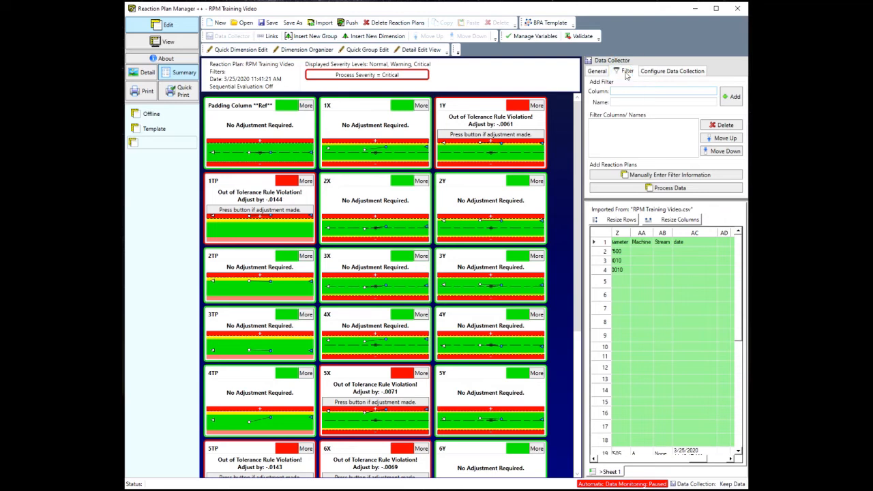
pyautogui.click(625, 92)
pyautogui.click(647, 295)
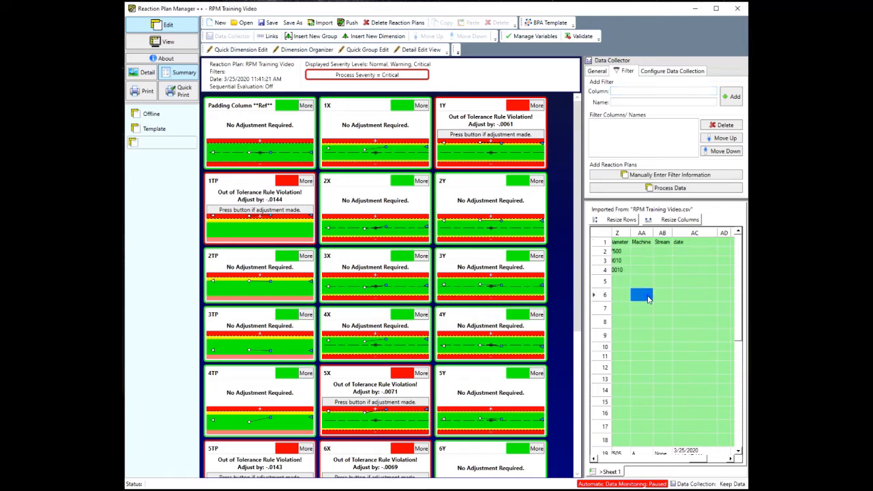
pyautogui.click(644, 102)
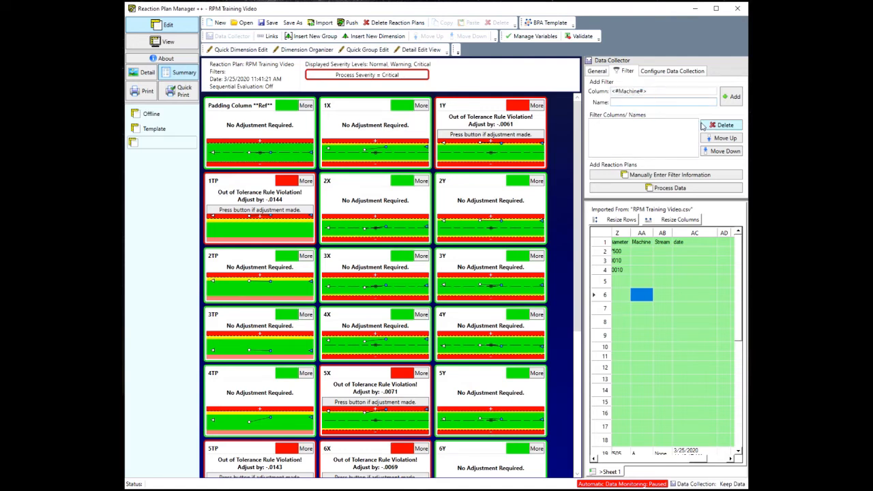
pyautogui.write('Machine')
pyautogui.click(730, 96)
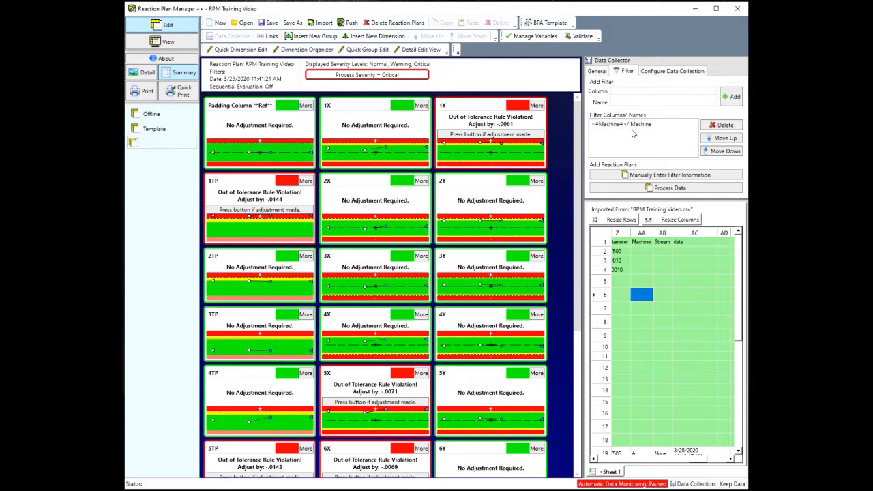
pyautogui.click(605, 127)
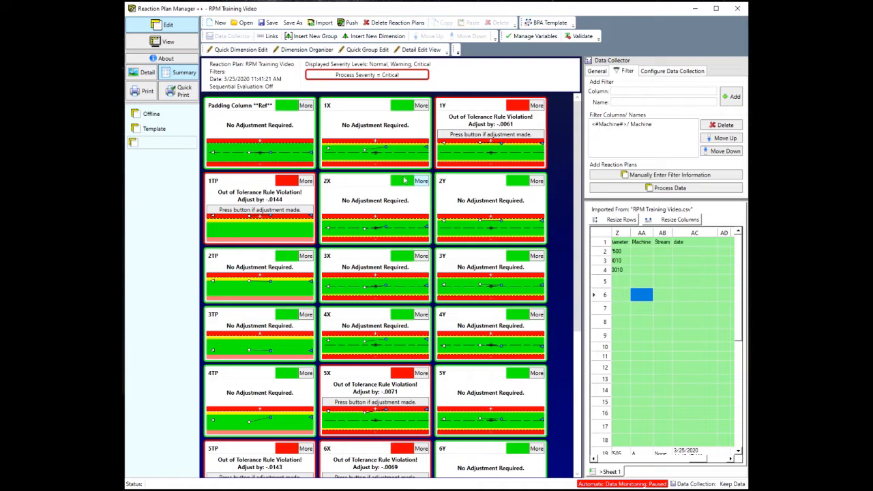
# Process the data with the Machine filter to add filtered reaction plans, agreeing to save the solution
pyautogui.click(173, 135)
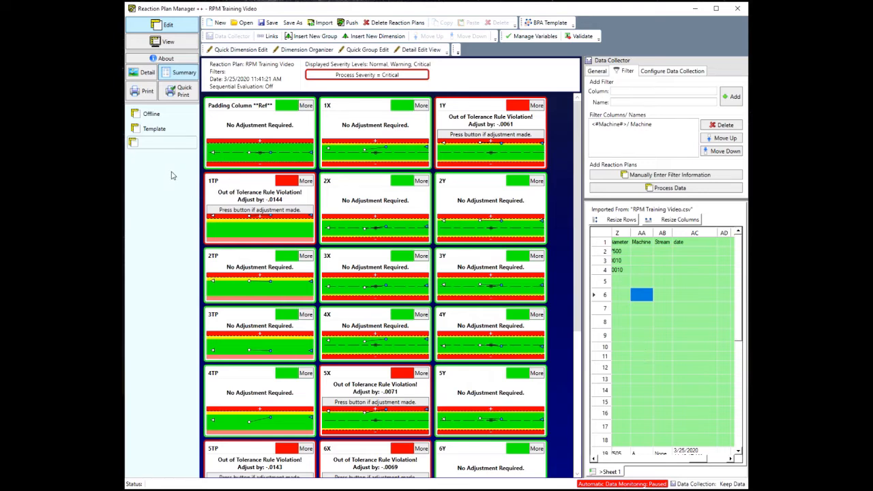
pyautogui.click(645, 190)
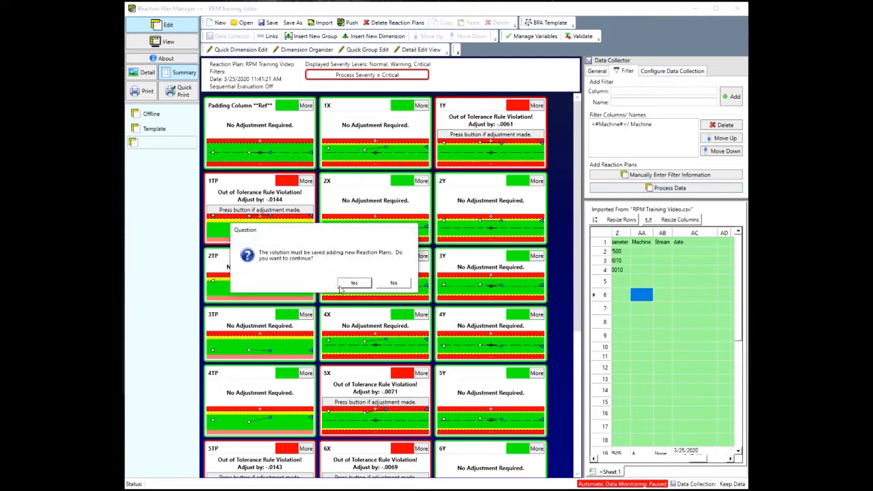
pyautogui.click(353, 284)
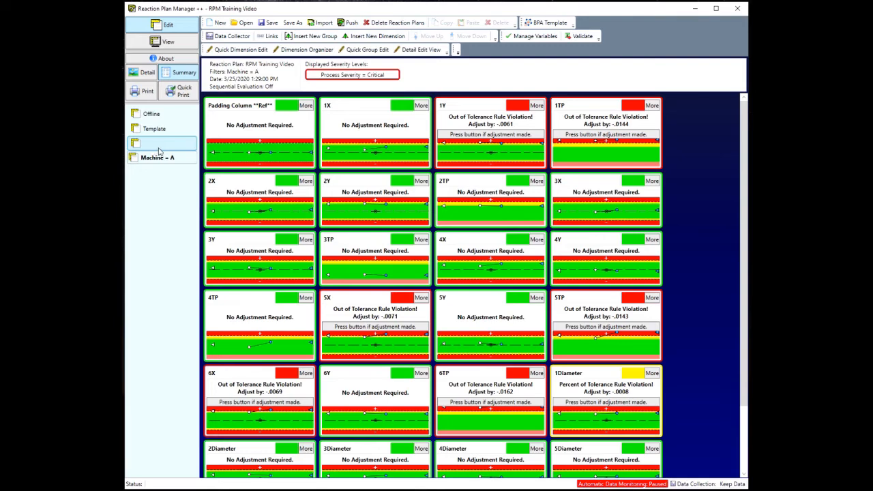
# Delete the RPM Training Video reaction plan that has no filter, agreeing to save the solution
pyautogui.click(402, 23)
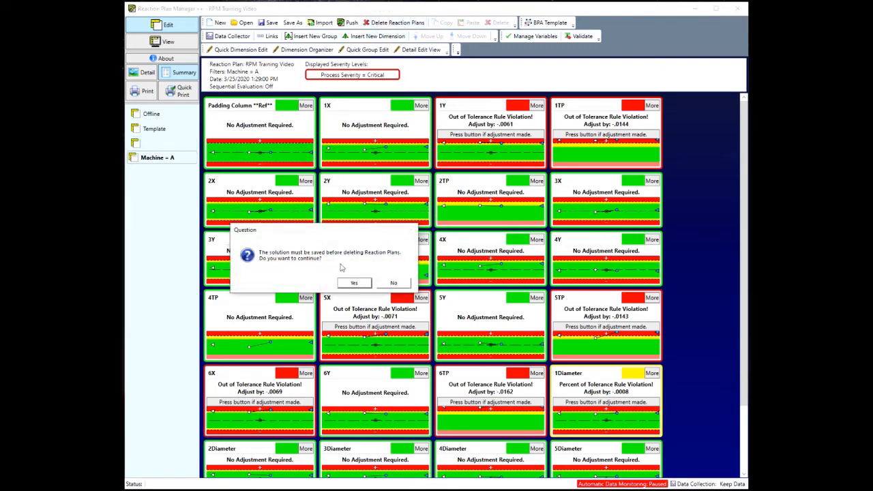
pyautogui.click(354, 283)
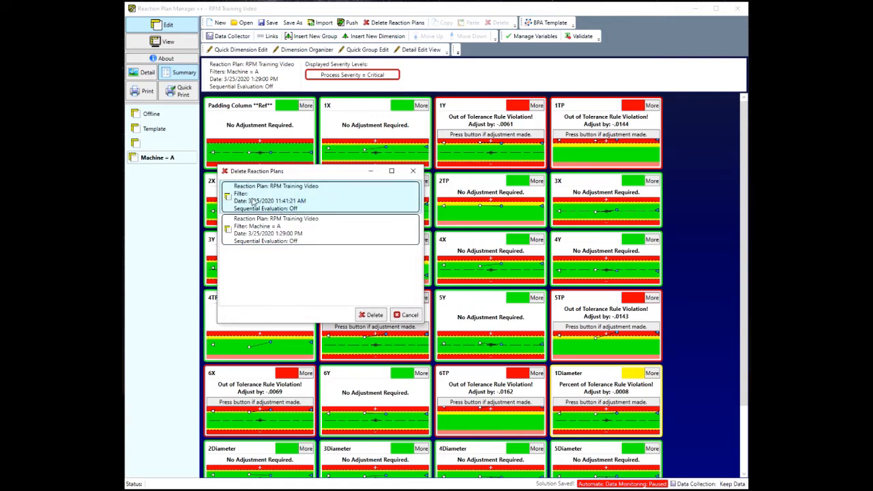
pyautogui.click(372, 315)
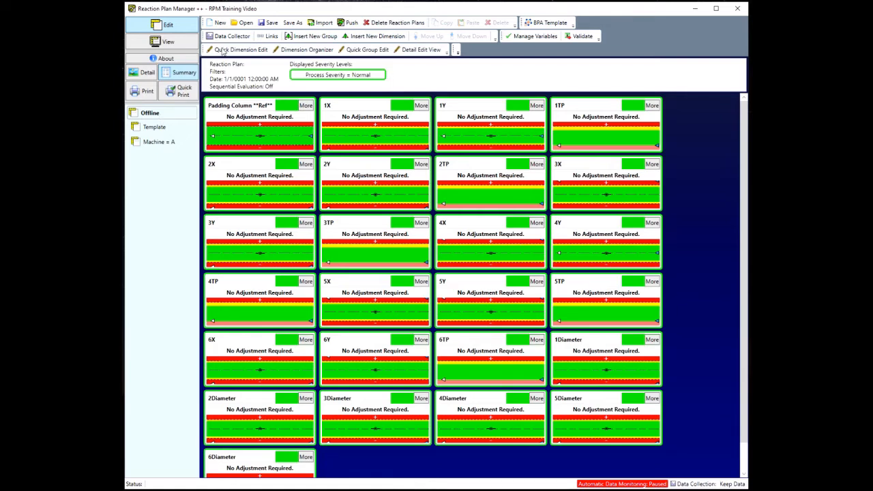
# Enable Add Data to Offline Plan for Quick Check in the Data Collector and play 2 parts into the offline plan
pyautogui.click(230, 36)
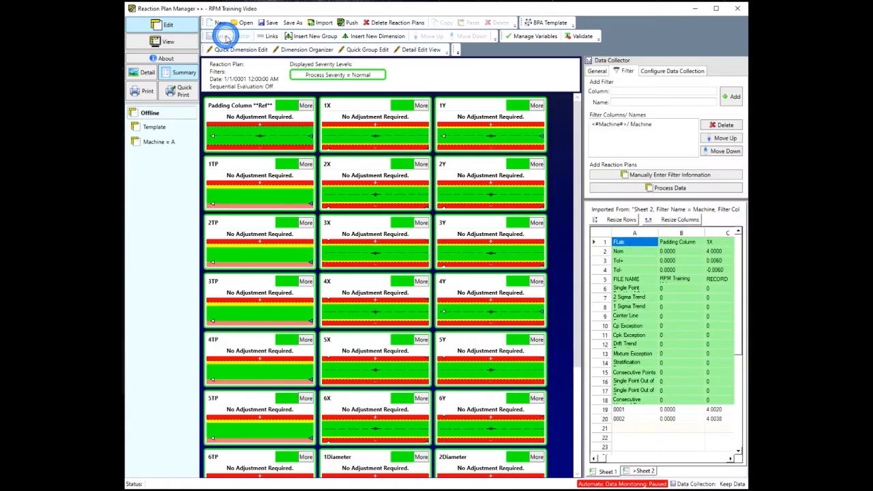
pyautogui.click(603, 74)
pyautogui.click(609, 107)
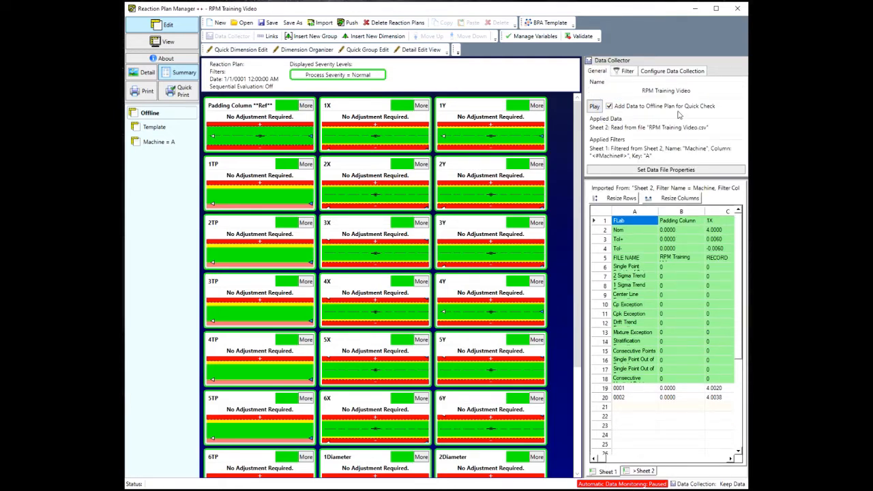
pyautogui.click(595, 107)
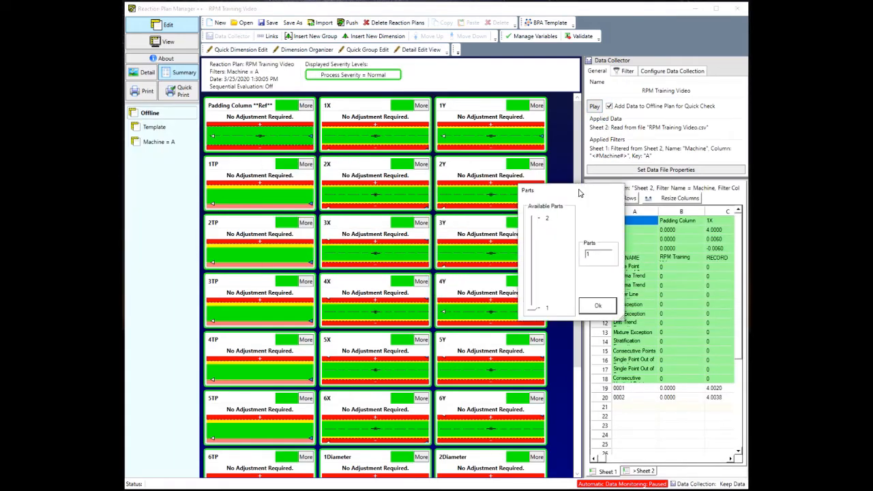
pyautogui.click(389, 307)
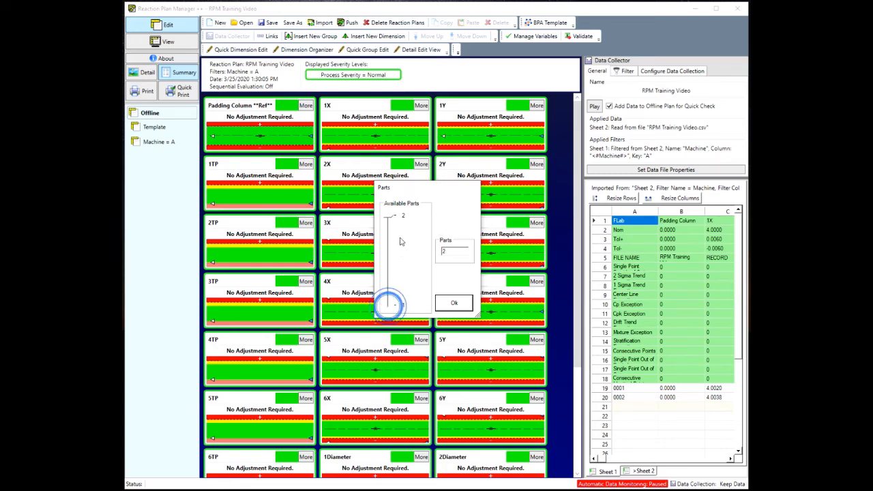
pyautogui.click(454, 302)
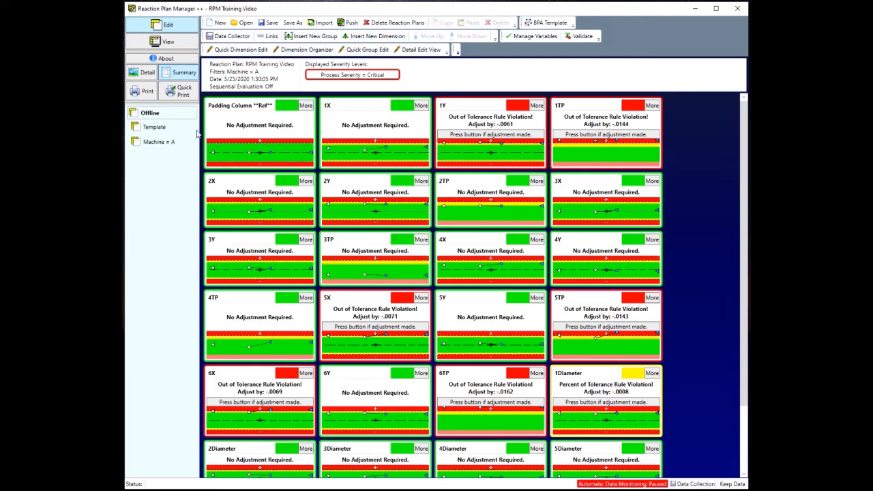
# Review the offline plan's dimensions, check the Machine = A plan in View mode, and return to Edit mode
pyautogui.scroll(-3, 635, 305)
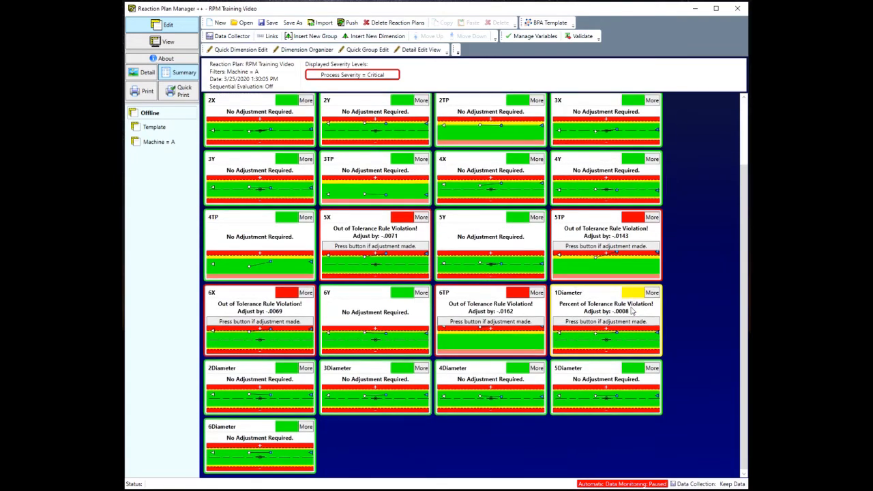
pyautogui.scroll(3, 633, 311)
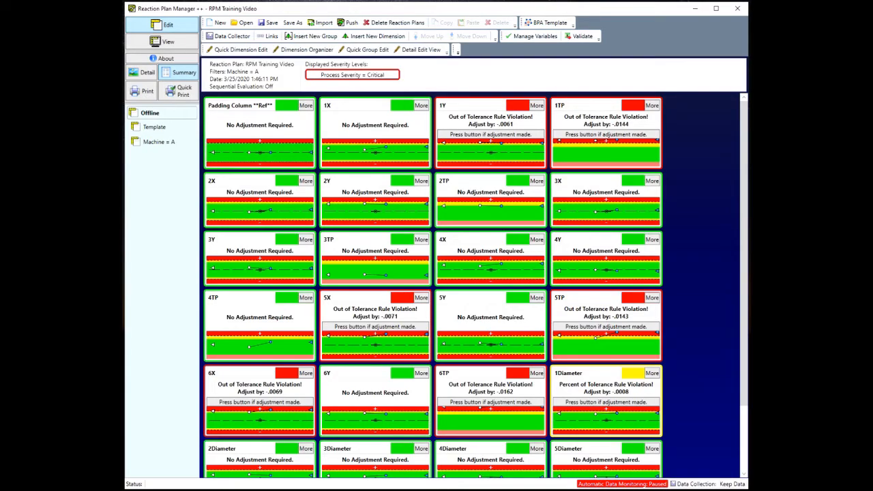
pyautogui.click(166, 43)
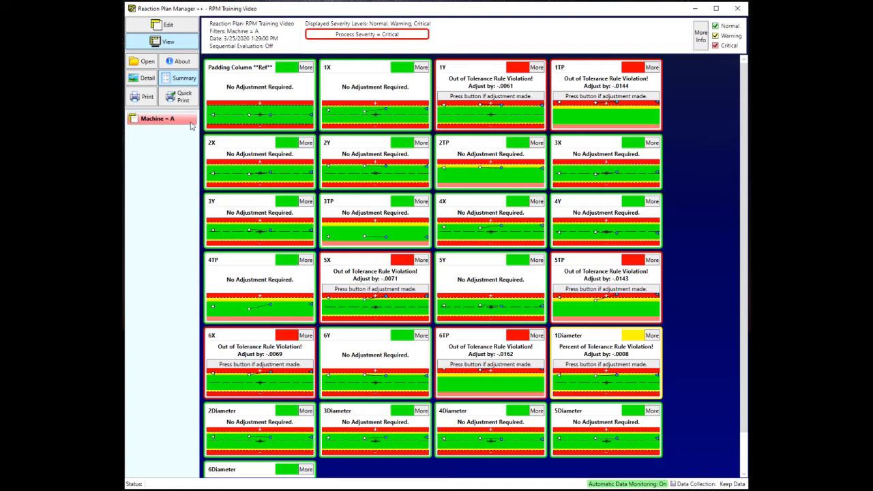
pyautogui.click(171, 30)
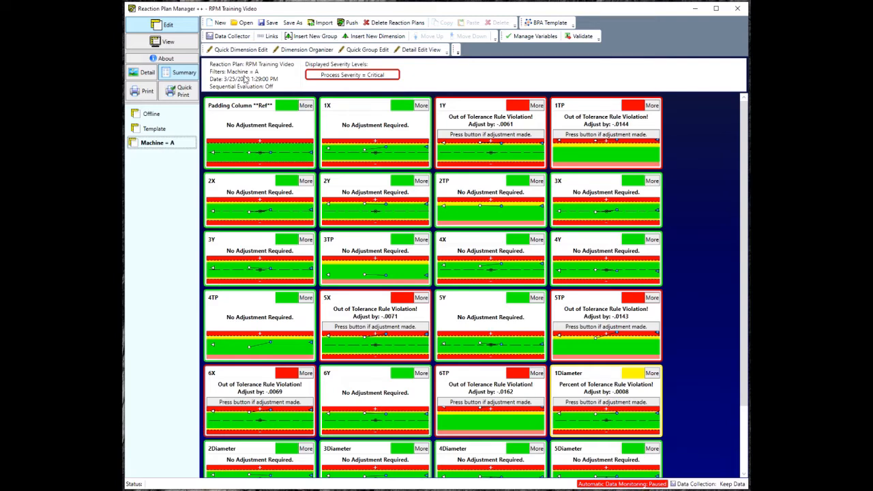
# Turn off Normal severity messages in the Machine = A plan's document settings and save the changes
pyautogui.click(354, 129)
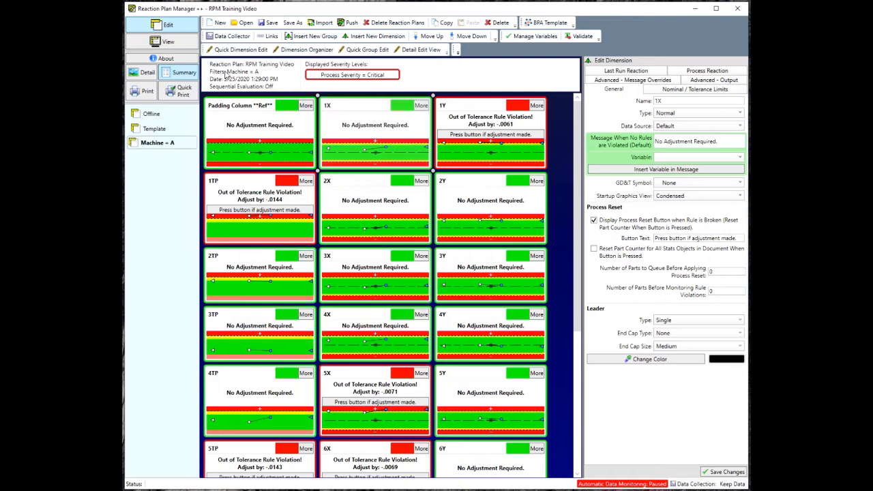
pyautogui.click(226, 74)
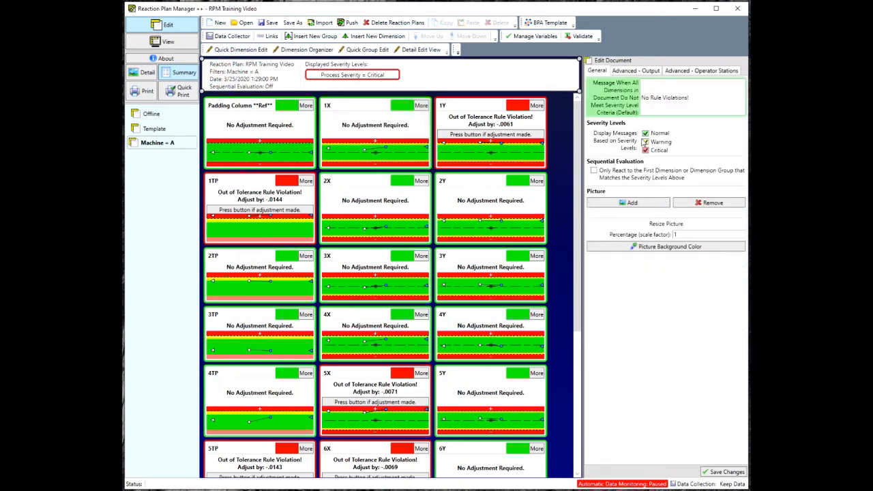
pyautogui.click(645, 133)
pyautogui.click(730, 472)
# Expand dimension 1Y's details and examine its general settings, including the Type options and the default message when no rules are violated
pyautogui.click(537, 106)
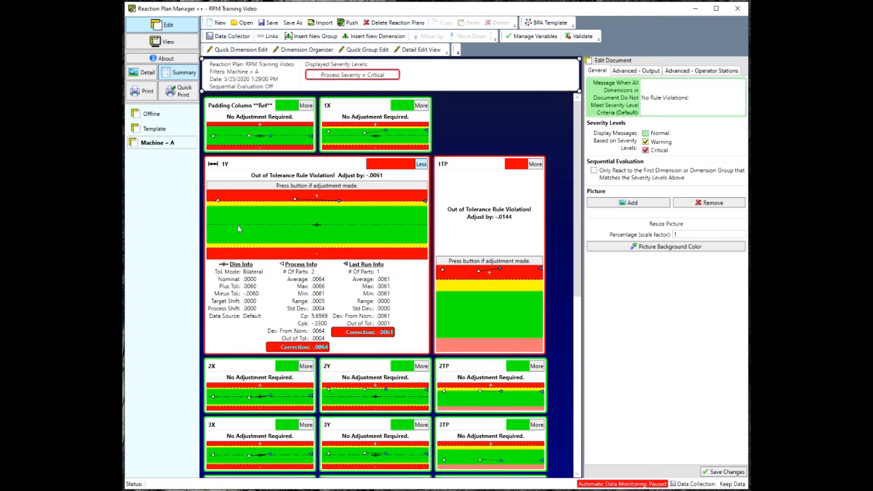
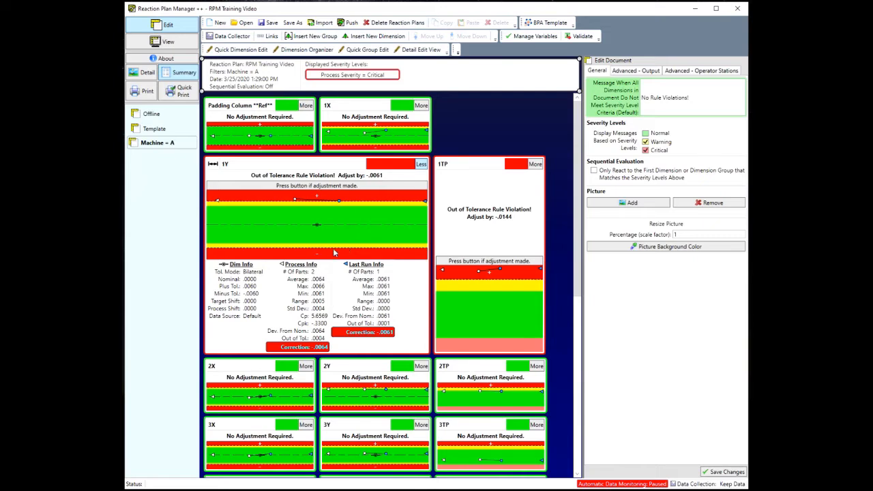
pyautogui.click(328, 237)
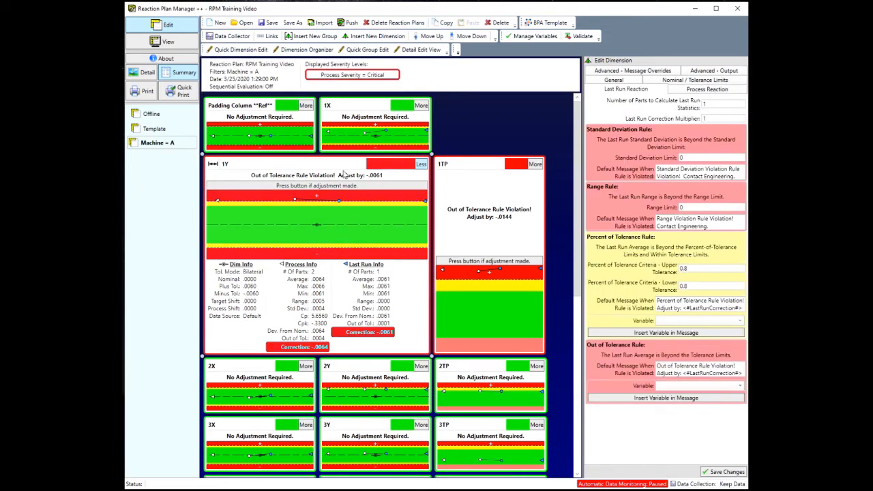
pyautogui.click(606, 80)
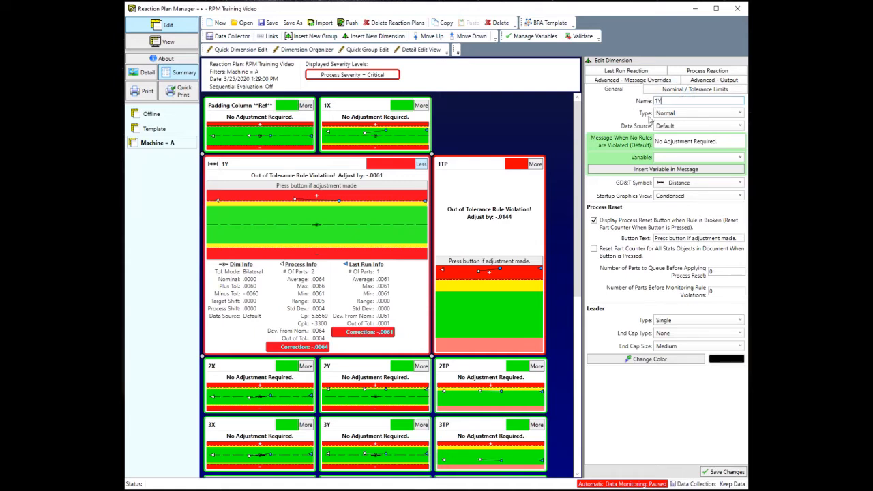
pyautogui.click(734, 117)
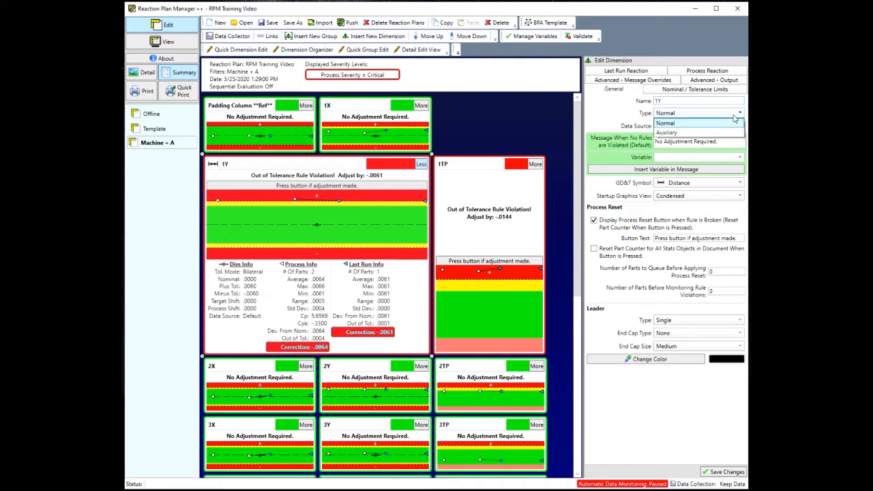
pyautogui.click(735, 117)
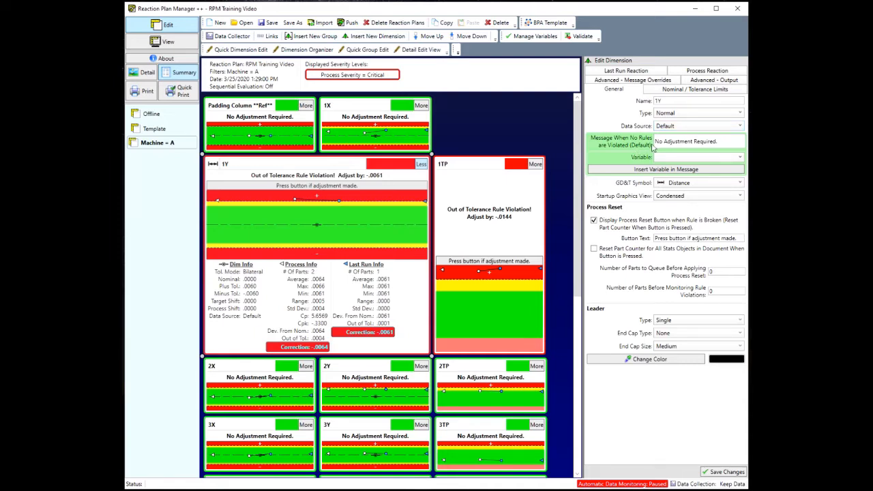
pyautogui.click(736, 141)
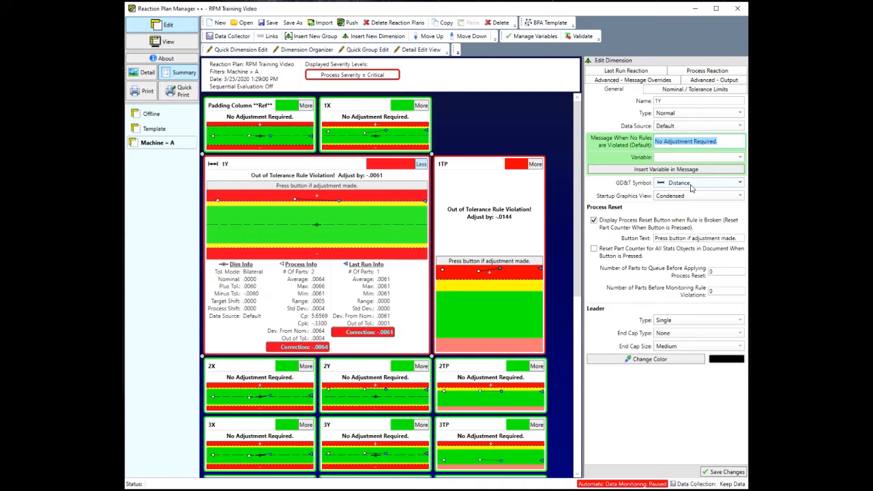
# Review the available GD&T symbols for dimension 1Y and keep Distance selected
pyautogui.click(636, 183)
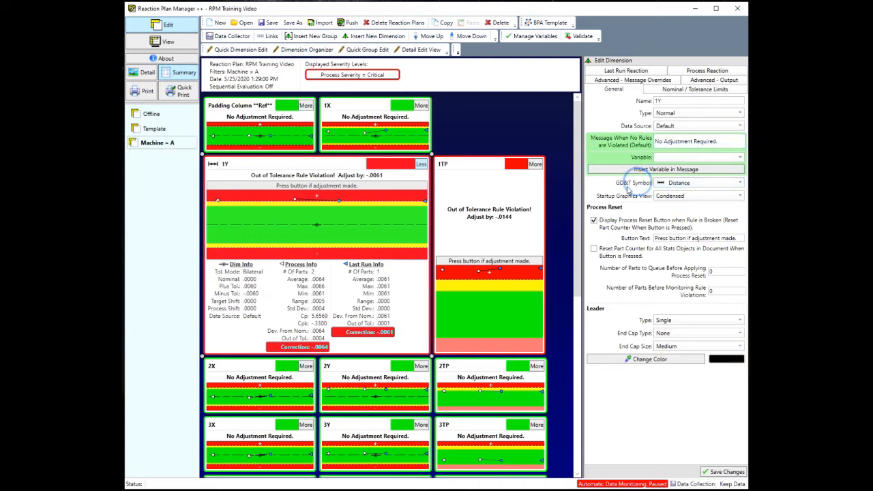
pyautogui.click(710, 183)
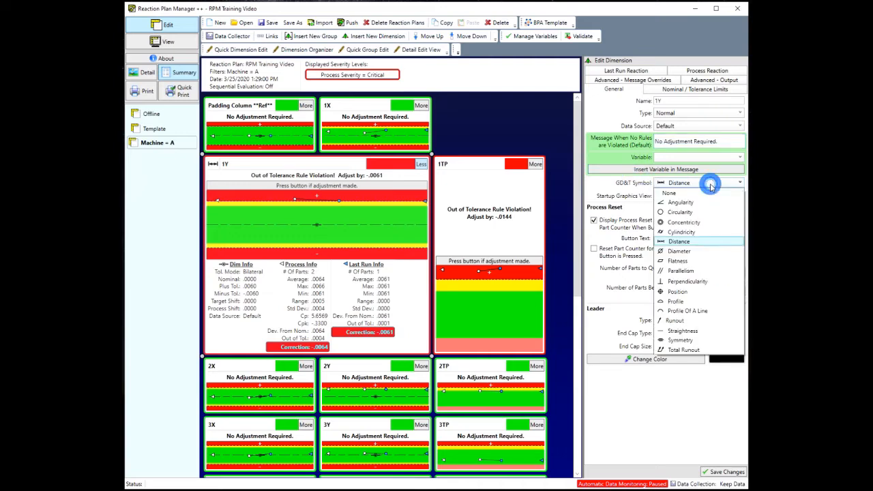
pyautogui.click(674, 242)
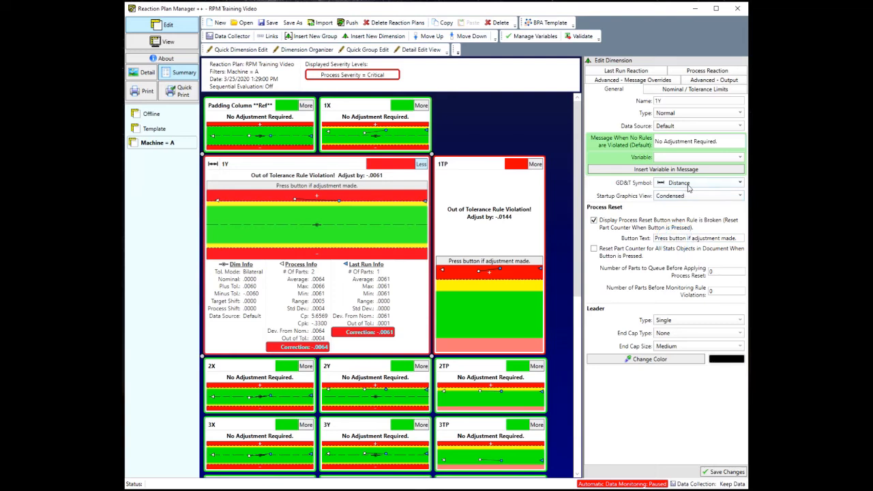
pyautogui.click(687, 184)
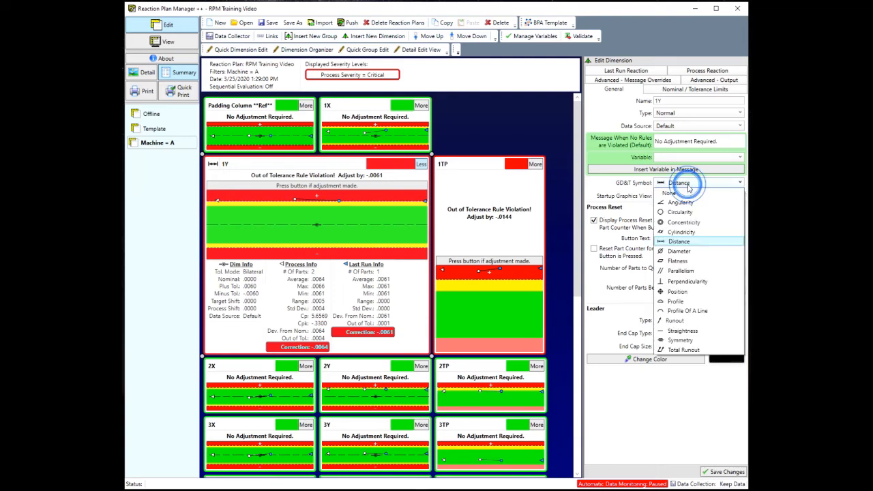
pyautogui.click(687, 243)
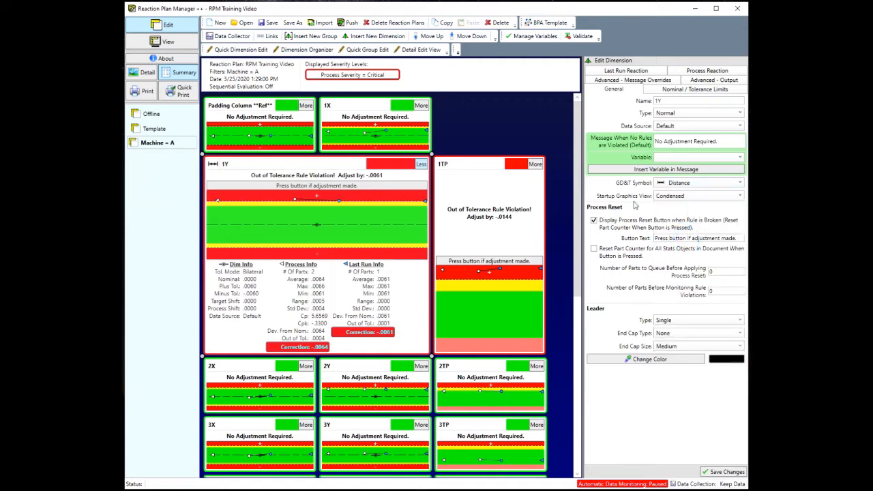
# Set dimension 1Y's Startup Graphics View to Detail after reviewing the other view options
pyautogui.click(724, 198)
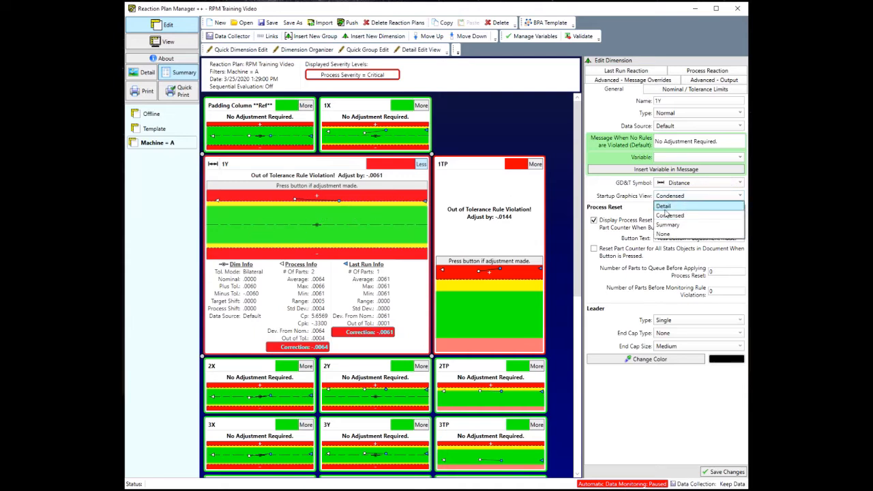
pyautogui.click(665, 207)
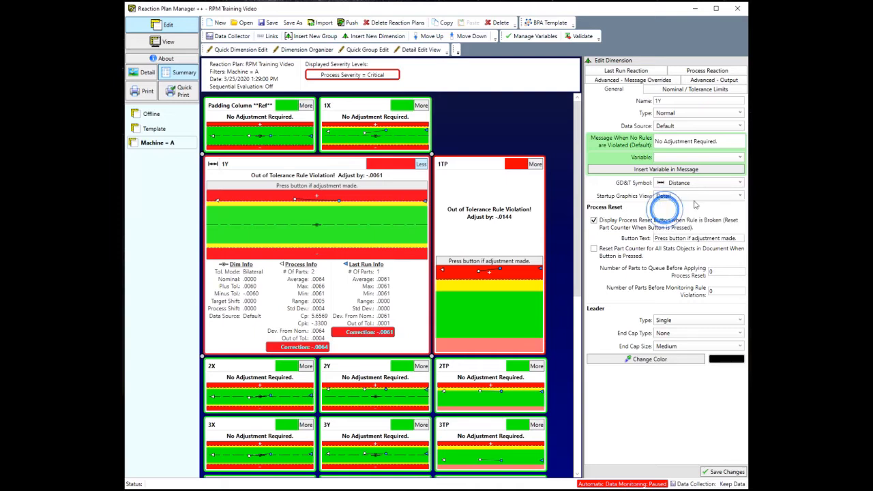
pyautogui.click(714, 197)
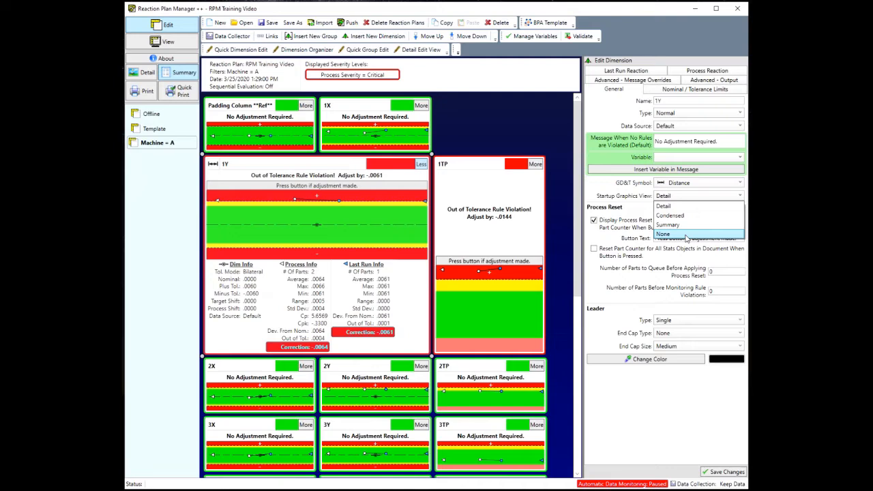
pyautogui.click(697, 206)
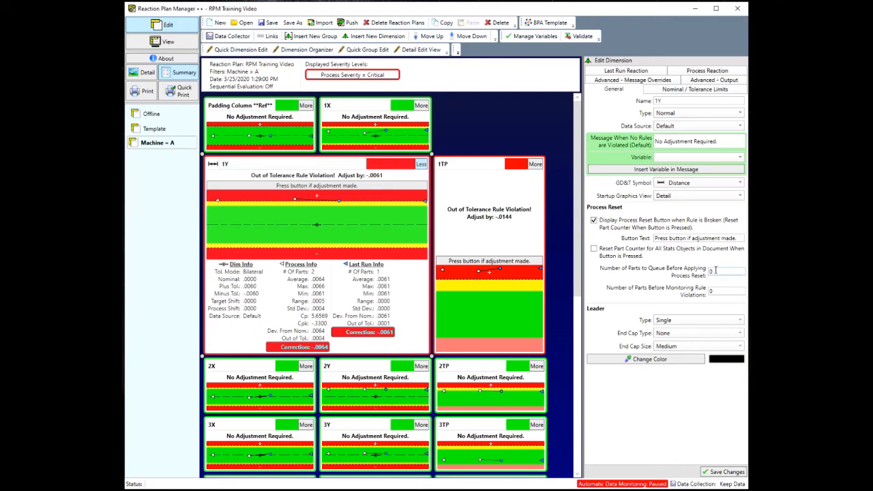
# Examine dimension 1Y's number of parts before monitoring rule violations and its nominal and tolerance limits
pyautogui.click(716, 292)
pyautogui.doubleClick(717, 291)
pyautogui.click(679, 90)
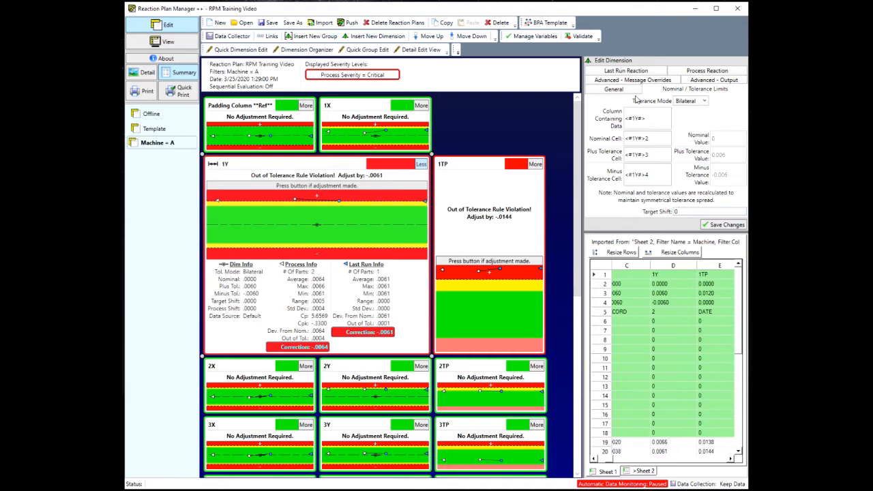
# Set dimension 1Y's last run statistics to use 3 parts and its Last Run Correction Multiplier to -0.5
pyautogui.click(626, 71)
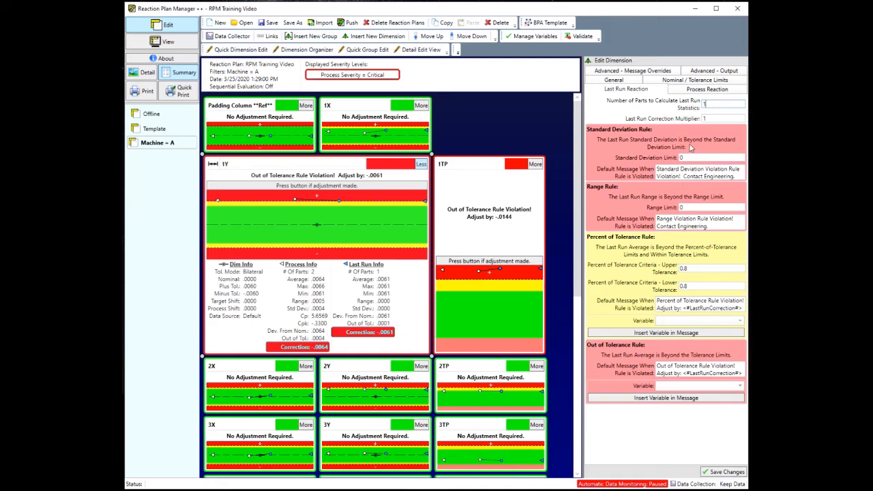
pyautogui.moveTo(691, 157)
pyautogui.click(717, 103)
pyautogui.write('3')
pyautogui.click(714, 118)
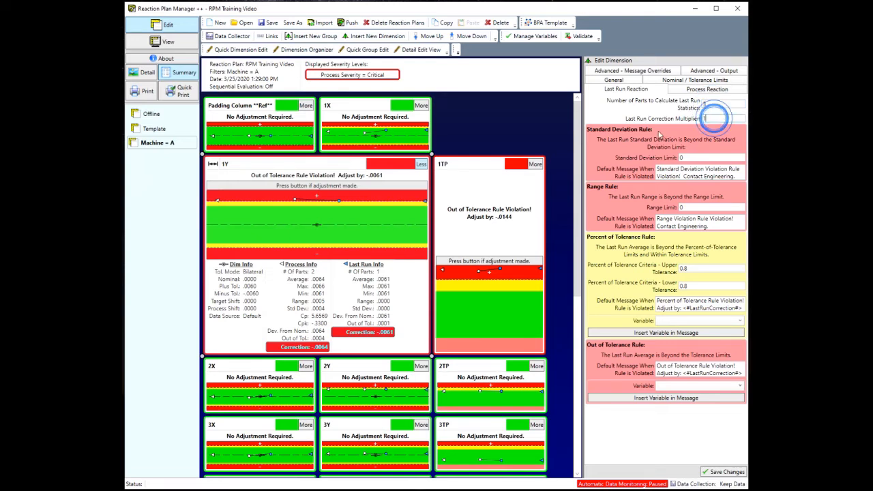
pyautogui.click(717, 119)
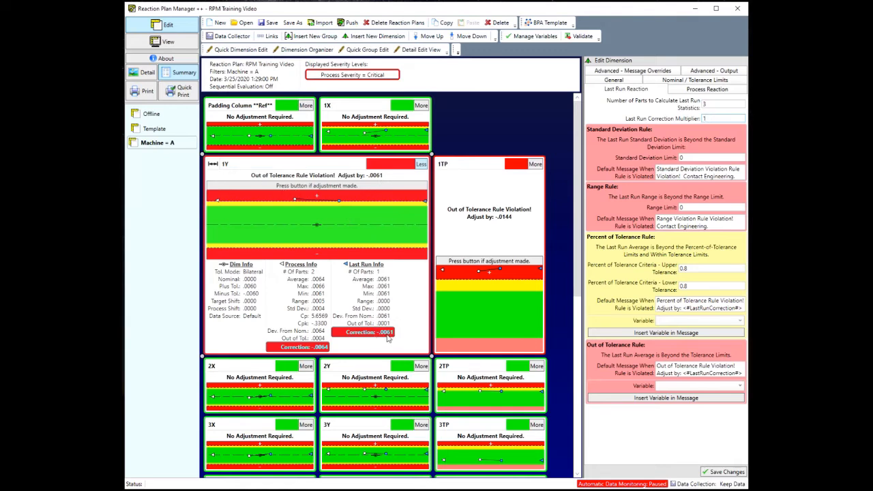
pyautogui.doubleClick(712, 120)
pyautogui.press('BackSpace')
pyautogui.write('-.5')
# Examine the limits and default violation messages of the last run Standard Deviation and Range rules
pyautogui.moveTo(688, 157)
pyautogui.moveTo(736, 175); pyautogui.dragTo(653, 175)
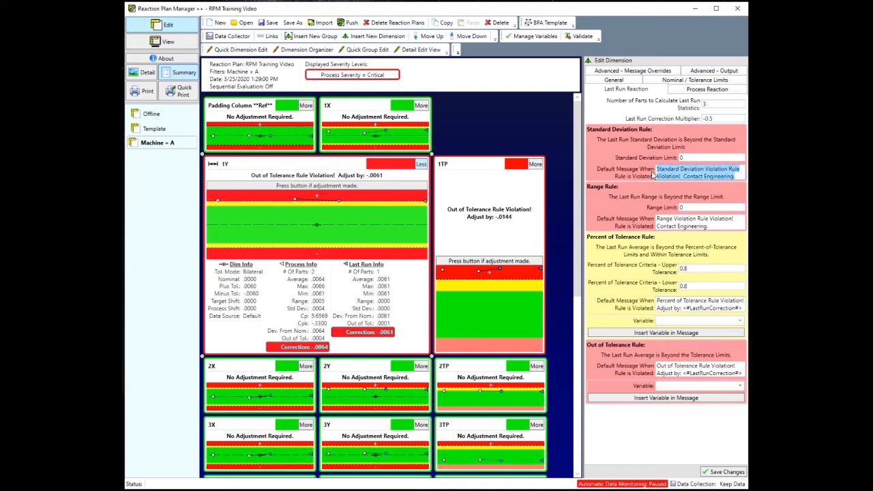
pyautogui.click(697, 207)
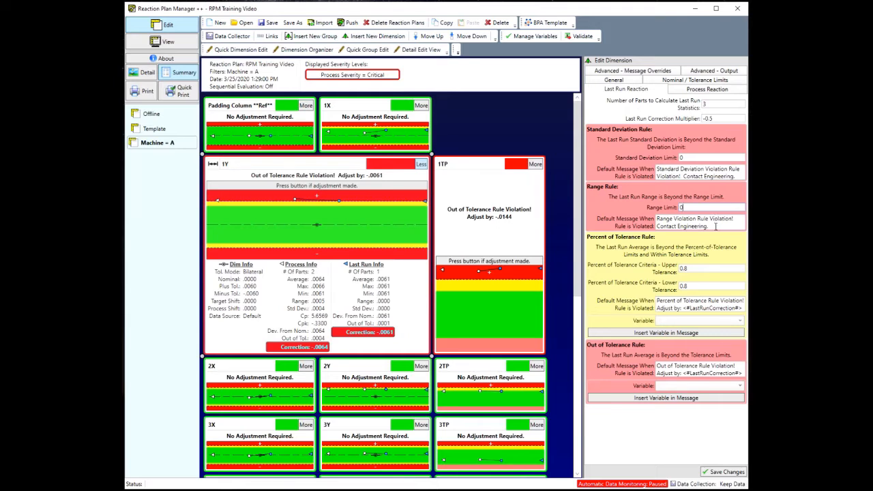
pyautogui.moveTo(714, 227); pyautogui.dragTo(625, 223)
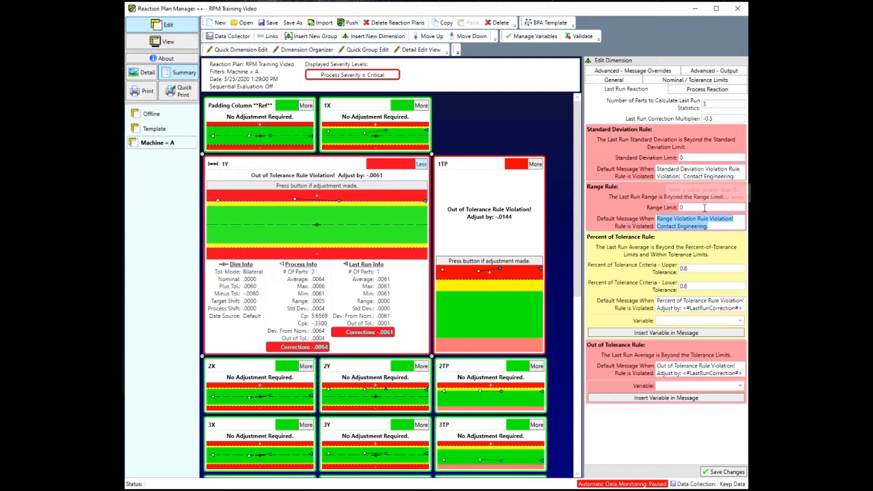
pyautogui.click(700, 156)
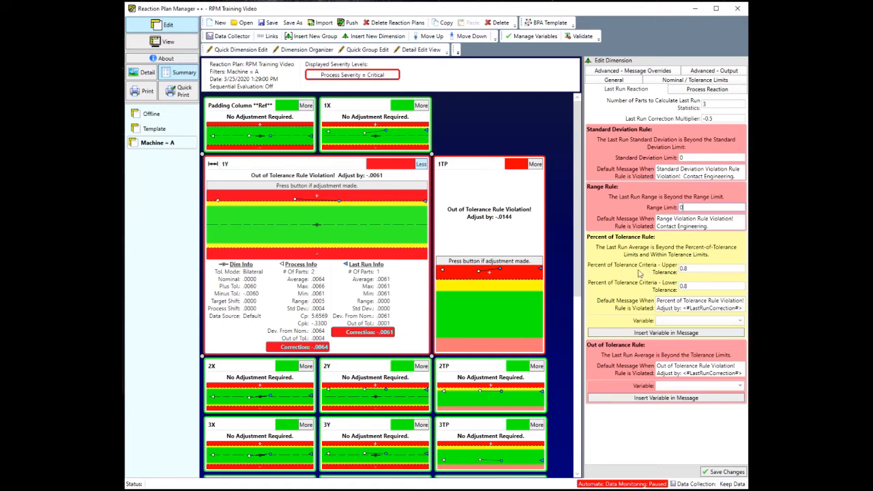
# Examine the Percent of Tolerance rule's criteria, default message, and the variables available for insertion in it
pyautogui.click(706, 267)
pyautogui.doubleClick(741, 308)
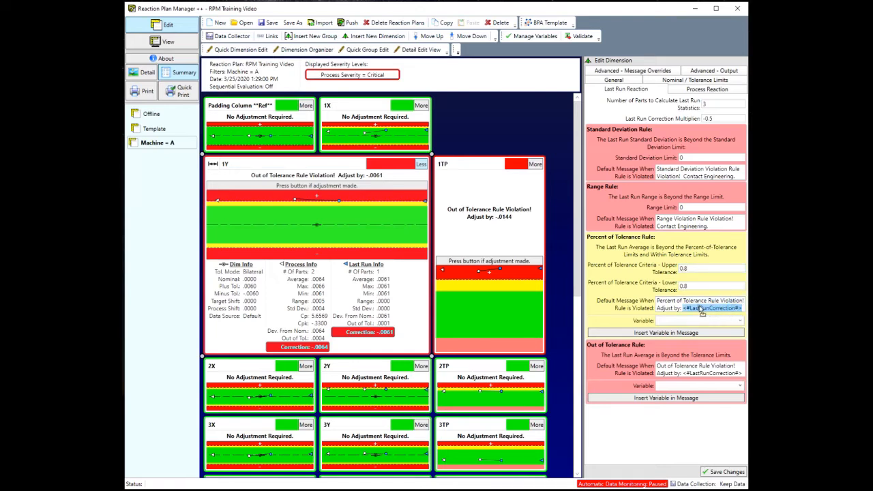
pyautogui.click(741, 308)
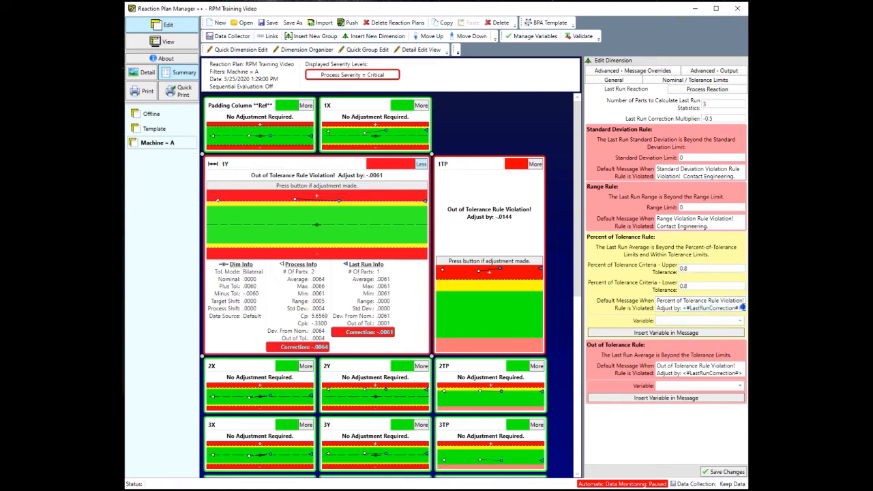
pyautogui.moveTo(741, 308); pyautogui.dragTo(657, 298)
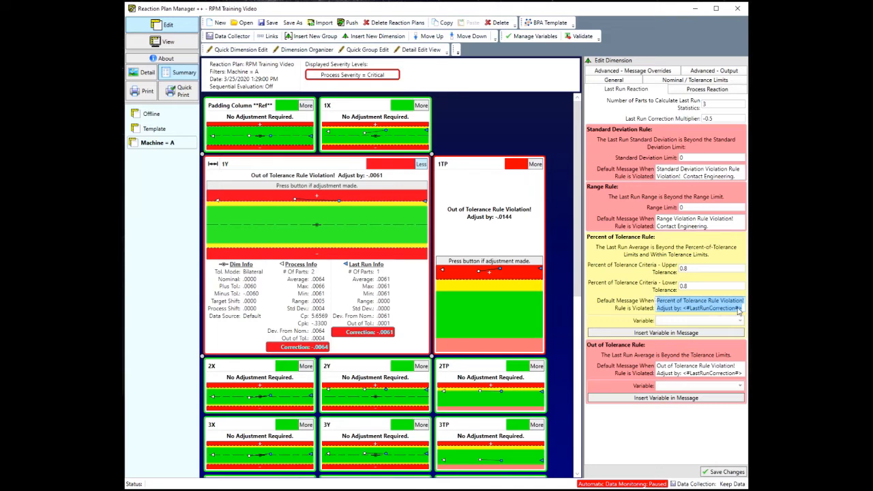
pyautogui.click(738, 308)
pyautogui.moveTo(738, 308); pyautogui.dragTo(683, 308)
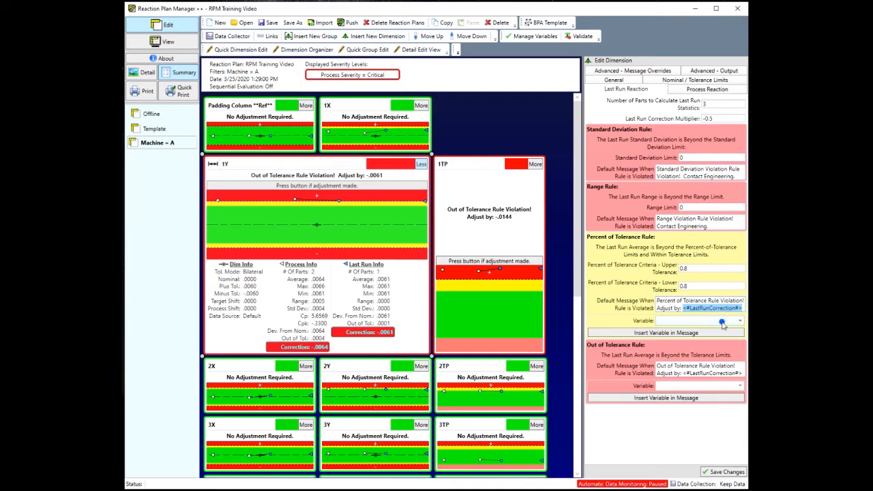
pyautogui.click(728, 321)
pyautogui.moveTo(745, 362)
pyautogui.mouseDown()
pyautogui.moveTo(737, 382)
pyautogui.moveTo(736, 374)
pyautogui.mouseUp()
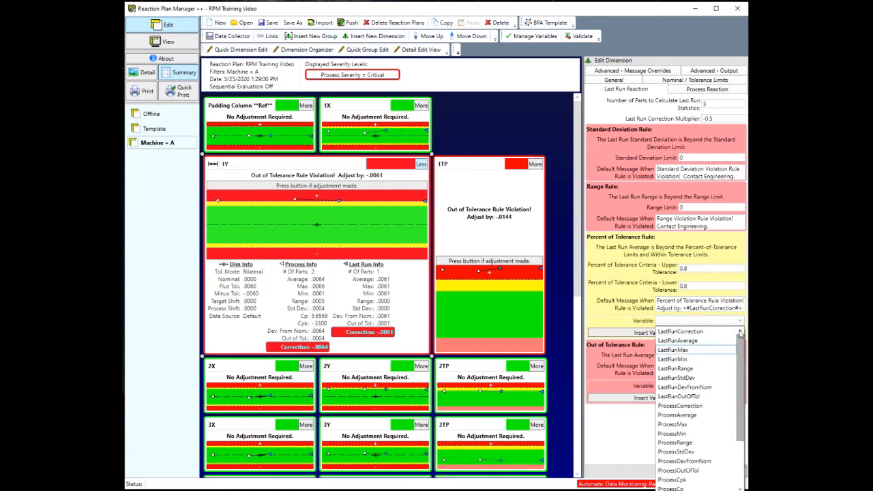
pyautogui.click(741, 309)
pyautogui.click(742, 309)
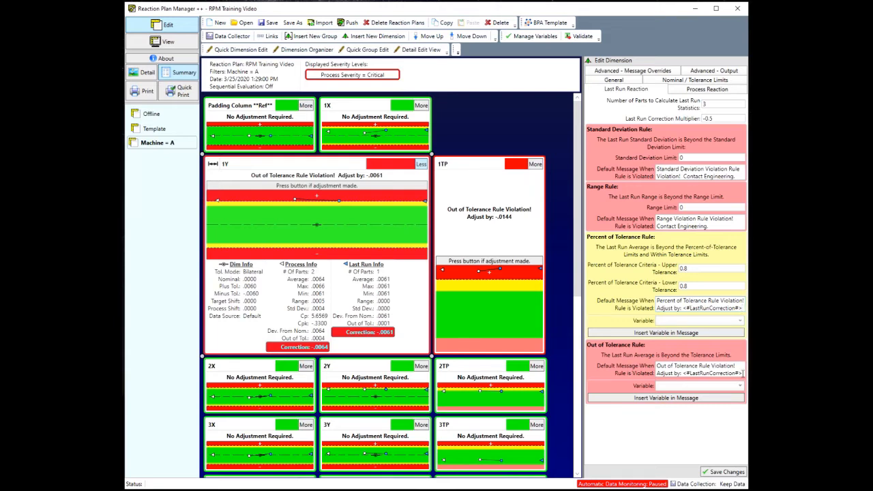
# Change the last run Out of Tolerance rule's default message to "Adjust tool 1 by: <#LastRunCorrection#>"
pyautogui.doubleClick(741, 373)
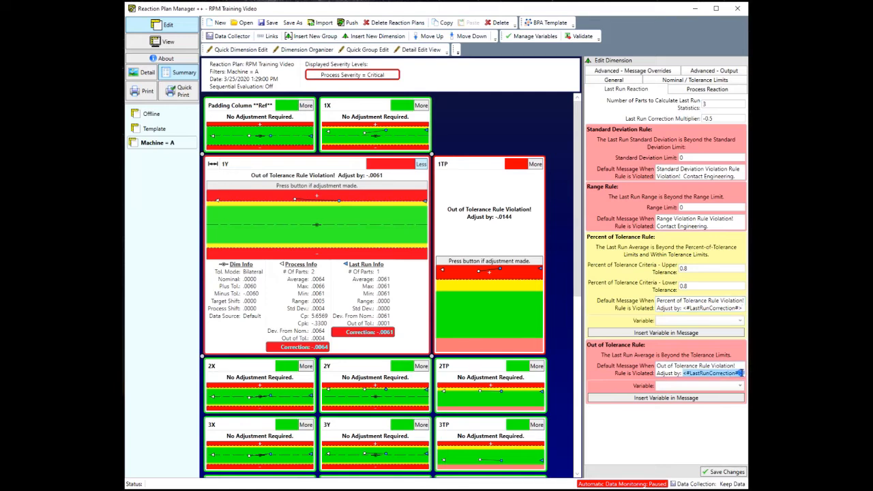
pyautogui.click(741, 374)
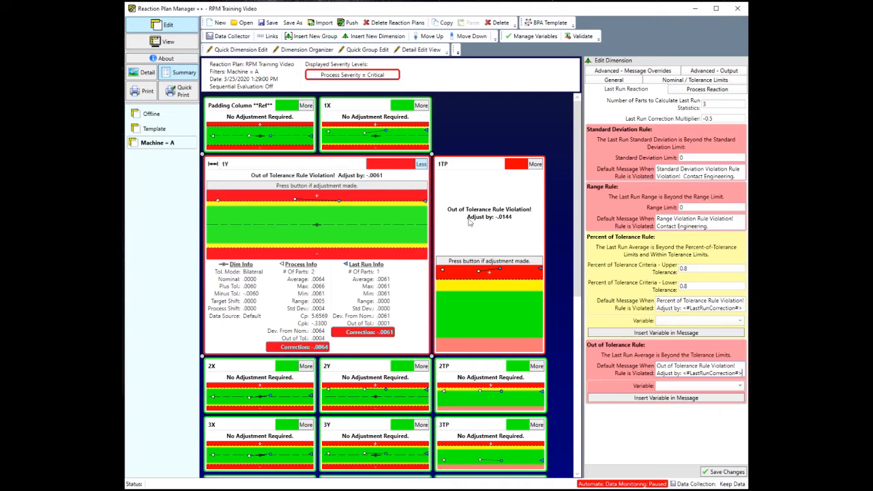
pyautogui.click(675, 372)
pyautogui.click(735, 366)
pyautogui.moveTo(735, 365); pyautogui.dragTo(634, 371)
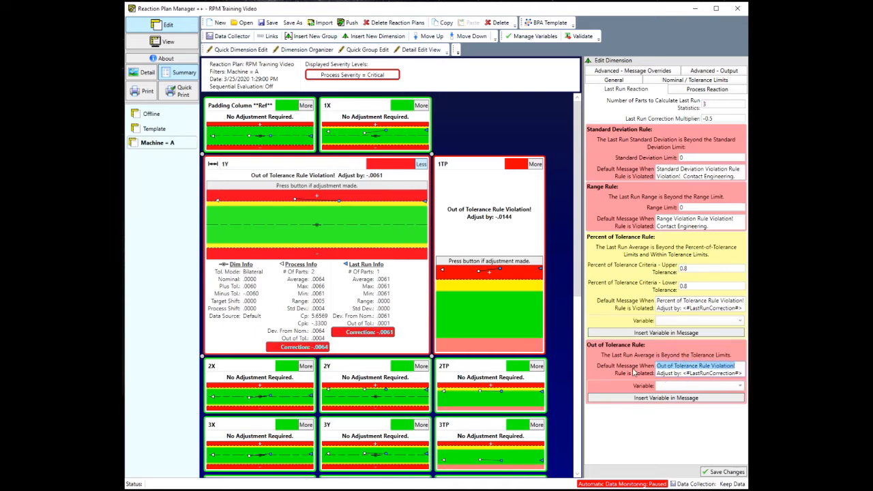
pyautogui.write('Ad')
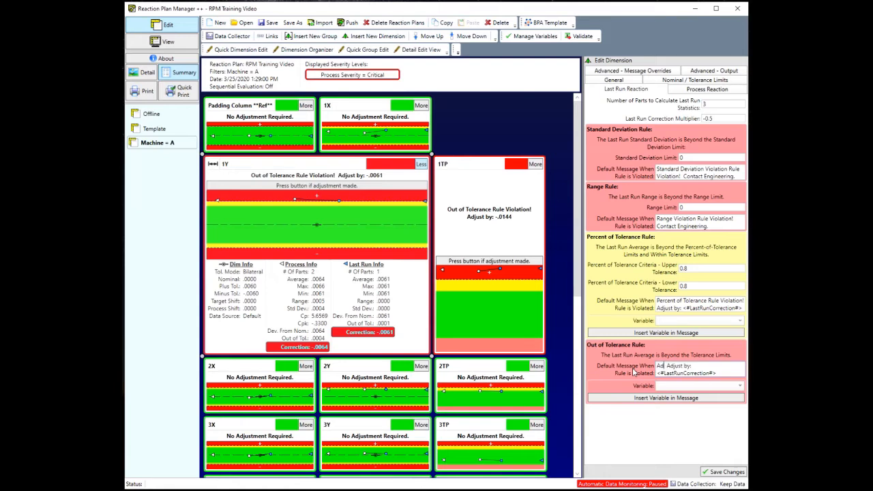
pyautogui.write('just tool 1 by')
pyautogui.hotkey('shift', 'Right')
pyautogui.hotkey('shift', 'Right')
pyautogui.hotkey('shift', 'Right')
pyautogui.hotkey('shift', 'Right')
pyautogui.hotkey('shift', 'Right')
pyautogui.hotkey('shift', 'Right')
pyautogui.hotkey('shift', 'Right')
pyautogui.hotkey('shift', 'Right')
pyautogui.hotkey('shift', 'Right')
pyautogui.hotkey('shift', 'Right')
pyautogui.hotkey('shift', 'Right')
pyautogui.press('Delete')
# Copy the Out of Tolerance message and replace the Percent of Tolerance rule's default message with it
pyautogui.moveTo(728, 374); pyautogui.dragTo(619, 362)
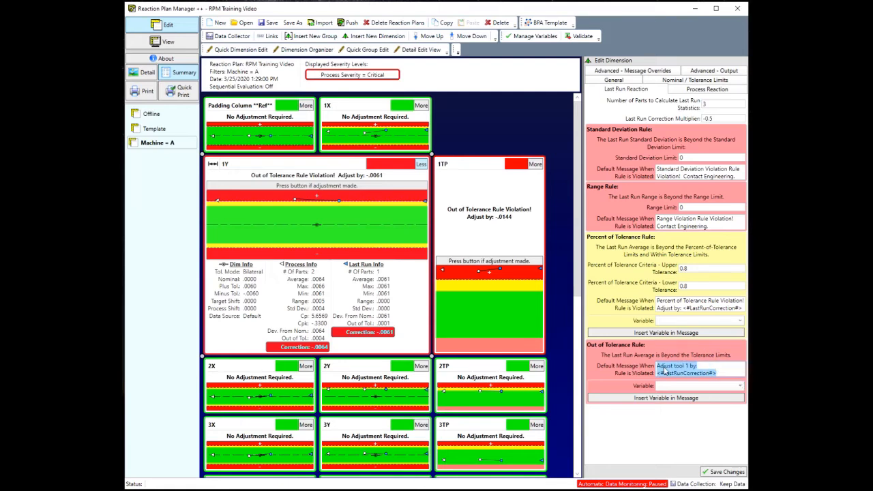
pyautogui.rightClick(662, 368)
pyautogui.click(686, 384)
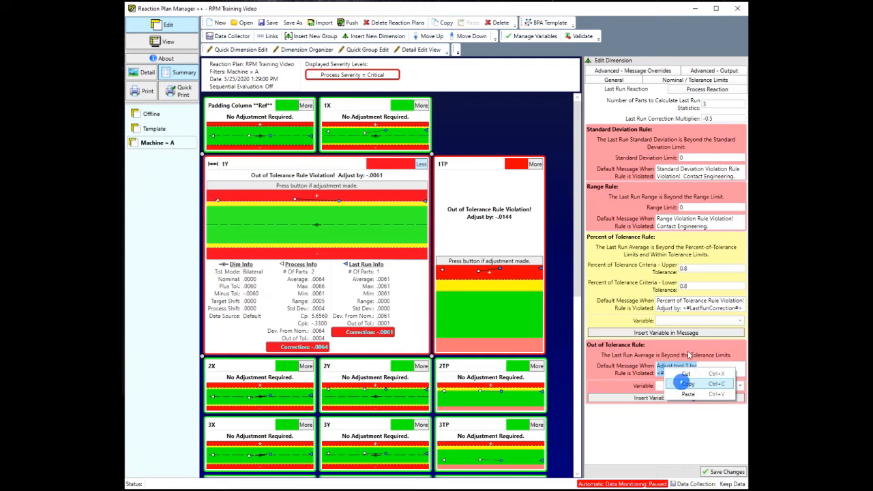
pyautogui.click(742, 307)
pyautogui.moveTo(742, 308); pyautogui.dragTo(644, 294)
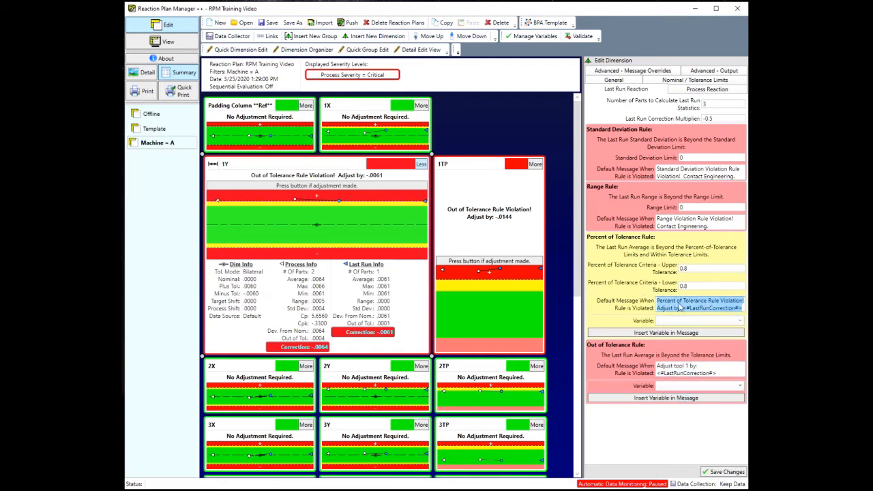
pyautogui.rightClick(678, 307)
pyautogui.click(634, 331)
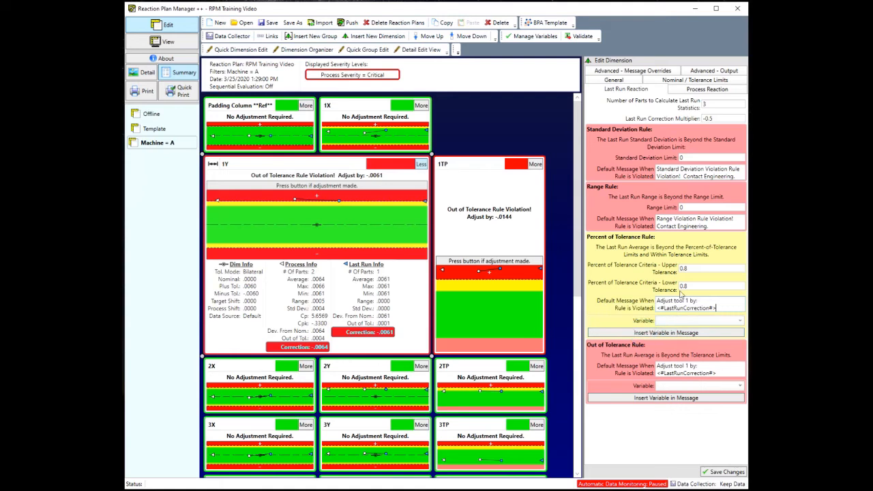
# Examine dimension 1Y's process reaction settings, focusing on the maximum number of parts to calculate process statistics
pyautogui.click(691, 93)
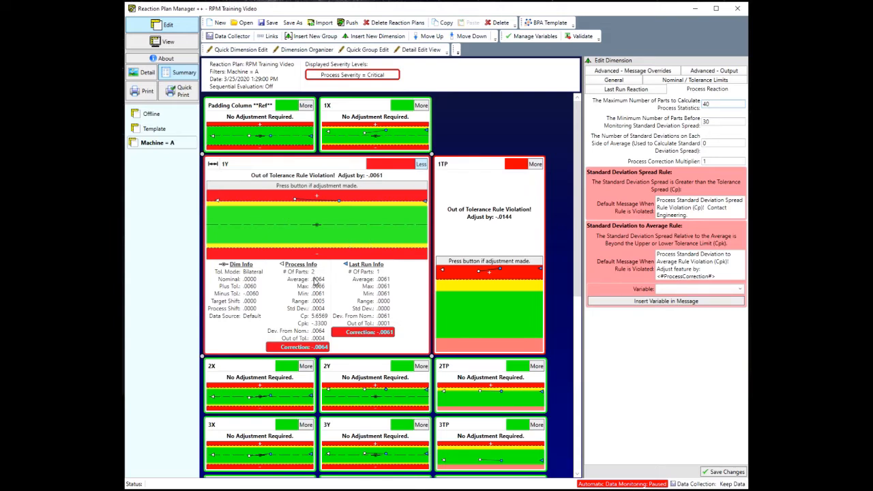
pyautogui.click(717, 104)
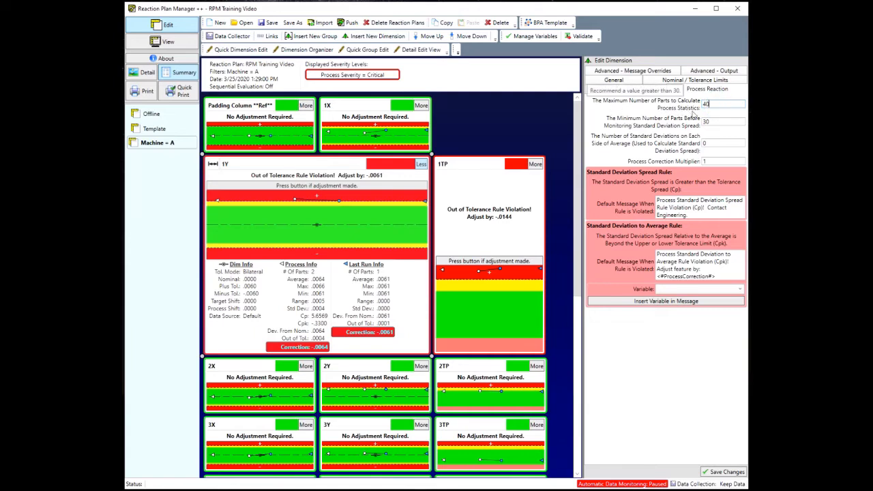
pyautogui.doubleClick(714, 104)
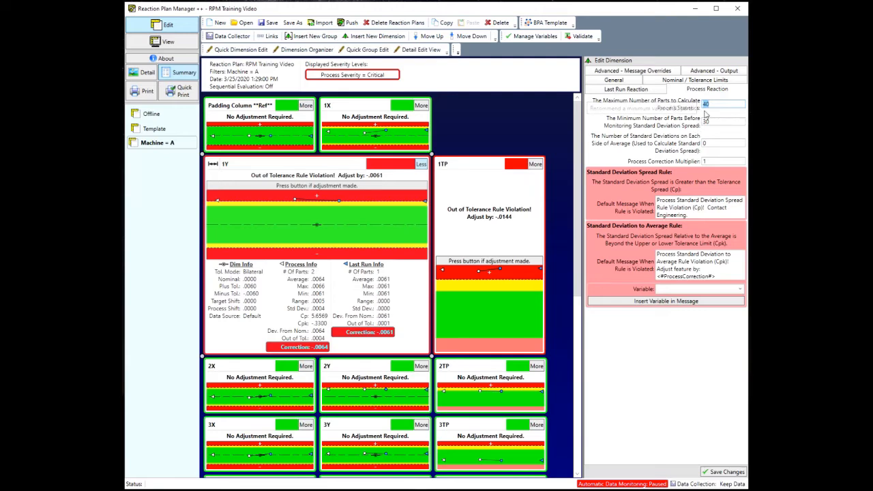
pyautogui.click(712, 104)
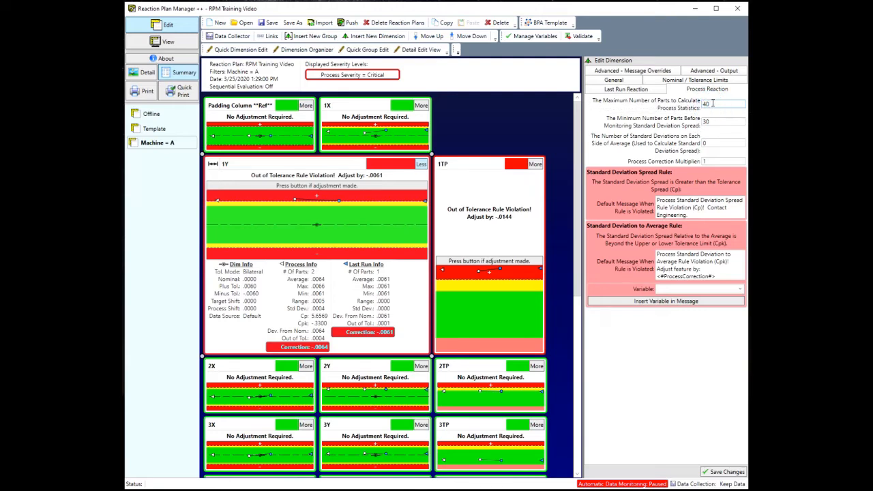
# Examine dimension 1Y's part-count, standard deviation and correction multiplier settings, plus the default messages of its Cp and Cpk rules
pyautogui.doubleClick(713, 104)
pyautogui.click(720, 122)
pyautogui.click(721, 145)
pyautogui.moveTo(708, 153)
pyautogui.click(710, 162)
pyautogui.click(707, 161)
pyautogui.click(721, 223)
pyautogui.moveTo(696, 217); pyautogui.dragTo(654, 200)
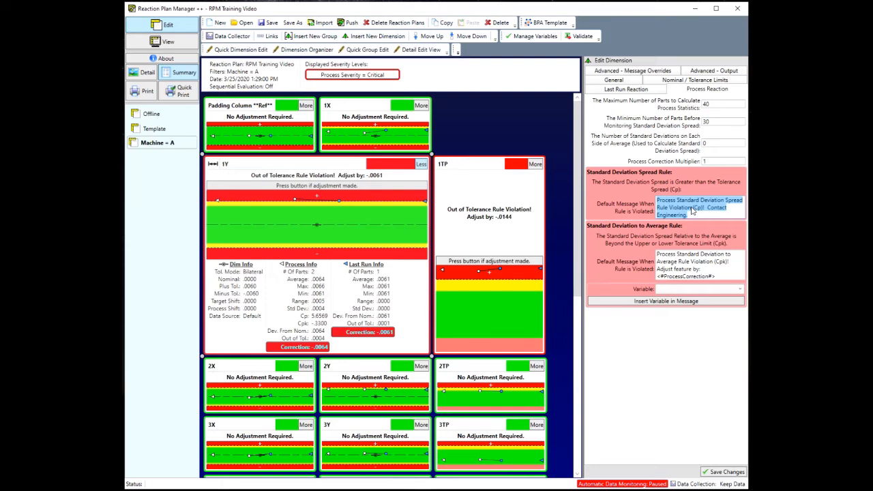
pyautogui.click(720, 268)
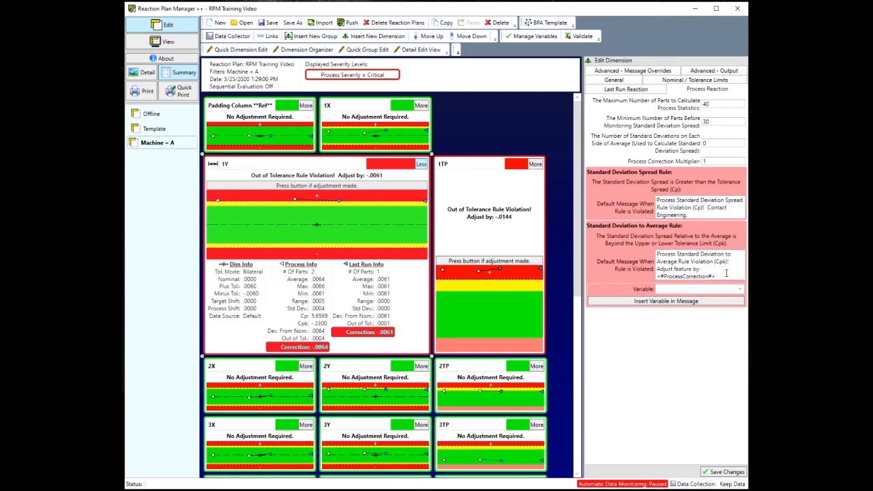
pyautogui.click(725, 273)
pyautogui.moveTo(725, 273); pyautogui.dragTo(655, 254)
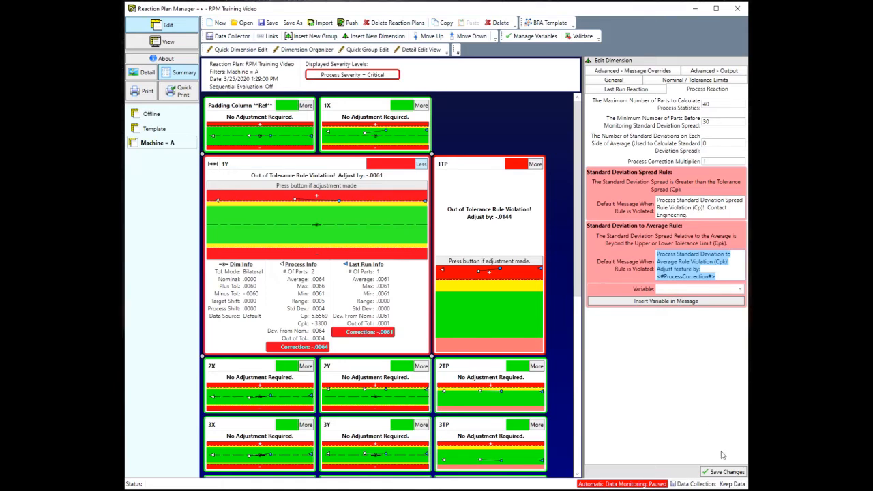
# Save the changes to dimension 1Y, switch the reaction plan to View mode and save the plan
pyautogui.click(728, 472)
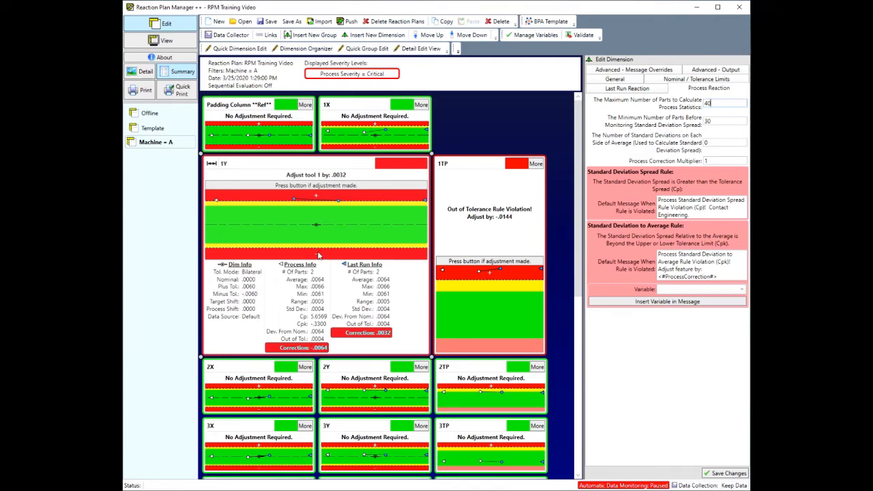
pyautogui.click(176, 42)
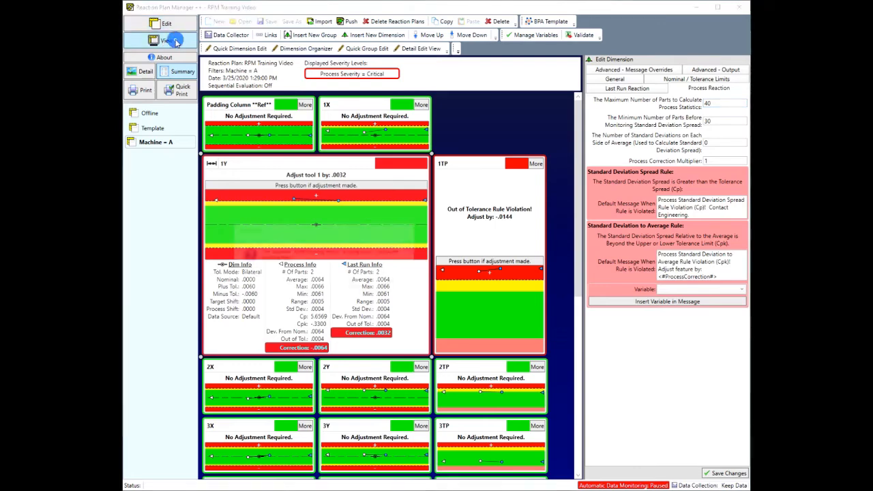
pyautogui.click(354, 283)
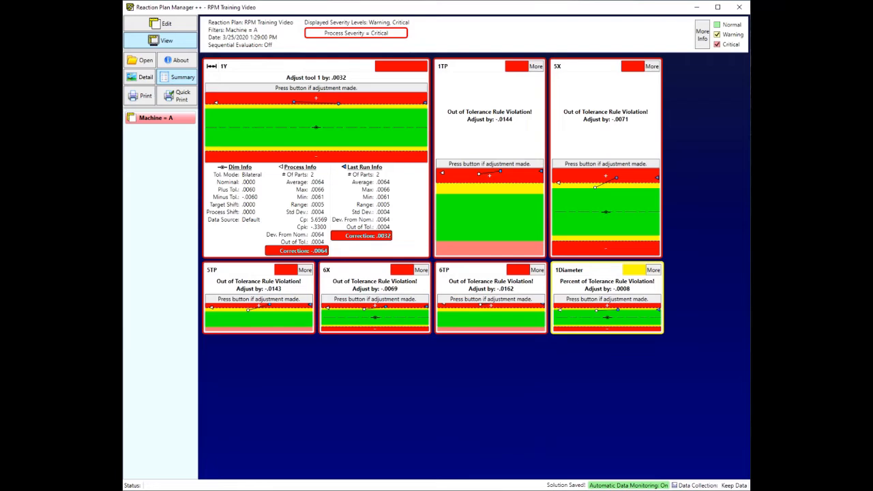
# Simulate two RPM Training Video inspections for Machine A in the RPM Training CMM simulator
pyautogui.hotkey('alt', 'Tab')
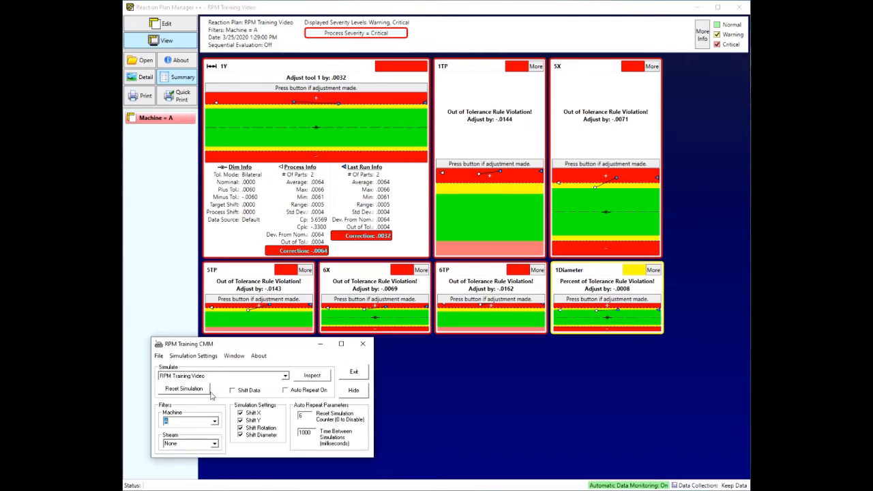
pyautogui.click(311, 377)
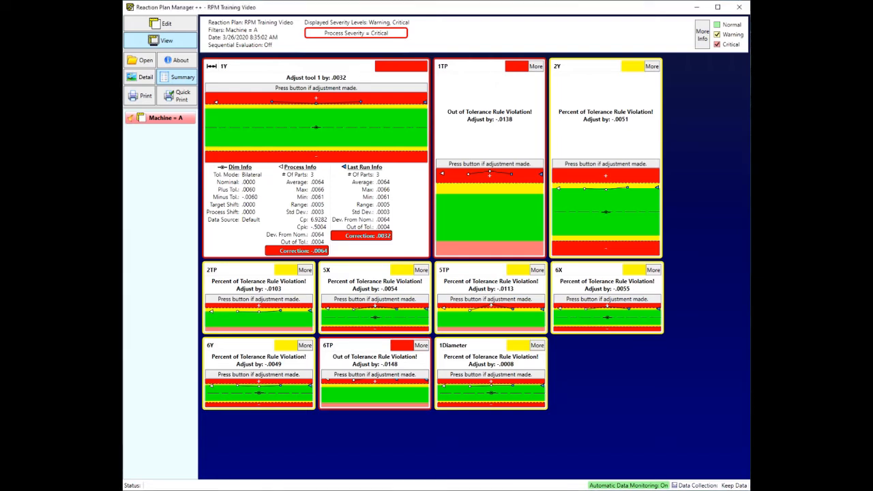
pyautogui.hotkey('alt', 'Tab')
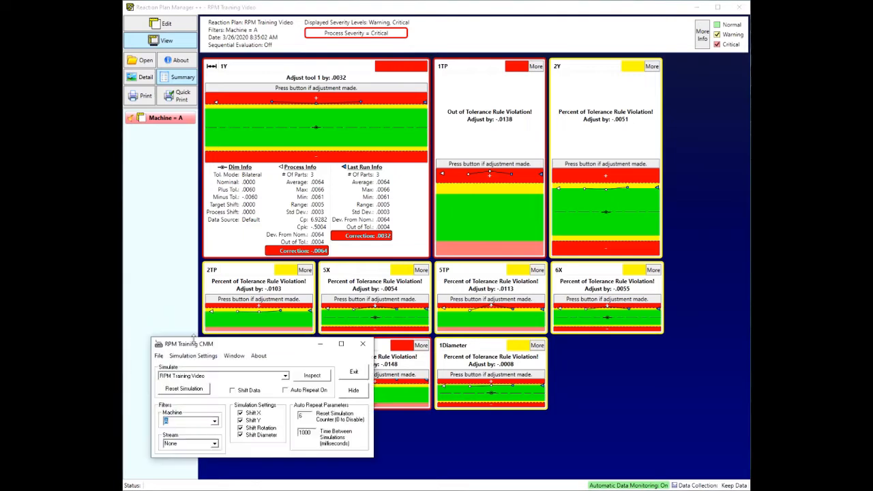
pyautogui.click(313, 374)
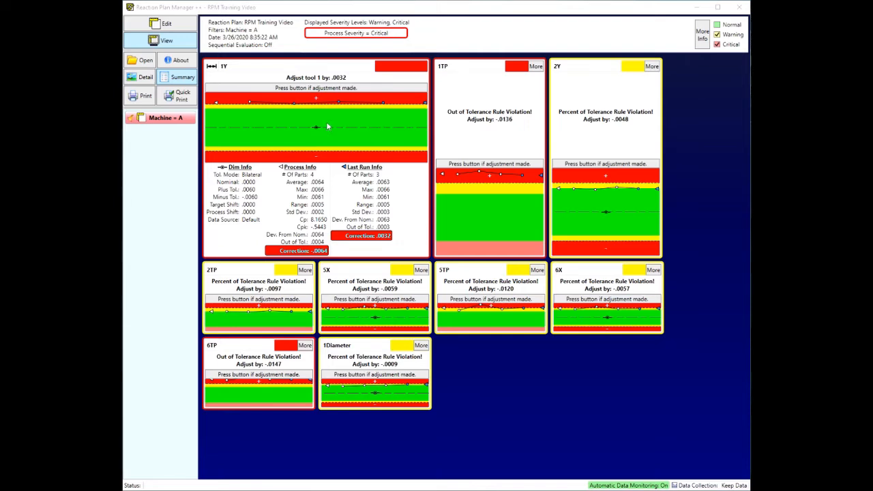
# Record that the adjustment was made on dimension 1Y, and review the rule violation details of the logged output event
pyautogui.click(325, 86)
pyautogui.click(315, 90)
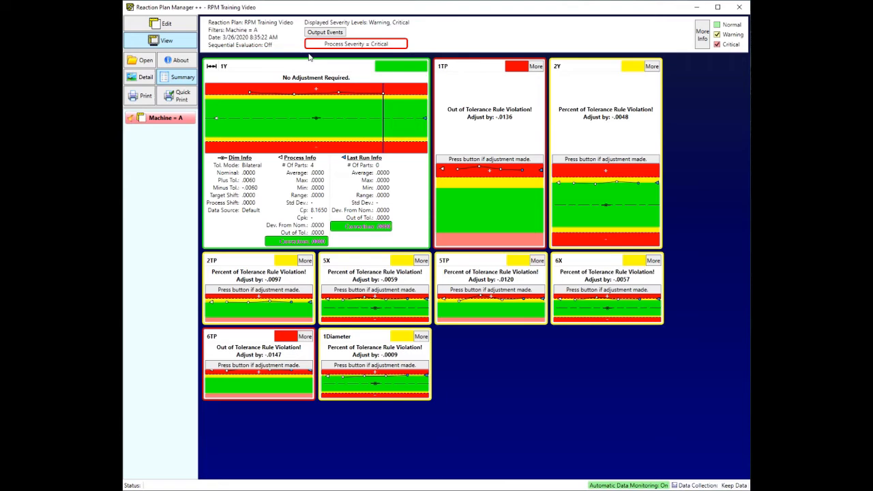
pyautogui.click(325, 32)
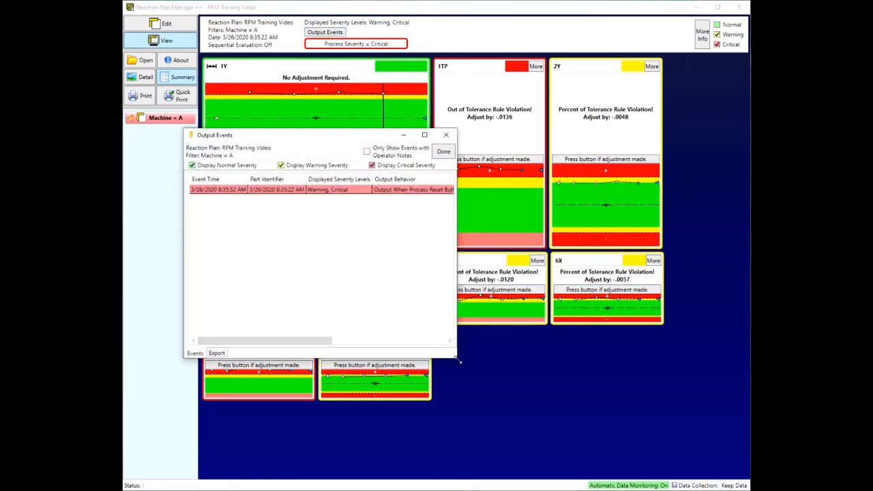
pyautogui.moveTo(455, 358); pyautogui.dragTo(631, 417)
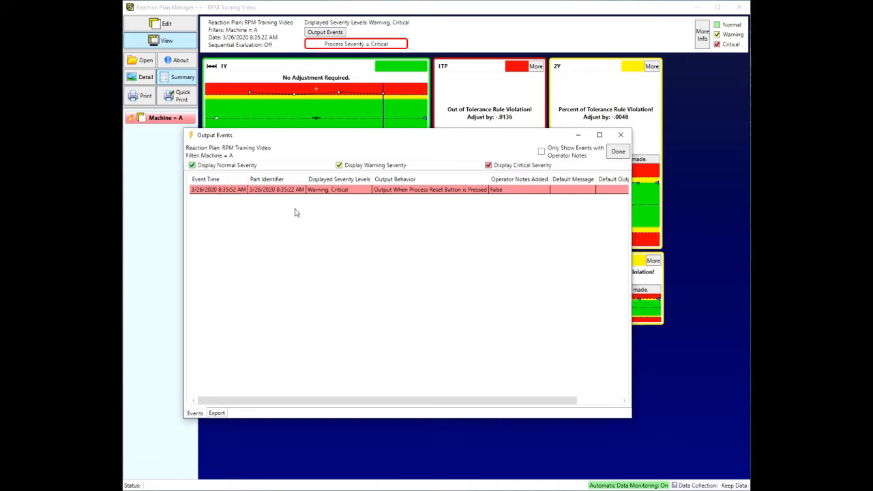
pyautogui.click(195, 192)
pyautogui.click(199, 199)
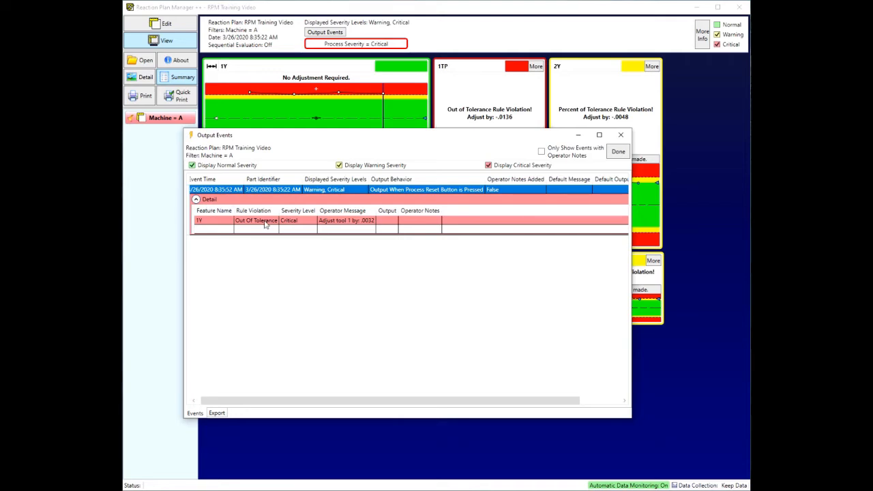
pyautogui.click(196, 198)
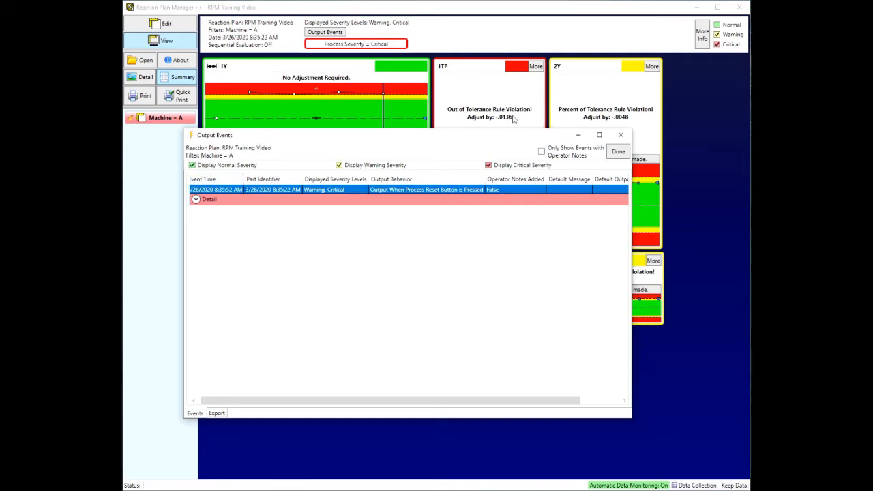
pyautogui.click(619, 152)
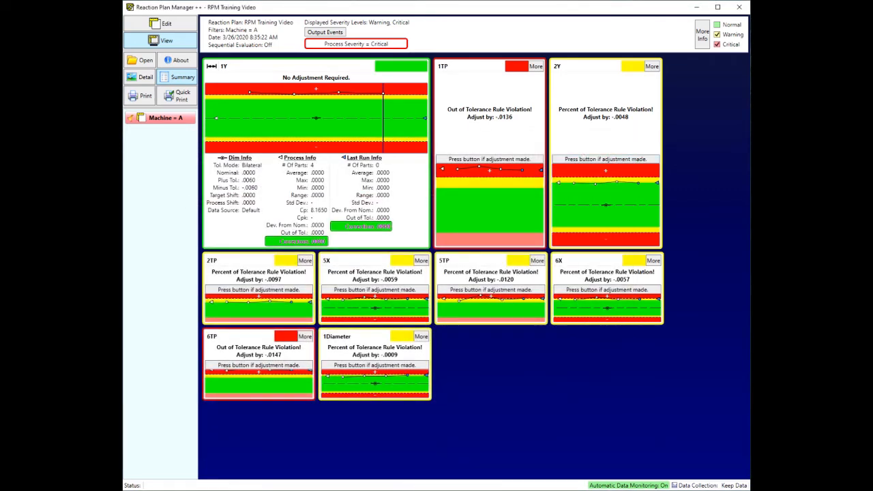
# Simulate one more Machine A inspection in RPM Training CMM and return to the reaction plan
pyautogui.hotkey('alt', 'Tab')
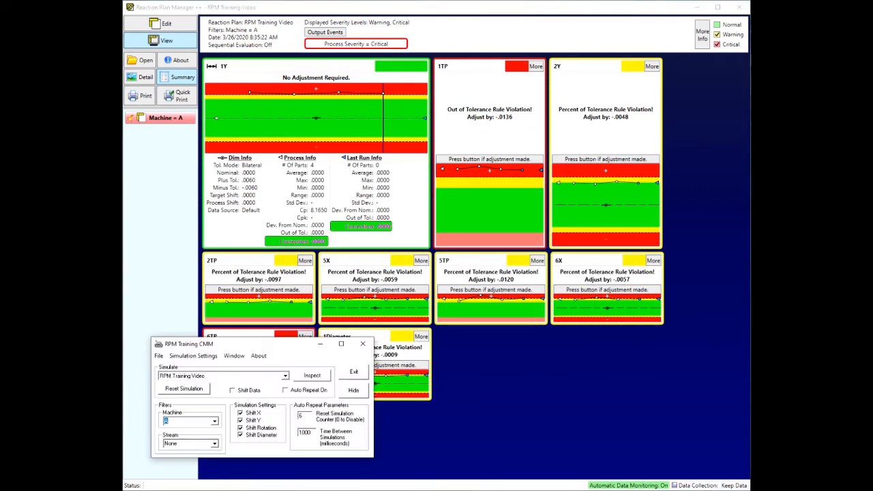
pyautogui.click(303, 377)
pyautogui.click(388, 118)
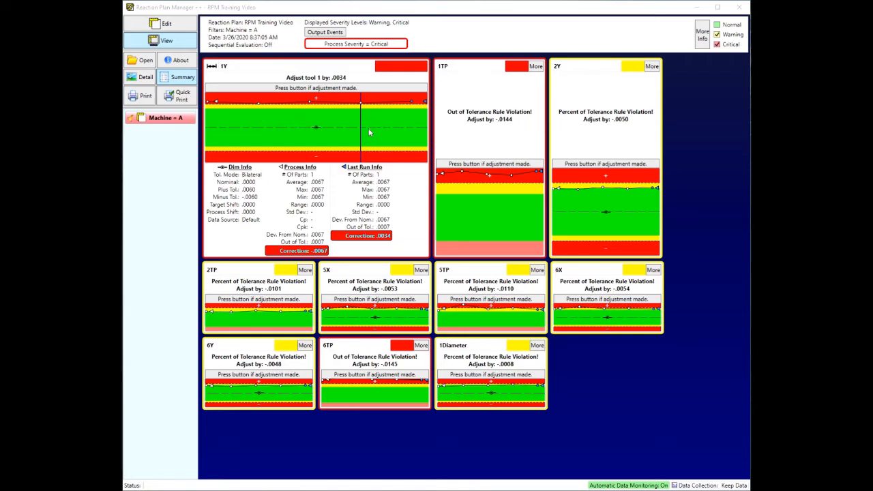
# Return to Edit mode and examine dimension 1Y's advanced message overrides and output settings in the Machine = A document
pyautogui.click(166, 24)
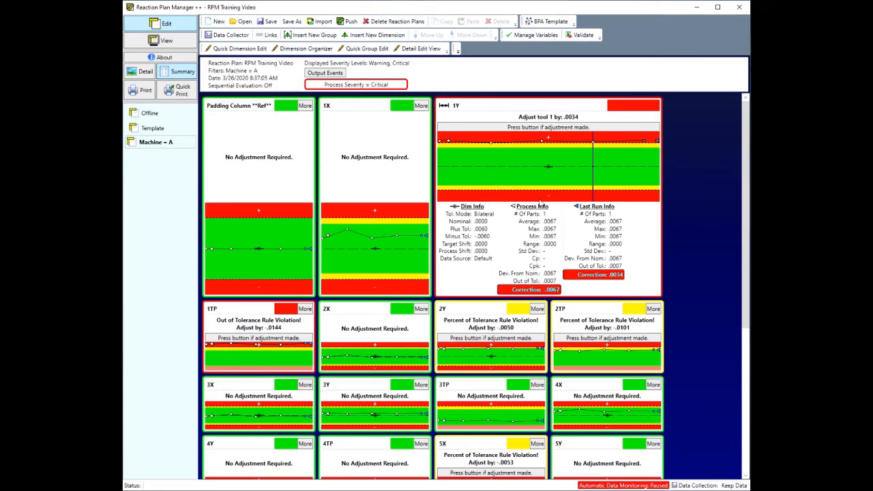
pyautogui.click(544, 190)
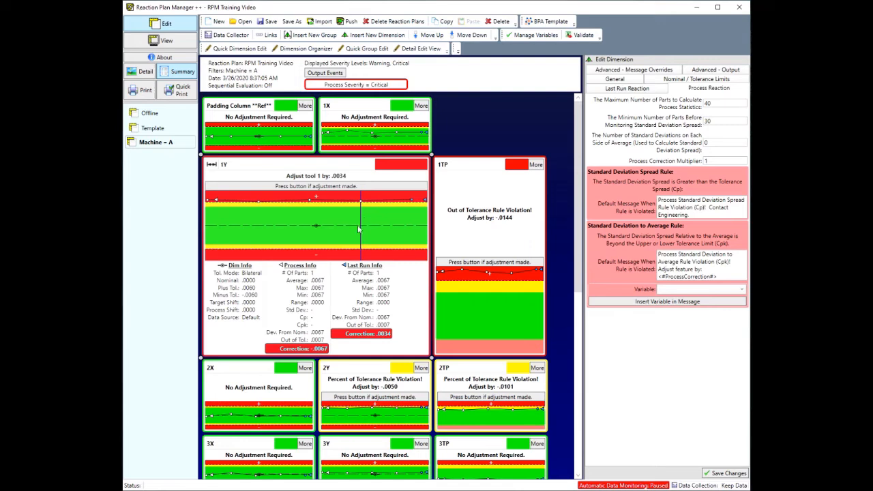
pyautogui.click(626, 71)
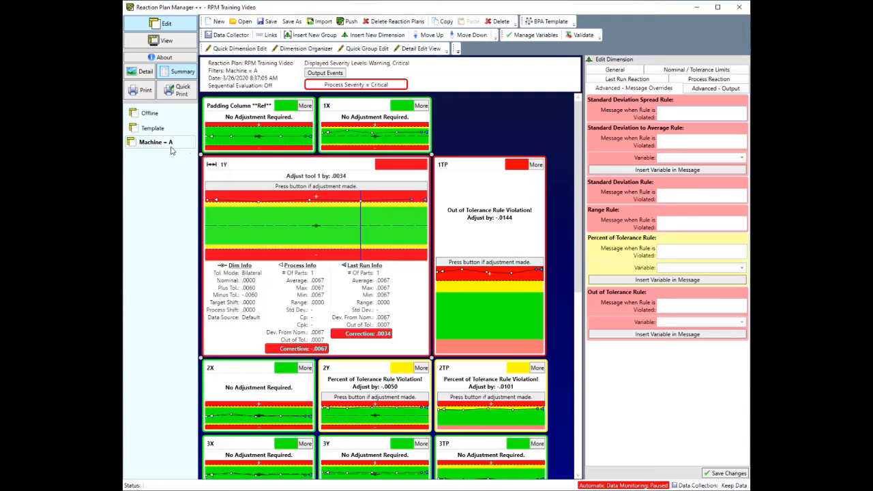
pyautogui.click(725, 88)
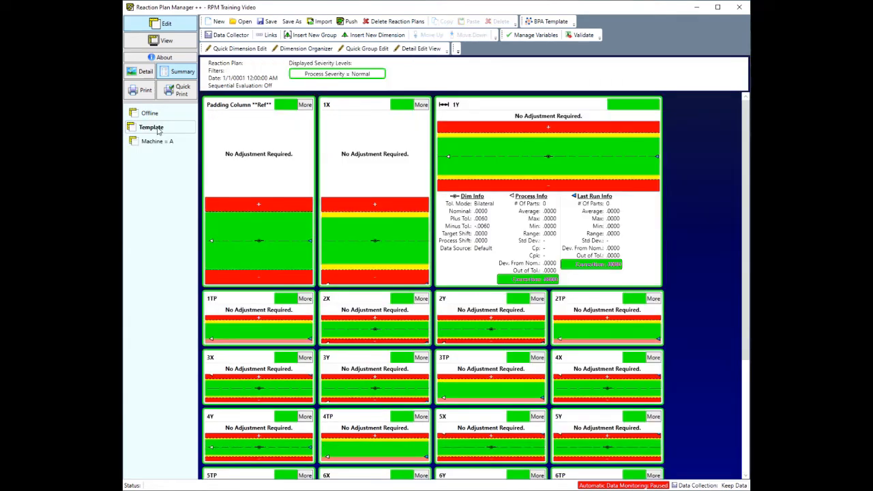
# Compare the settings available for dimension 1Y in the Template and Offline documents, and return to the Machine = A document
pyautogui.click(564, 178)
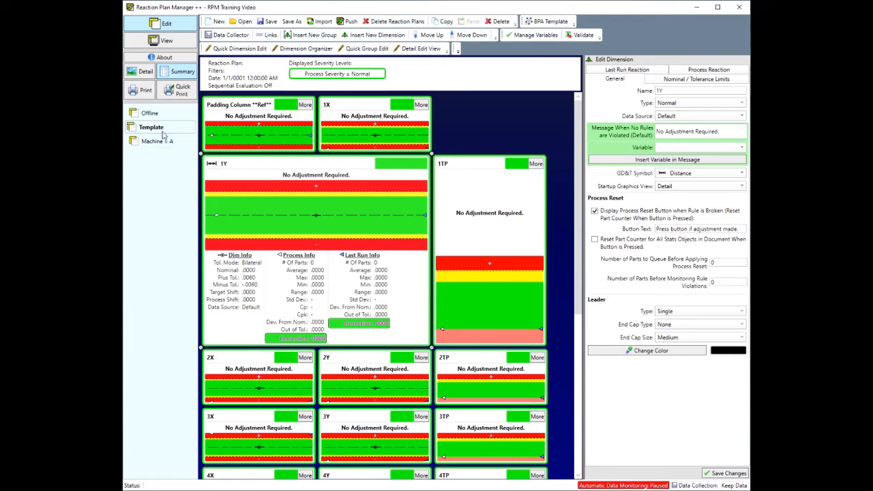
pyautogui.click(159, 113)
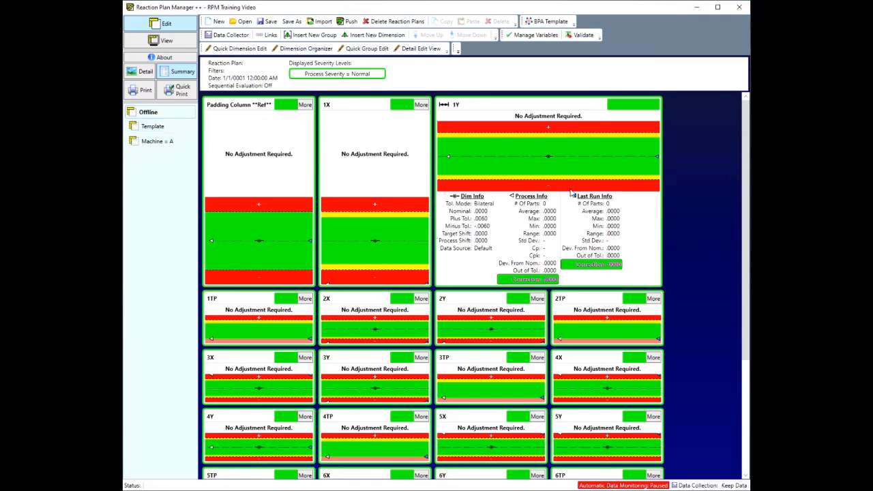
pyautogui.click(570, 189)
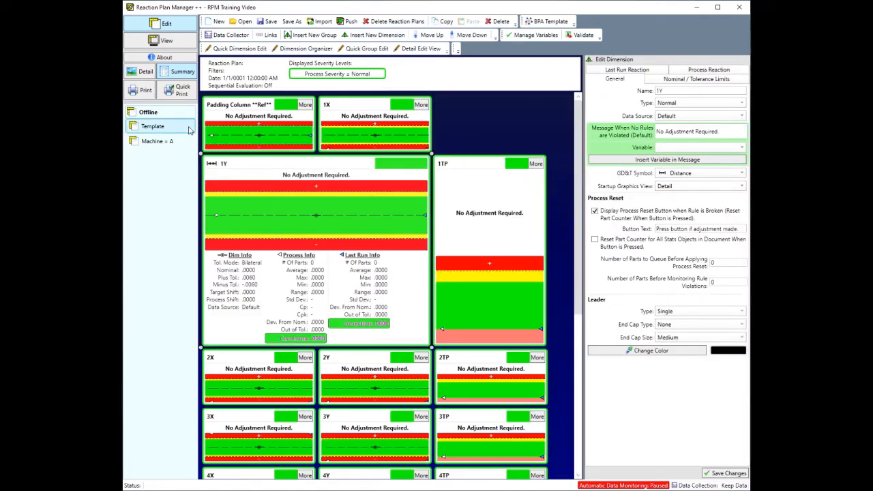
pyautogui.click(156, 145)
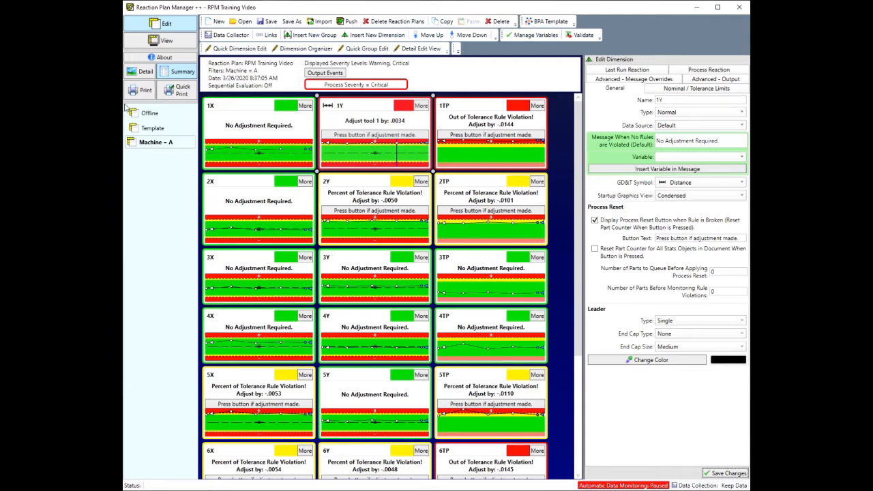
# Use Quick Dimension Edit to set the number of parts for last run statistics to 3 on all dimensions, 1X through 6Diameter
pyautogui.click(236, 51)
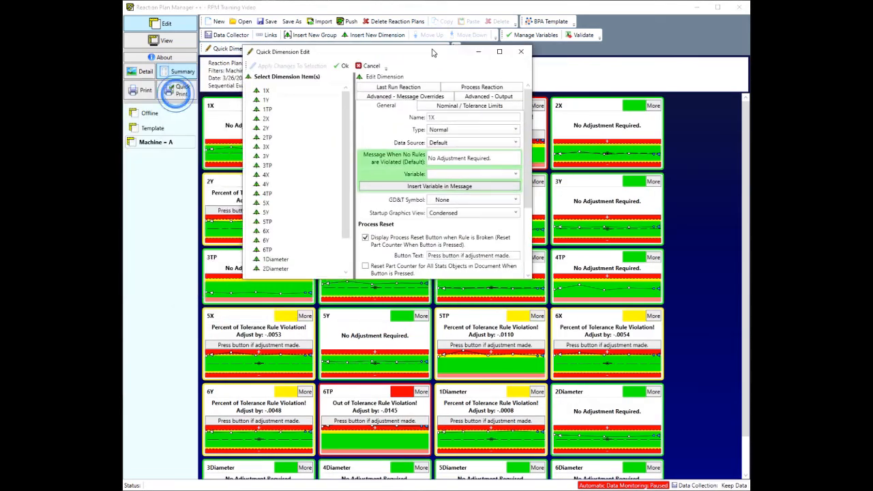
pyautogui.moveTo(531, 278); pyautogui.dragTo(626, 424)
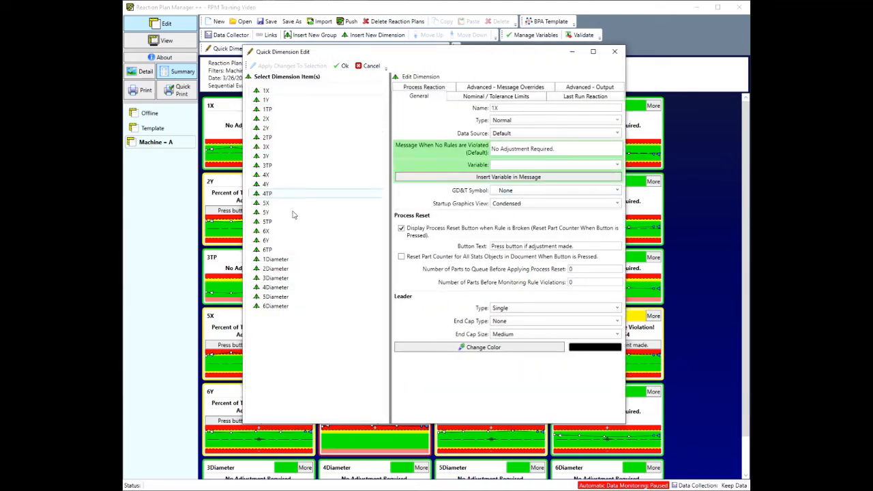
pyautogui.keyDown('shift'); pyautogui.click(279, 306); pyautogui.keyUp('shift')
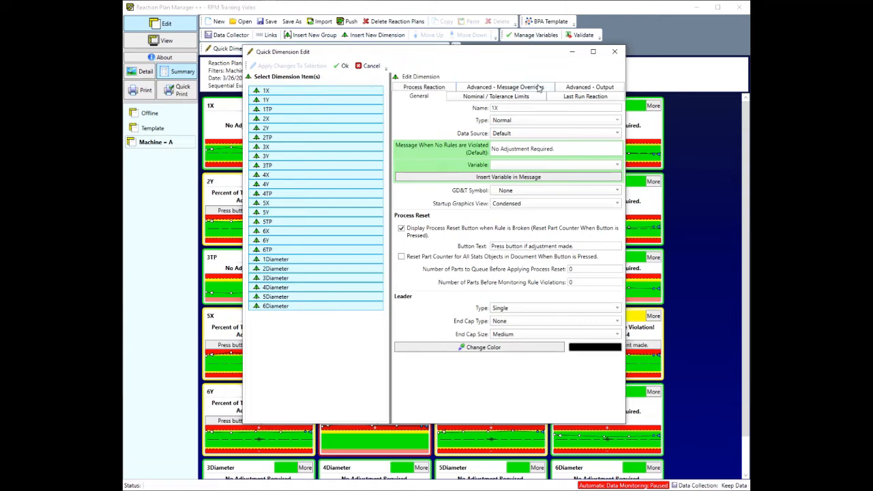
pyautogui.click(576, 97)
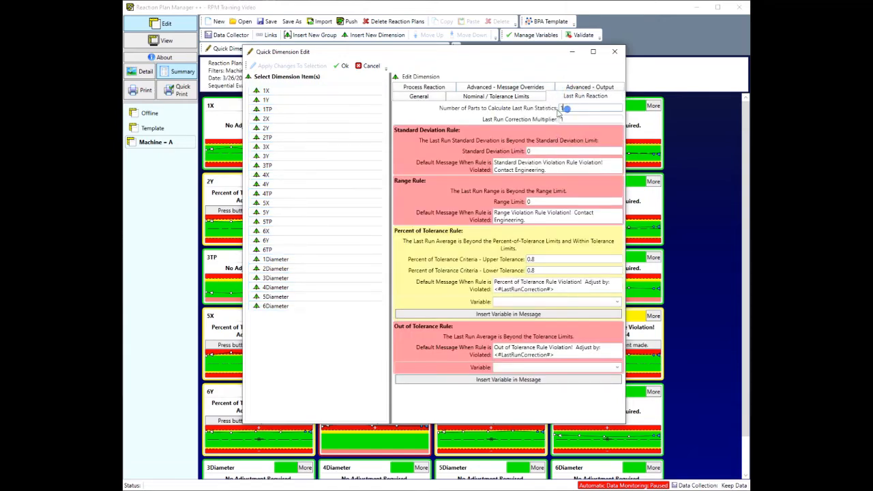
pyautogui.write('3')
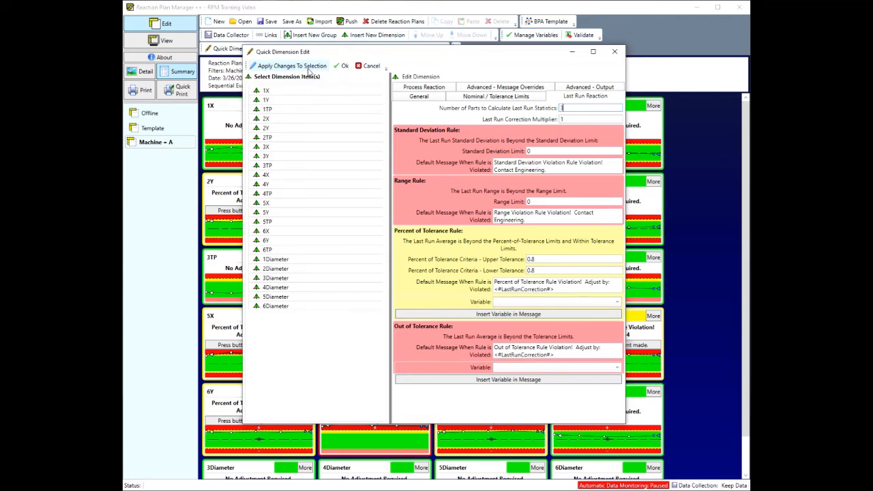
pyautogui.click(308, 68)
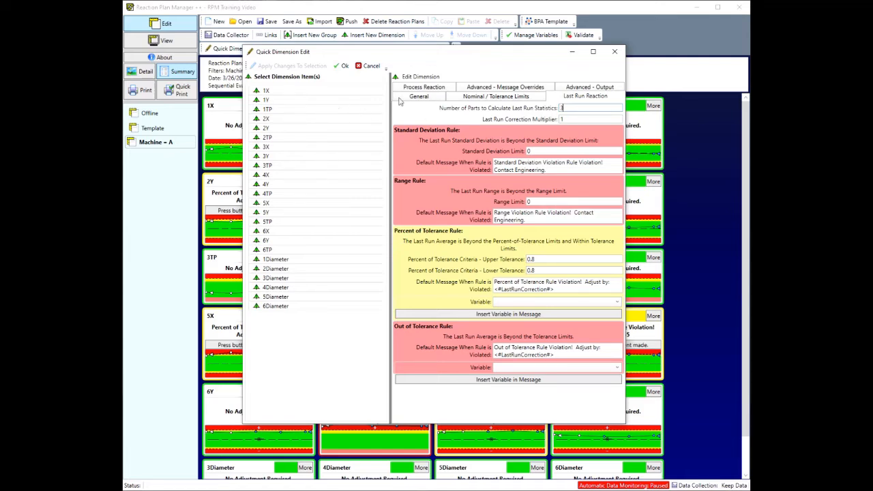
# Turn off displaying the process reset button when a rule is broken for all selected dimensions and apply the change
pyautogui.click(497, 95)
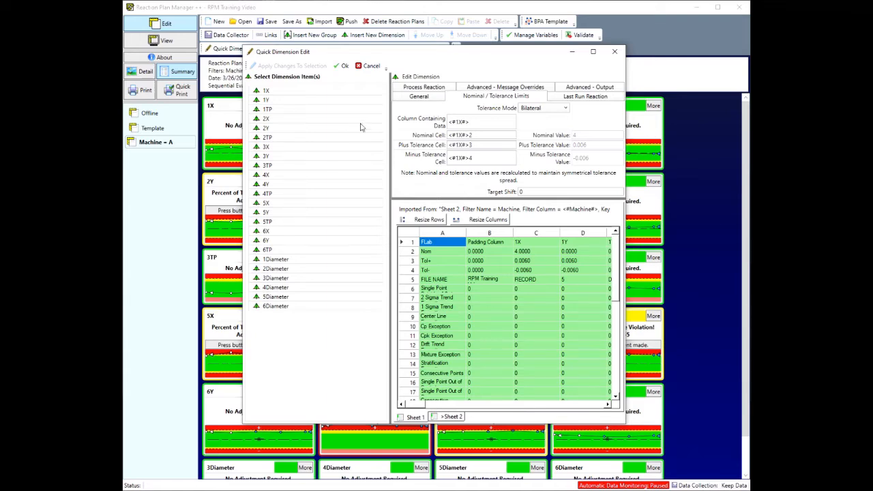
pyautogui.click(429, 103)
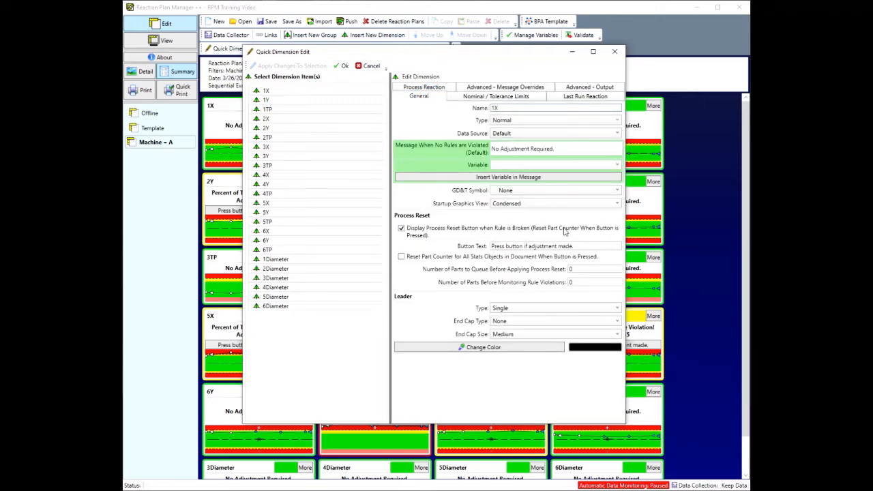
pyautogui.click(401, 229)
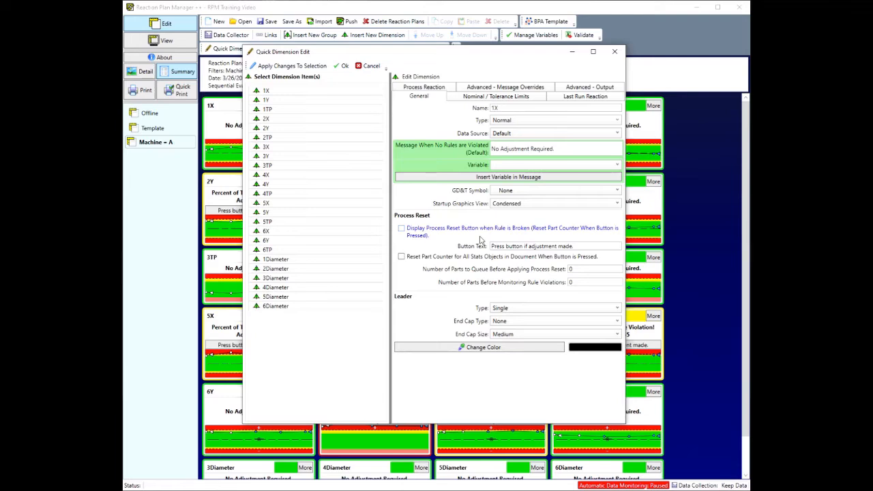
pyautogui.click(293, 66)
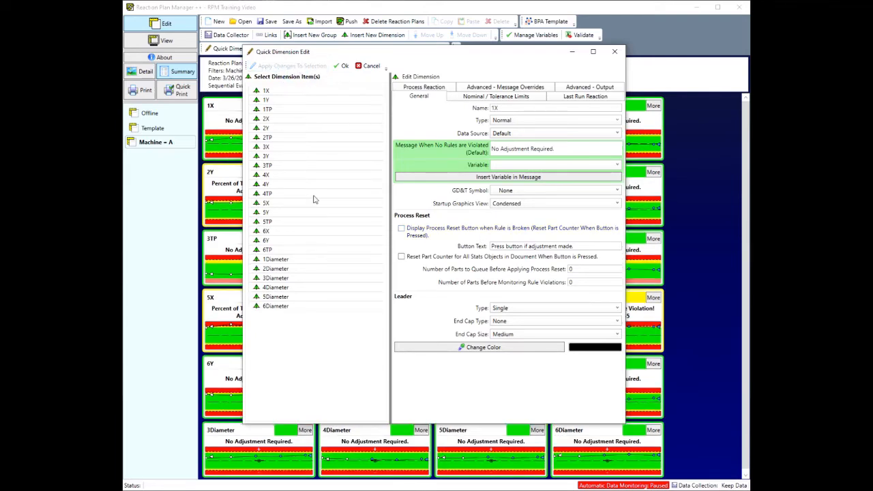
# Assign the Distance GD&T symbol to all X and Y dimensions, 1X through 6Y
pyautogui.click(285, 91)
pyautogui.keyDown('ctrl'); pyautogui.click(287, 99); pyautogui.keyUp('ctrl')
pyautogui.keyDown('ctrl'); pyautogui.click(287, 118); pyautogui.keyUp('ctrl')
pyautogui.keyDown('ctrl'); pyautogui.click(285, 125); pyautogui.keyUp('ctrl')
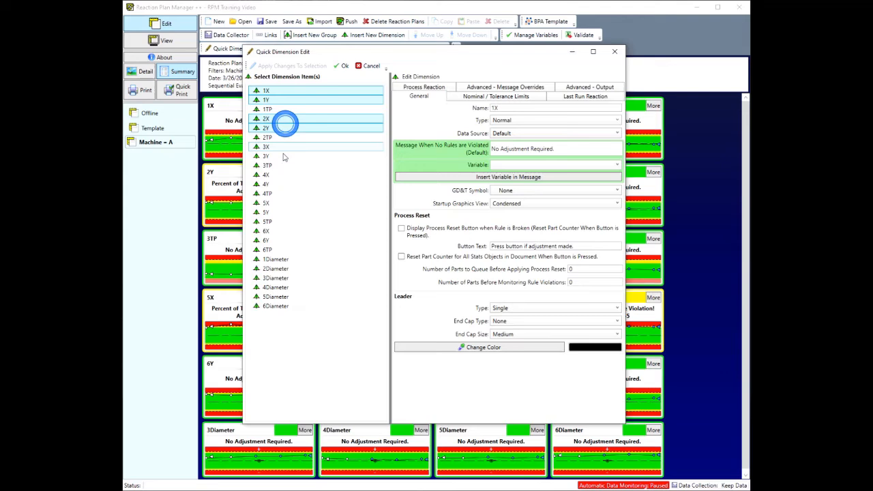
pyautogui.keyDown('ctrl'); pyautogui.click(284, 147); pyautogui.keyUp('ctrl')
pyautogui.keyDown('ctrl'); pyautogui.click(283, 156); pyautogui.keyUp('ctrl')
pyautogui.keyDown('ctrl'); pyautogui.click(282, 175); pyautogui.keyUp('ctrl')
pyautogui.keyDown('ctrl'); pyautogui.click(283, 185); pyautogui.keyUp('ctrl')
pyautogui.keyDown('ctrl'); pyautogui.click(282, 203); pyautogui.keyUp('ctrl')
pyautogui.keyDown('ctrl'); pyautogui.click(282, 212); pyautogui.keyUp('ctrl')
pyautogui.keyDown('ctrl'); pyautogui.click(281, 230); pyautogui.keyUp('ctrl')
pyautogui.keyDown('ctrl'); pyautogui.click(282, 240); pyautogui.keyUp('ctrl')
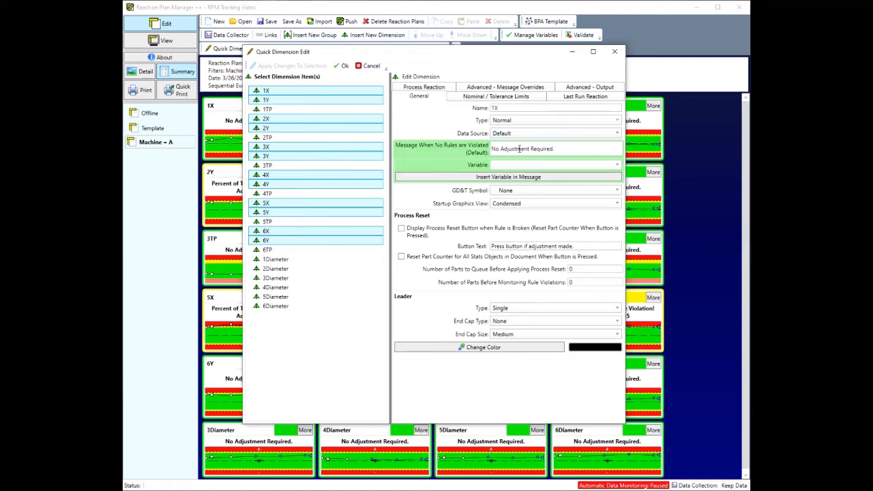
pyautogui.click(518, 191)
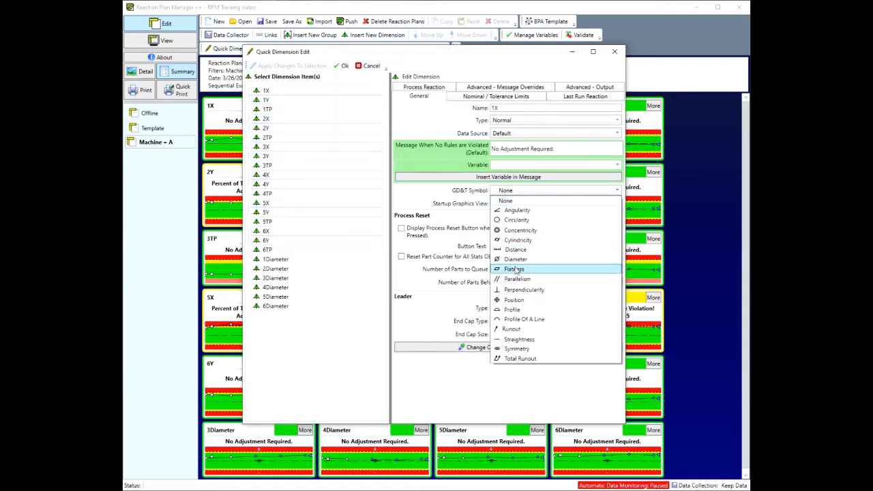
pyautogui.click(515, 249)
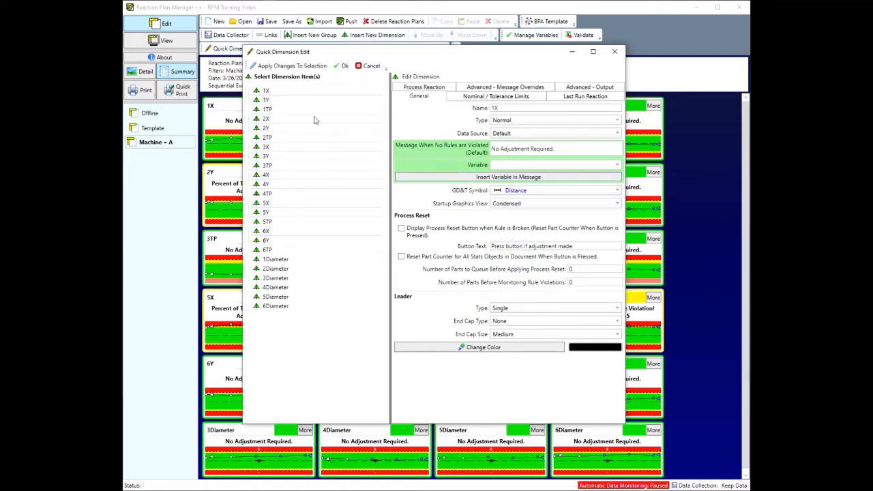
# Assign the Position GD&T symbol to the true position dimensions 1TP through 6TP
pyautogui.click(294, 108)
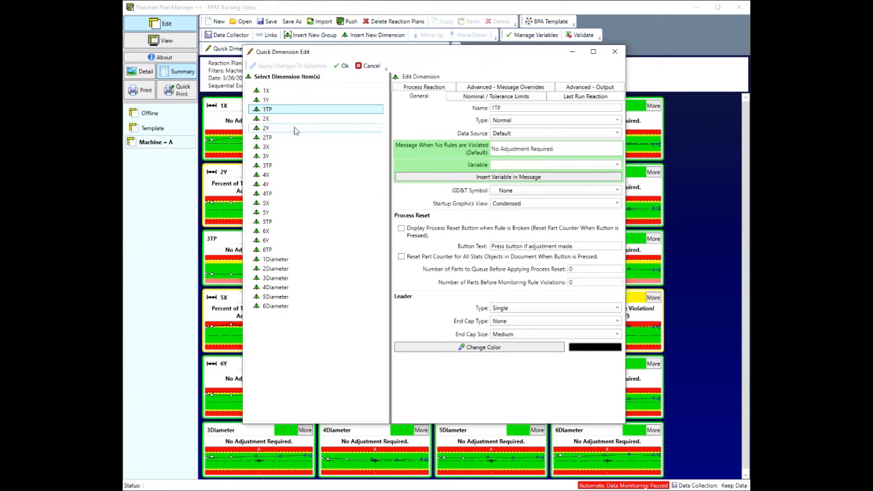
pyautogui.keyDown('ctrl'); pyautogui.click(283, 137); pyautogui.keyUp('ctrl')
pyautogui.keyDown('ctrl'); pyautogui.click(276, 166); pyautogui.keyUp('ctrl')
pyautogui.keyDown('ctrl'); pyautogui.click(278, 193); pyautogui.keyUp('ctrl')
pyautogui.keyDown('ctrl'); pyautogui.click(281, 221); pyautogui.keyUp('ctrl')
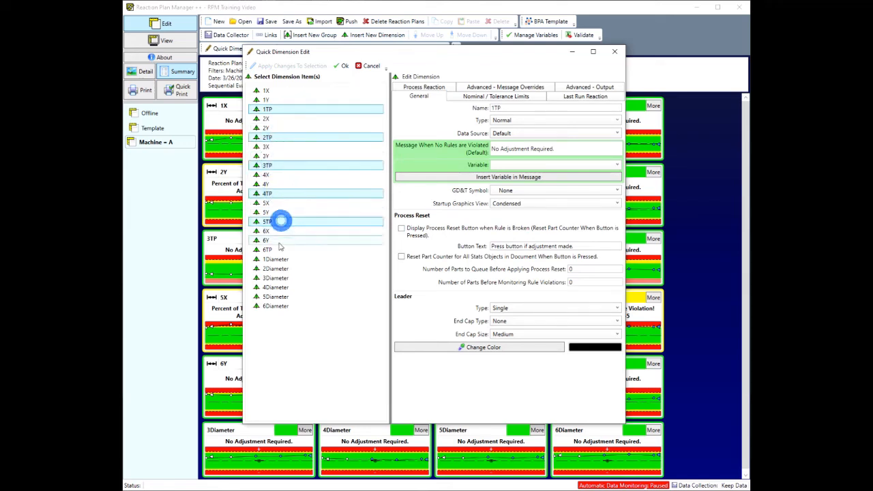
pyautogui.keyDown('ctrl'); pyautogui.click(277, 249); pyautogui.keyUp('ctrl')
pyautogui.click(539, 190)
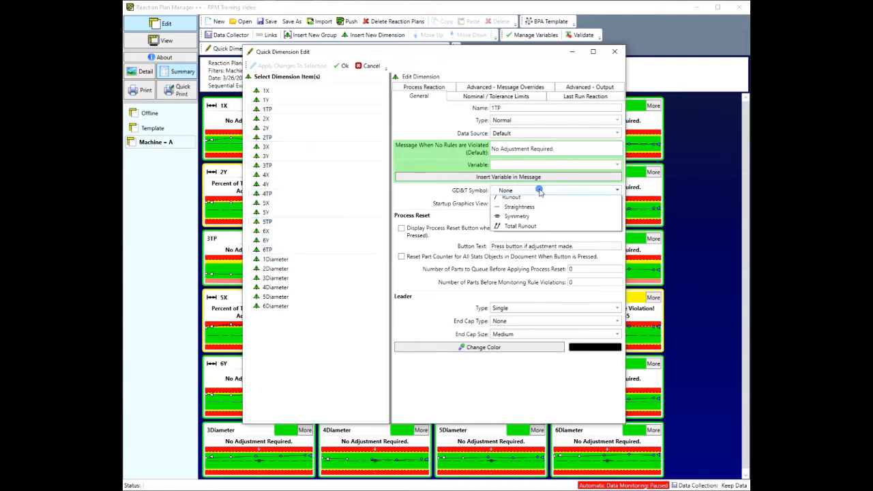
pyautogui.click(525, 297)
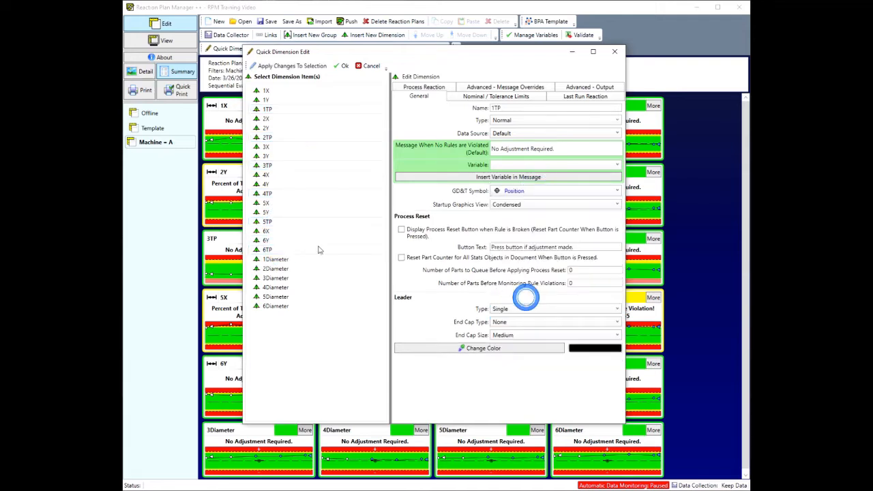
# Set the GD&T symbol of 1Diameter through 6Diameter to Diameter
pyautogui.click(295, 260)
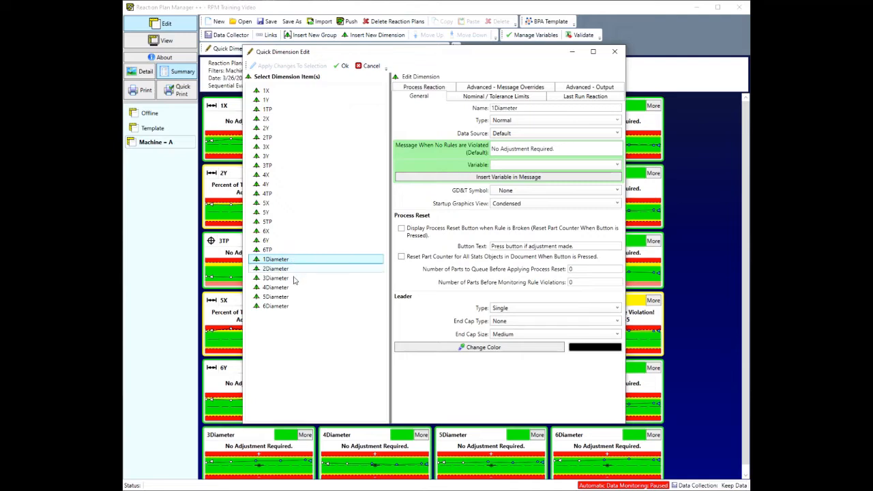
pyautogui.keyDown('shift'); pyautogui.click(279, 306); pyautogui.keyUp('shift')
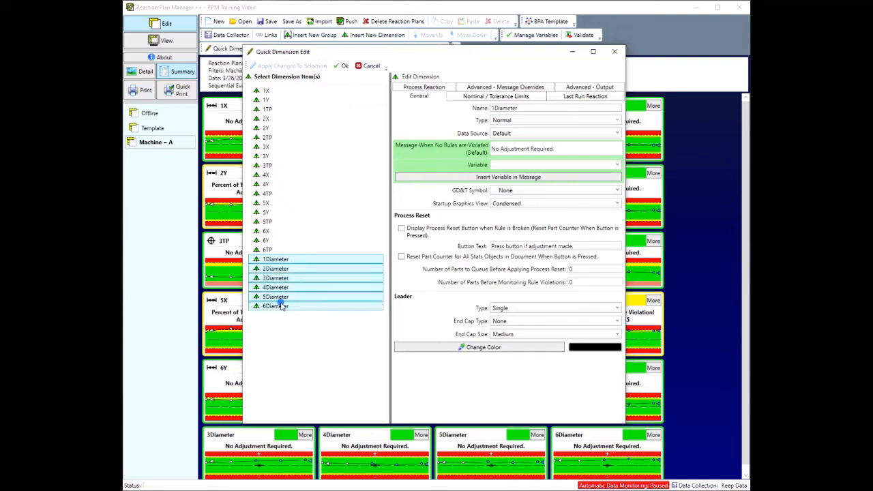
pyautogui.click(513, 197)
pyautogui.click(515, 260)
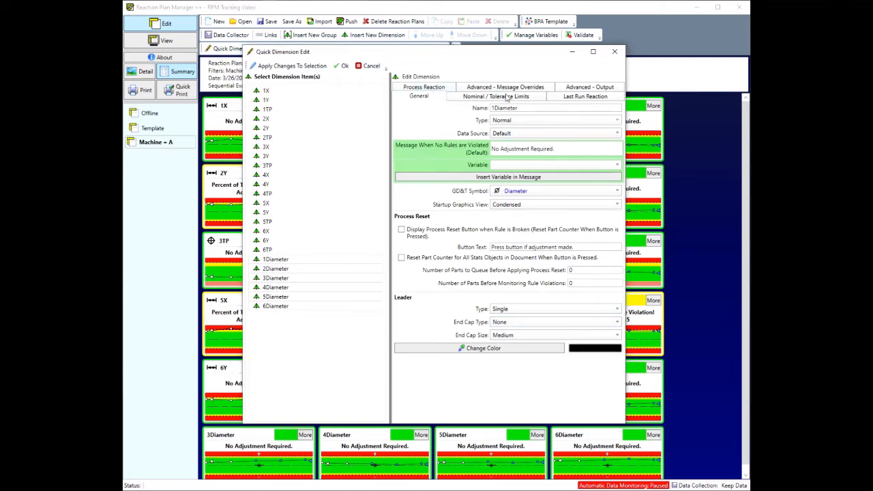
# Set the maximum number of parts for process statistics to 35 on the six diameter dimensions, apply it, and finish Quick Dimension Edit
pyautogui.click(437, 89)
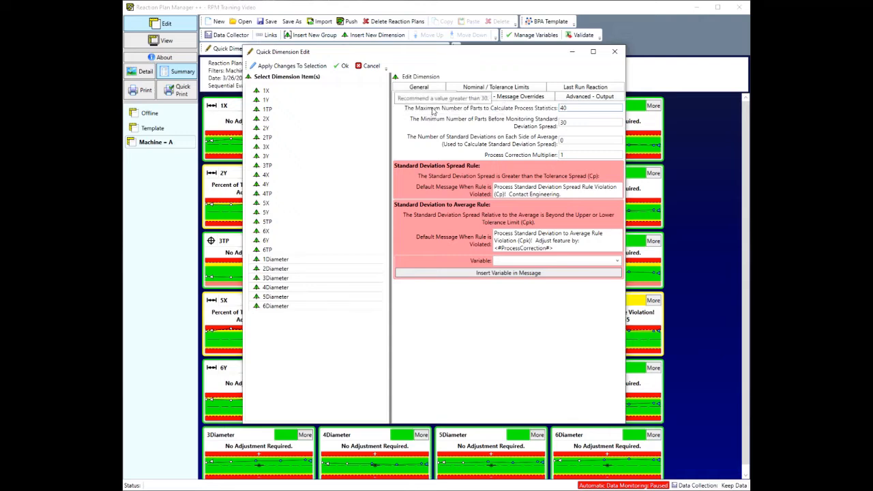
pyautogui.click(588, 107)
pyautogui.doubleClick(588, 107)
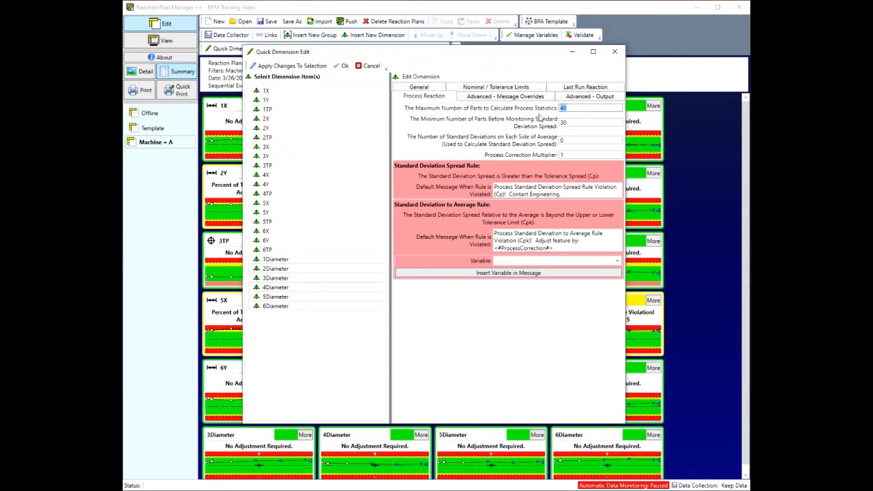
pyautogui.write('35')
pyautogui.click(294, 66)
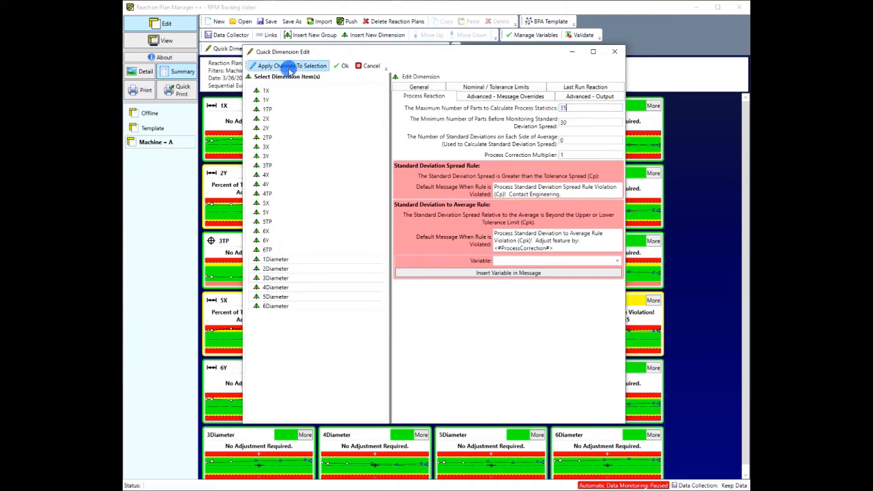
pyautogui.click(342, 65)
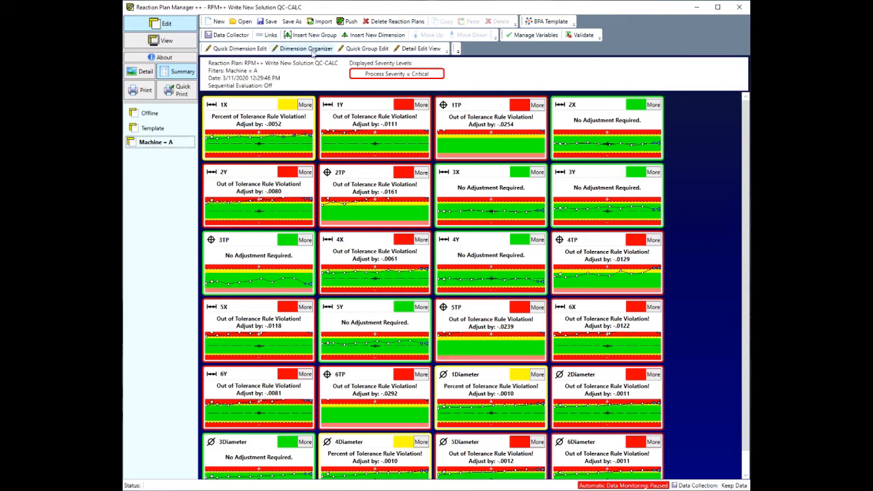
# Open an enlarged Dimension Organizer and create a new group from 1X, 1Y, 1TP and 1Diameter
pyautogui.click(309, 54)
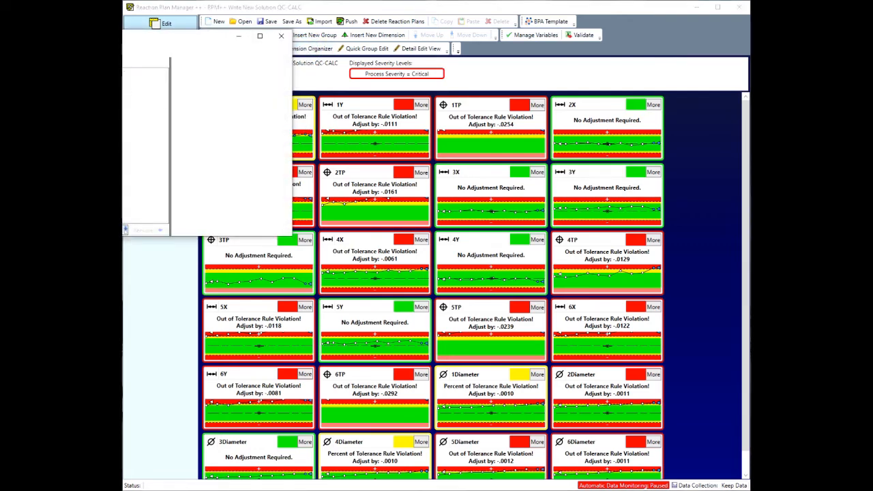
pyautogui.moveTo(572, 236); pyautogui.dragTo(697, 408)
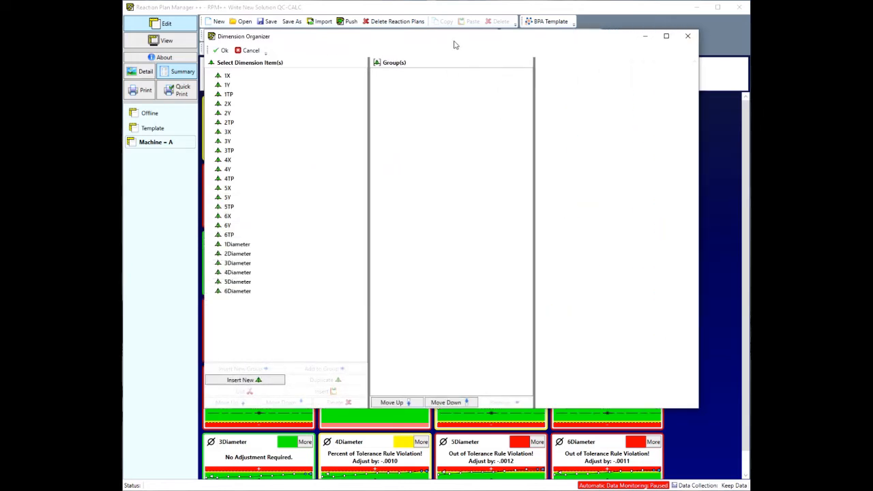
pyautogui.moveTo(453, 44); pyautogui.dragTo(465, 48)
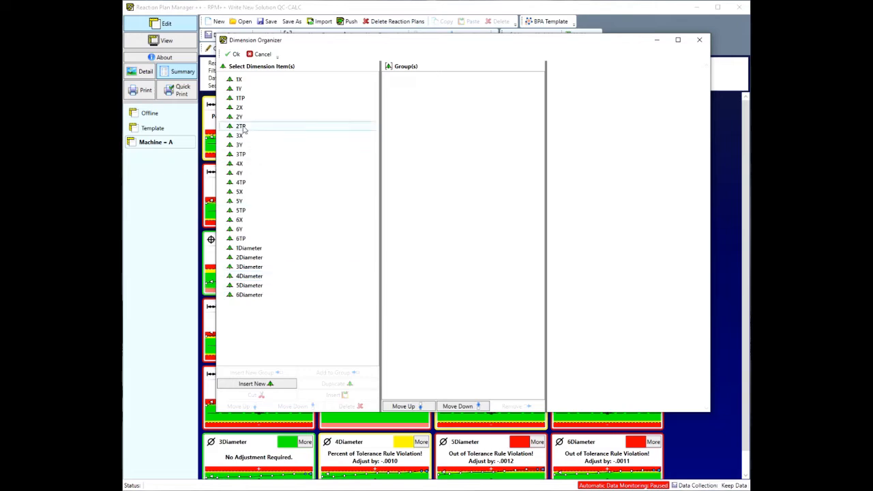
pyautogui.click(242, 79)
pyautogui.keyDown('shift'); pyautogui.click(245, 97); pyautogui.keyUp('shift')
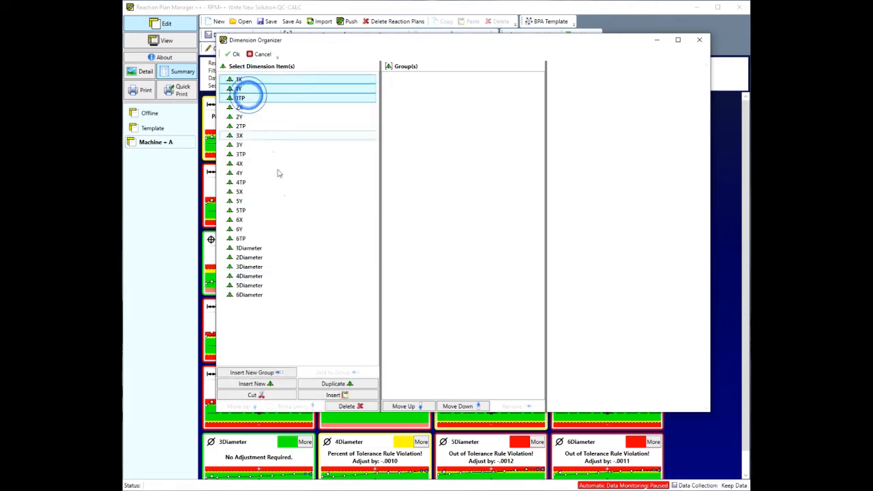
pyautogui.keyDown('ctrl'); pyautogui.click(276, 249); pyautogui.keyUp('ctrl')
pyautogui.click(266, 375)
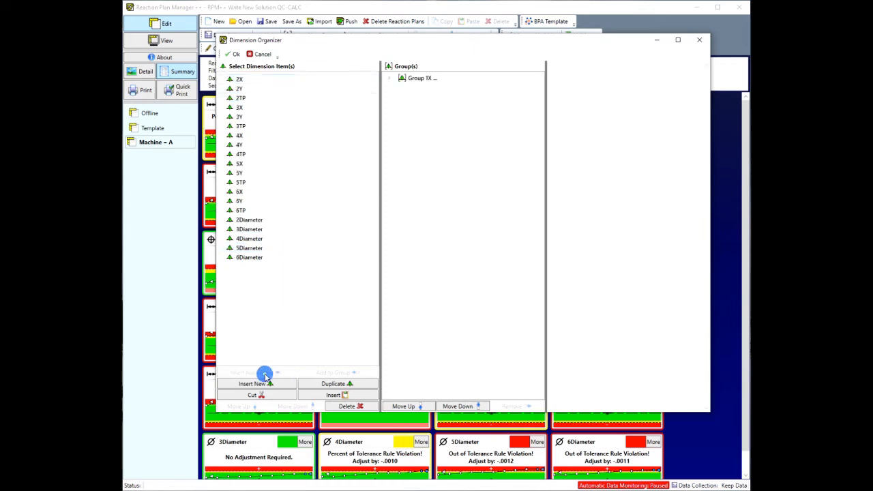
# Create a new group from dimensions 2X, 2Y, 2TP and 2Diameter
pyautogui.click(257, 79)
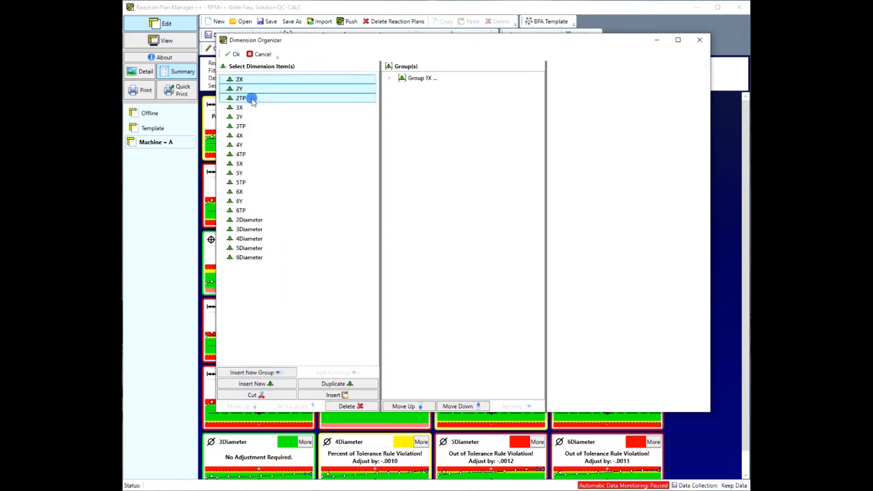
pyautogui.click(256, 219)
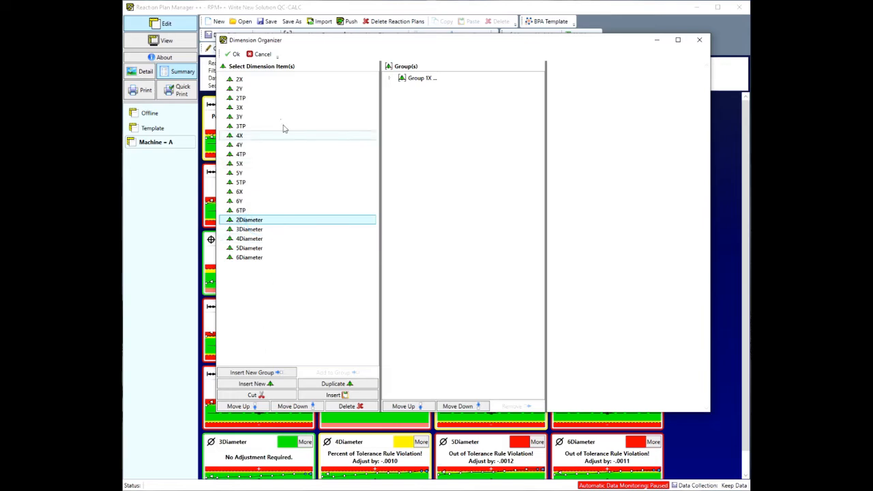
pyautogui.click(265, 79)
pyautogui.keyDown('shift'); pyautogui.click(263, 97); pyautogui.keyUp('shift')
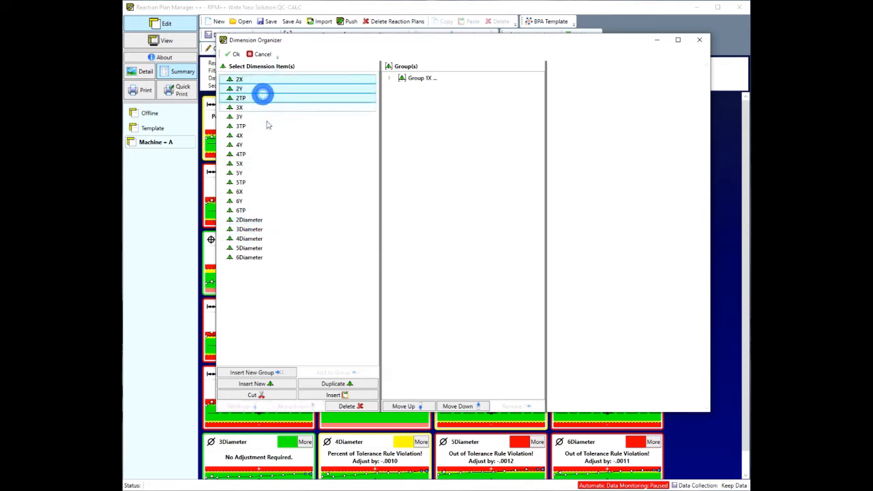
pyautogui.keyDown('ctrl'); pyautogui.click(264, 220); pyautogui.keyUp('ctrl')
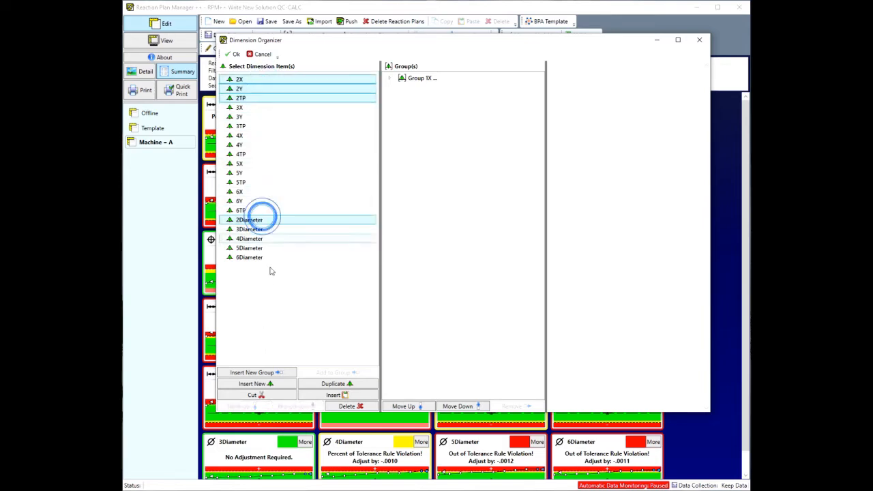
pyautogui.click(265, 372)
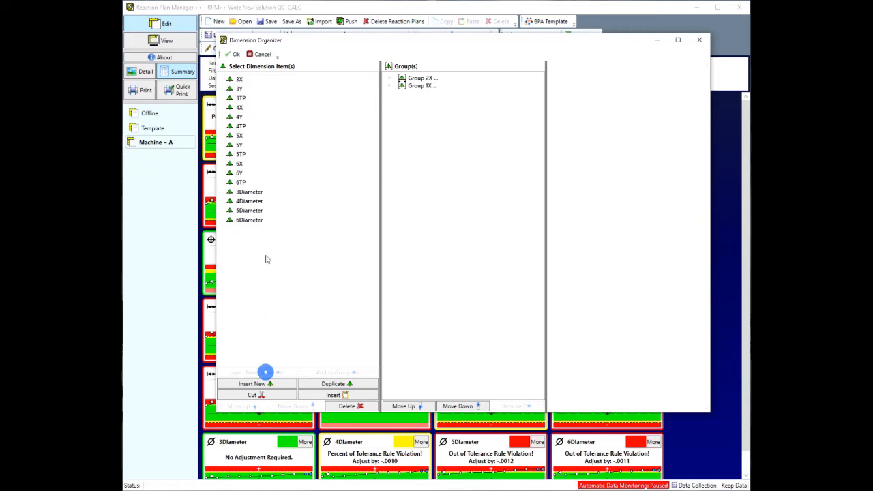
# Create one group from 3X, 3Y, 3TP and 3Diameter, and another from 4X, 4Y, 4TP and 4Diameter
pyautogui.click(240, 80)
pyautogui.keyDown('shift'); pyautogui.click(241, 98); pyautogui.keyUp('shift')
pyautogui.keyDown('ctrl'); pyautogui.click(257, 193); pyautogui.keyUp('ctrl')
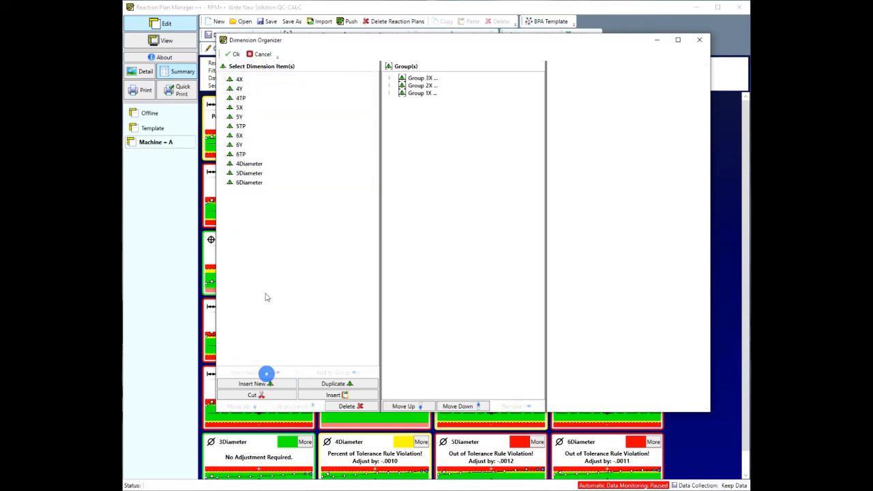
pyautogui.click(248, 79)
pyautogui.keyDown('shift'); pyautogui.click(245, 97); pyautogui.keyUp('shift')
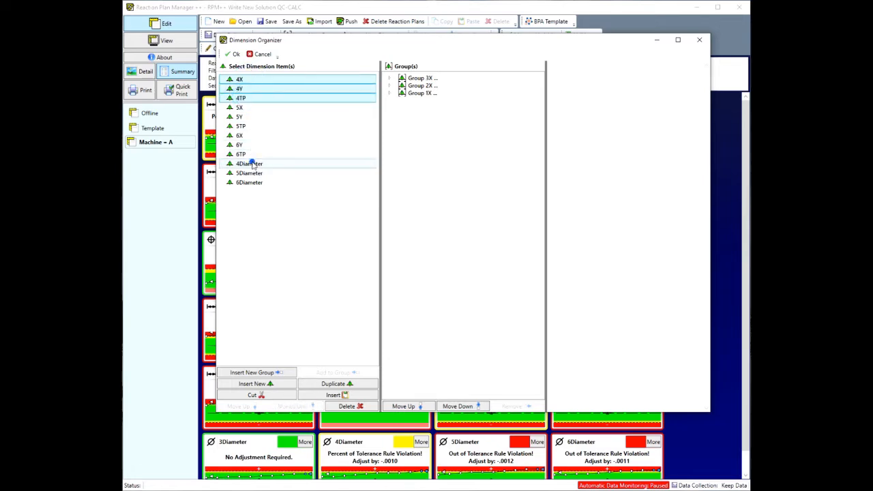
pyautogui.keyDown('ctrl'); pyautogui.click(250, 164); pyautogui.keyUp('ctrl')
pyautogui.click(270, 372)
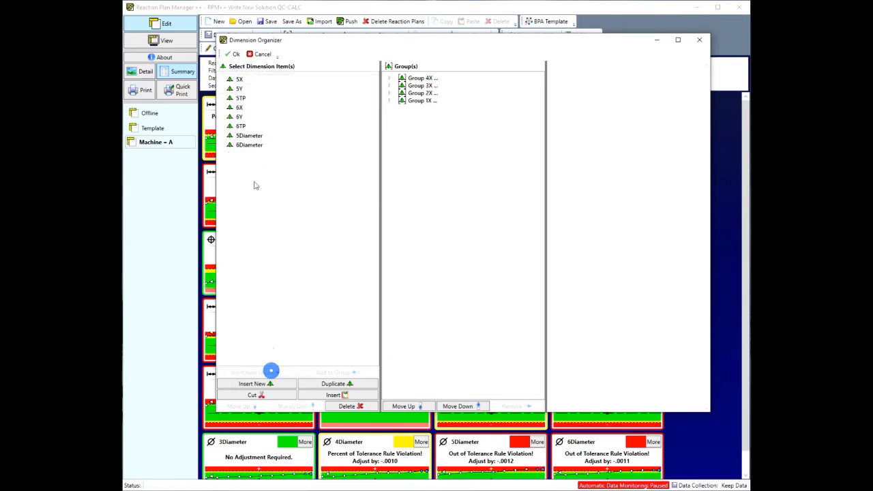
# Create a new group from dimensions 5X, 5Y, 5TP and 5Diameter
pyautogui.click(239, 79)
pyautogui.keyDown('shift'); pyautogui.click(244, 97); pyautogui.keyUp('shift')
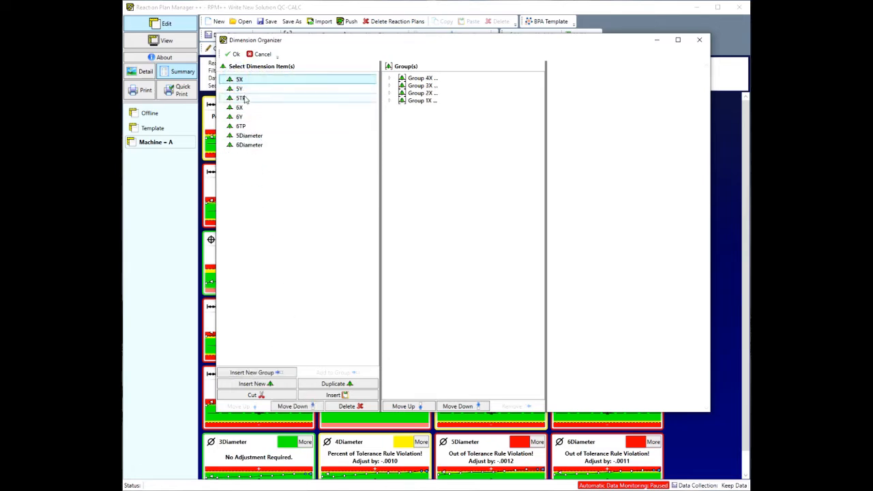
pyautogui.keyDown('ctrl'); pyautogui.click(249, 135); pyautogui.keyUp('ctrl')
pyautogui.click(272, 373)
# Create a new group from 6X, 6Y, 6TP and 6Diameter, and open that group's settings
pyautogui.click(247, 78)
pyautogui.keyDown('shift'); pyautogui.click(247, 107); pyautogui.keyUp('shift')
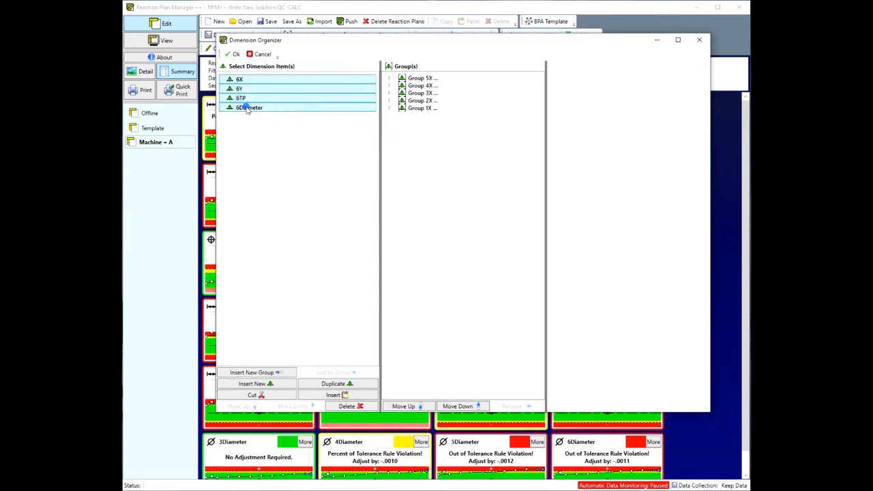
pyautogui.click(279, 373)
pyautogui.click(424, 79)
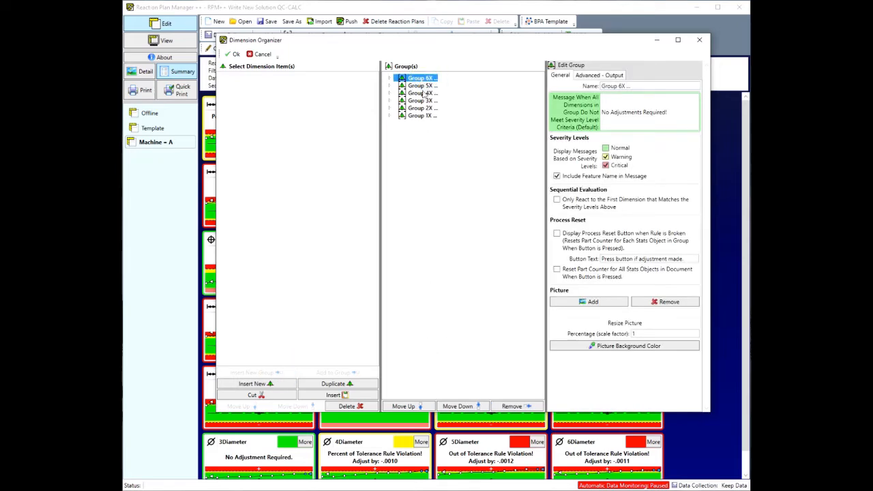
# Move Group 6X down to the end of the group list
pyautogui.click(467, 404)
pyautogui.click(468, 405)
pyautogui.click(468, 404)
pyautogui.click(467, 404)
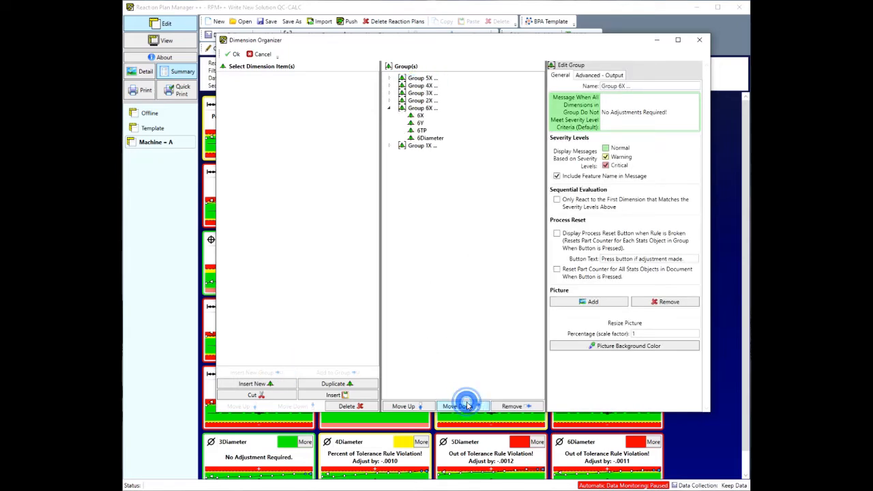
pyautogui.click(467, 406)
# Move Group 1X up to the beginning of the group list
pyautogui.click(417, 108)
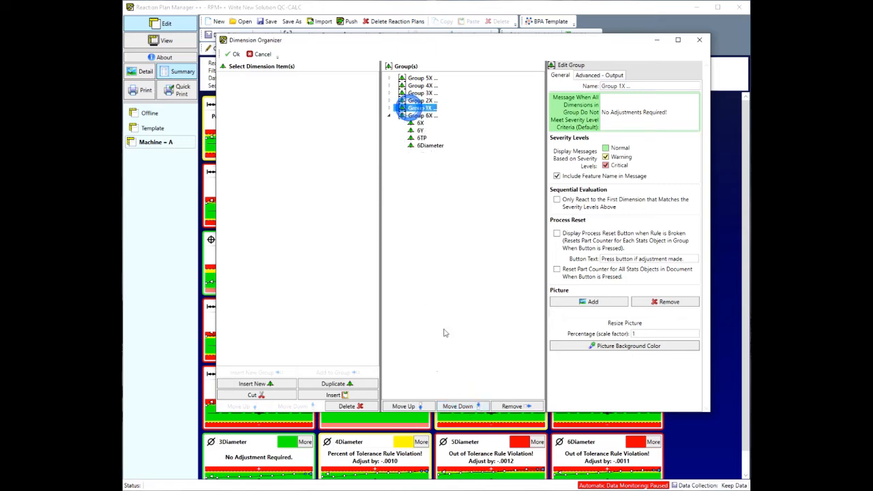
pyautogui.click(421, 406)
pyautogui.click(420, 407)
pyautogui.click(421, 406)
pyautogui.click(420, 407)
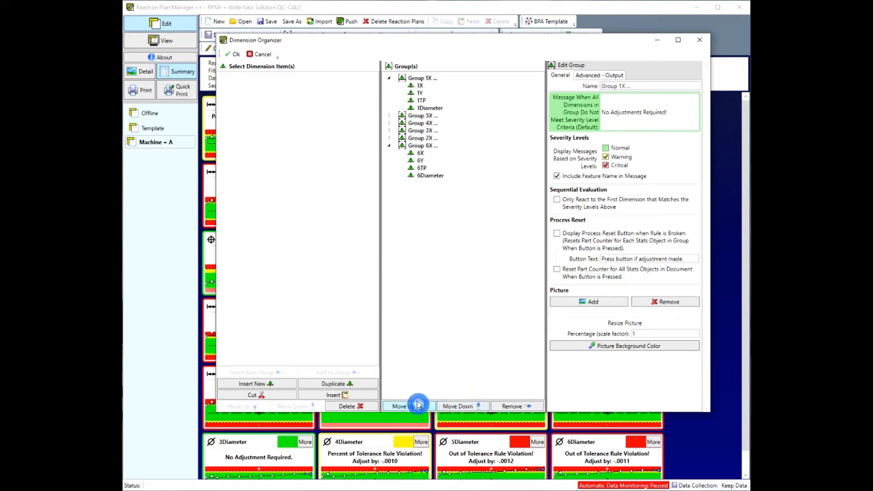
# Move Group 5X down so it sits directly above Group 6X
pyautogui.click(422, 115)
pyautogui.click(474, 405)
pyautogui.click(474, 405)
pyautogui.click(474, 406)
# Move Group 2X up directly below Group 1X, and move Group 4X down below Group 3X
pyautogui.click(418, 130)
pyautogui.click(422, 407)
pyautogui.click(420, 407)
pyautogui.click(421, 152)
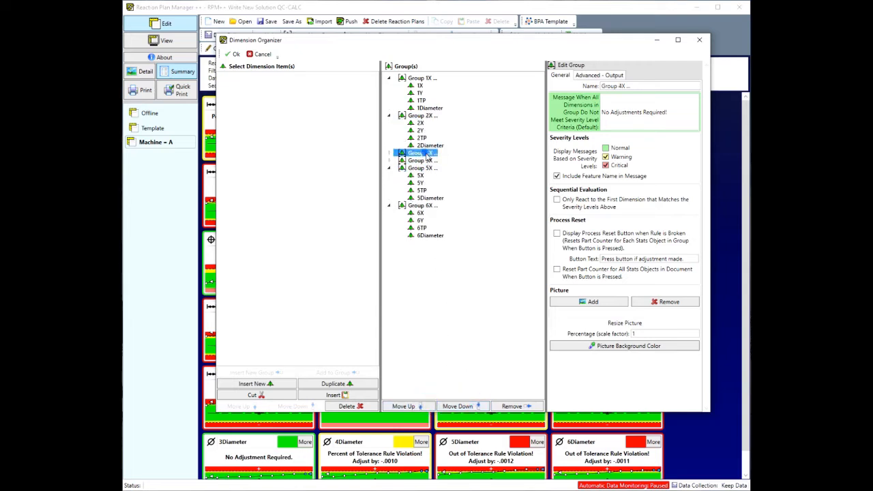
pyautogui.click(462, 408)
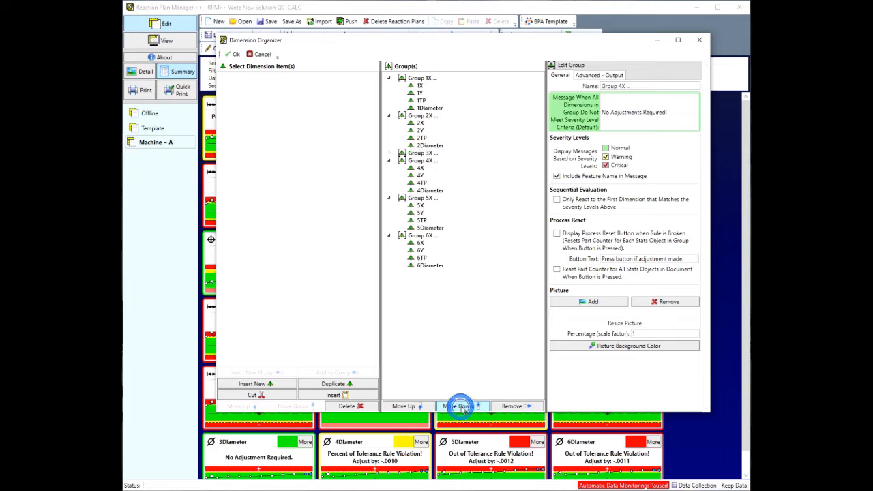
# Rename Group 1X as Hole 1
pyautogui.click(416, 78)
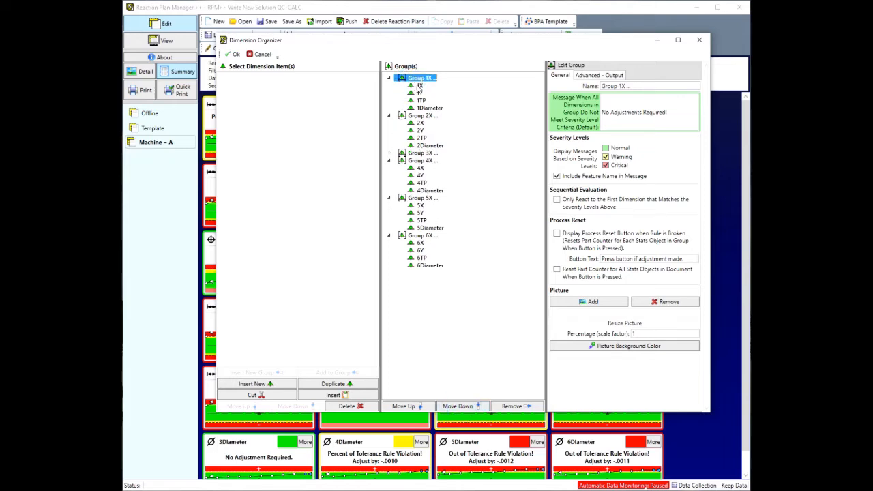
pyautogui.click(419, 85)
pyautogui.click(423, 79)
pyautogui.click(420, 85)
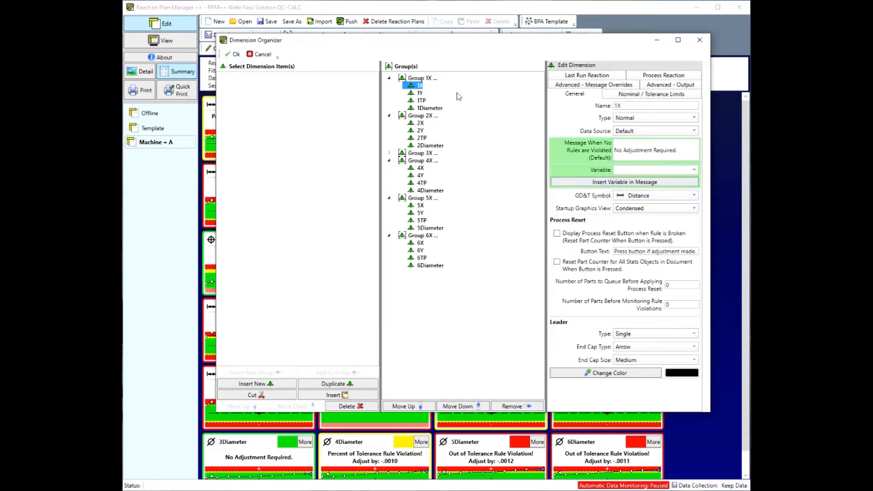
pyautogui.click(420, 78)
pyautogui.click(642, 82)
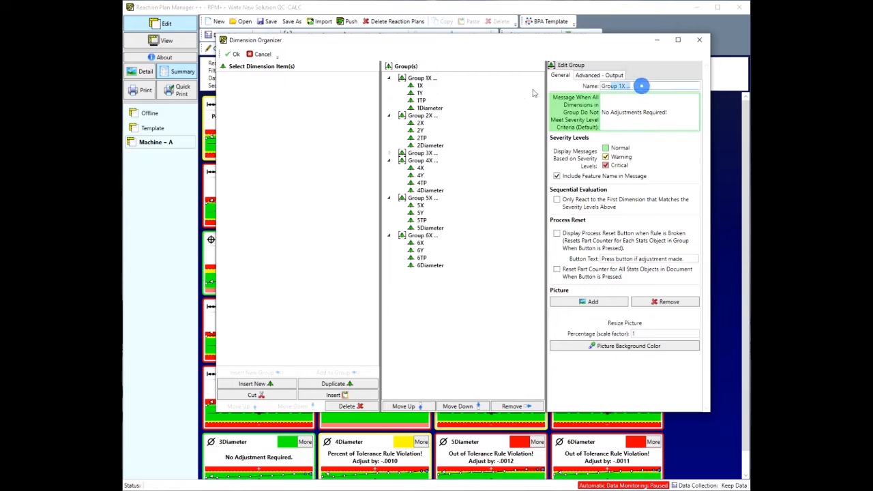
pyautogui.write('Ho')
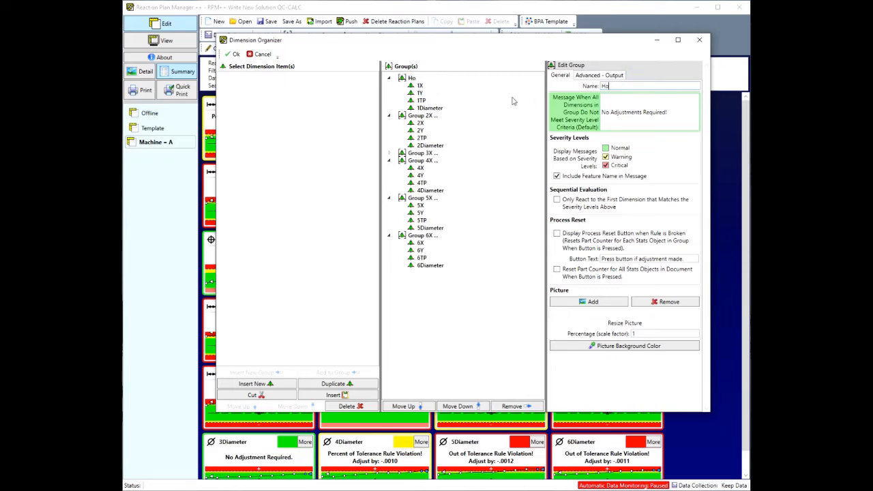
pyautogui.write('le 1')
# Rename Group 2X as Hole 2 and Group 3X as Hole 3
pyautogui.click(429, 117)
pyautogui.click(629, 86)
pyautogui.moveTo(647, 85); pyautogui.dragTo(591, 97)
pyautogui.write('Ho')
pyautogui.click(419, 153)
pyautogui.click(633, 87)
pyautogui.moveTo(633, 87); pyautogui.dragTo(563, 97)
pyautogui.write('Ho')
# Rename Group 4X as Hole 4 and Group 5X as Hole 5
pyautogui.click(422, 160)
pyautogui.moveTo(639, 86); pyautogui.dragTo(546, 81)
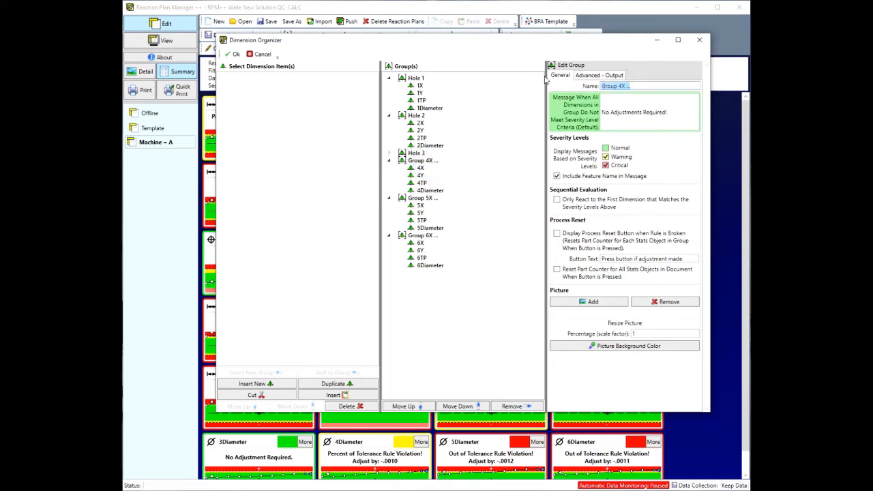
pyautogui.write('Hole 4')
pyautogui.click(417, 197)
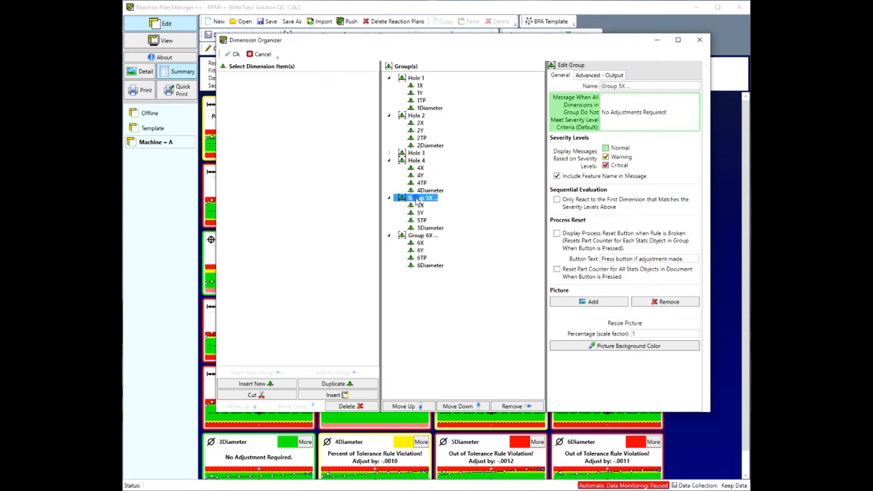
pyautogui.moveTo(641, 87); pyautogui.dragTo(578, 87)
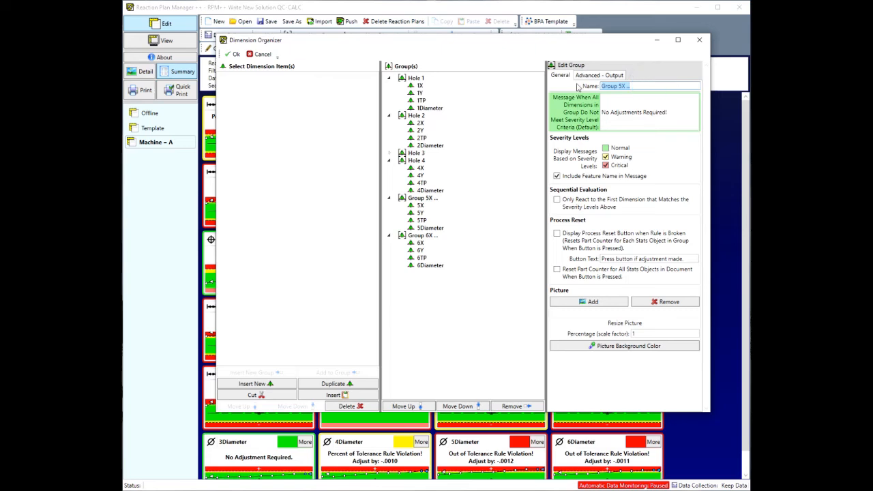
pyautogui.write('Hole 5')
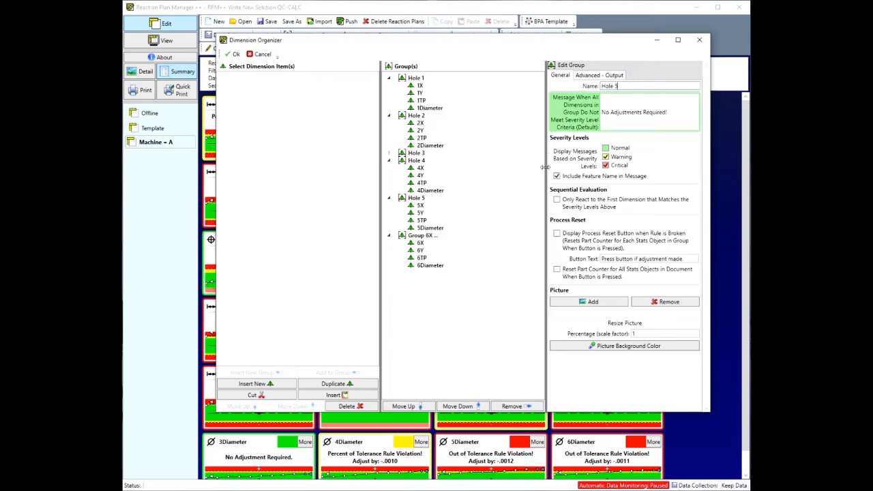
# Rename Group 6X as Hole 6 and accept the changes made in the Dimension Organizer
pyautogui.click(423, 235)
pyautogui.click(651, 85)
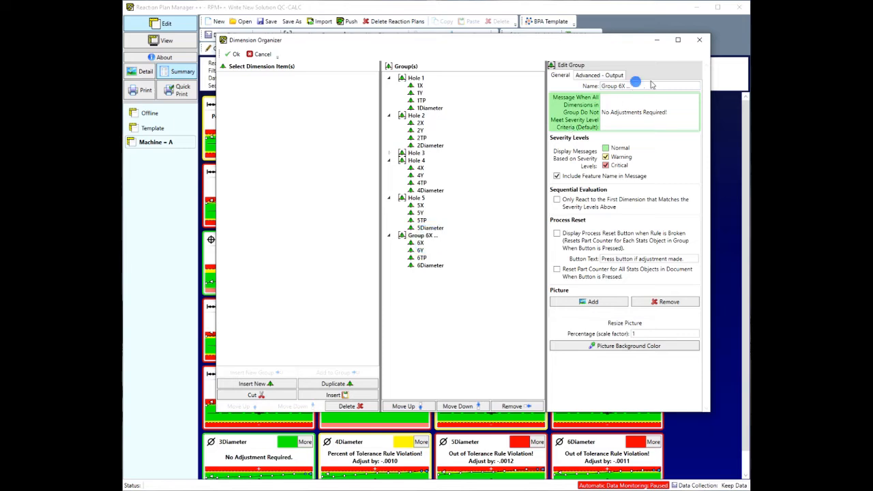
pyautogui.doubleClick(645, 85)
pyautogui.write('Hole 6')
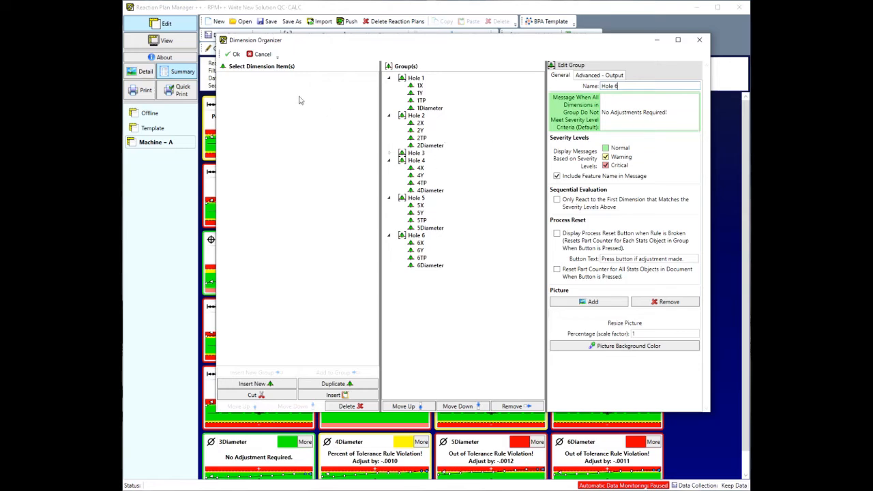
pyautogui.click(232, 54)
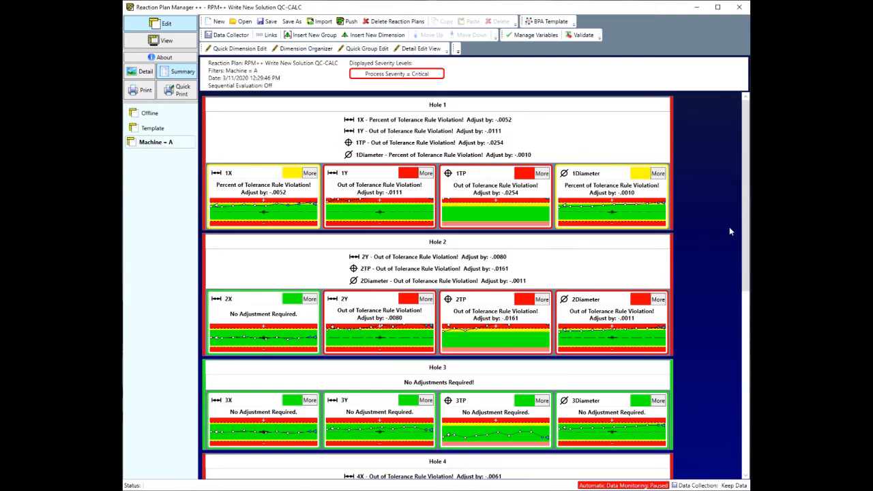
# Review all hole groups in the summary, and look through each one from Hole 1 to Hole 6 in the detail view
pyautogui.moveTo(746, 229); pyautogui.dragTo(745, 413)
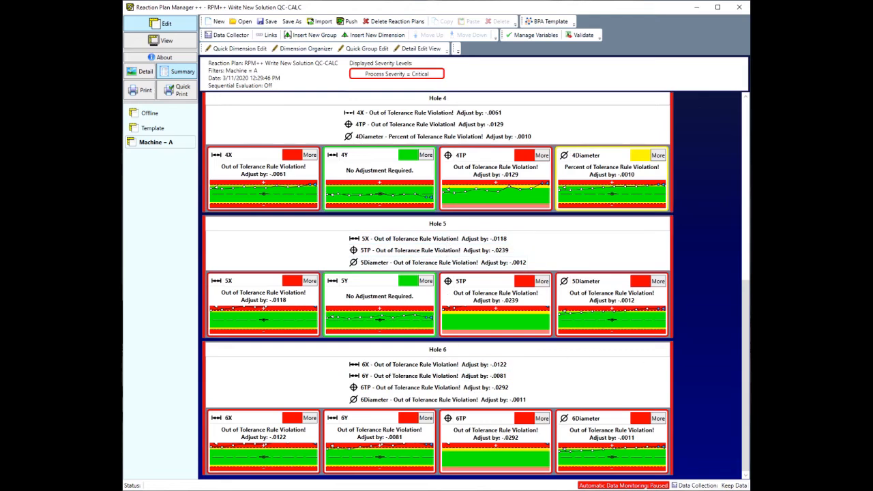
pyautogui.moveTo(746, 391); pyautogui.dragTo(745, 121)
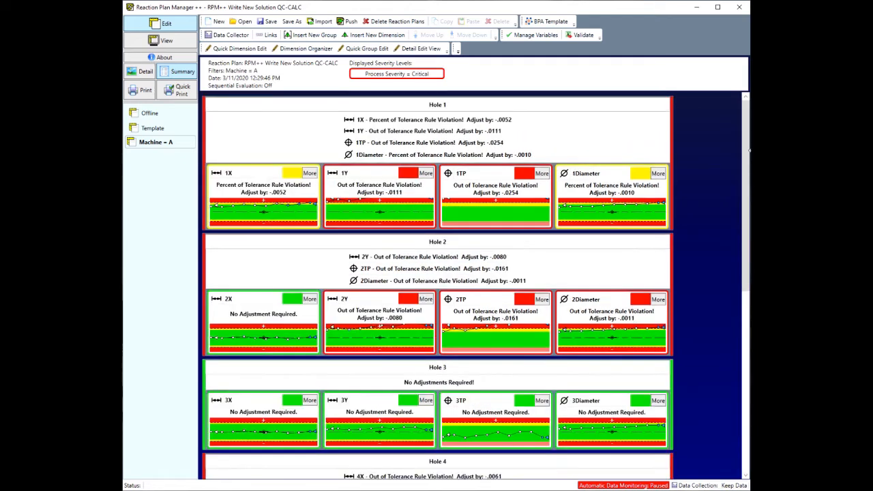
pyautogui.click(143, 71)
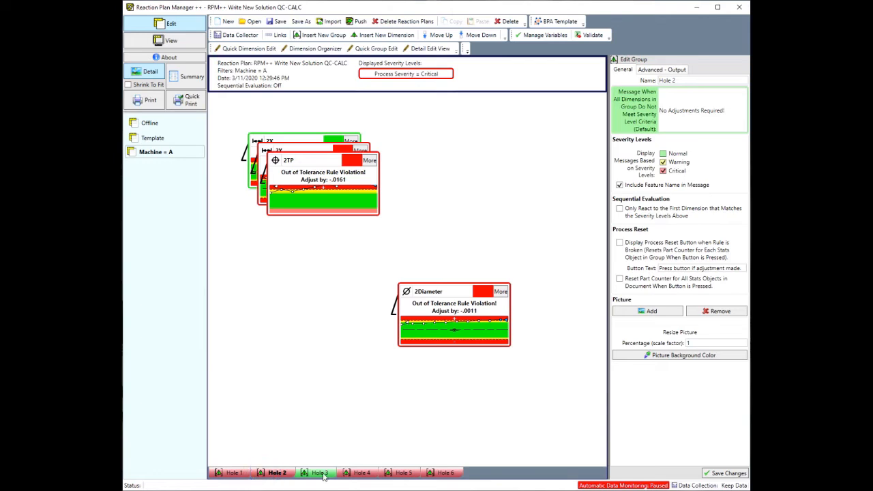
pyautogui.click(318, 472)
pyautogui.click(359, 472)
pyautogui.click(399, 473)
pyautogui.click(440, 472)
pyautogui.click(399, 472)
pyautogui.click(359, 472)
pyautogui.click(318, 473)
pyautogui.click(276, 473)
pyautogui.click(234, 473)
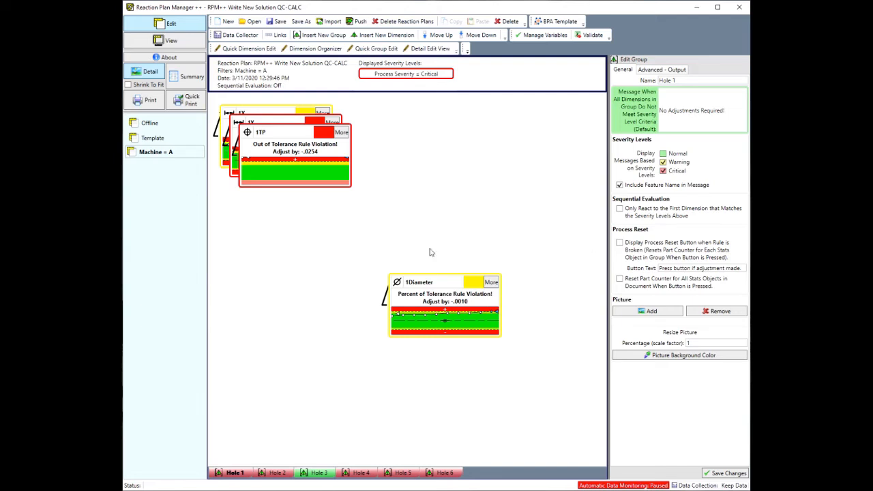
# From the summary view, set Hole 1 to react only to the first matching dimension and display the process reset button on broken rules; save
pyautogui.click(177, 78)
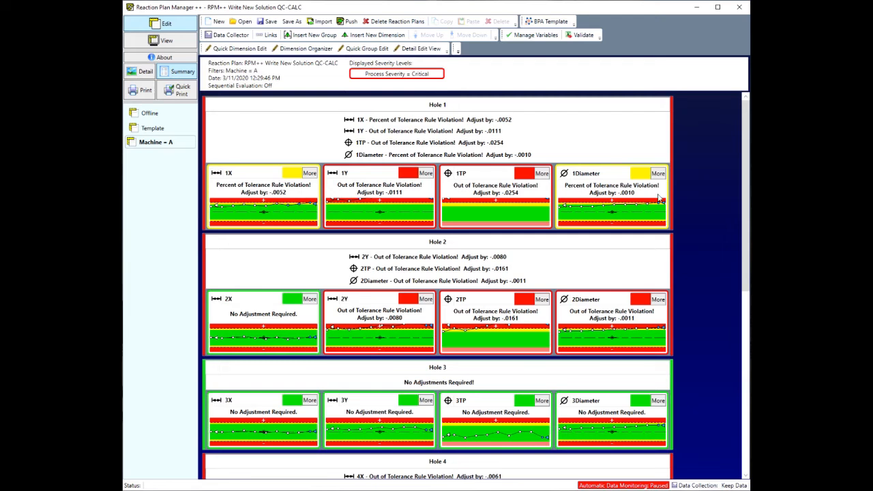
pyautogui.click(241, 129)
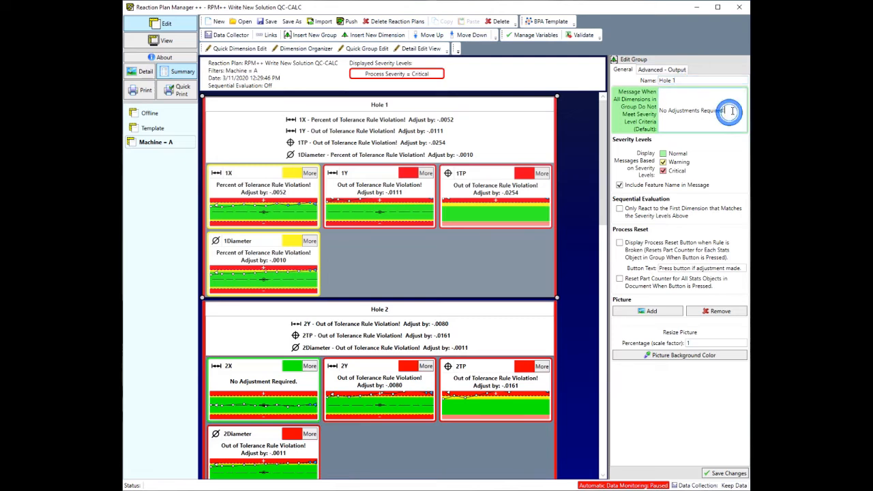
pyautogui.moveTo(729, 113); pyautogui.dragTo(658, 116)
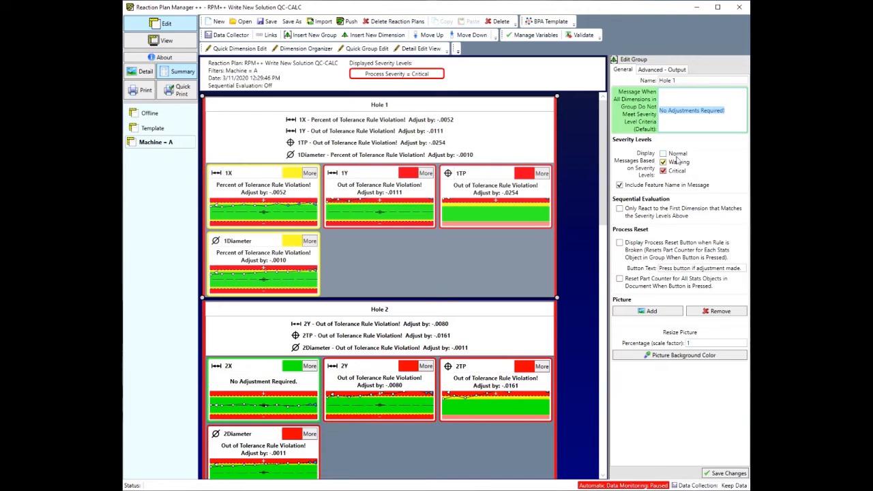
pyautogui.click(675, 154)
pyautogui.click(619, 209)
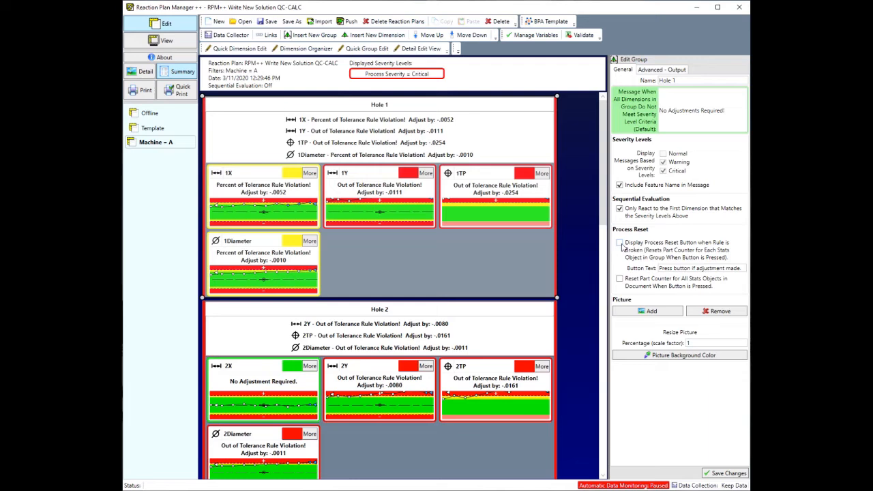
pyautogui.click(620, 243)
pyautogui.click(727, 474)
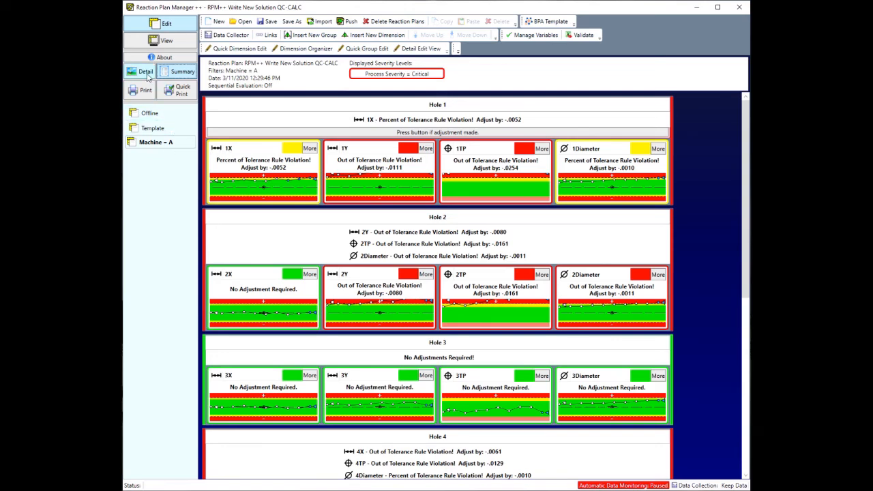
# Check the dimension layout of each hole group in the detail view and return to Hole 1
pyautogui.click(148, 75)
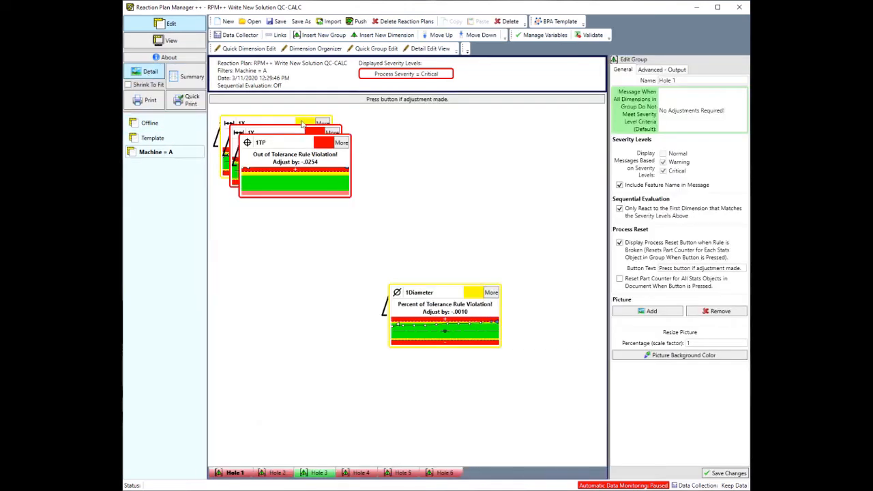
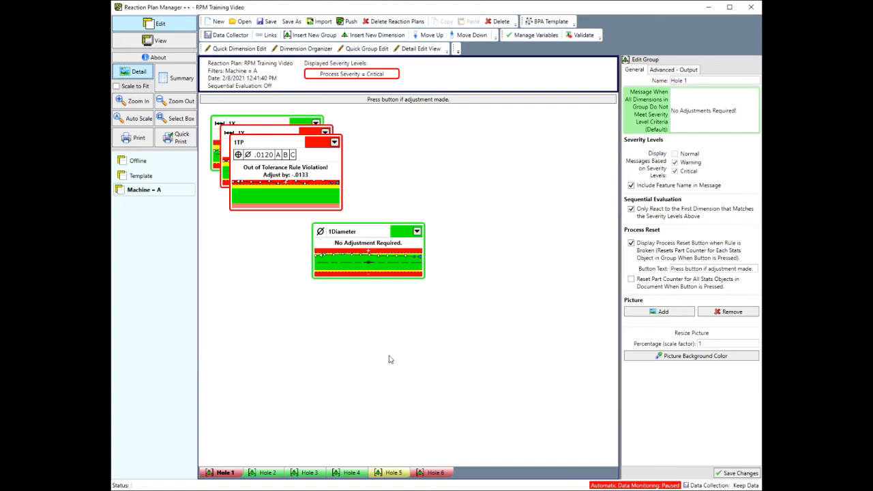
pyautogui.click(267, 473)
pyautogui.click(307, 473)
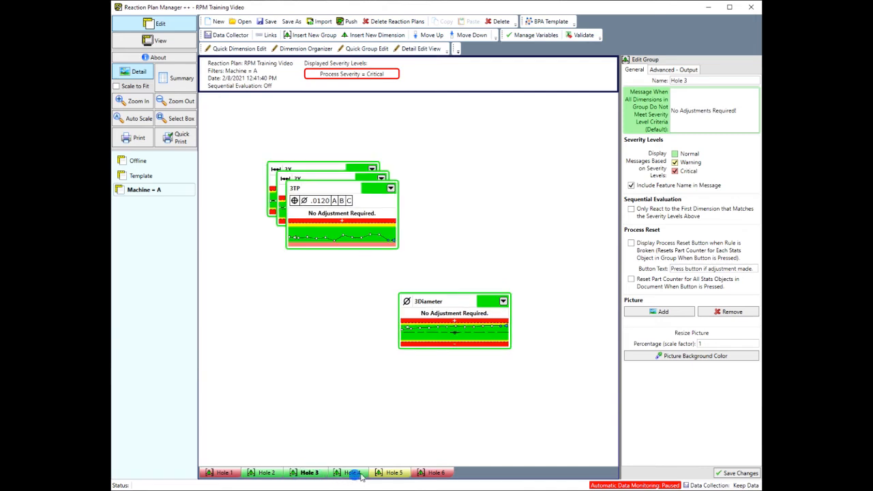
pyautogui.click(354, 473)
pyautogui.click(396, 473)
pyautogui.click(431, 473)
pyautogui.click(223, 474)
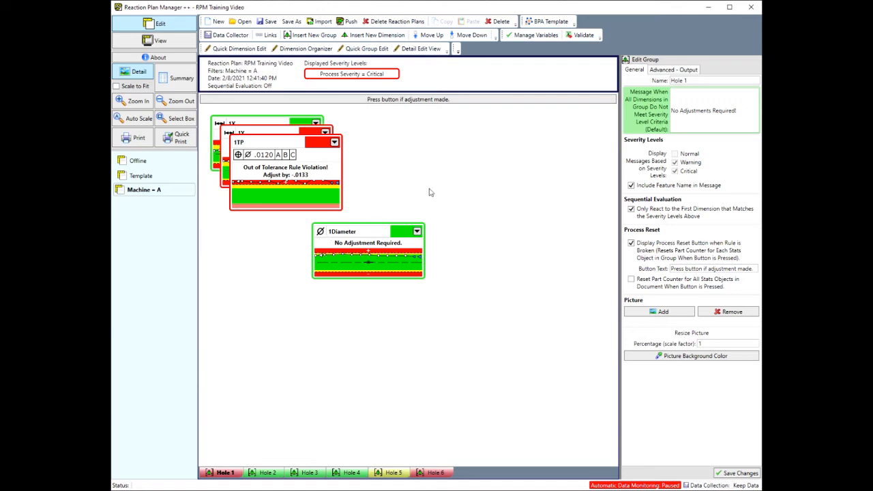
# Add the SimpleHoles picture from the Desktop to the image resources and assign it to the Hole 1 group
pyautogui.click(662, 311)
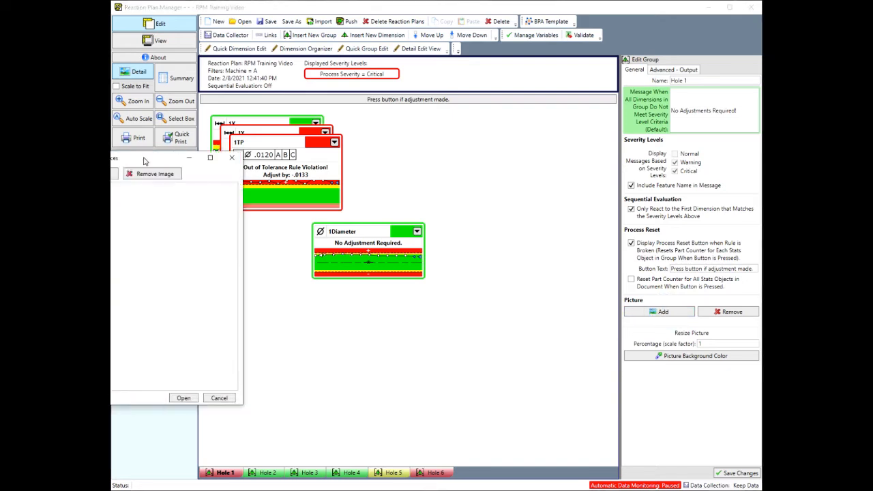
pyautogui.moveTo(193, 155); pyautogui.dragTo(330, 131)
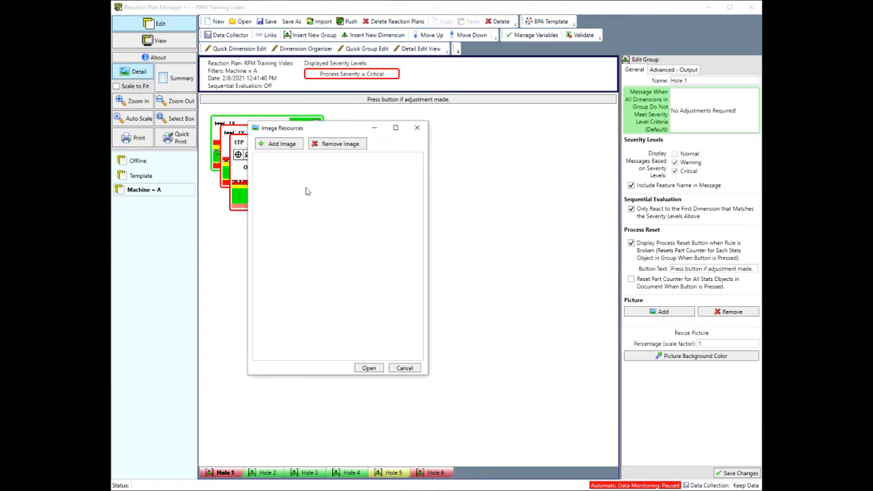
pyautogui.moveTo(317, 131); pyautogui.dragTo(323, 119)
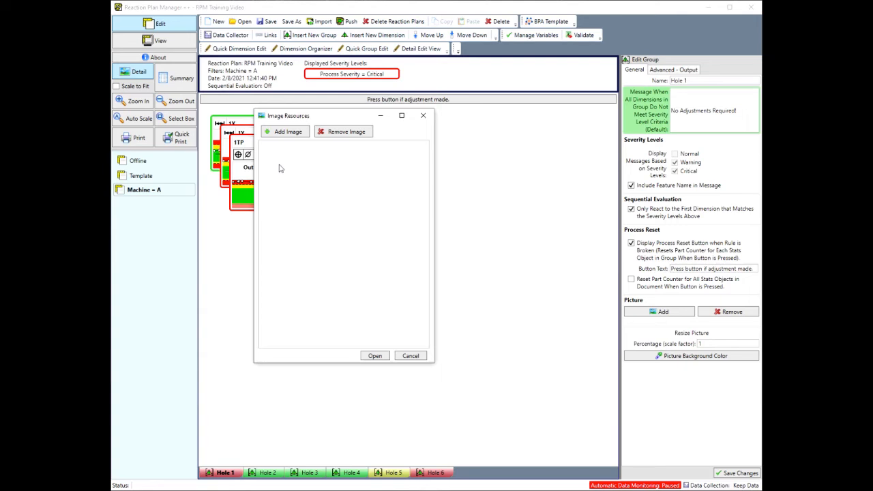
pyautogui.click(282, 132)
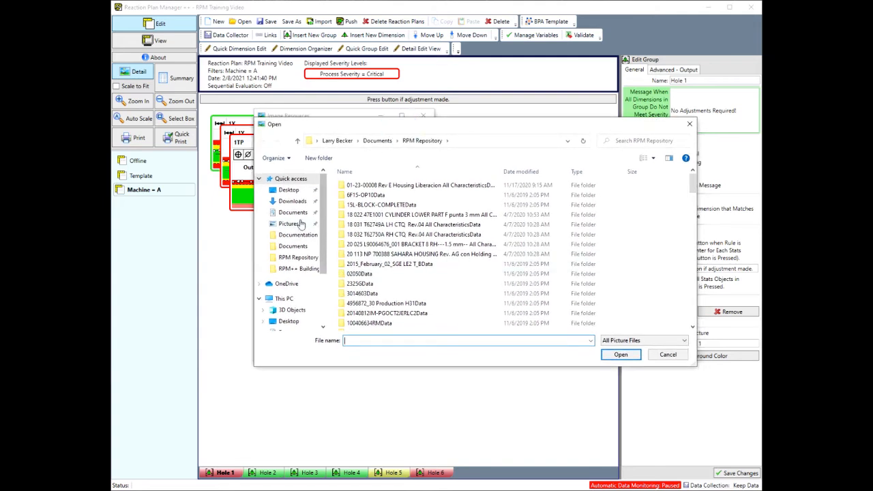
pyautogui.click(289, 192)
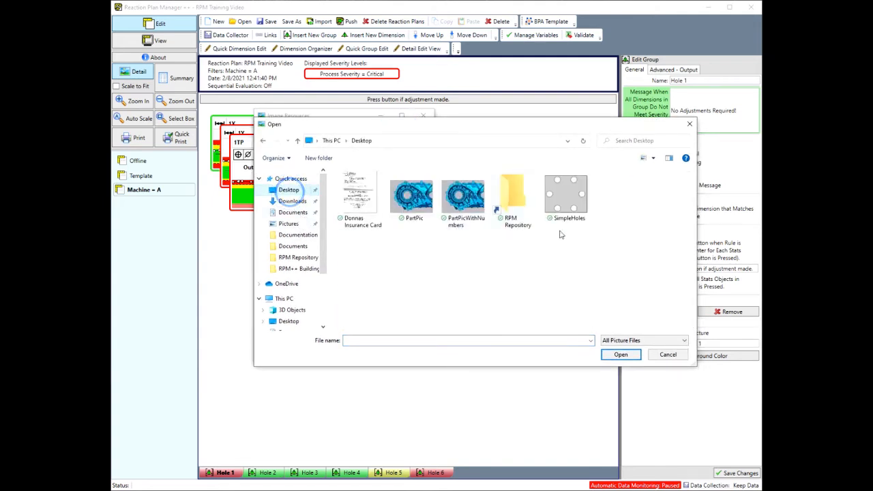
pyautogui.click(552, 210)
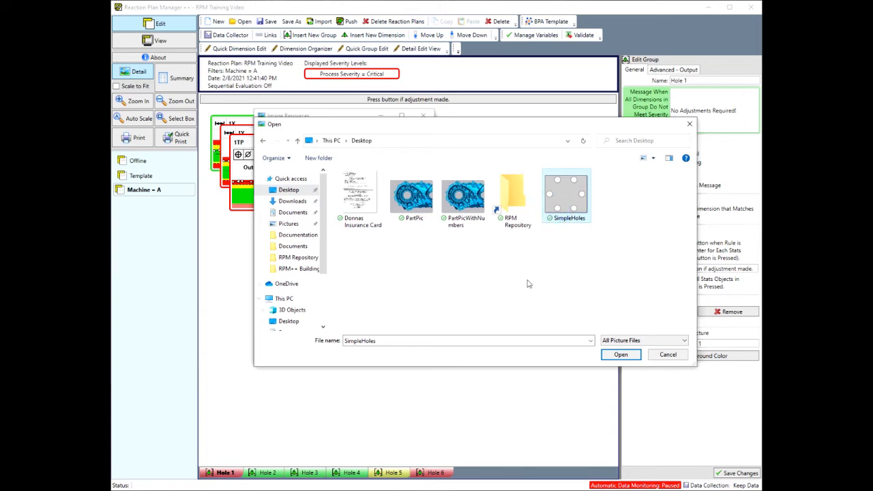
pyautogui.click(619, 355)
pyautogui.click(334, 212)
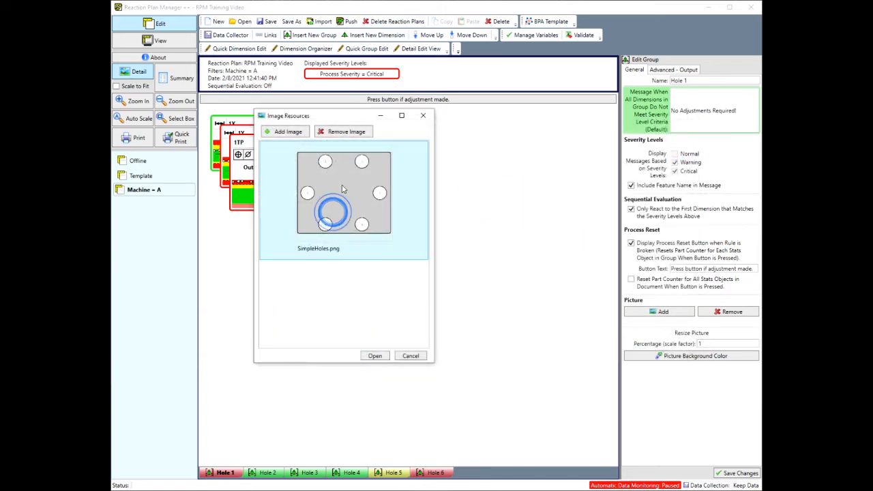
pyautogui.click(374, 357)
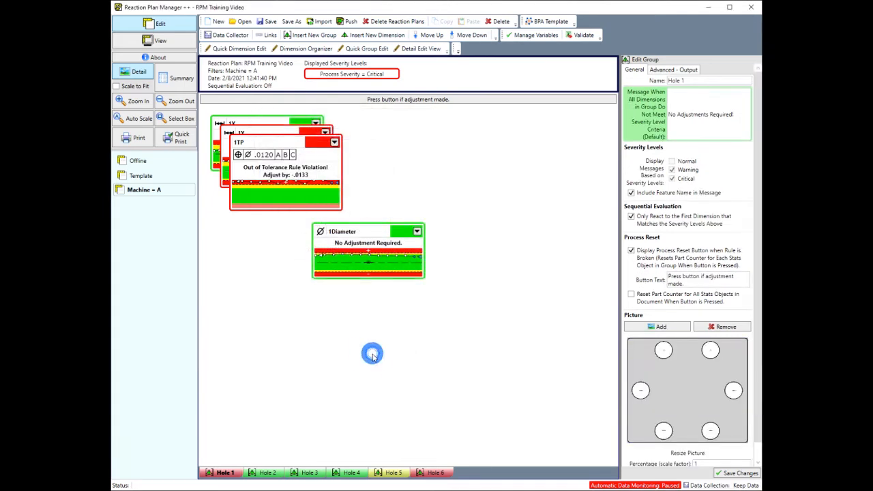
# Set the Hole 1 picture's background color to periwinkle blue and save the group changes
pyautogui.scroll(-1, 708, 401)
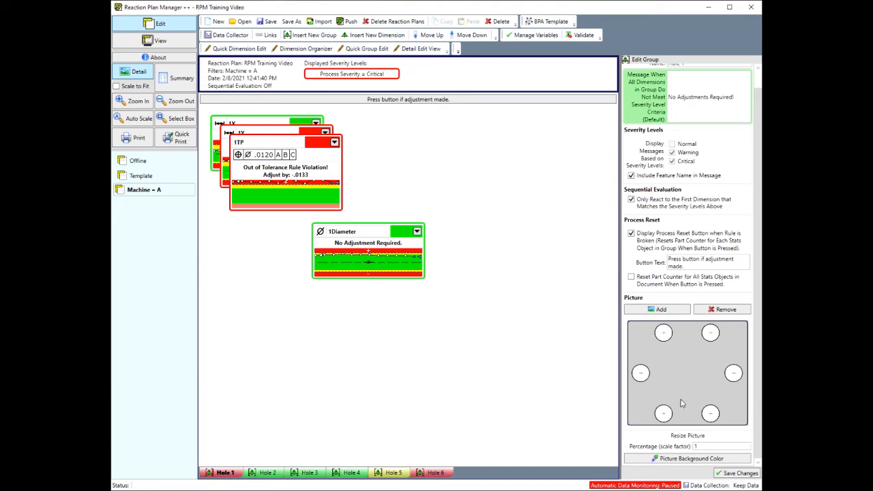
pyautogui.click(674, 459)
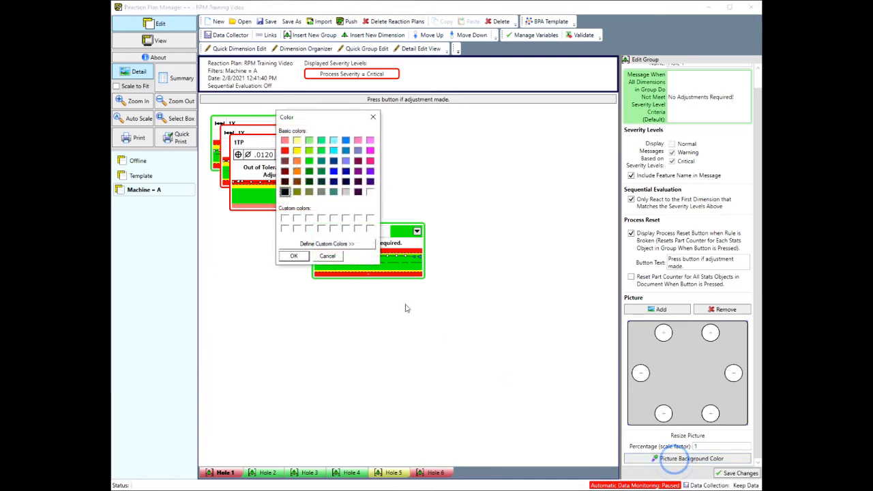
pyautogui.click(346, 161)
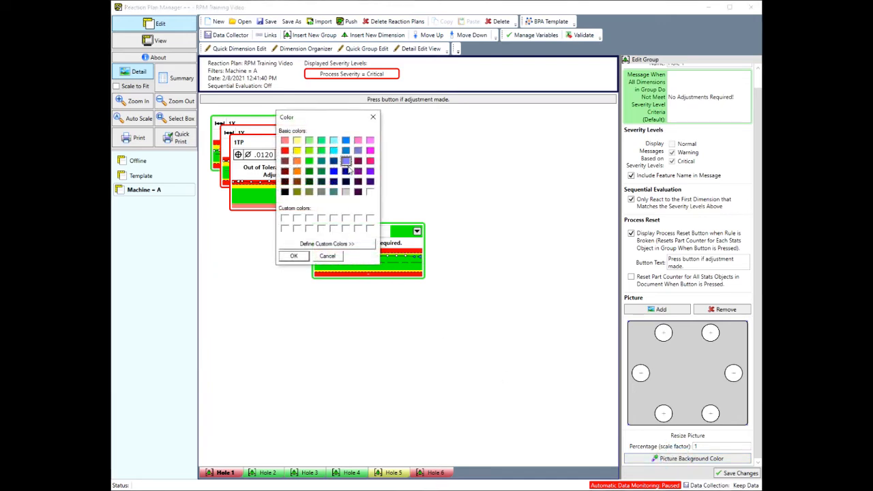
pyautogui.click(294, 256)
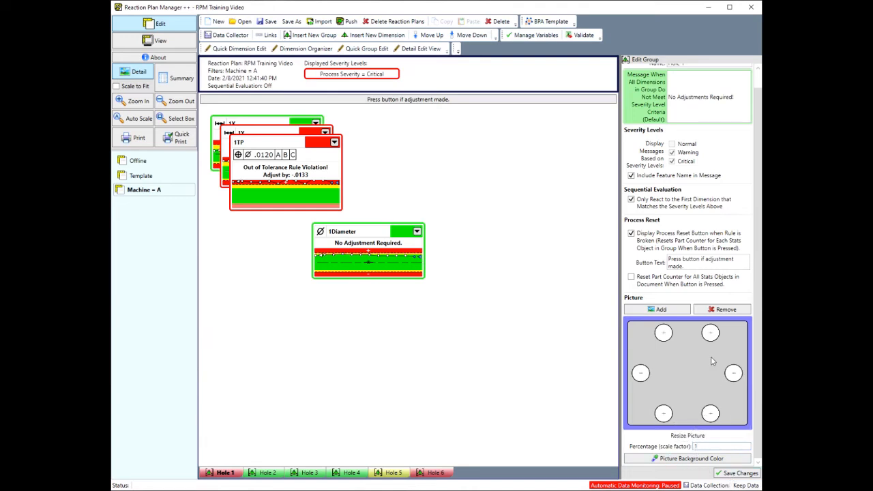
pyautogui.click(729, 474)
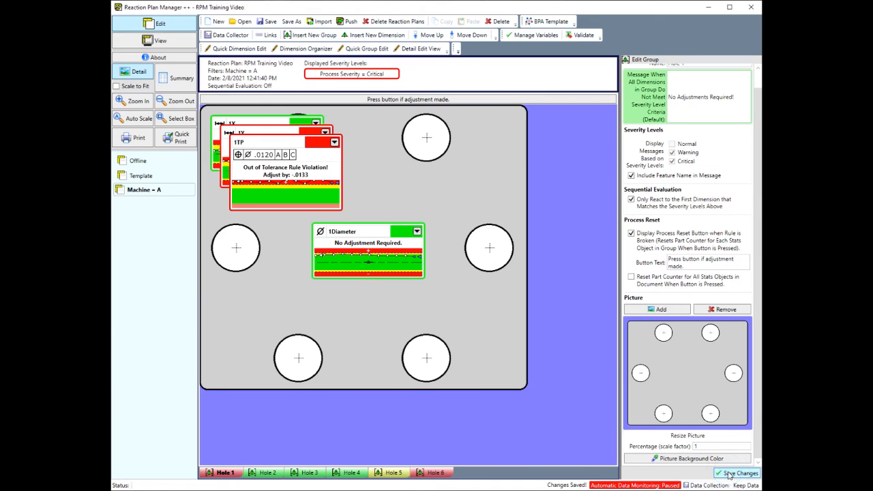
# Shift the plate picture down and to the right, and place the 1Diameter dimension just above the lower-left hole with its leader ending on that hole
pyautogui.click(444, 264)
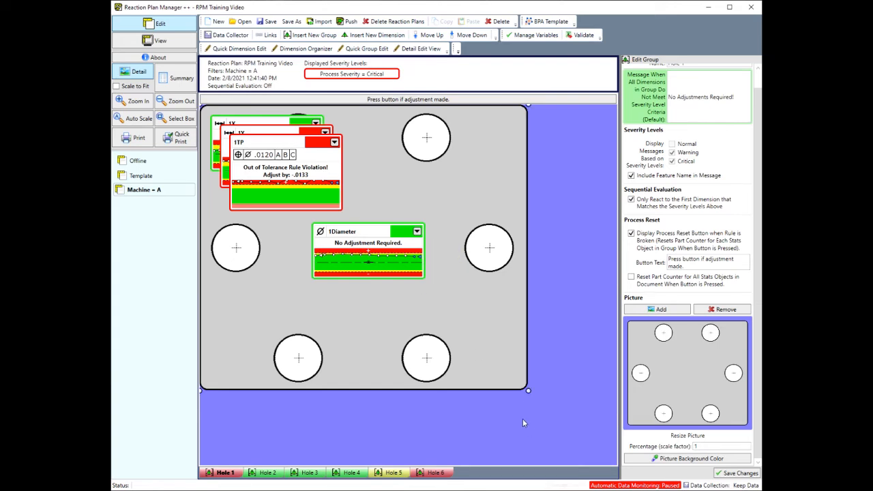
pyautogui.moveTo(530, 392); pyautogui.dragTo(633, 423)
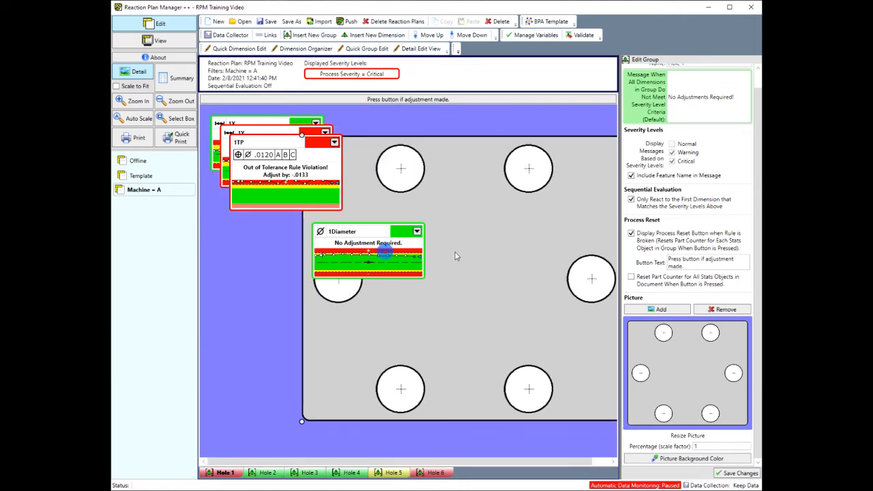
pyautogui.click(383, 250)
pyautogui.moveTo(382, 246); pyautogui.dragTo(405, 321)
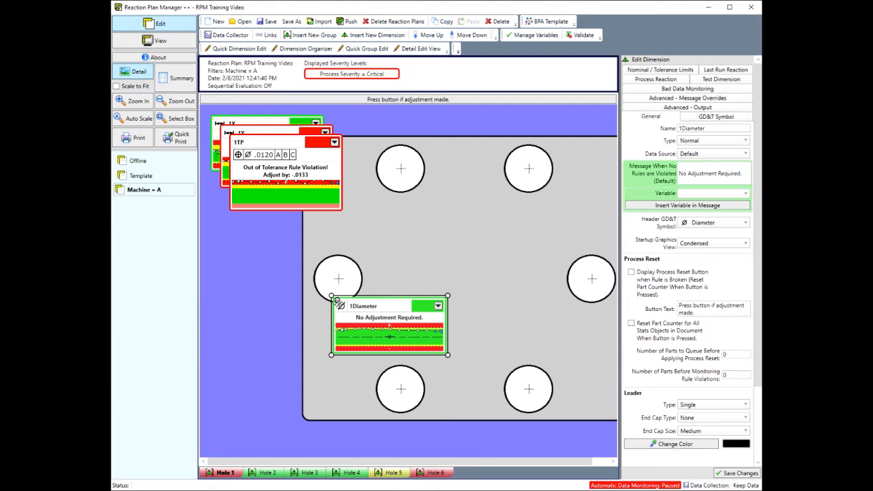
pyautogui.moveTo(339, 304)
pyautogui.mouseDown()
pyautogui.moveTo(347, 290)
pyautogui.moveTo(378, 292)
pyautogui.moveTo(473, 266)
pyautogui.moveTo(508, 326)
pyautogui.moveTo(477, 380)
pyautogui.moveTo(326, 374)
pyautogui.moveTo(325, 280)
pyautogui.moveTo(421, 269)
pyautogui.moveTo(468, 293)
pyautogui.moveTo(471, 358)
pyautogui.moveTo(418, 372)
pyautogui.moveTo(394, 366)
pyautogui.mouseUp()
pyautogui.moveTo(413, 326); pyautogui.dragTo(408, 326)
pyautogui.moveTo(390, 365); pyautogui.dragTo(388, 368)
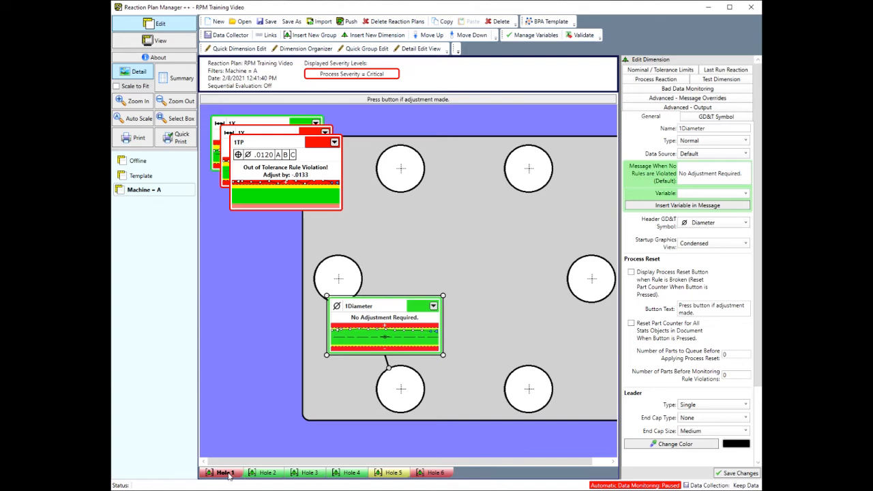
# Compare the detail view of Hole 2 with that of Hole 1, and return to Hole 1
pyautogui.click(265, 475)
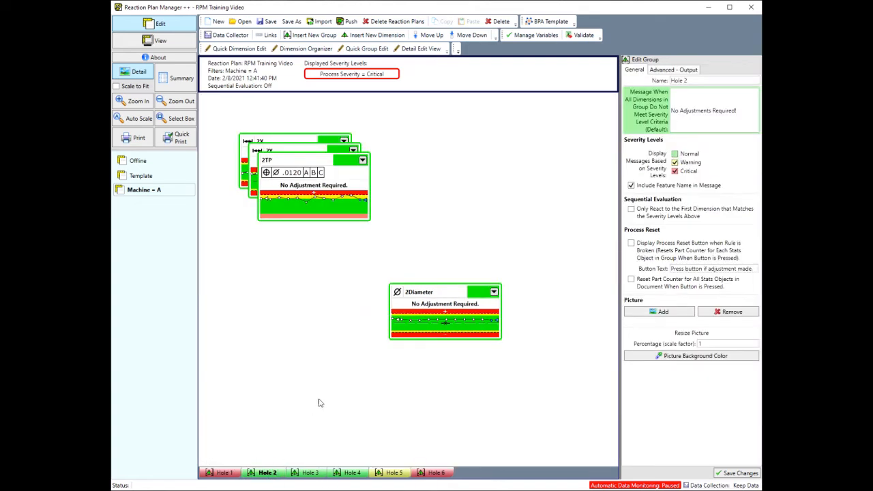
pyautogui.click(229, 475)
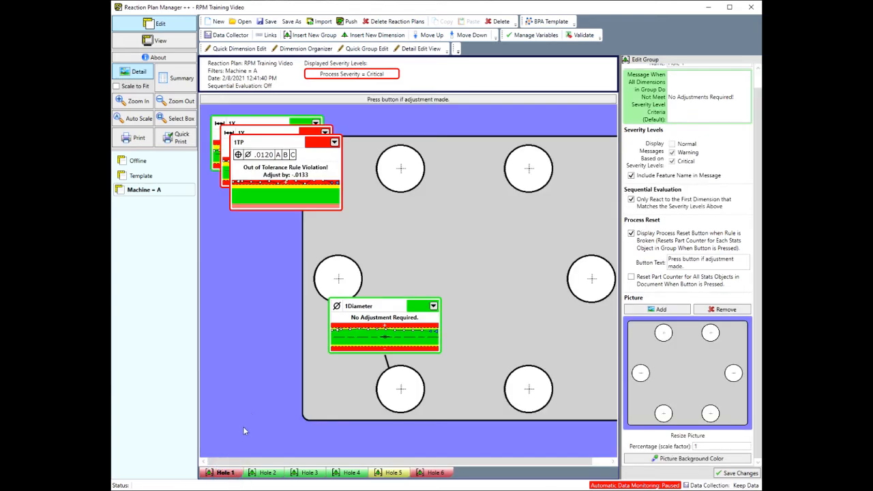
pyautogui.click(262, 472)
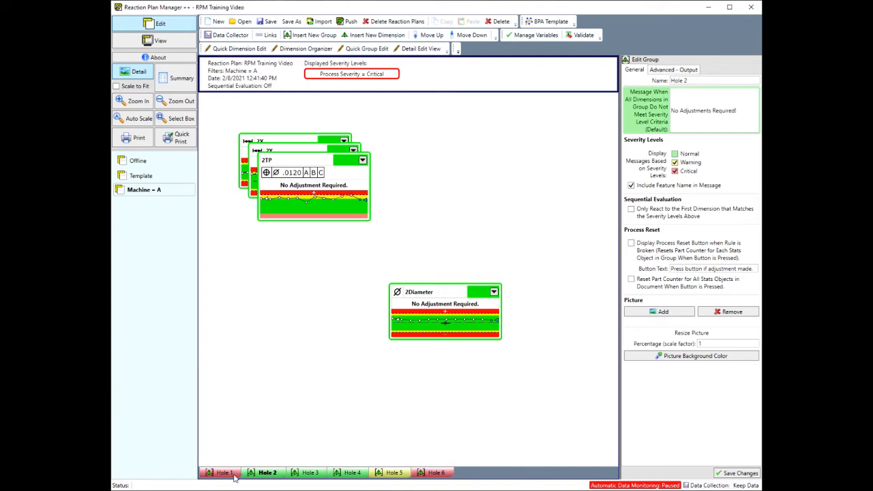
pyautogui.click(225, 473)
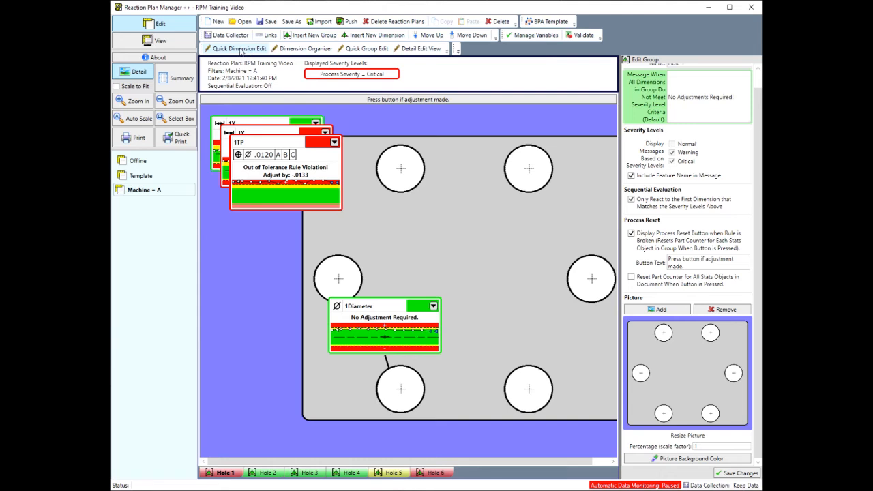
# Open Quick Group Edit from Hole 1 and select the Hole 1 group in its item list
pyautogui.click(367, 52)
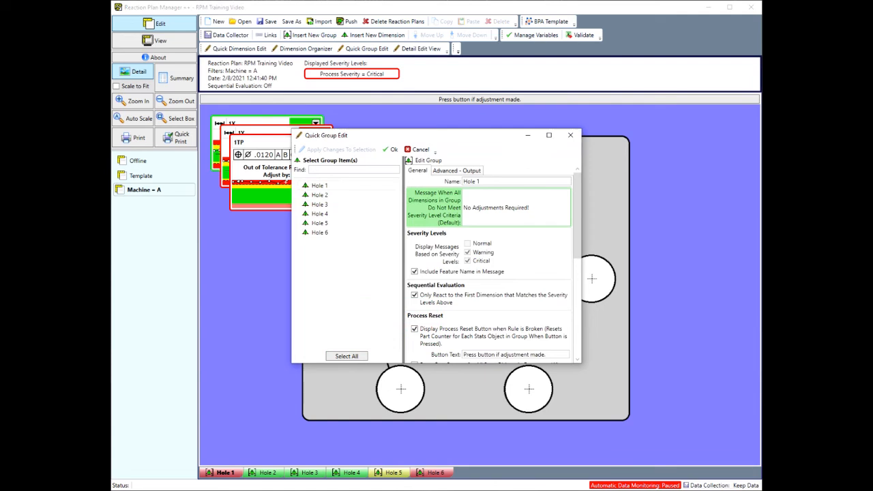
pyautogui.click(332, 186)
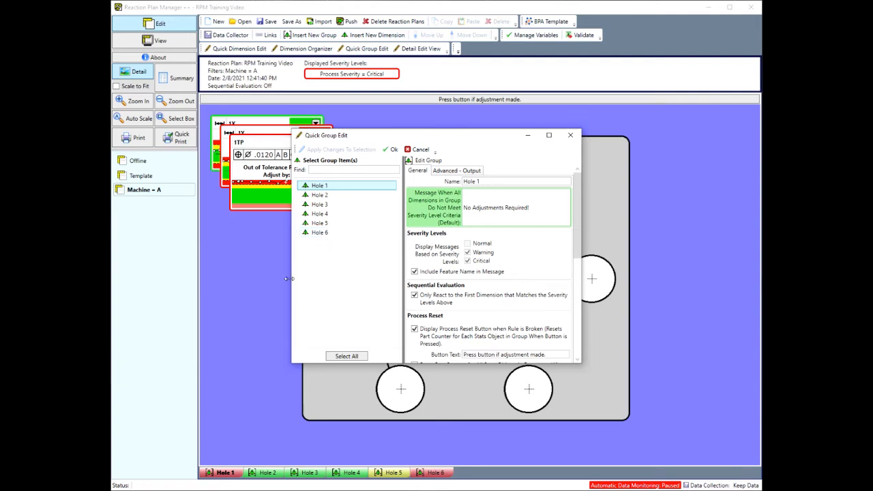
# For groups Hole 2 through Hole 6, enable reacting only to the first matching dimension and displaying the process reset button when a rule is broken
pyautogui.click(332, 196)
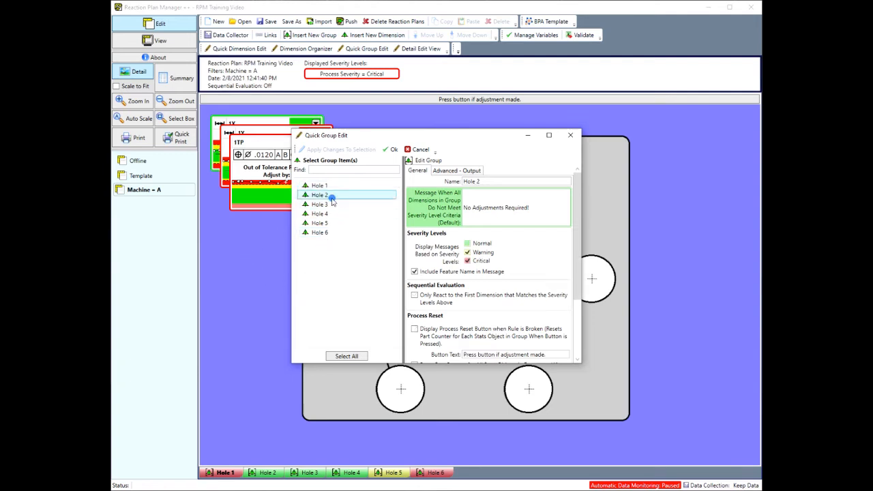
pyautogui.keyDown('shift'); pyautogui.click(310, 234); pyautogui.keyUp('shift')
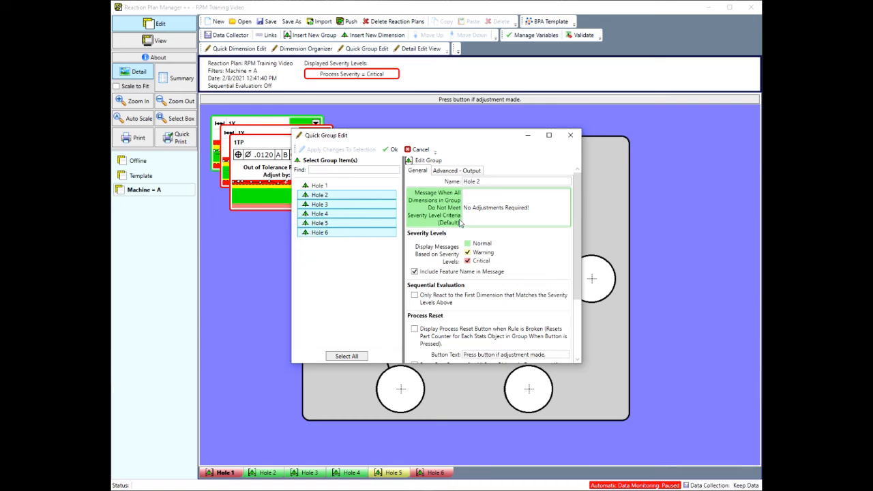
pyautogui.moveTo(580, 273); pyautogui.dragTo(586, 322)
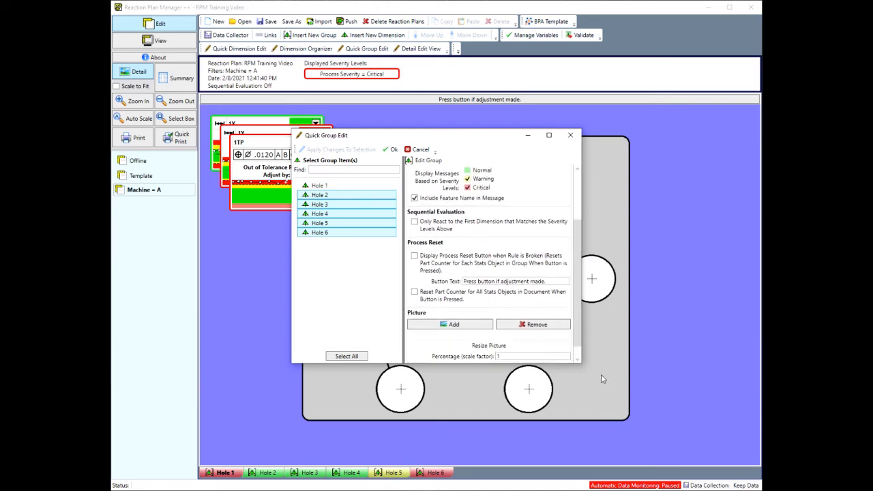
pyautogui.moveTo(580, 365); pyautogui.dragTo(693, 457)
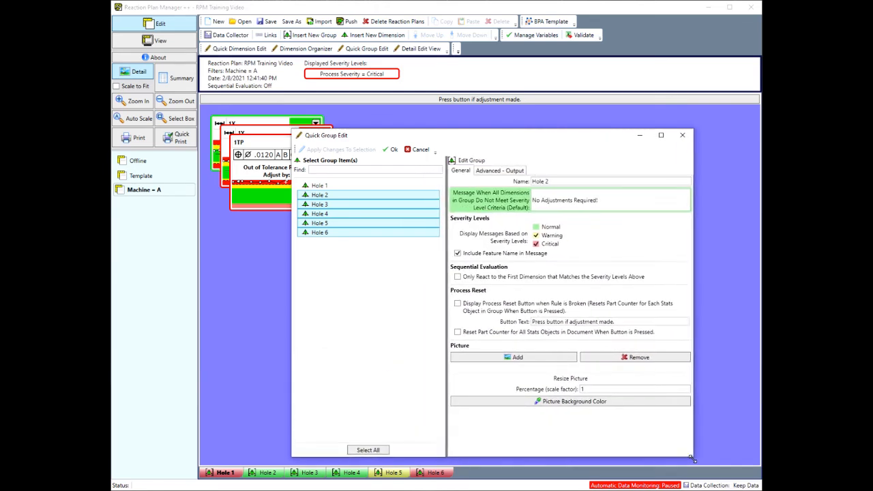
pyautogui.click(461, 278)
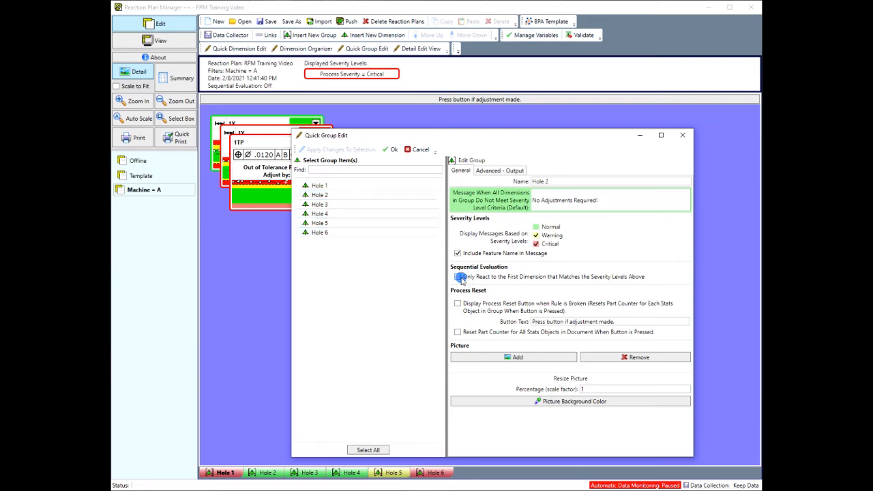
pyautogui.click(457, 303)
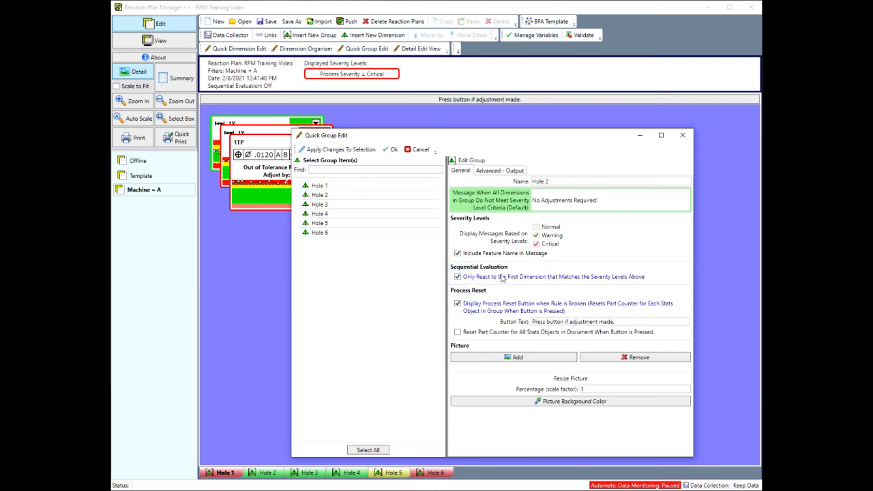
# Add the SimpleHoles.png picture to the selected hole groups
pyautogui.click(510, 359)
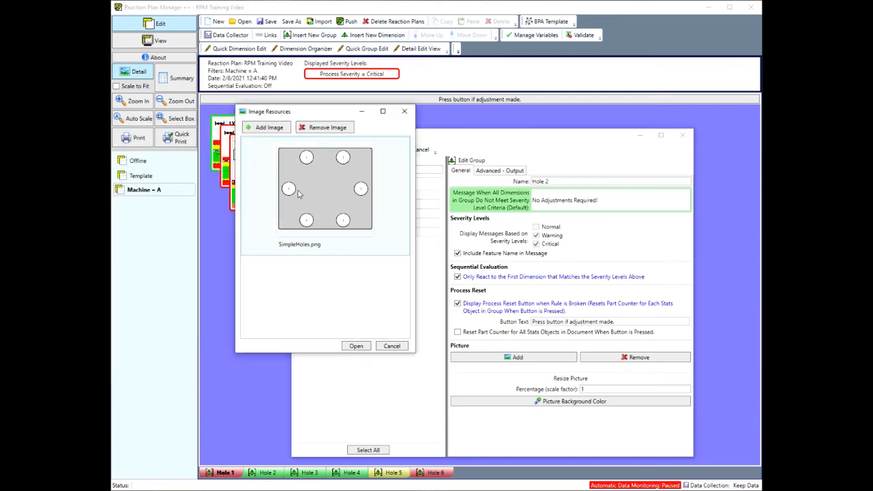
pyautogui.click(312, 206)
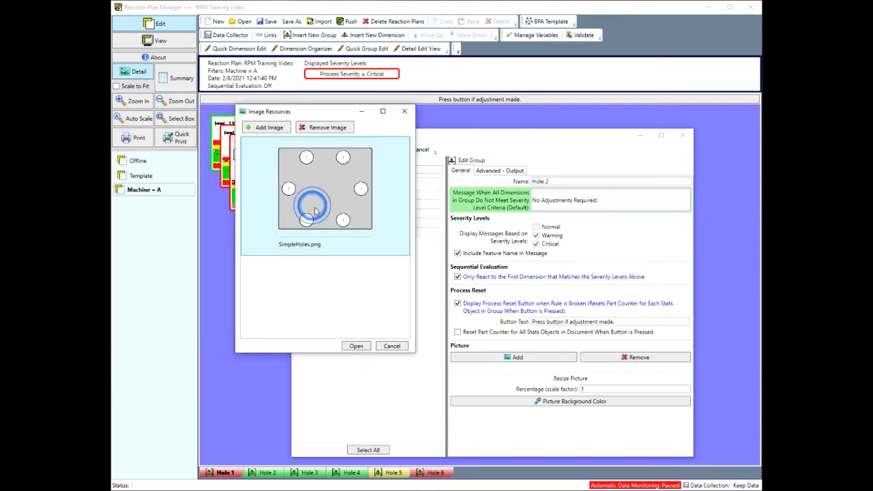
pyautogui.click(356, 346)
# Set the picture background color to periwinkle blue and apply the group changes to Hole 2 through Hole 6
pyautogui.scroll(-5, 580, 345)
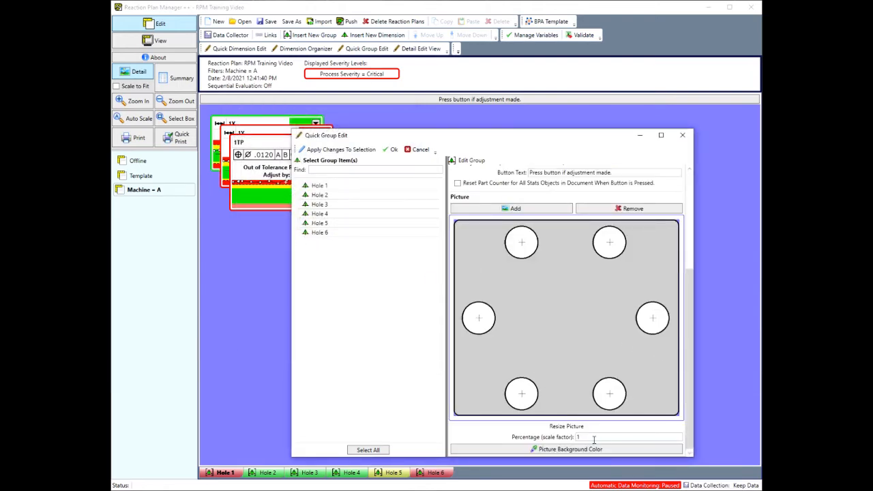
pyautogui.click(570, 450)
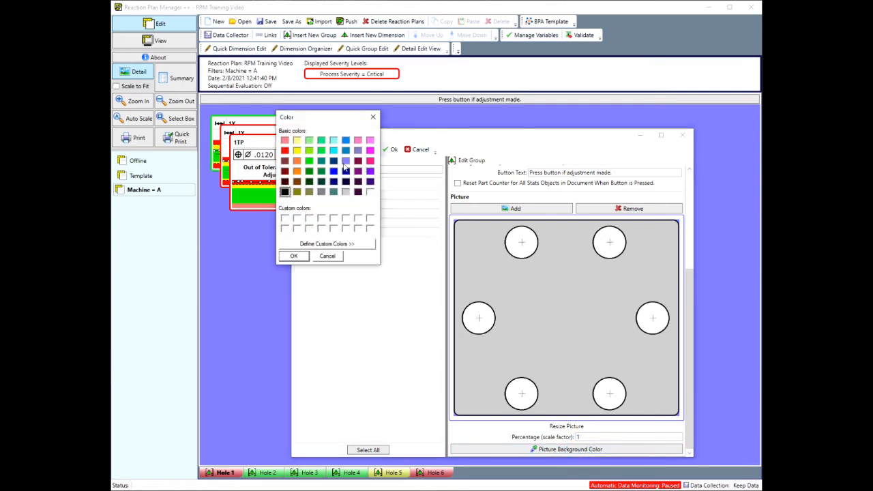
pyautogui.click(346, 161)
pyautogui.click(289, 257)
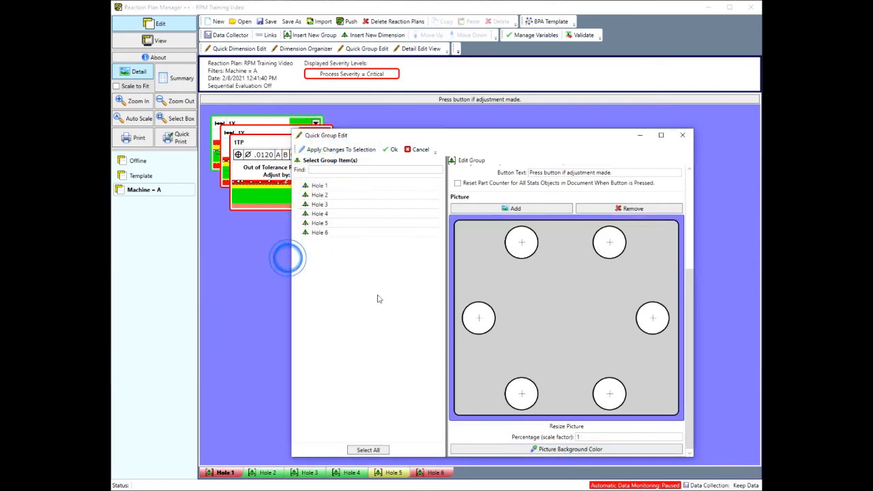
pyautogui.click(326, 150)
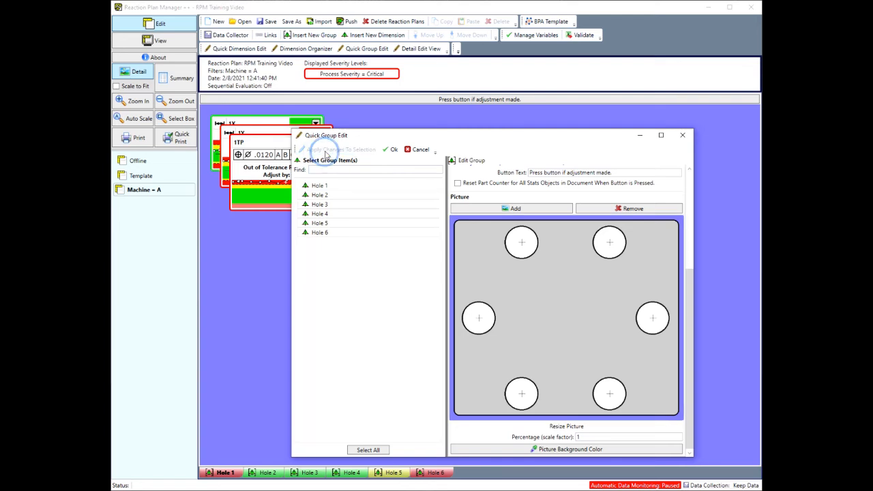
pyautogui.click(393, 149)
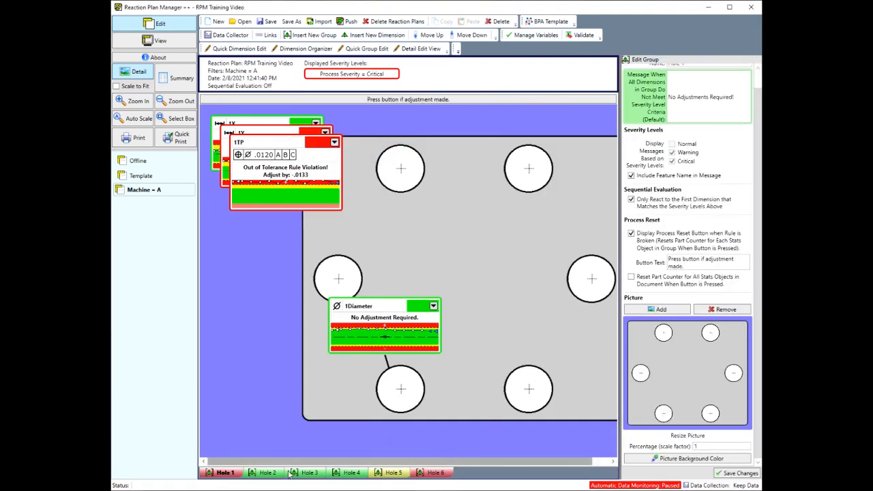
# Check the picture, background and settings of the Hole 2 through Hole 6 groups, ending on Hole 2
pyautogui.click(266, 476)
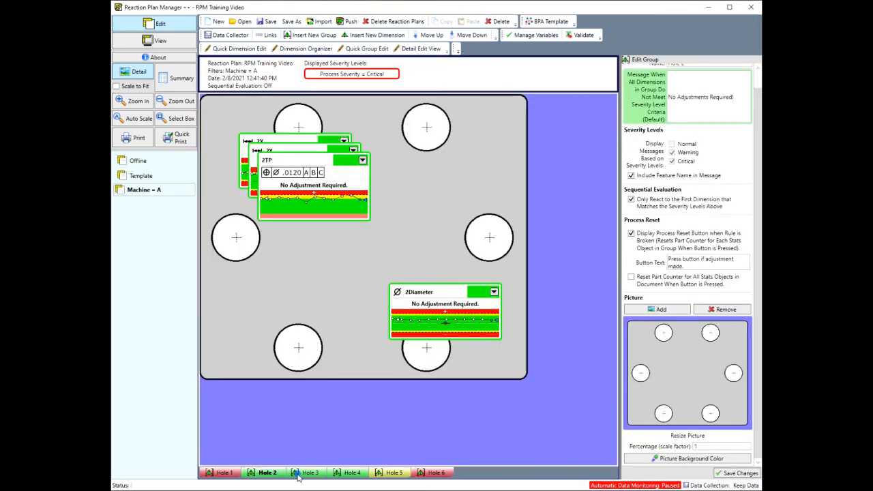
pyautogui.click(298, 477)
pyautogui.click(344, 473)
pyautogui.click(390, 474)
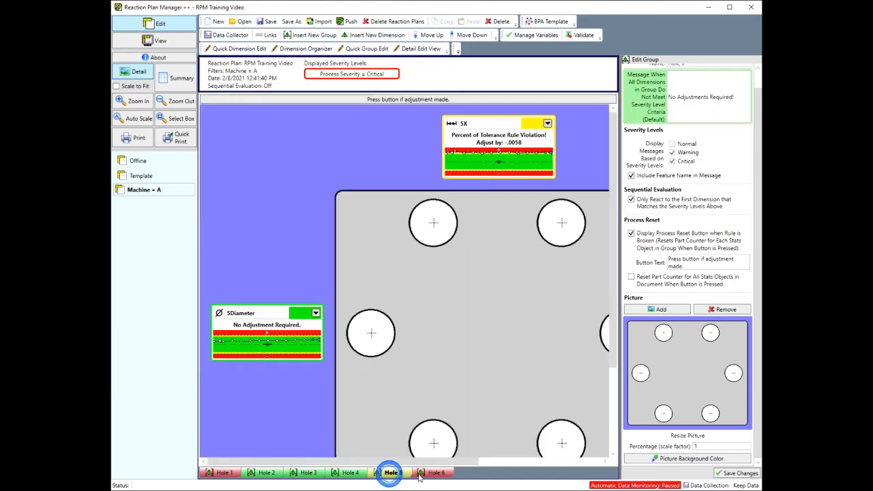
pyautogui.click(431, 475)
pyautogui.click(390, 473)
pyautogui.click(349, 476)
pyautogui.click(308, 476)
pyautogui.click(266, 475)
pyautogui.click(307, 475)
pyautogui.click(267, 476)
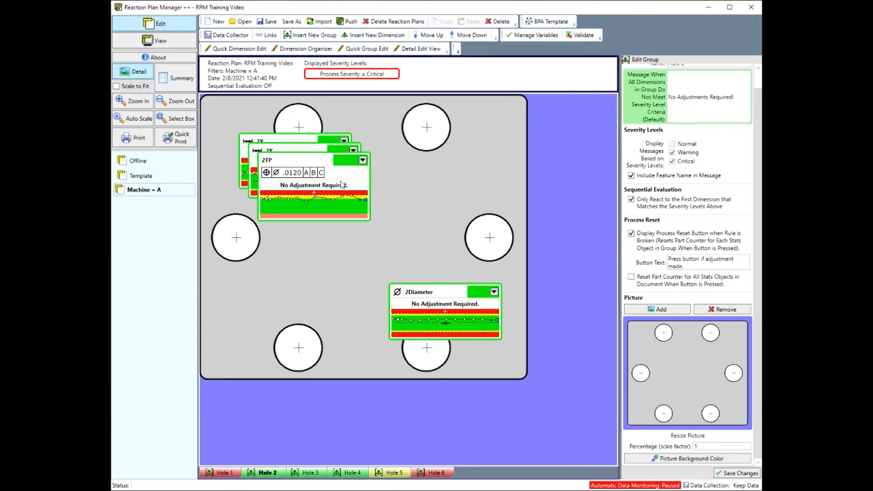
# In the detail edit view, set the picture scale factor of the Hole 2 group to 0.8
pyautogui.click(422, 49)
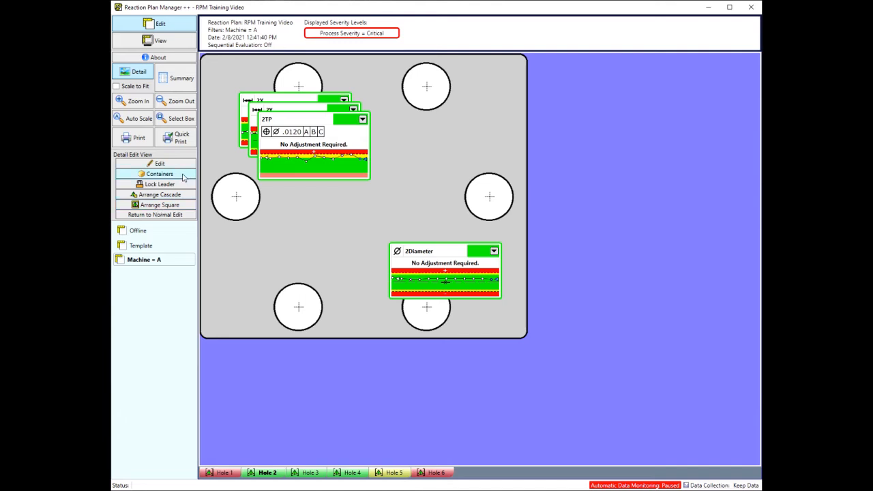
pyautogui.click(159, 165)
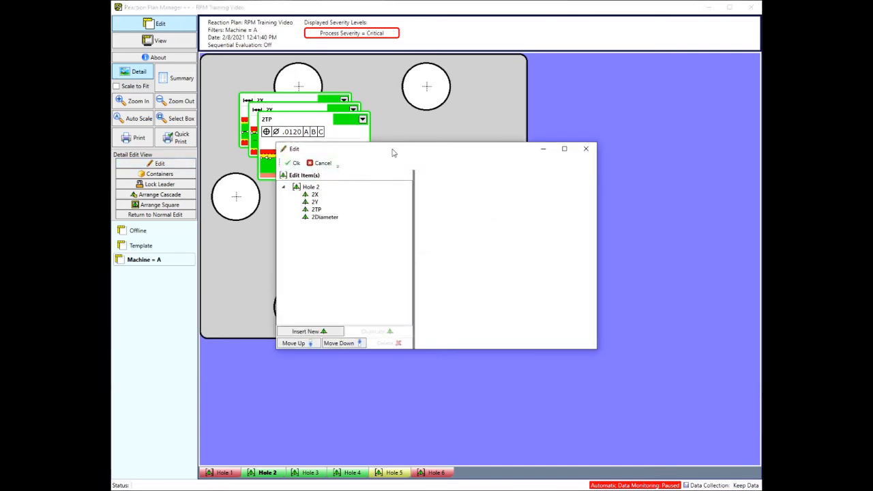
pyautogui.moveTo(392, 152); pyautogui.dragTo(387, 130)
pyautogui.moveTo(594, 331); pyautogui.dragTo(648, 416)
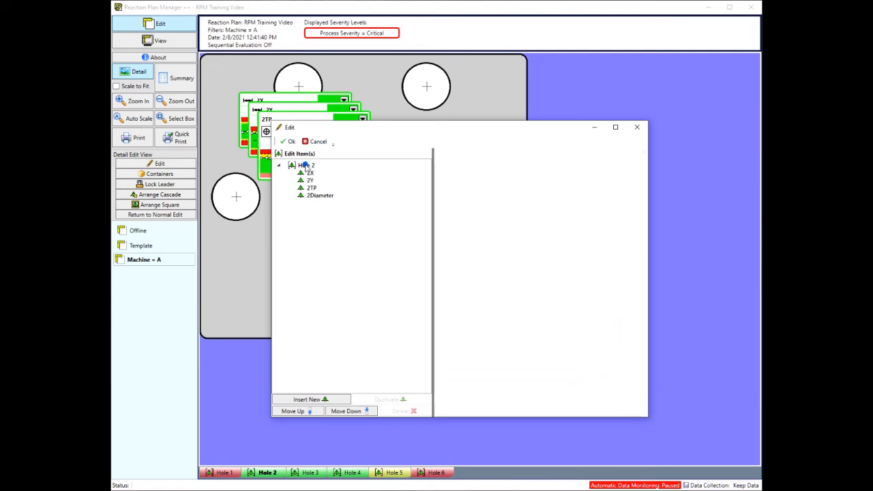
pyautogui.click(305, 166)
pyautogui.moveTo(643, 302); pyautogui.dragTo(651, 415)
pyautogui.click(572, 396)
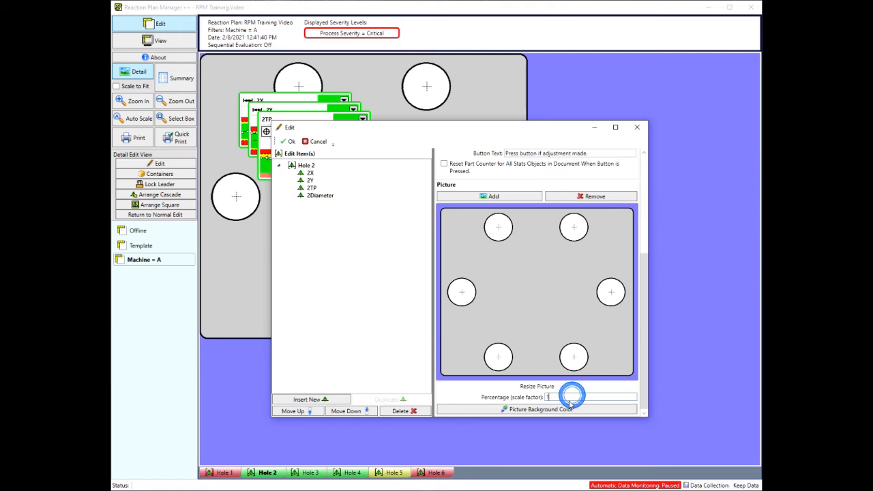
pyautogui.doubleClick(551, 399)
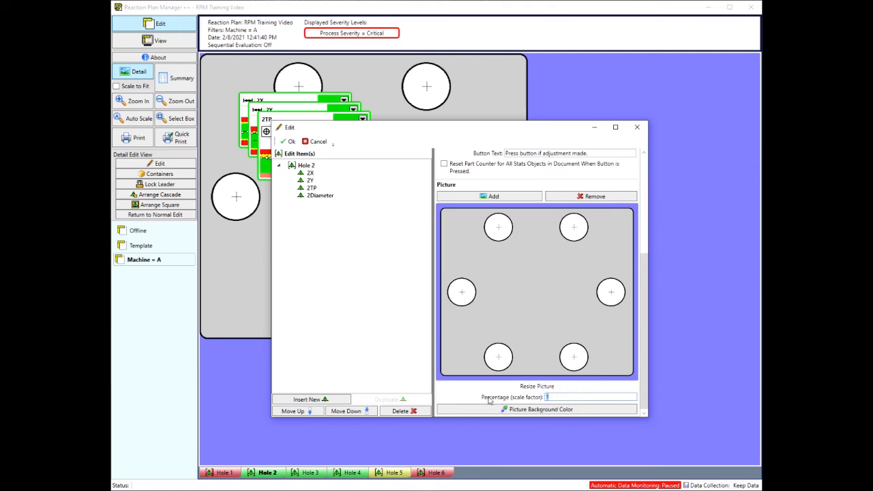
pyautogui.press('BackSpace')
pyautogui.write('0.8')
# Review the general settings of the Hole 2 dimensions, including 2X, 2TP and 2Diameter, and accept the group's edits
pyautogui.click(309, 174)
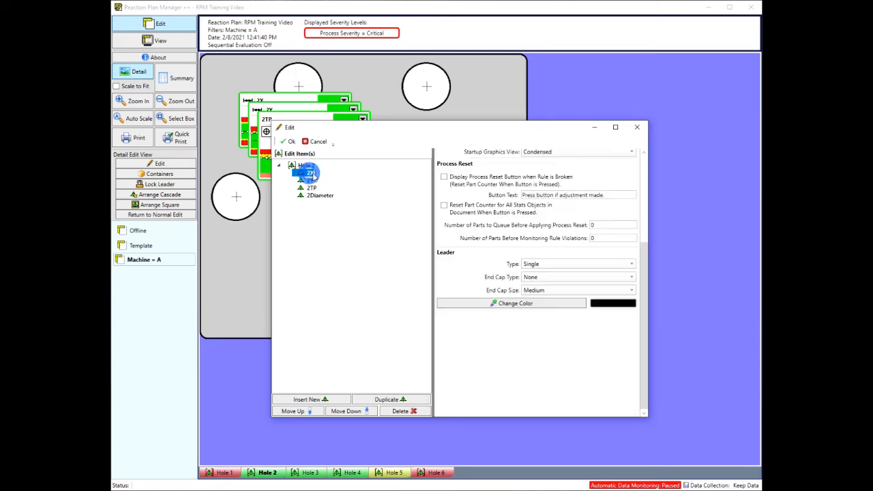
pyautogui.scroll(3, 601, 287)
pyautogui.scroll(1, 601, 288)
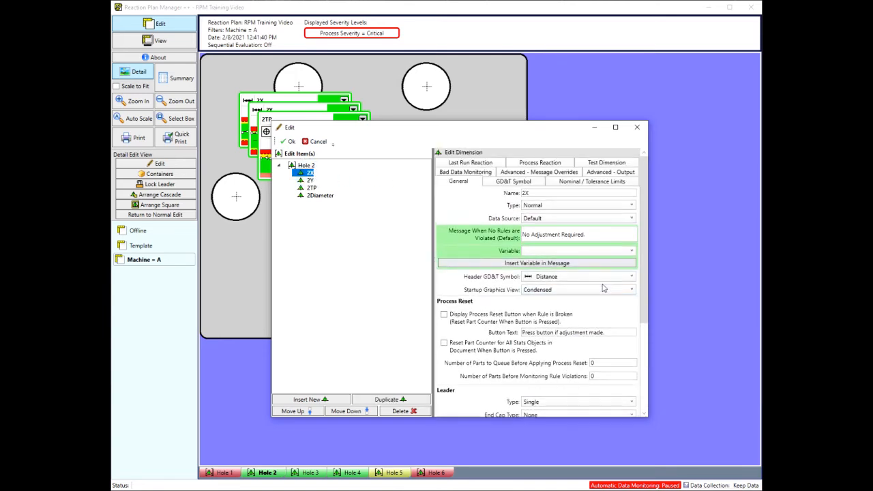
pyautogui.click(308, 187)
pyautogui.click(318, 196)
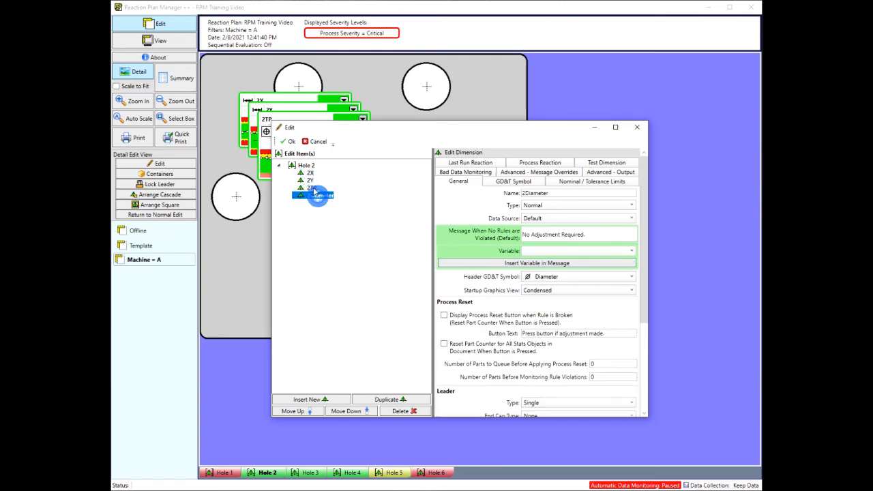
pyautogui.click(309, 179)
pyautogui.click(310, 172)
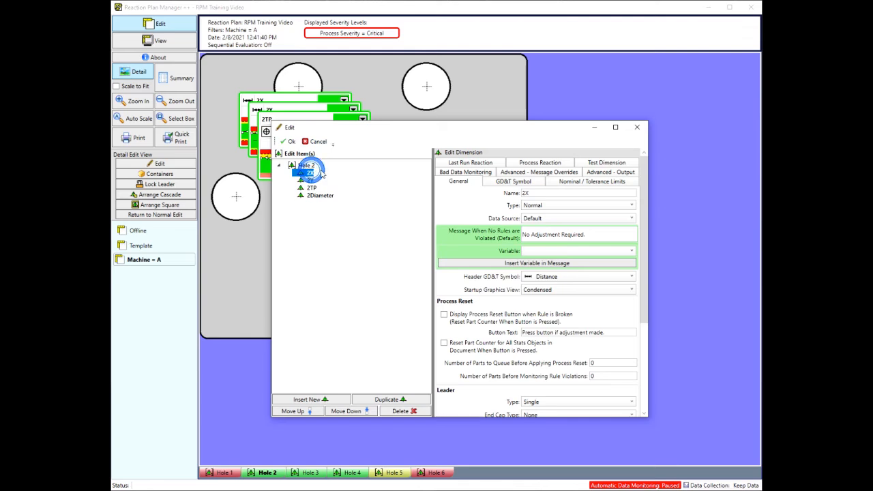
pyautogui.click(291, 142)
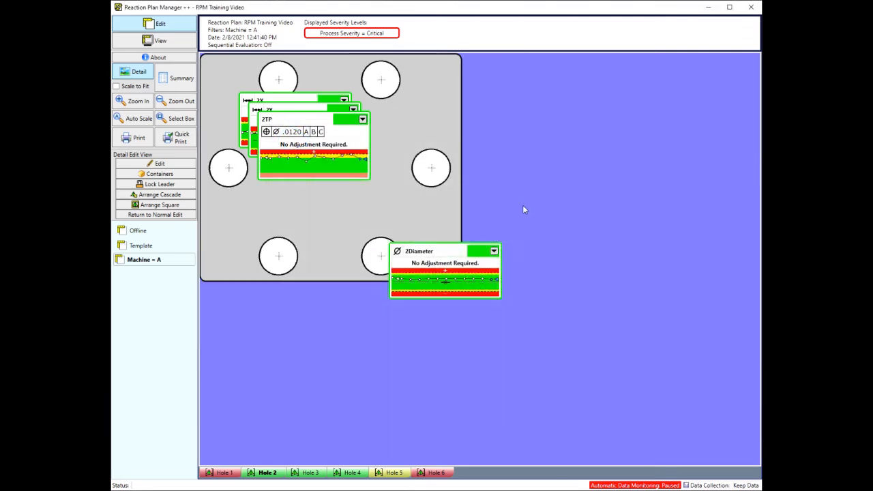
# Move the plate picture toward the middle of the canvas and spread the 2Diameter, 2Y, 2TP and 2X callouts around it
pyautogui.click(395, 159)
pyautogui.moveTo(462, 281); pyautogui.dragTo(579, 371)
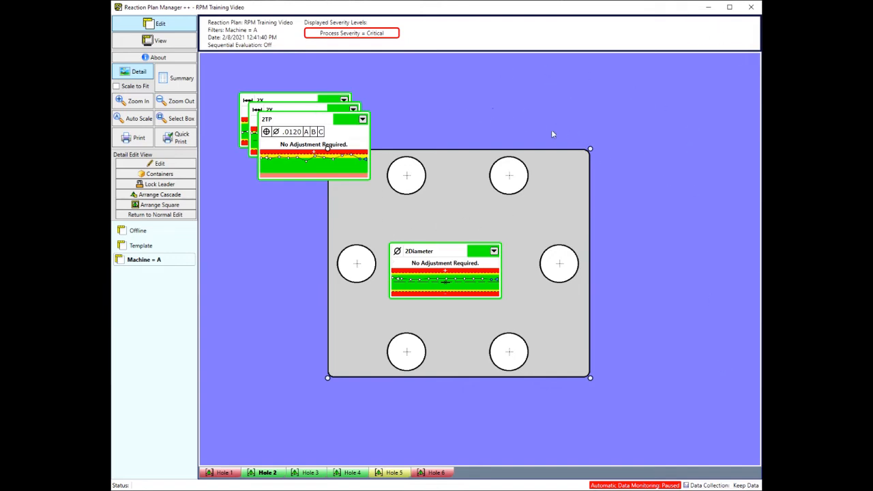
pyautogui.click(451, 276)
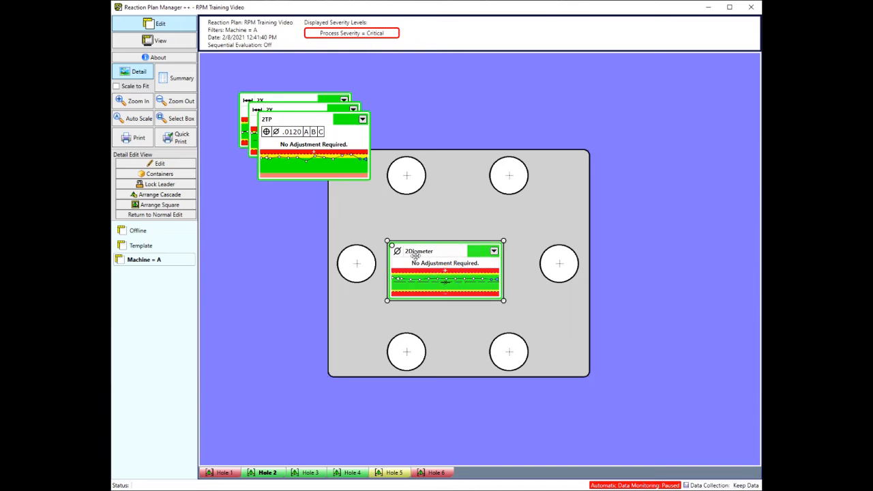
pyautogui.moveTo(428, 269); pyautogui.dragTo(605, 384)
pyautogui.moveTo(305, 131); pyautogui.dragTo(313, 337)
pyautogui.moveTo(275, 109); pyautogui.dragTo(290, 120)
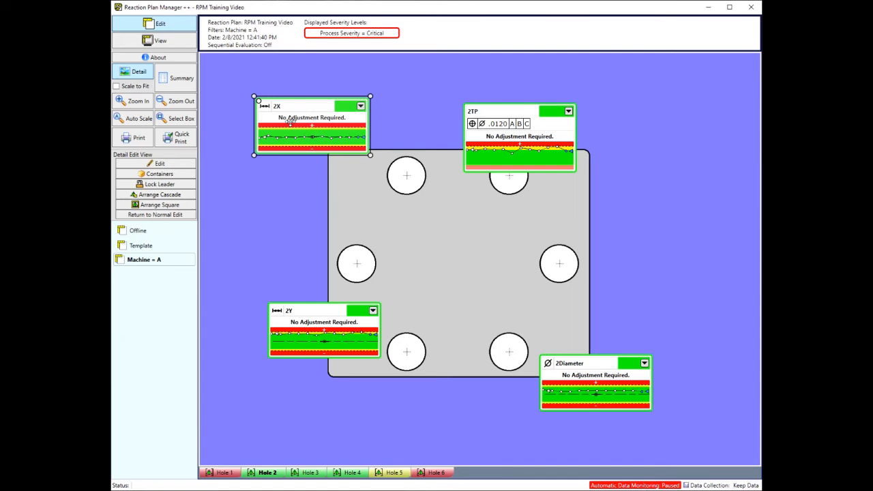
# Lock the leaders and move the plate picture slightly up and to the right
pyautogui.click(148, 189)
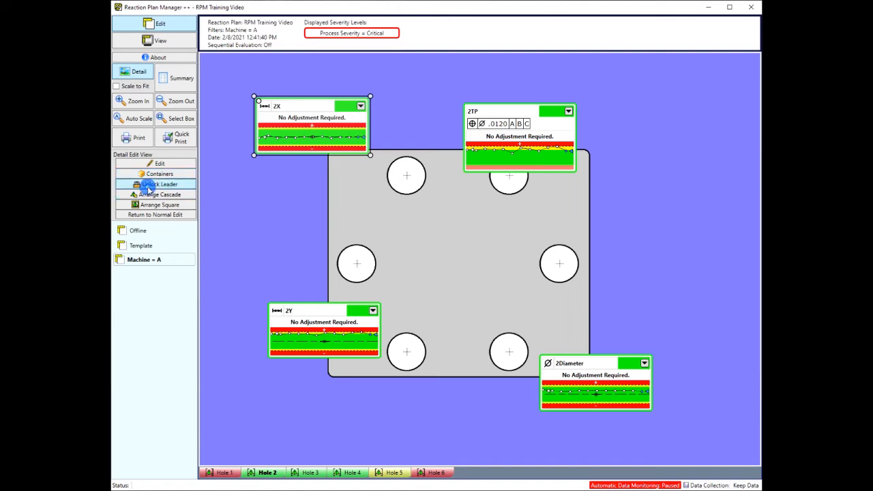
pyautogui.click(470, 276)
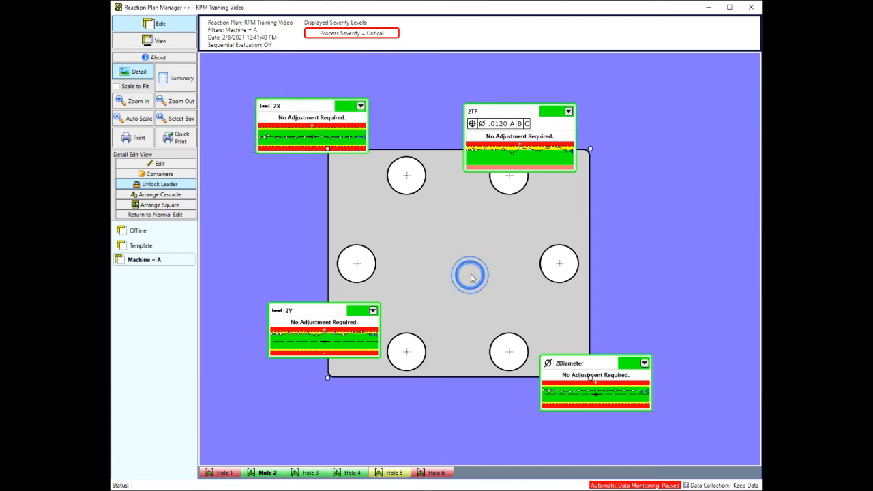
pyautogui.moveTo(589, 380); pyautogui.dragTo(606, 363)
# Shift the 2Y callout slightly up and to the right with its leader locked, and unlock the leaders
pyautogui.click(309, 320)
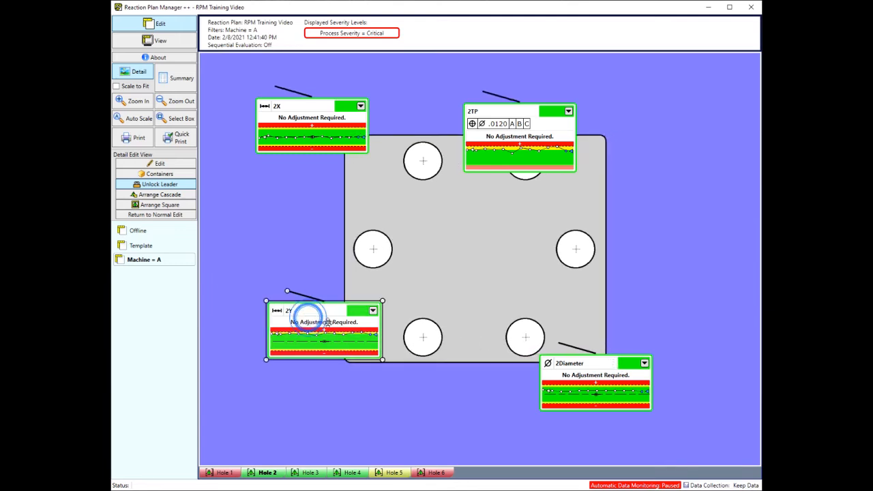
pyautogui.moveTo(327, 323)
pyautogui.mouseDown()
pyautogui.moveTo(300, 229)
pyautogui.moveTo(350, 256)
pyautogui.moveTo(303, 293)
pyautogui.moveTo(374, 281)
pyautogui.moveTo(320, 333)
pyautogui.moveTo(355, 266)
pyautogui.moveTo(356, 313)
pyautogui.moveTo(337, 310)
pyautogui.moveTo(367, 277)
pyautogui.moveTo(343, 321)
pyautogui.moveTo(353, 237)
pyautogui.moveTo(346, 315)
pyautogui.moveTo(337, 319)
pyautogui.mouseUp()
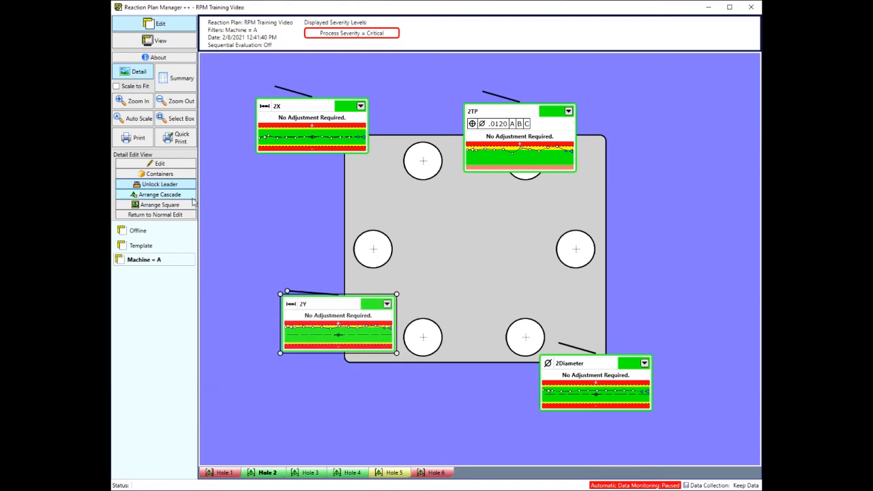
pyautogui.click(168, 187)
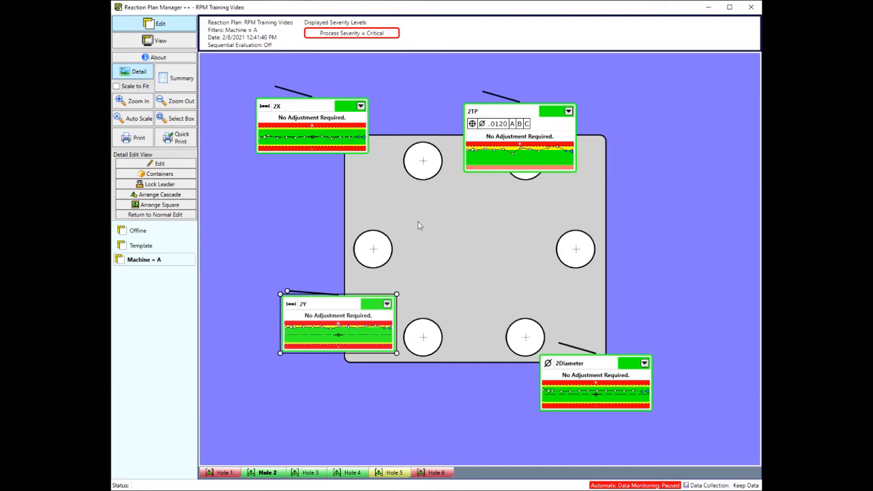
# Arrange the Hole 2 dimension callouts in a cascade
pyautogui.click(164, 197)
pyautogui.click(365, 286)
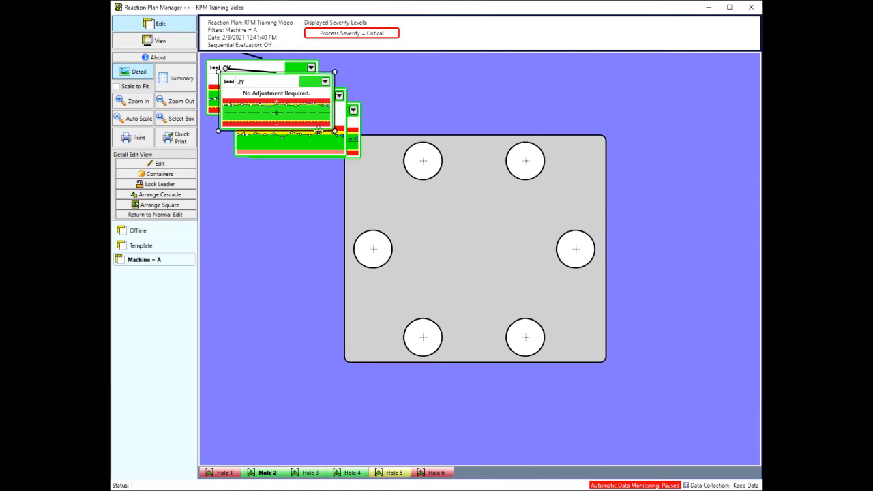
# Spread the 2Y, 2TP, 2Diameter and 2X callouts out of the cascade, over and around the plate picture
pyautogui.moveTo(292, 116); pyautogui.dragTo(564, 355)
pyautogui.click(317, 149)
pyautogui.moveTo(318, 149); pyautogui.dragTo(375, 310)
pyautogui.moveTo(316, 140); pyautogui.dragTo(485, 255)
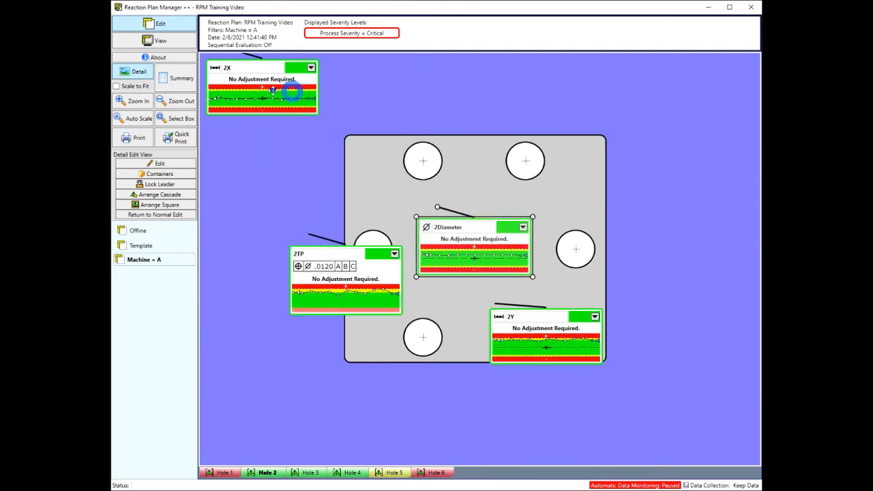
pyautogui.moveTo(273, 93); pyautogui.dragTo(330, 176)
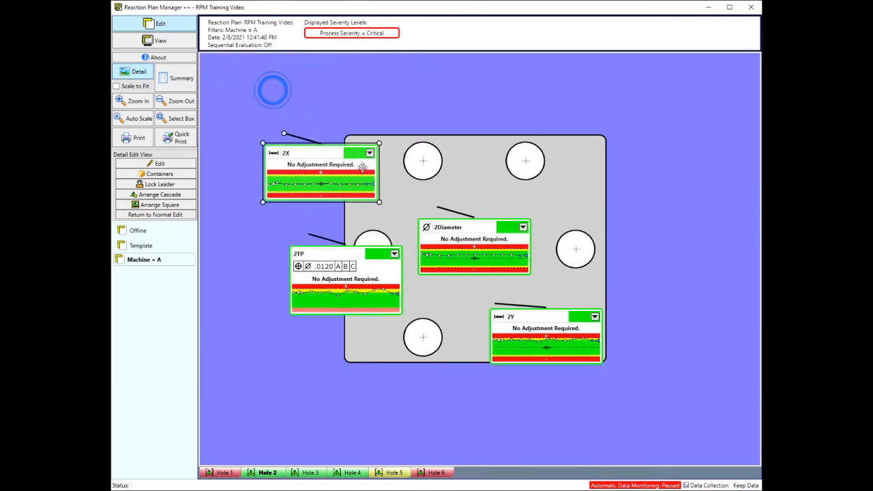
# Arrange the Hole 2 callouts in a square around the plate picture
pyautogui.click(176, 208)
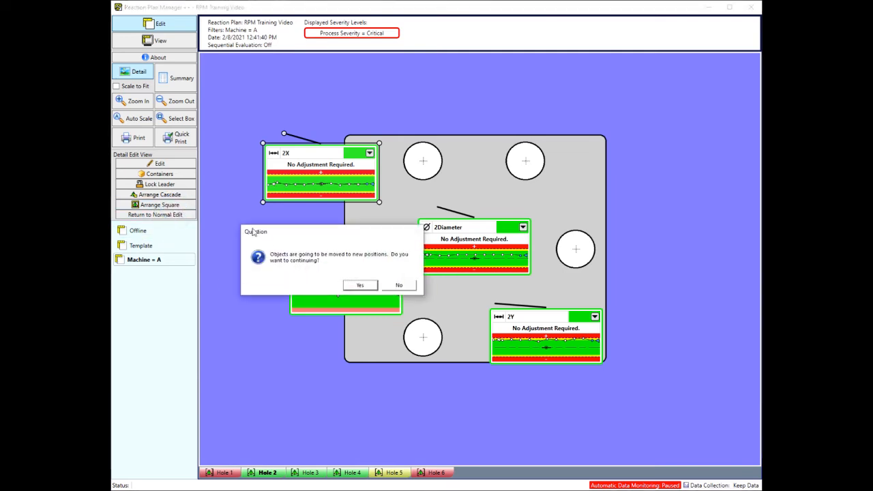
pyautogui.click(356, 286)
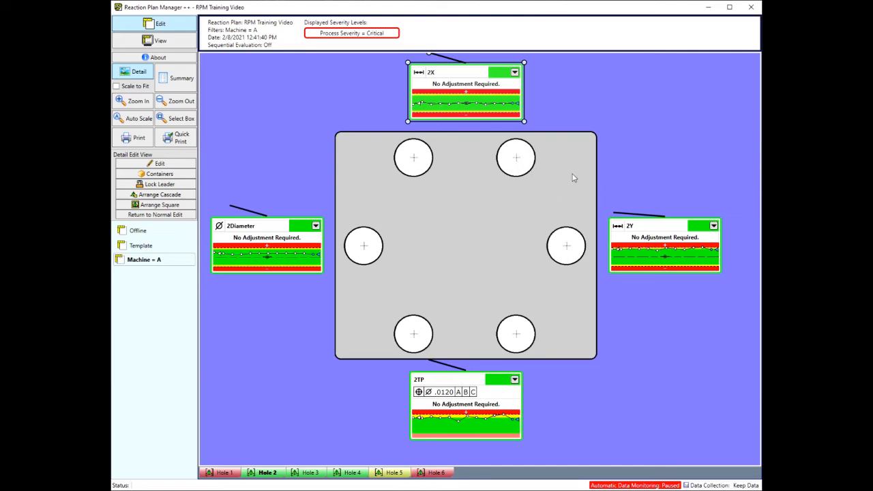
# Stack the 2X and 2Y callouts at the plate's upper-right edge and point their leaders at the upper-right hole
pyautogui.moveTo(491, 100); pyautogui.dragTo(673, 128)
pyautogui.moveTo(611, 81); pyautogui.dragTo(540, 158)
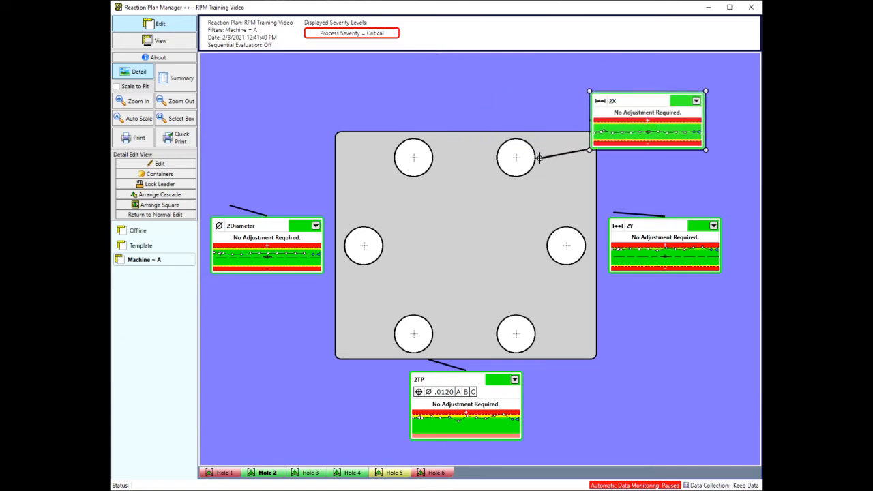
pyautogui.click(654, 230)
pyautogui.moveTo(646, 246); pyautogui.dragTo(631, 195)
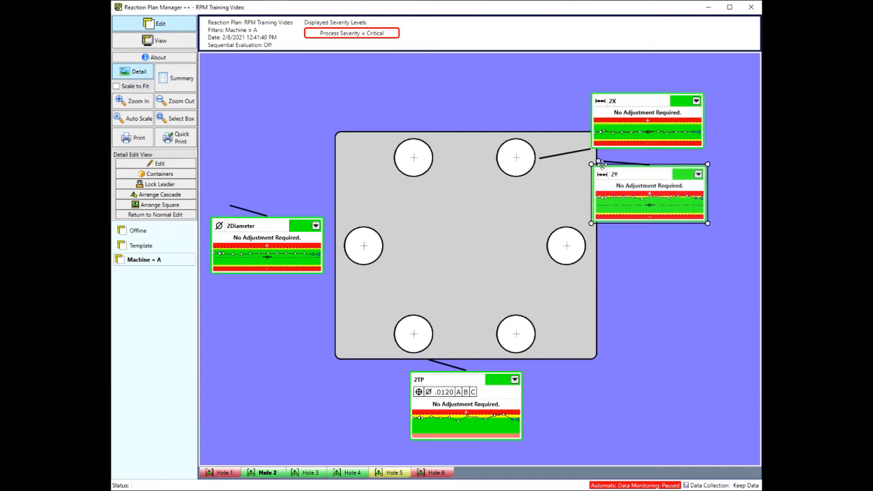
pyautogui.moveTo(598, 162); pyautogui.dragTo(536, 172)
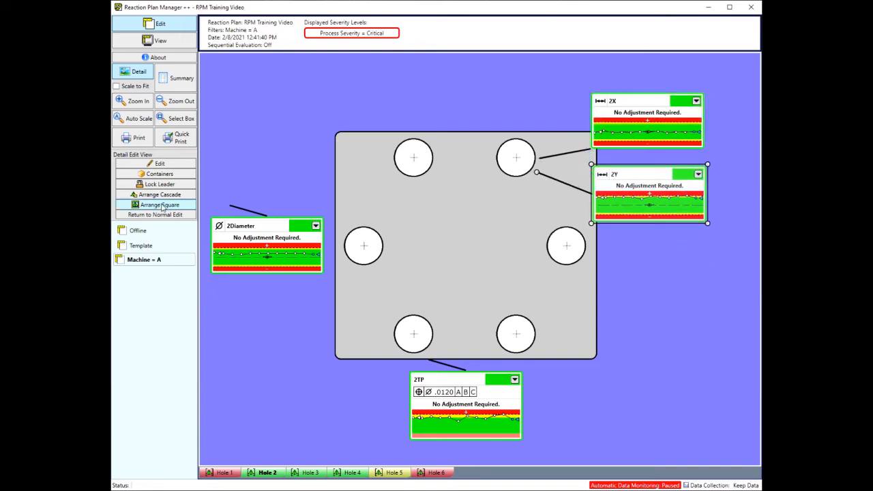
# Stack the 2TP and 2Diameter callouts below 2Y and point their leaders at the plate's upper-right hole
pyautogui.click(237, 237)
pyautogui.click(452, 416)
pyautogui.moveTo(453, 416); pyautogui.dragTo(612, 279)
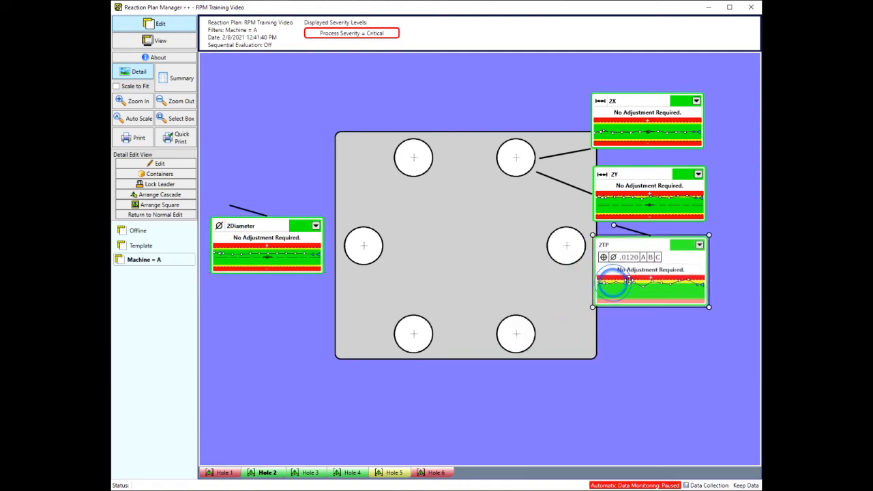
pyautogui.moveTo(613, 227); pyautogui.dragTo(534, 172)
pyautogui.moveTo(635, 282); pyautogui.dragTo(635, 285)
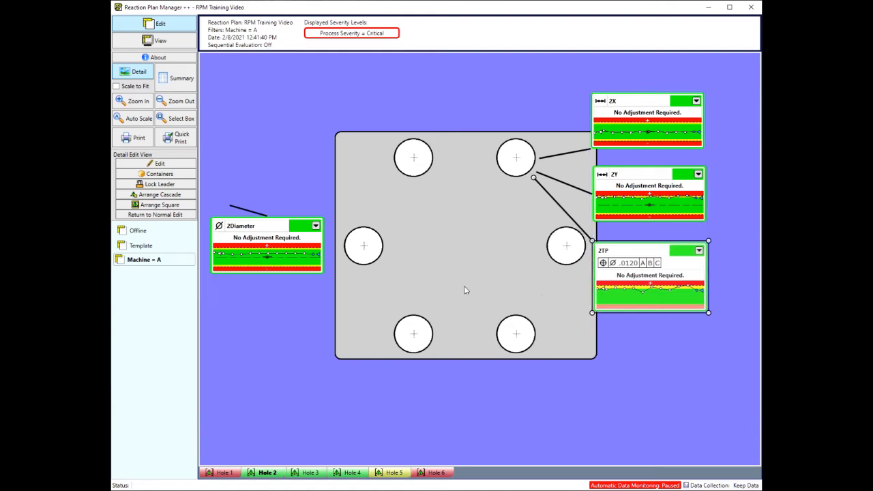
pyautogui.click(284, 246)
pyautogui.click(255, 245)
pyautogui.moveTo(240, 244); pyautogui.dragTo(619, 354)
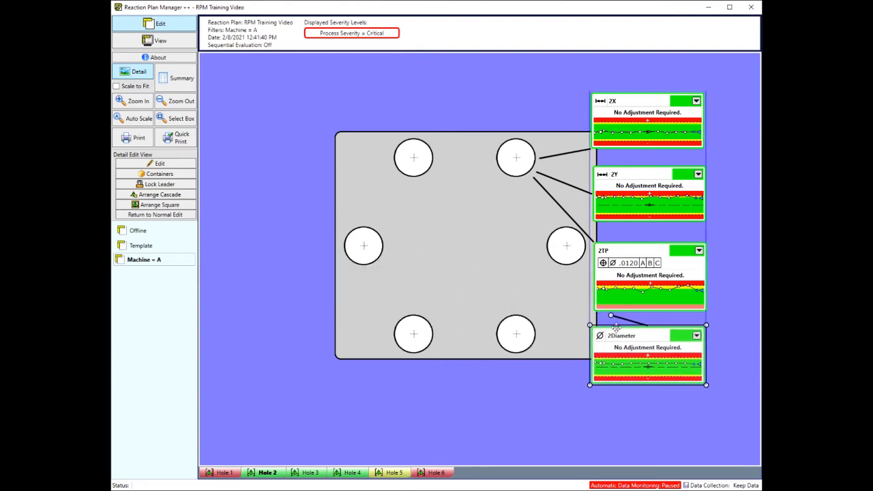
pyautogui.moveTo(611, 316); pyautogui.dragTo(532, 175)
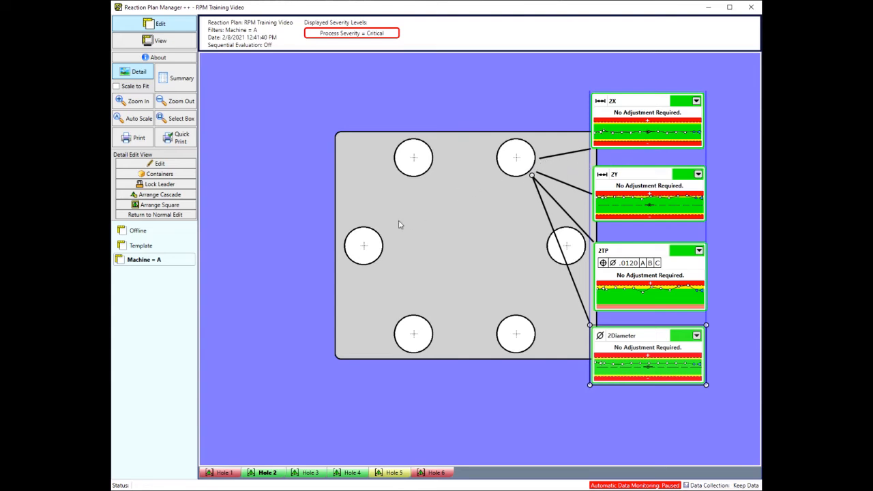
# Insert a new dimension container holding all the Hole 2 dimensions: 2X, 2Y, 2TP and 2Diameter
pyautogui.click(173, 175)
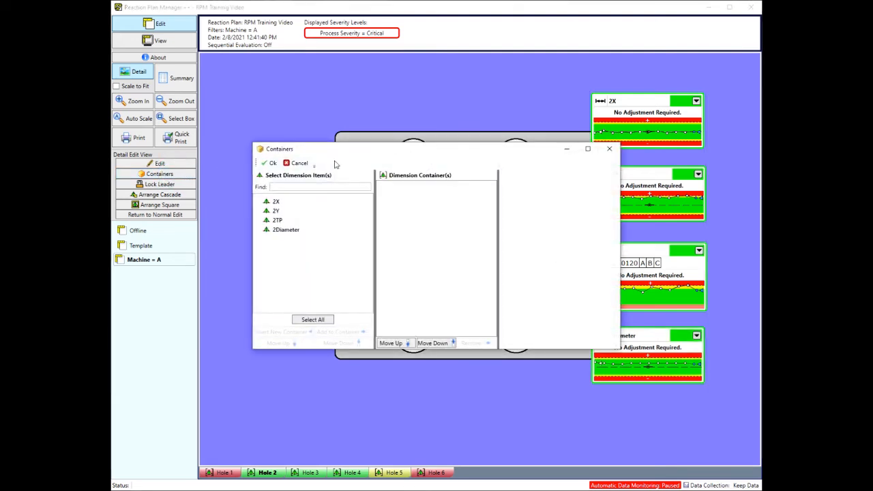
pyautogui.moveTo(432, 151); pyautogui.dragTo(424, 127)
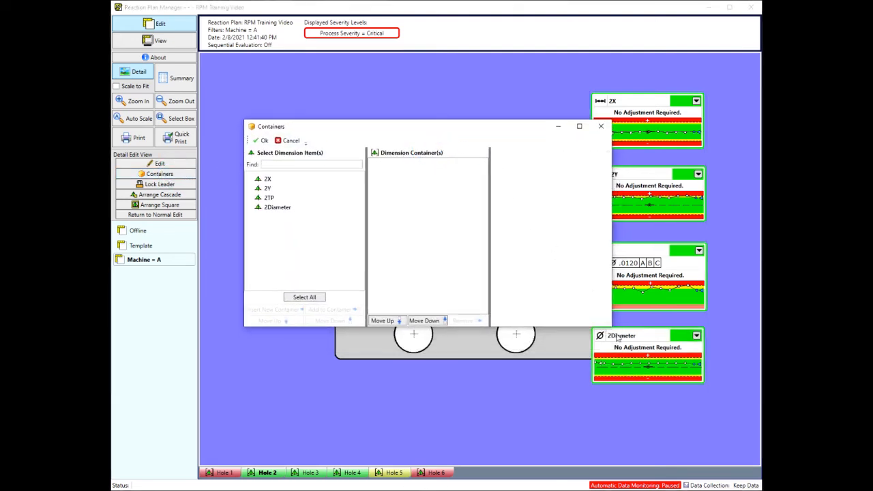
pyautogui.moveTo(613, 327); pyautogui.dragTo(637, 396)
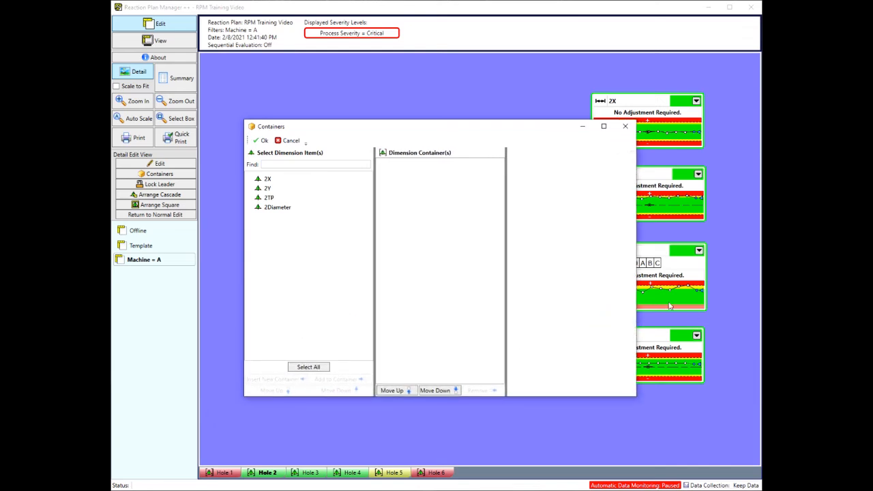
pyautogui.click(300, 367)
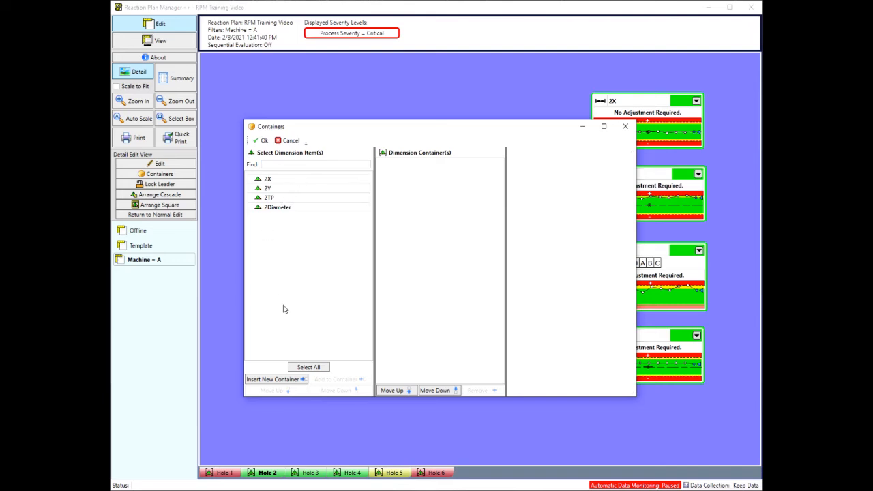
pyautogui.click(277, 380)
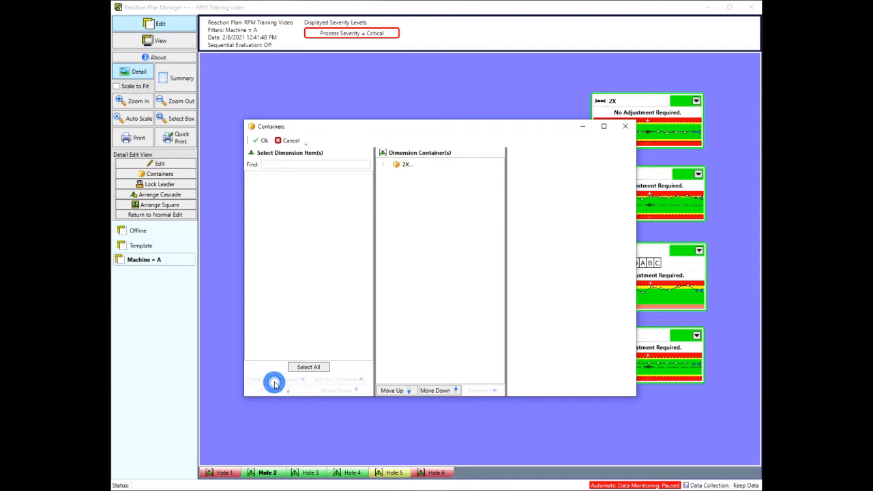
# Name the container Hole 2, give it the Position GD&T symbol, show its header and apply the container settings
pyautogui.click(403, 167)
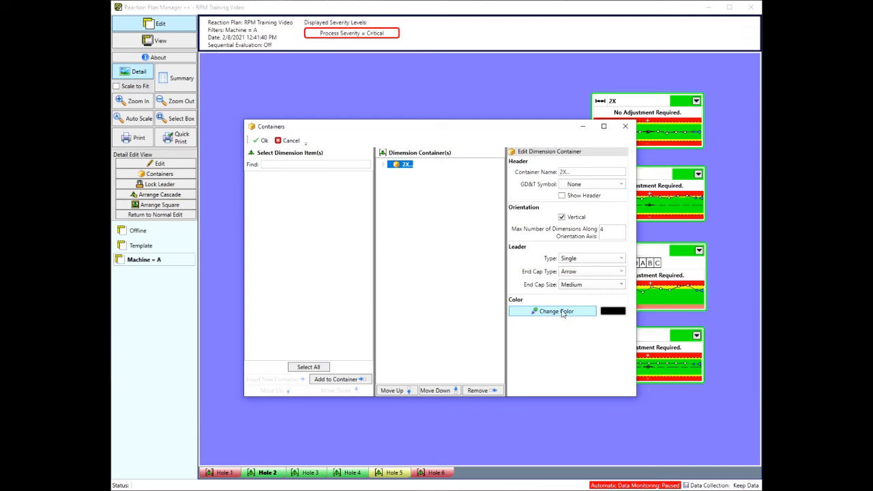
pyautogui.click(593, 174)
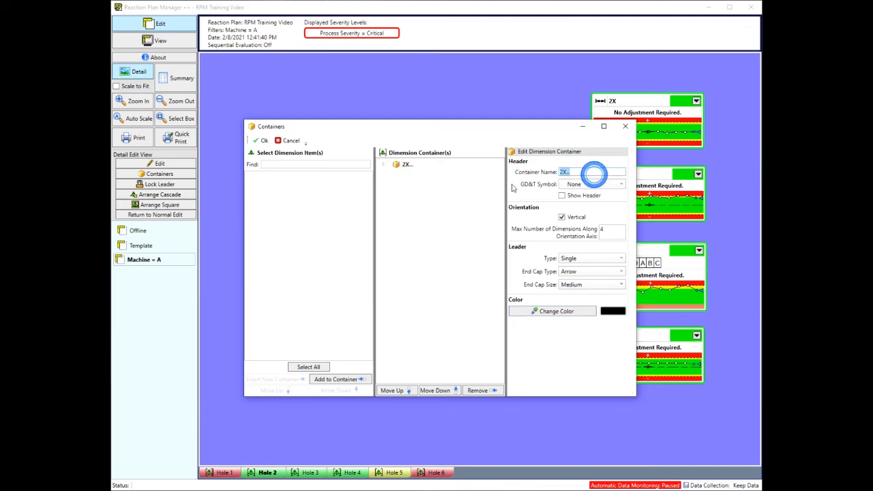
pyautogui.write('Hole')
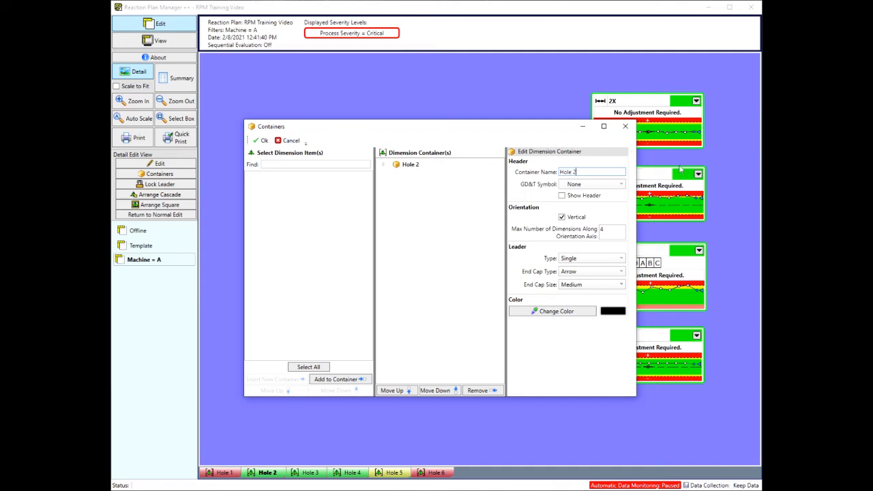
pyautogui.click(595, 191)
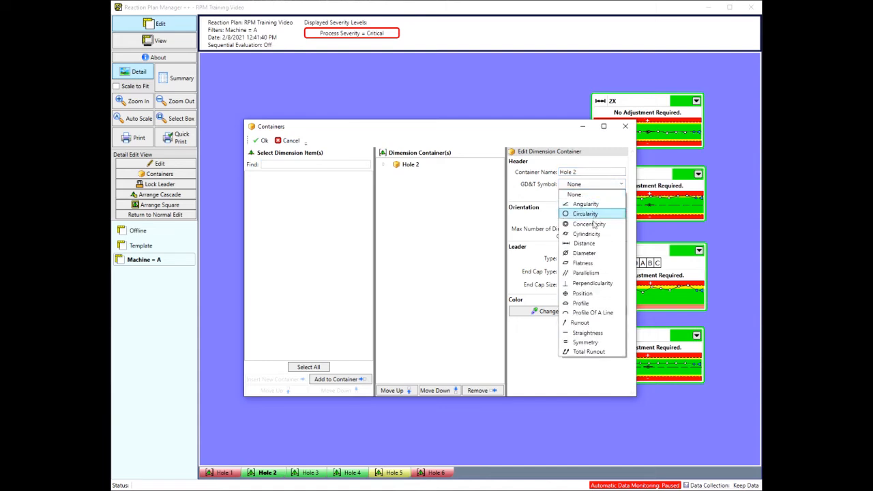
pyautogui.click(582, 293)
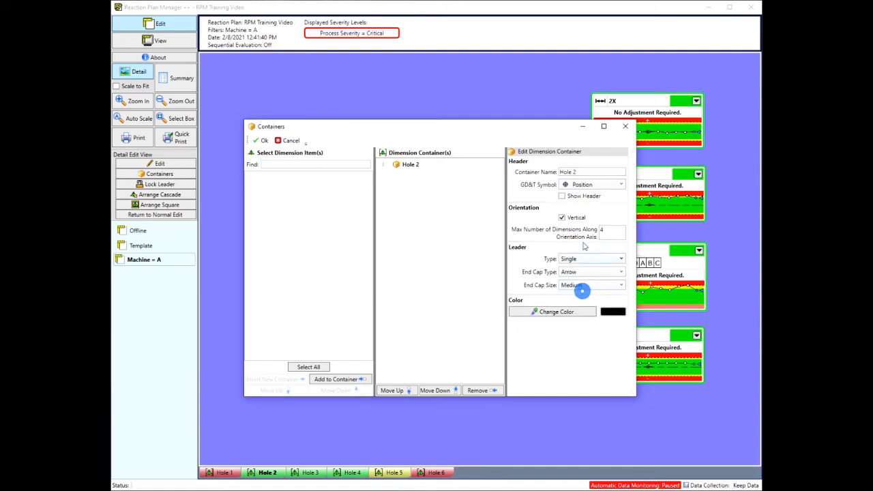
pyautogui.click(562, 196)
pyautogui.click(264, 142)
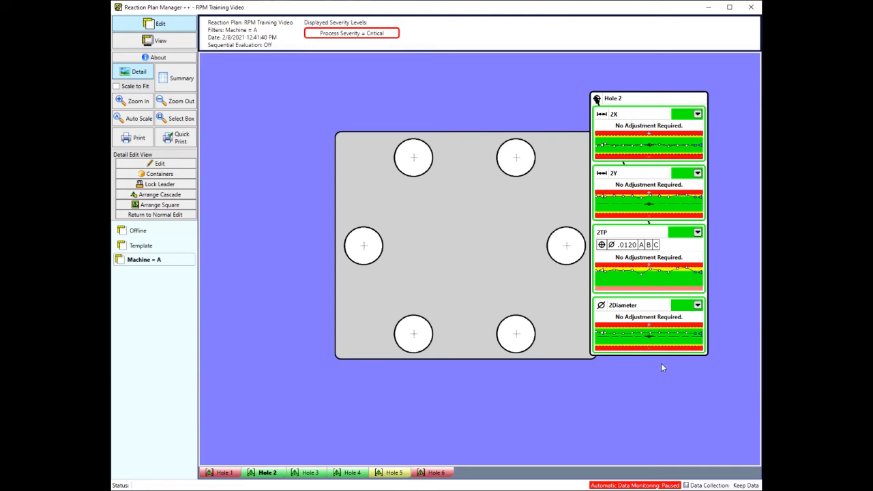
# Move the Hole 2 container just right of the plate and point its leader arrow at the upper-right hole
pyautogui.click(632, 123)
pyautogui.moveTo(595, 98); pyautogui.dragTo(579, 146)
pyautogui.moveTo(615, 174); pyautogui.dragTo(636, 161)
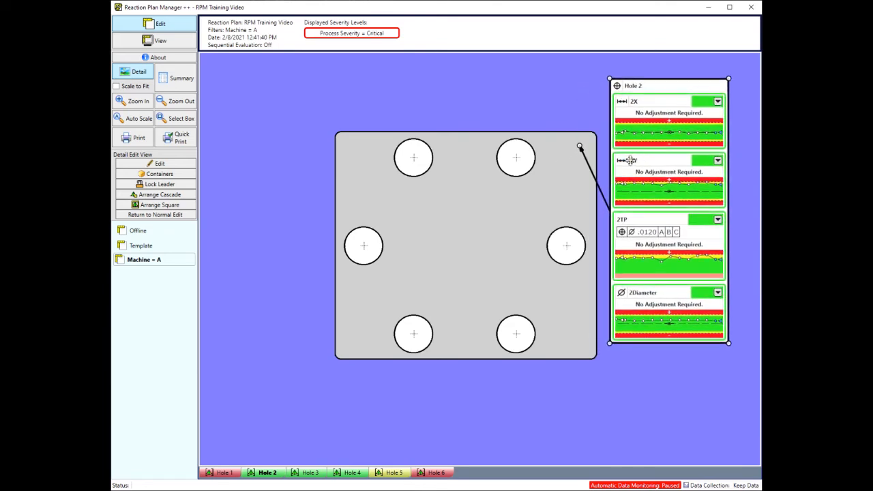
pyautogui.moveTo(579, 146); pyautogui.dragTo(536, 169)
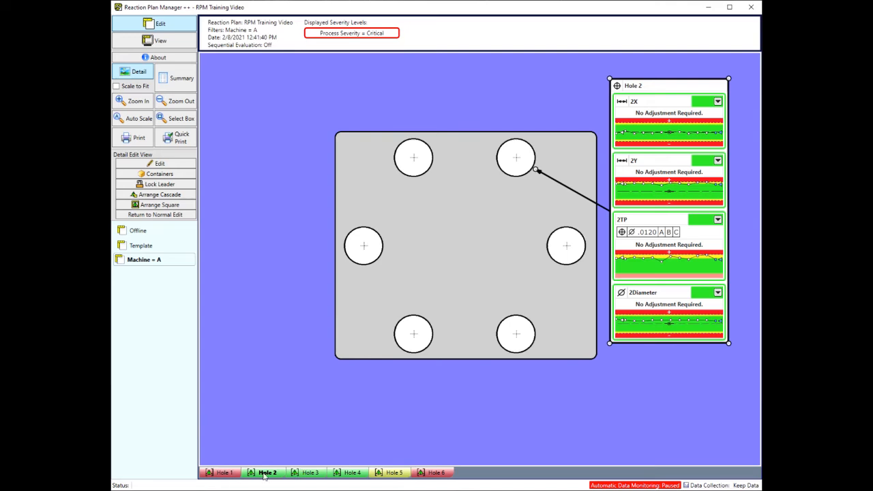
# Switch to the Hole 3 group and move its plate picture toward the middle of the canvas
pyautogui.click(310, 473)
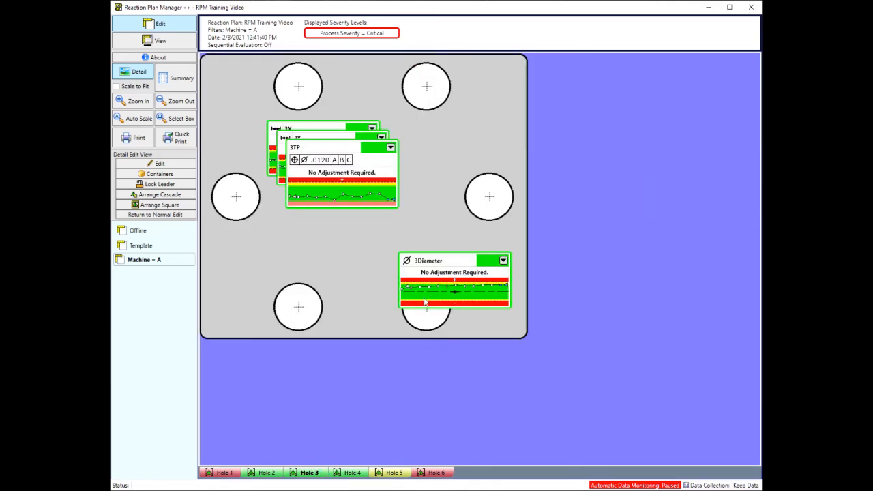
pyautogui.click(280, 280)
pyautogui.moveTo(531, 343); pyautogui.dragTo(652, 418)
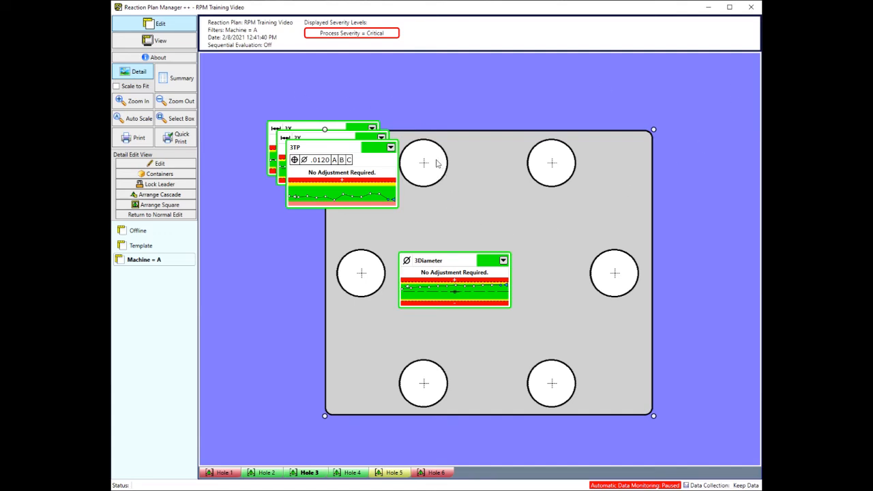
# Insert a new dimension container holding all the Hole 3 dimensions: 3X, 3Y, 3TP and 3Diameter
pyautogui.click(147, 174)
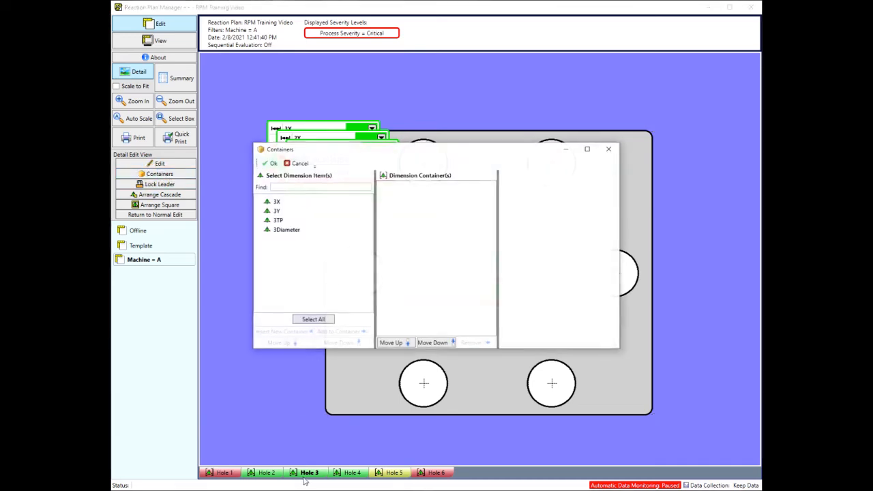
pyautogui.click(301, 318)
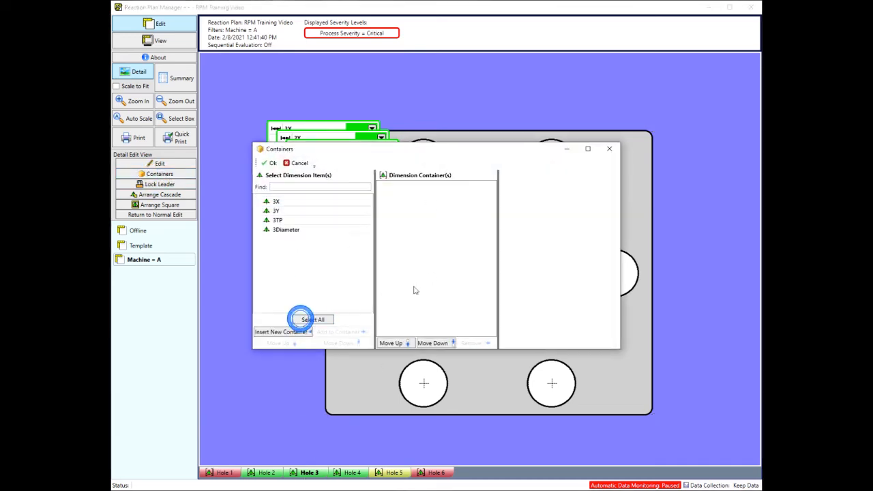
pyautogui.click(274, 333)
# Name the new container Hole 3, set its GD&T symbol to Position and show its header
pyautogui.click(414, 188)
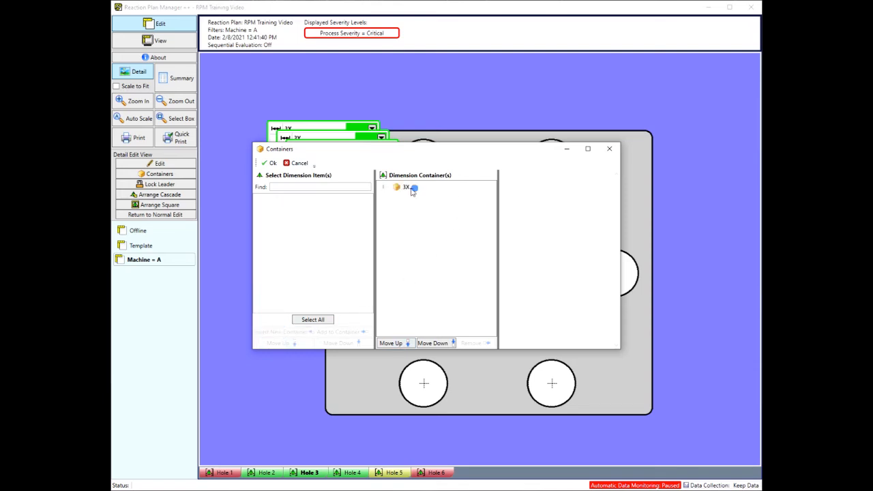
pyautogui.click(582, 194)
pyautogui.moveTo(582, 195); pyautogui.dragTo(514, 193)
pyautogui.write('Hole 3')
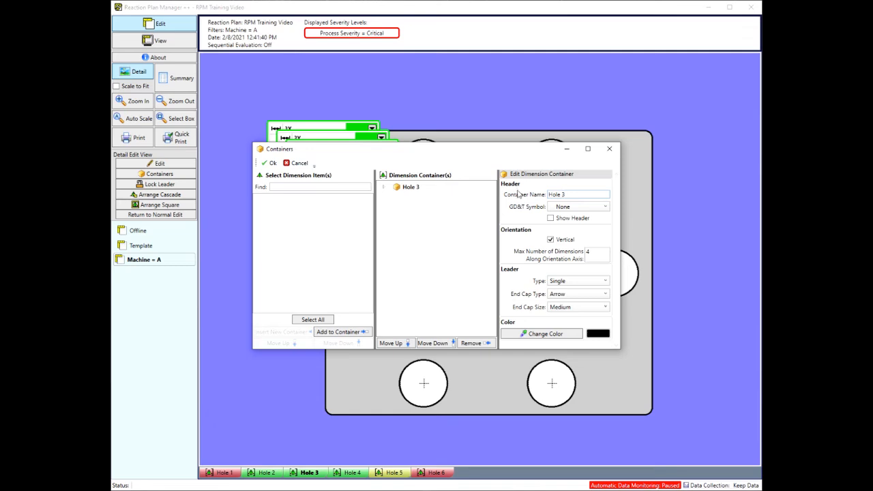
pyautogui.click(565, 206)
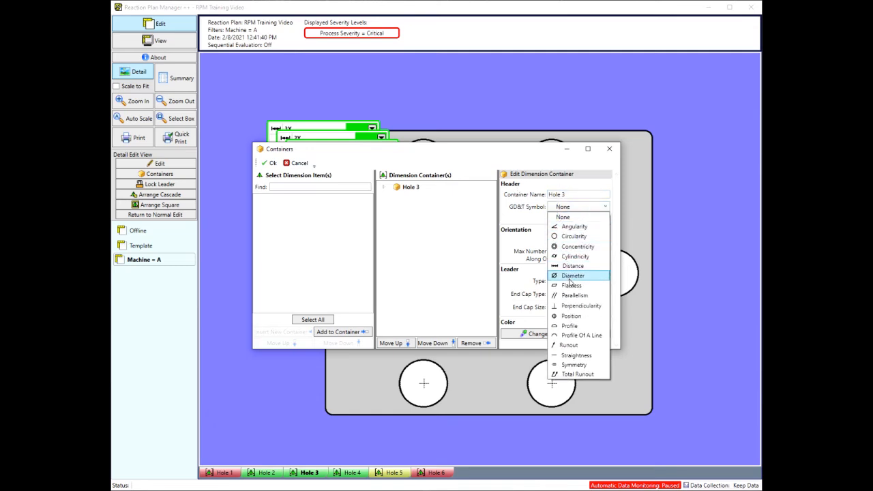
pyautogui.click(579, 316)
pyautogui.click(552, 219)
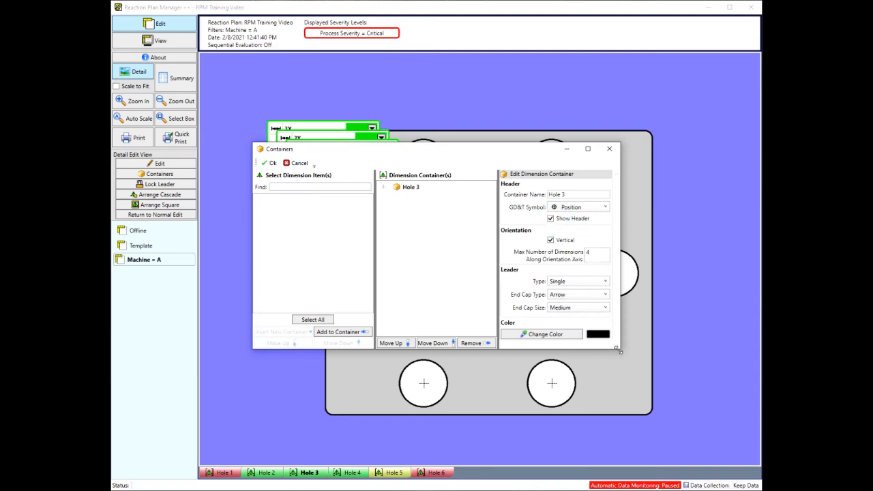
# Turn off vertical orientation for the Hole 3 container and apply the container settings
pyautogui.moveTo(617, 349); pyautogui.dragTo(641, 364)
pyautogui.click(570, 241)
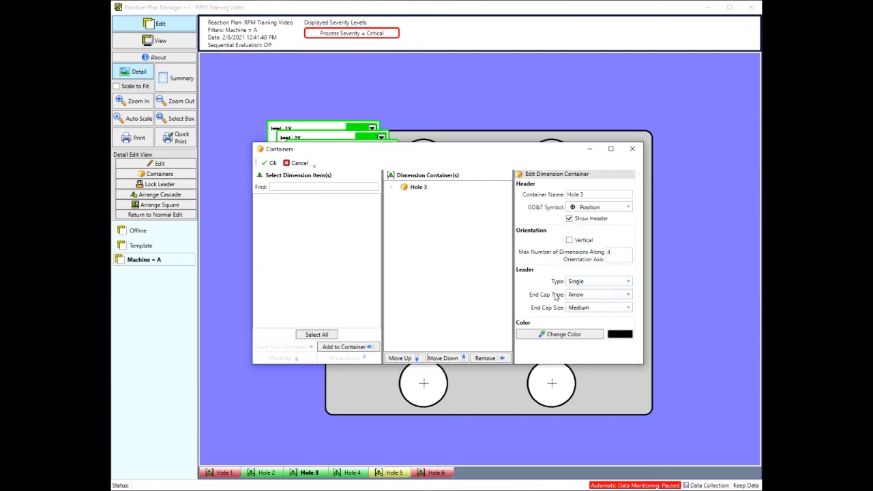
pyautogui.click(269, 163)
# Move the Hole 3 container above the plate and shift the plate picture down to clear it
pyautogui.moveTo(439, 181); pyautogui.dragTo(451, 126)
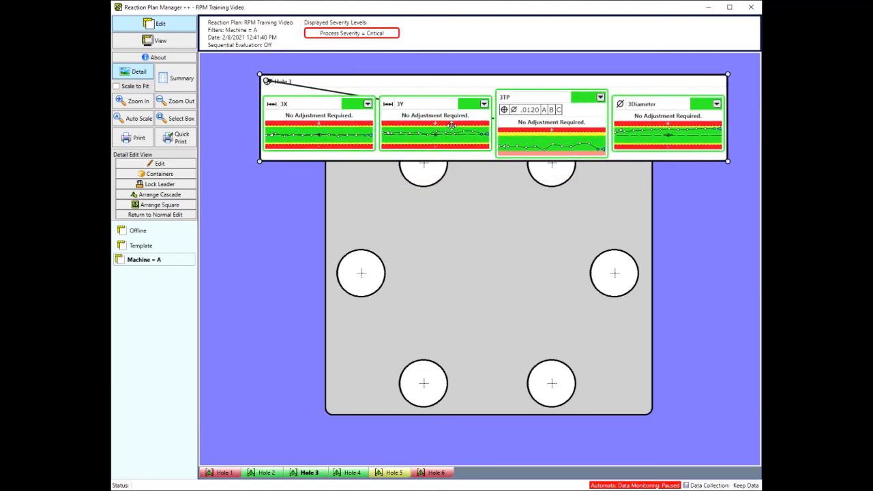
pyautogui.click(454, 220)
pyautogui.moveTo(654, 417); pyautogui.dragTo(650, 450)
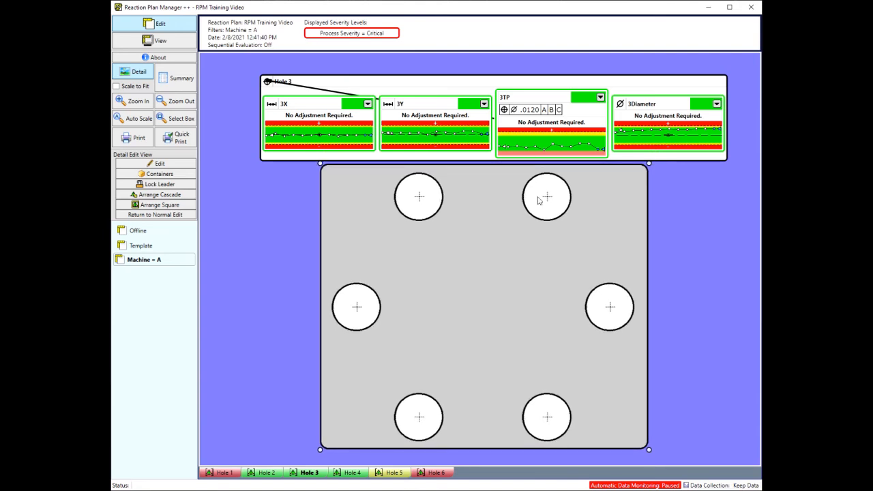
# Nudge the Hole 3 container up and clear of the plate, and point its leader arrow at the plate's upper-left hole
pyautogui.moveTo(448, 85); pyautogui.dragTo(439, 79)
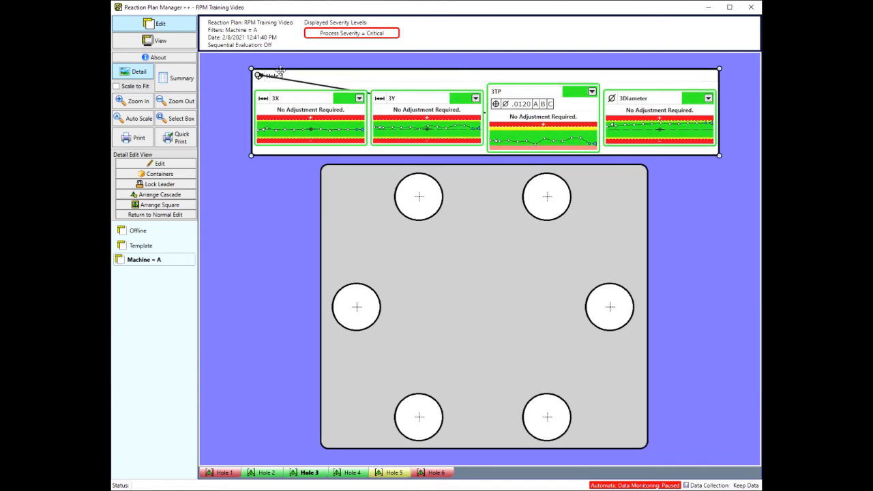
pyautogui.moveTo(259, 75); pyautogui.dragTo(442, 182)
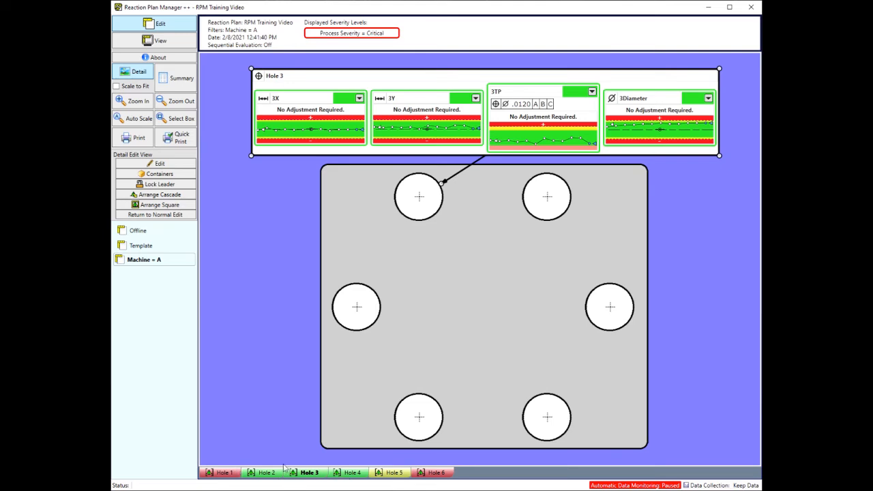
# In the Hole 4 group, shift the plate picture and insert a new container holding 4X, 4Y, 4TP and 4Diameter
pyautogui.click(346, 477)
pyautogui.click(368, 268)
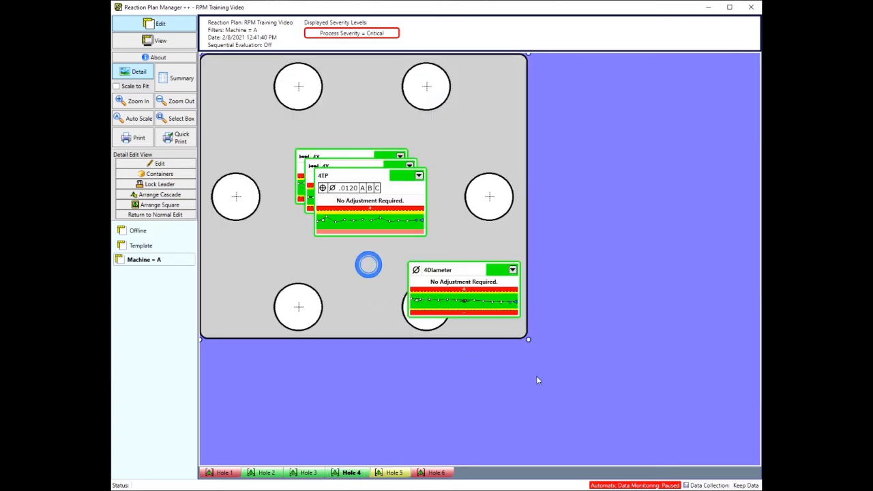
pyautogui.moveTo(530, 339); pyautogui.dragTo(671, 411)
pyautogui.click(147, 174)
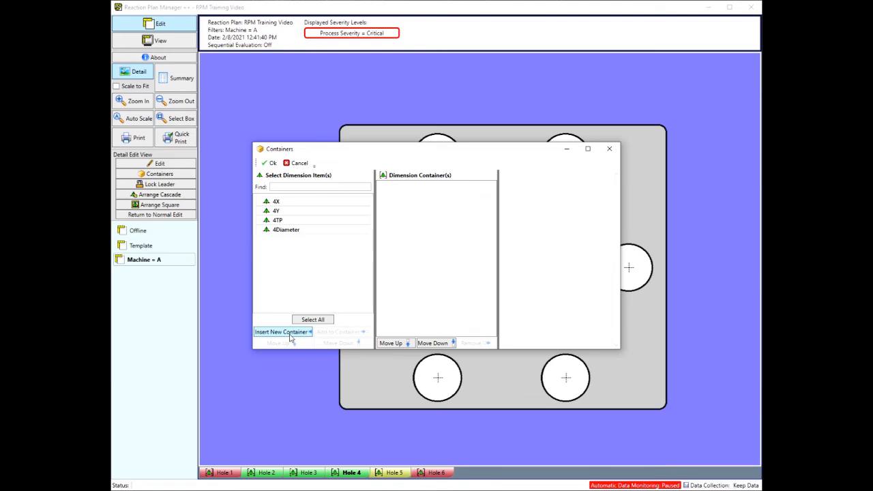
pyautogui.click(288, 332)
# Name the new container Hole 4 and set its GD&T symbol to Position
pyautogui.click(407, 187)
pyautogui.click(571, 195)
pyautogui.moveTo(570, 194); pyautogui.dragTo(498, 195)
pyautogui.write('Hole 3')
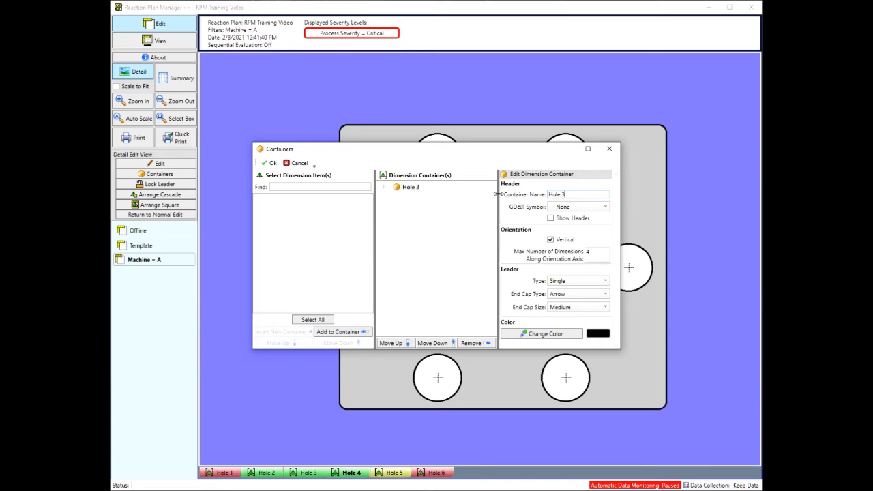
pyautogui.moveTo(571, 194); pyautogui.dragTo(561, 195)
pyautogui.write('4')
pyautogui.click(568, 207)
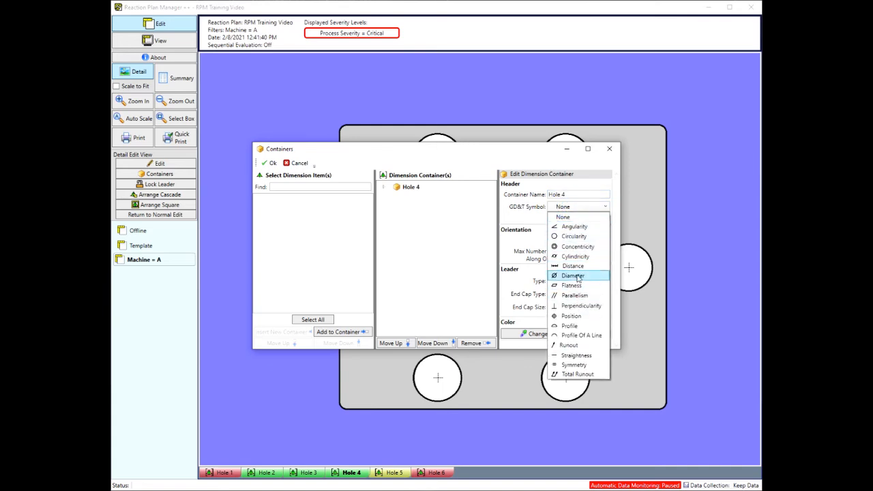
pyautogui.click(578, 316)
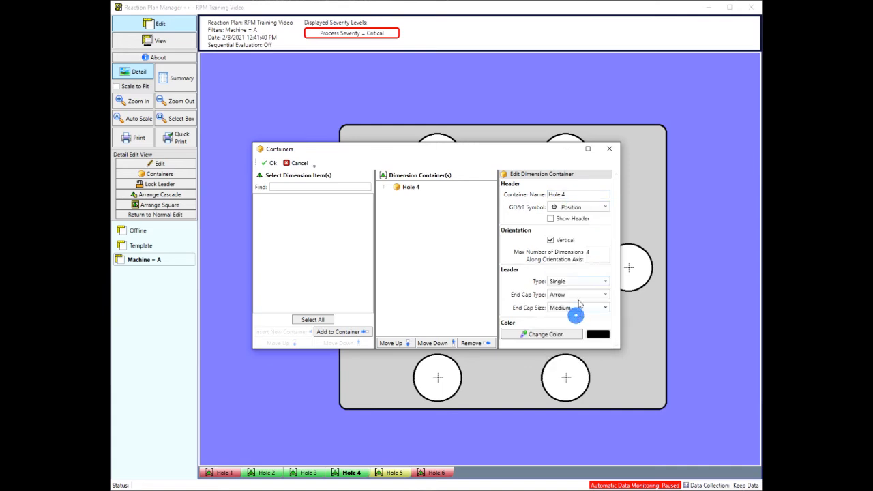
# Turn off vertical orientation for the Hole 4 container, limit it to 2 dimensions along the orientation axis, and apply the settings
pyautogui.click(551, 240)
pyautogui.doubleClick(591, 253)
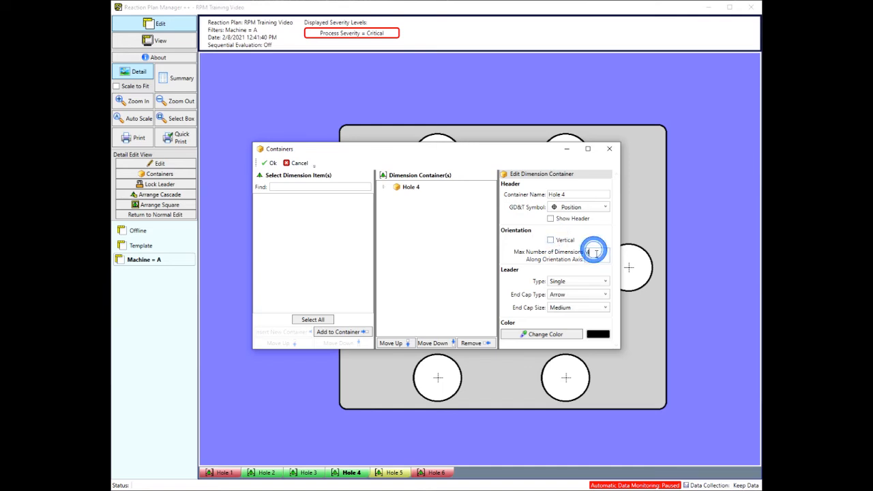
pyautogui.write('2')
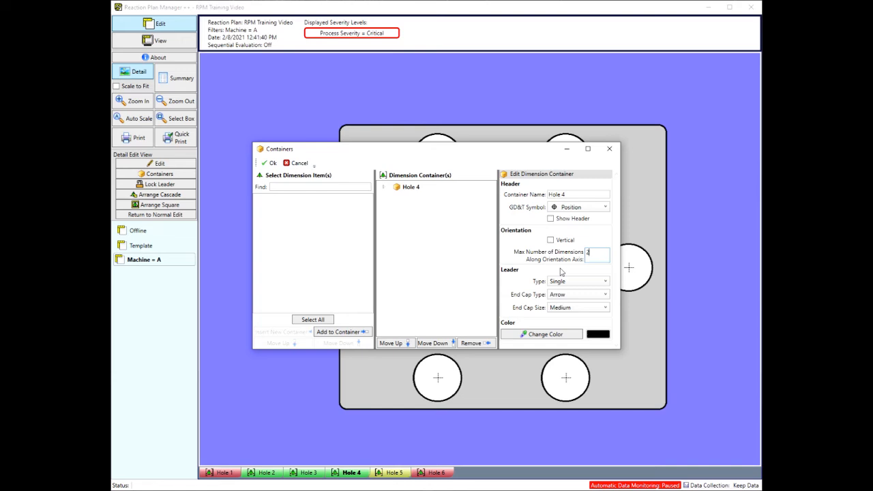
pyautogui.click(384, 187)
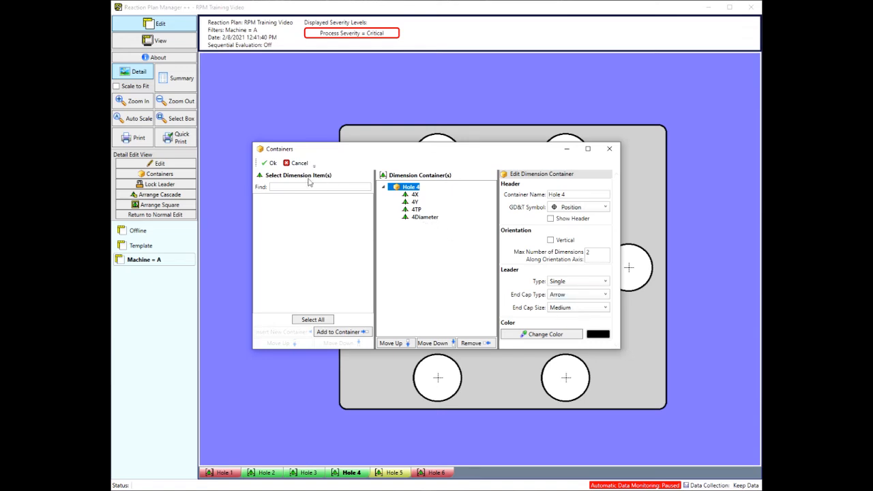
pyautogui.click(268, 163)
# Shift the plate picture to the right and place the Hole 4 container beside its left edge
pyautogui.click(473, 211)
pyautogui.click(583, 281)
pyautogui.moveTo(665, 407); pyautogui.dragTo(711, 405)
pyautogui.moveTo(485, 231); pyautogui.dragTo(407, 365)
pyautogui.click(486, 189)
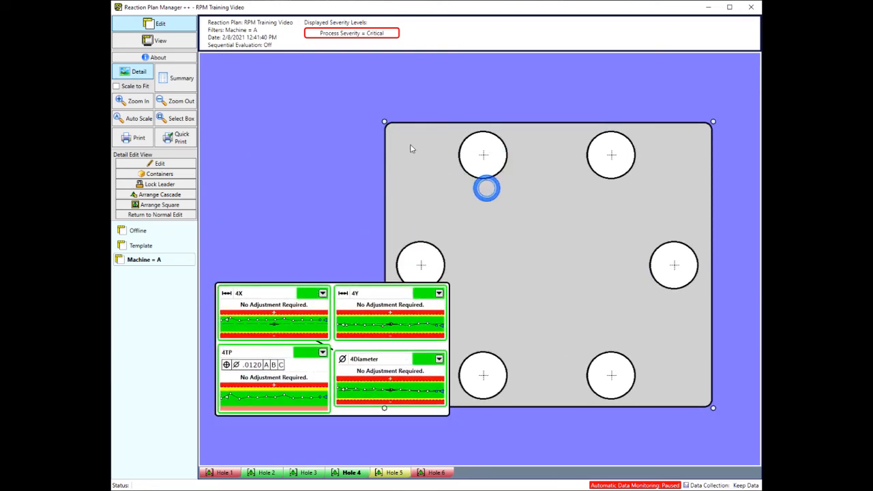
pyautogui.moveTo(385, 122); pyautogui.dragTo(413, 120)
pyautogui.moveTo(330, 315); pyautogui.dragTo(333, 272)
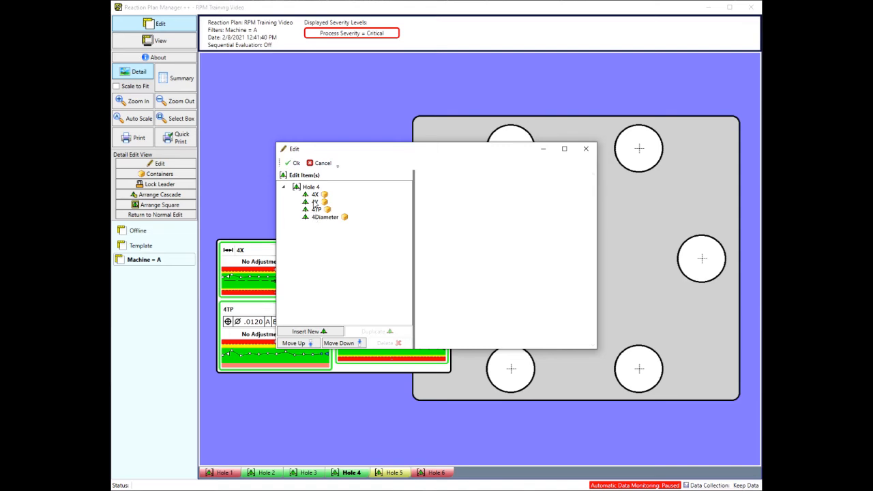
# Resize the Hole 4 group's plate picture to a scale factor of 0.8
pyautogui.click(305, 188)
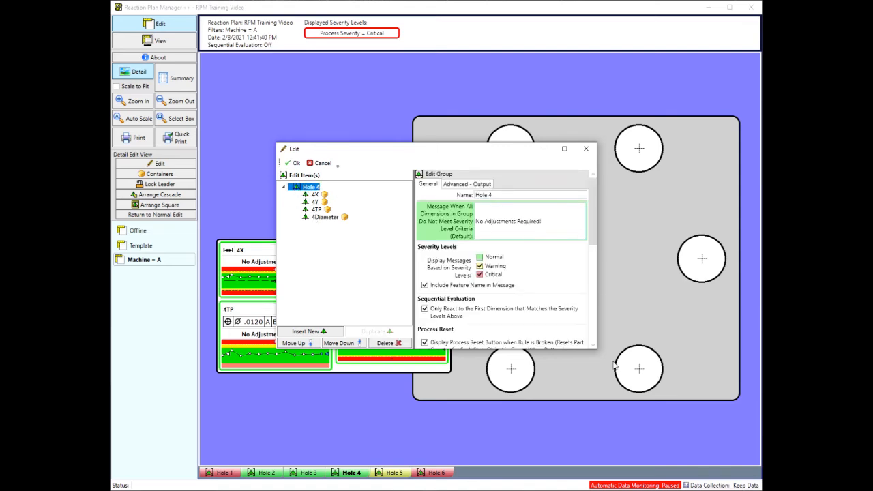
pyautogui.moveTo(596, 353); pyautogui.dragTo(634, 402)
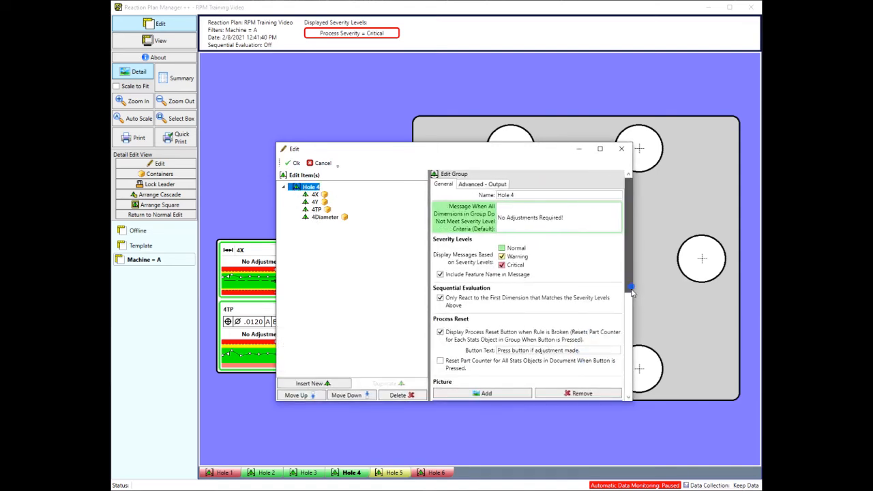
pyautogui.scroll(-3, 635, 351)
pyautogui.scroll(-3, 636, 352)
pyautogui.click(579, 382)
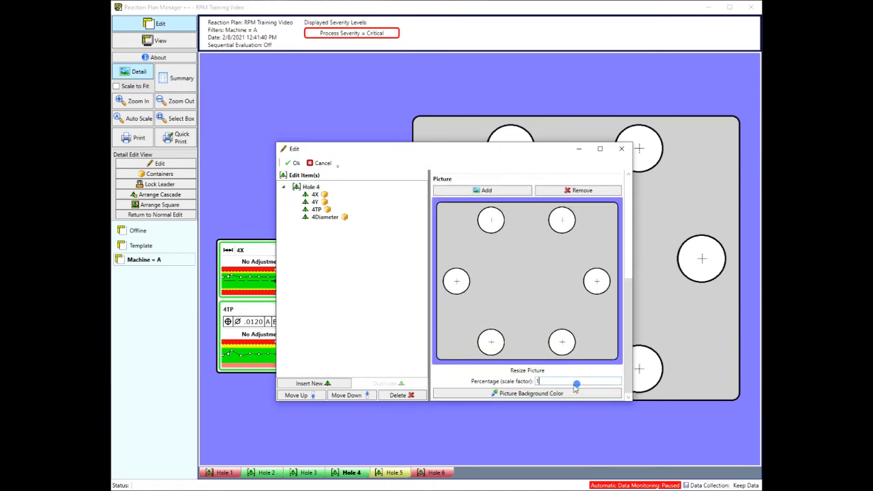
pyautogui.write('0.8')
pyautogui.click(296, 163)
# Separate the plate picture from the Hole 4 container and point the container's leader arrow at the plate's middle-left hole
pyautogui.click(466, 205)
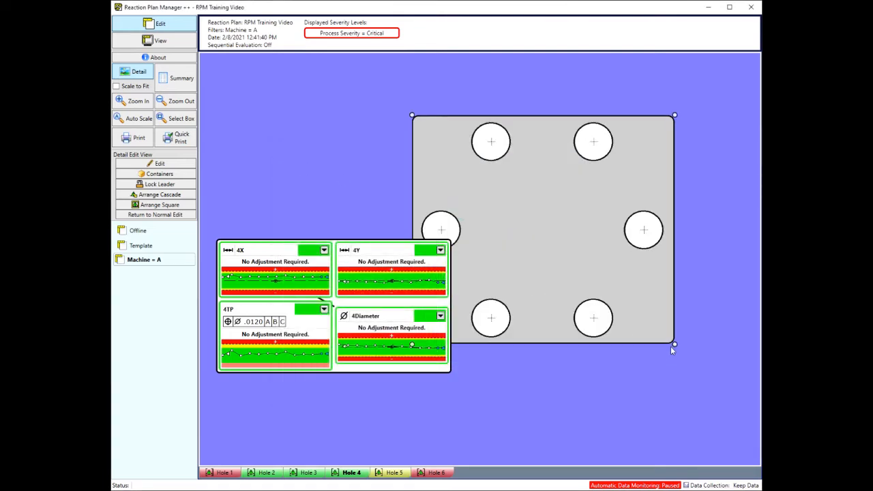
pyautogui.moveTo(547, 300); pyautogui.dragTo(603, 341)
pyautogui.click(331, 276)
pyautogui.moveTo(332, 278); pyautogui.dragTo(332, 239)
pyautogui.moveTo(222, 205); pyautogui.dragTo(478, 271)
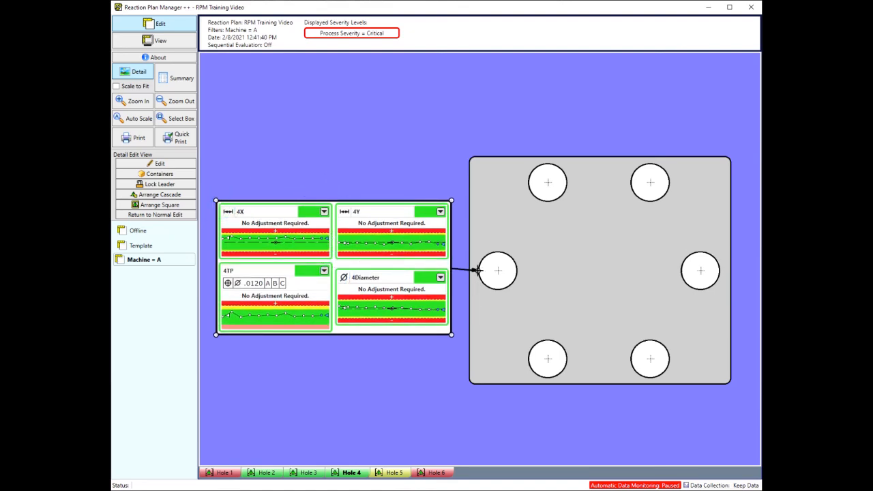
pyautogui.moveTo(386, 272); pyautogui.dragTo(386, 245)
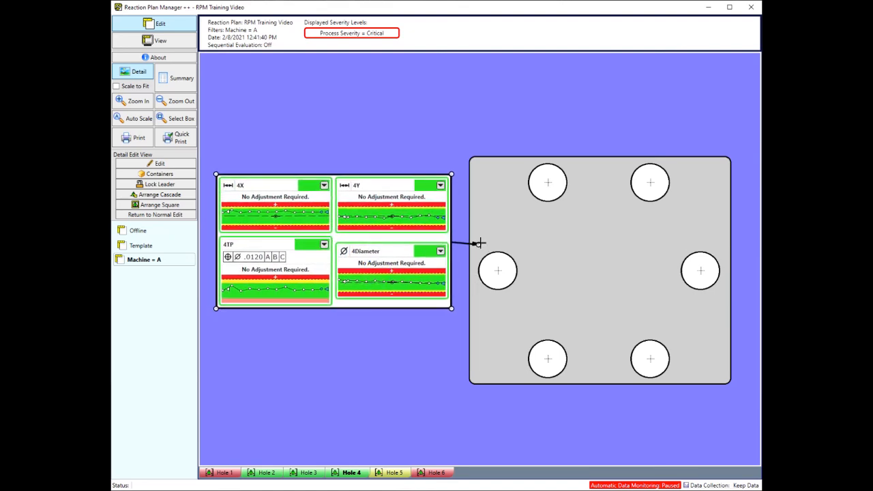
pyautogui.moveTo(479, 243); pyautogui.dragTo(480, 255)
# In the Hole 5 group, insert a new container holding all dimensions: 5X, 5Y, 5TP and 5Diameter
pyautogui.click(395, 472)
pyautogui.scroll(-1, 381, 304)
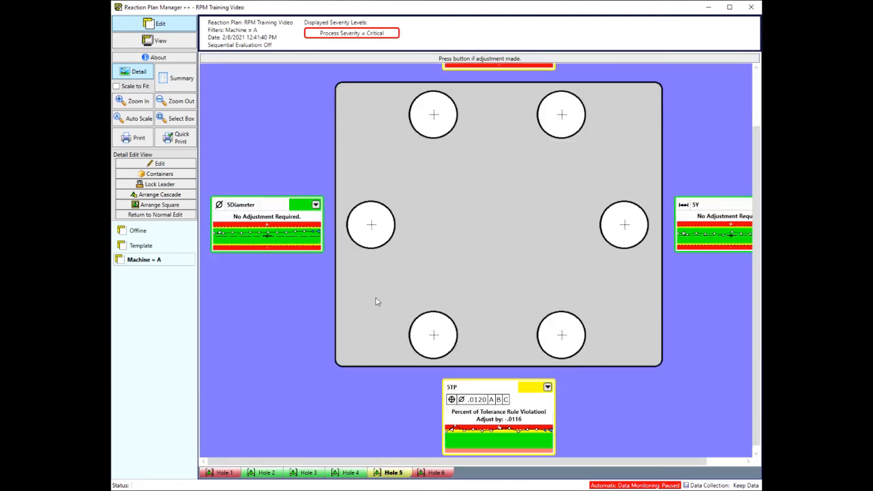
pyautogui.click(137, 174)
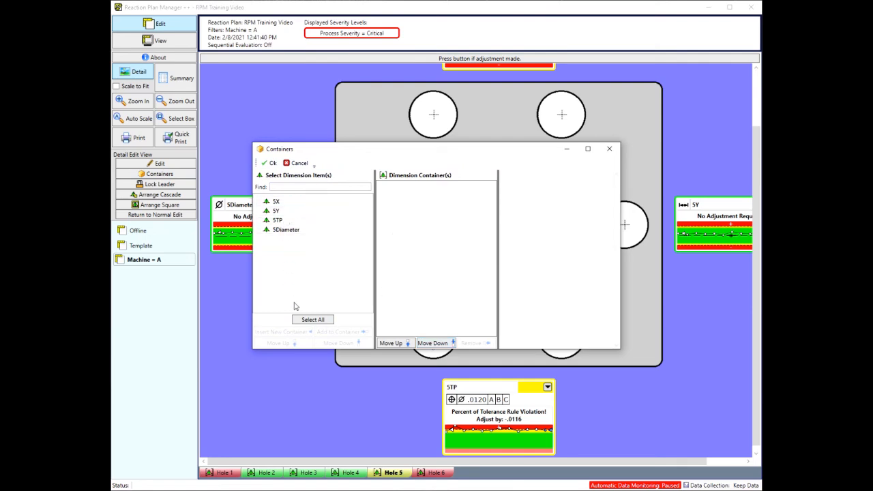
pyautogui.click(307, 320)
pyautogui.click(293, 333)
# Name the new container Hole 5 and set its GD&T symbol to Position
pyautogui.click(408, 187)
pyautogui.click(569, 193)
pyautogui.doubleClick(569, 193)
pyautogui.write('Hole 5')
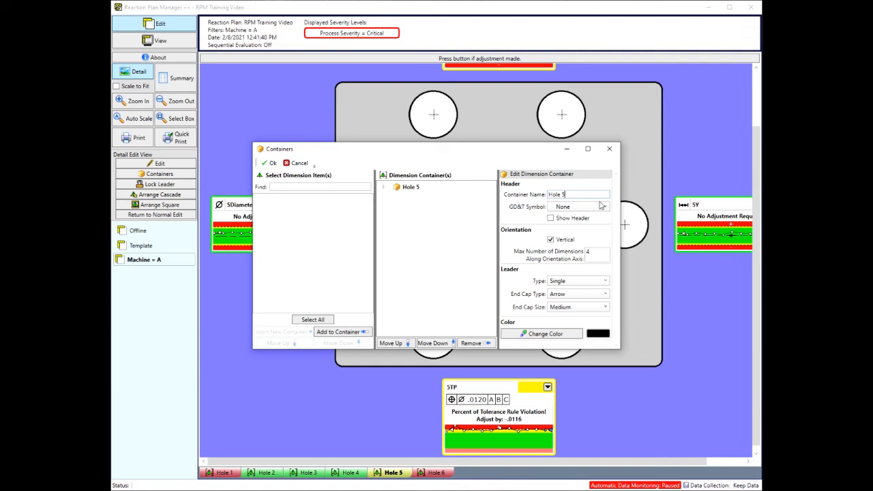
pyautogui.click(602, 206)
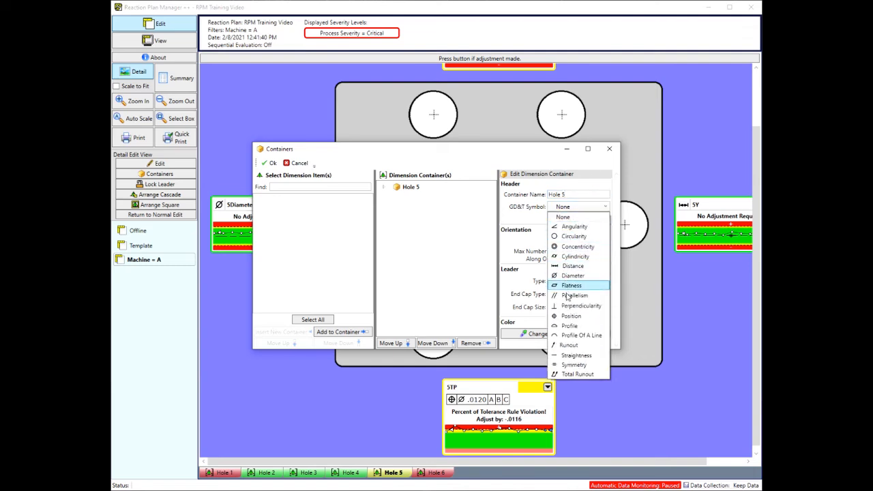
pyautogui.click(569, 316)
# Show the Hole 5 container's header, turn off its vertical orientation and apply the container settings
pyautogui.click(551, 219)
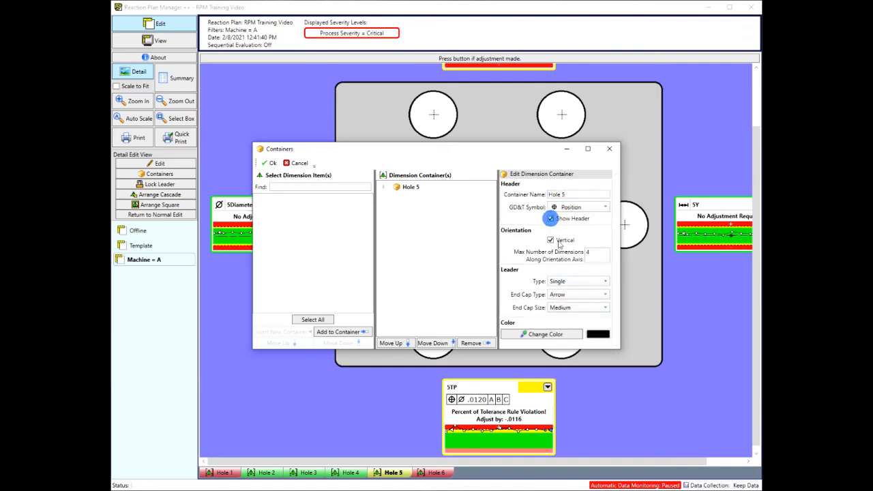
pyautogui.click(551, 241)
pyautogui.click(270, 164)
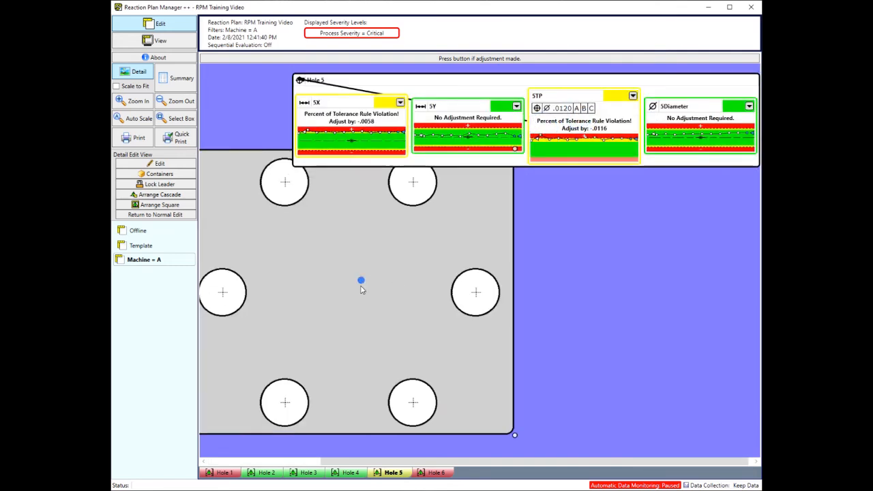
# Move the plate picture up and place the Hole 5 container directly below it
pyautogui.moveTo(513, 435); pyautogui.dragTo(564, 359)
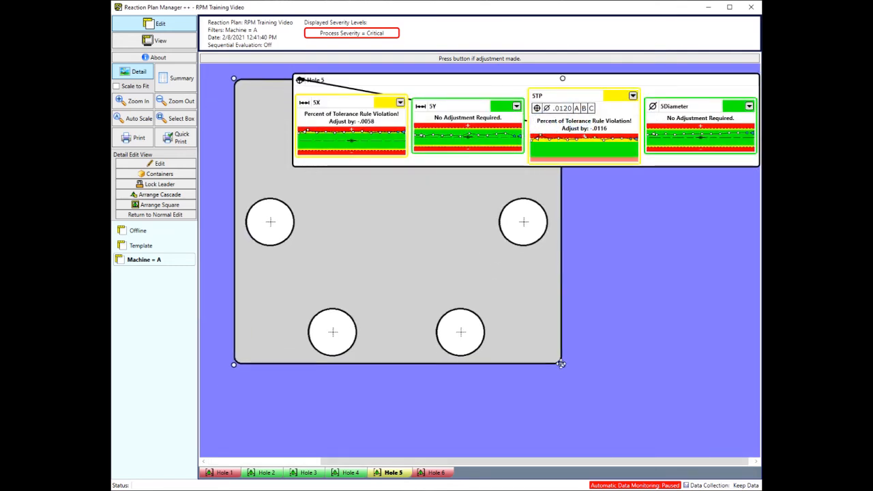
pyautogui.moveTo(503, 139)
pyautogui.mouseDown()
pyautogui.moveTo(506, 187)
pyautogui.moveTo(479, 407)
pyautogui.moveTo(446, 409)
pyautogui.mouseUp()
pyautogui.scroll(-1, 494, 343)
pyautogui.moveTo(510, 373); pyautogui.dragTo(499, 375)
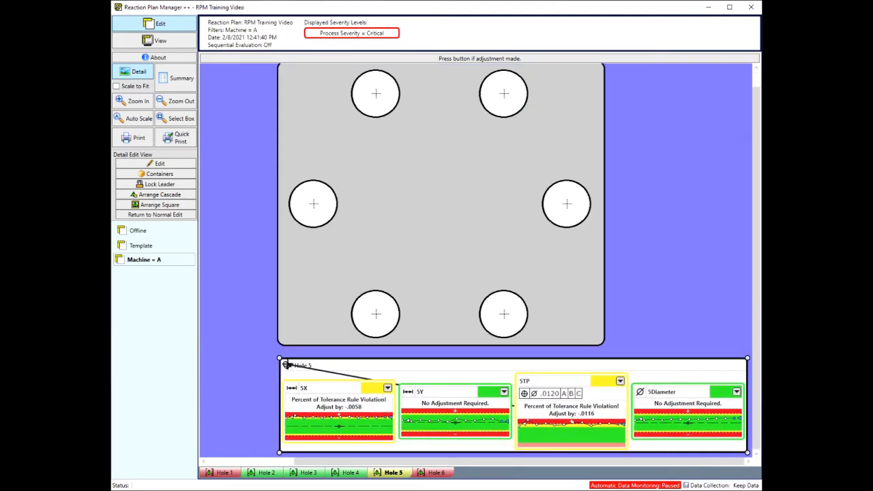
# Point the Hole 5 leader arrow at the plate's lower-left hole and lock it, centring the plate picture above the container
pyautogui.moveTo(289, 362); pyautogui.dragTo(398, 328)
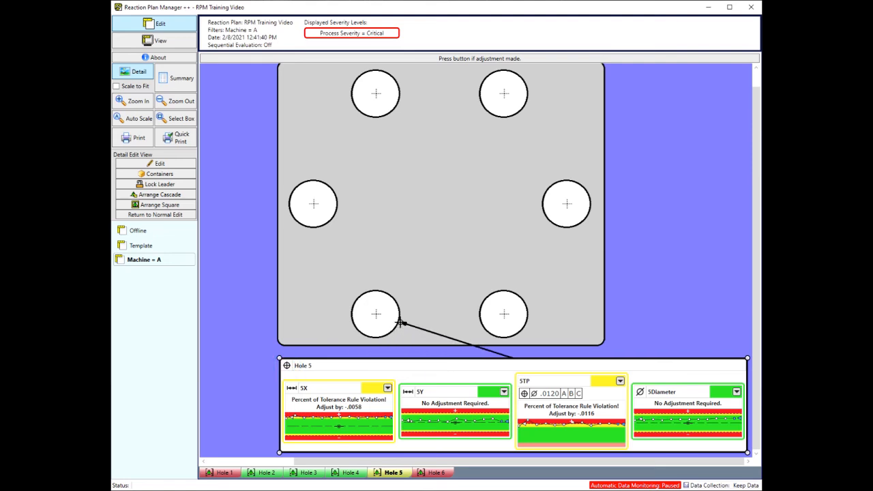
pyautogui.moveTo(419, 363); pyautogui.dragTo(419, 374)
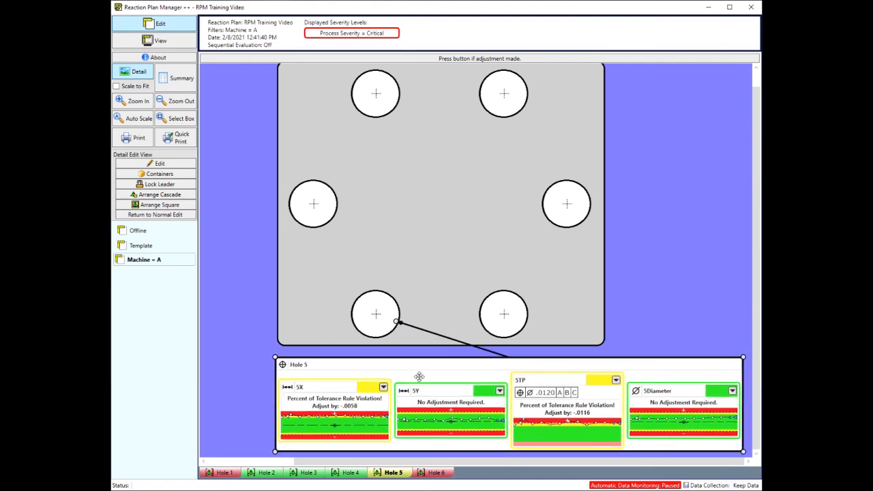
pyautogui.click(153, 186)
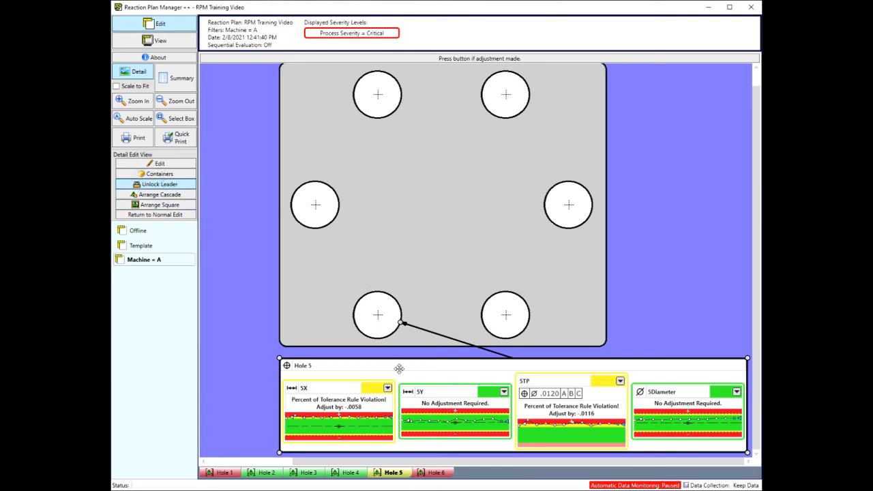
pyautogui.moveTo(400, 371); pyautogui.dragTo(351, 372)
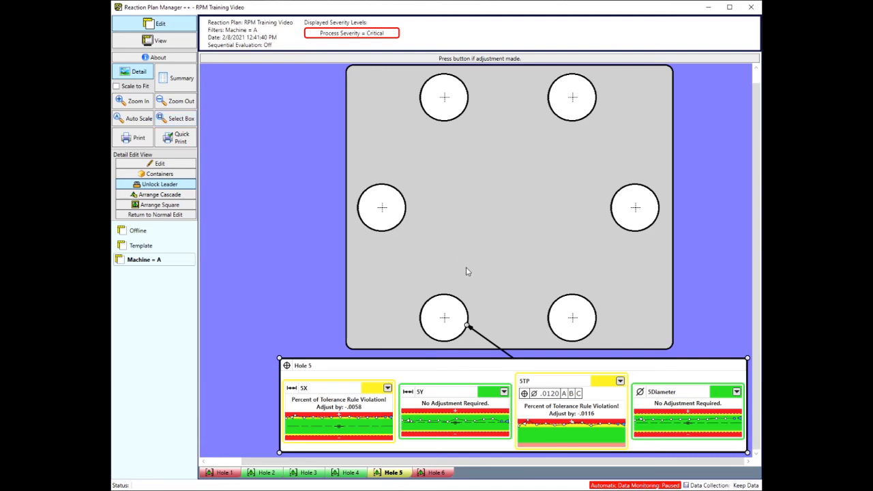
# Zoom in and out on the Hole 5 layout to inspect the plate, leader and container at different scales
pyautogui.scroll(1, 467, 268)
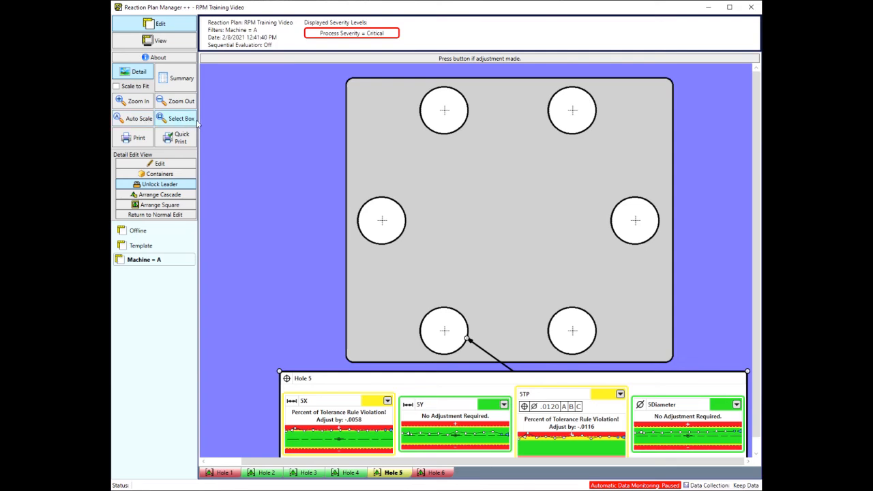
pyautogui.click(138, 102)
pyautogui.click(139, 102)
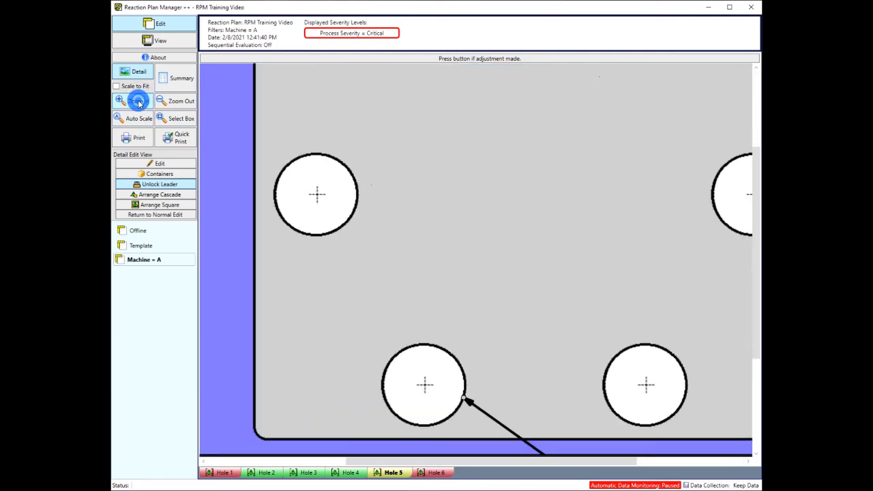
pyautogui.click(139, 102)
pyautogui.click(139, 103)
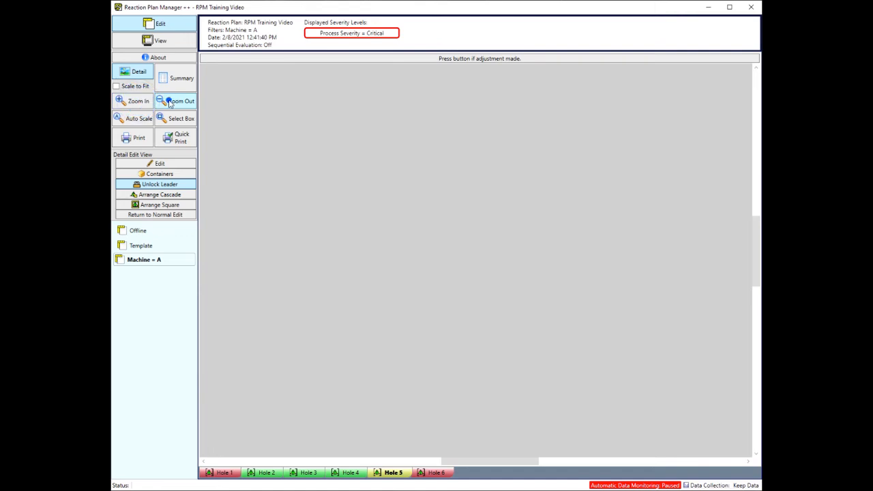
pyautogui.click(166, 101)
pyautogui.click(169, 103)
pyautogui.click(170, 102)
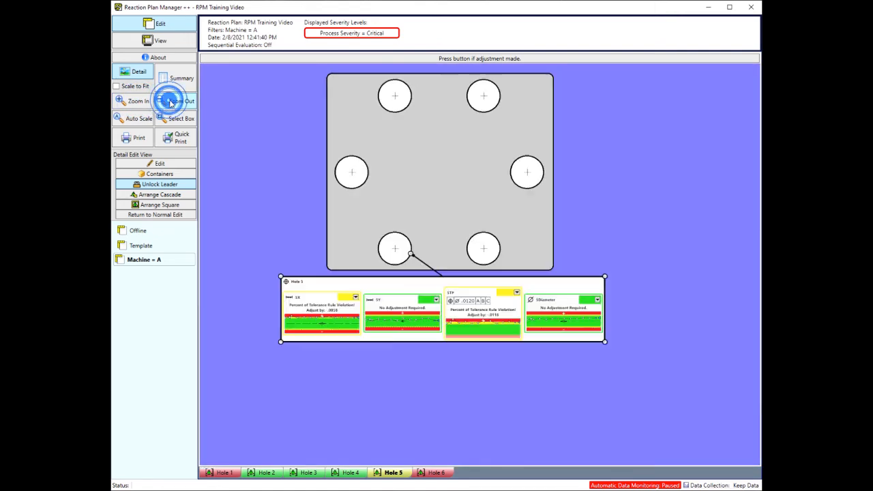
pyautogui.click(174, 102)
pyautogui.click(180, 104)
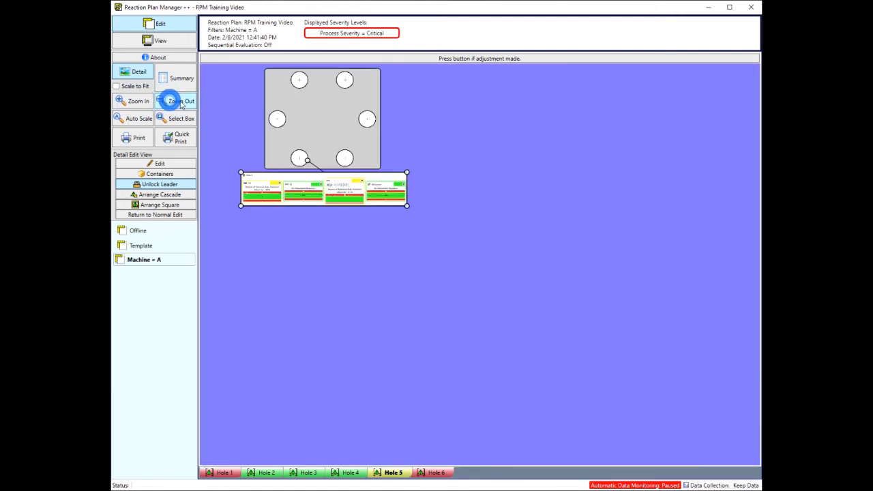
# Examine the Hole 5 layout at automatic scale and zoomed in on the 5Y dimension
pyautogui.click(138, 119)
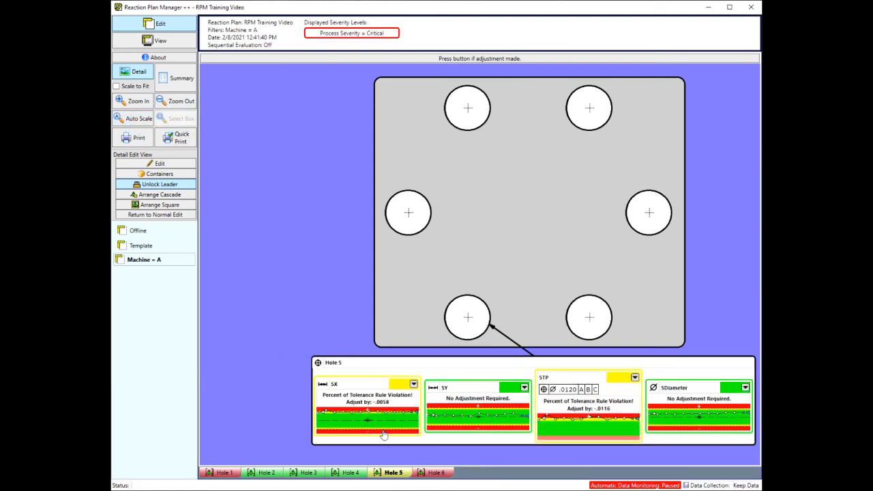
pyautogui.moveTo(429, 457); pyautogui.dragTo(511, 477)
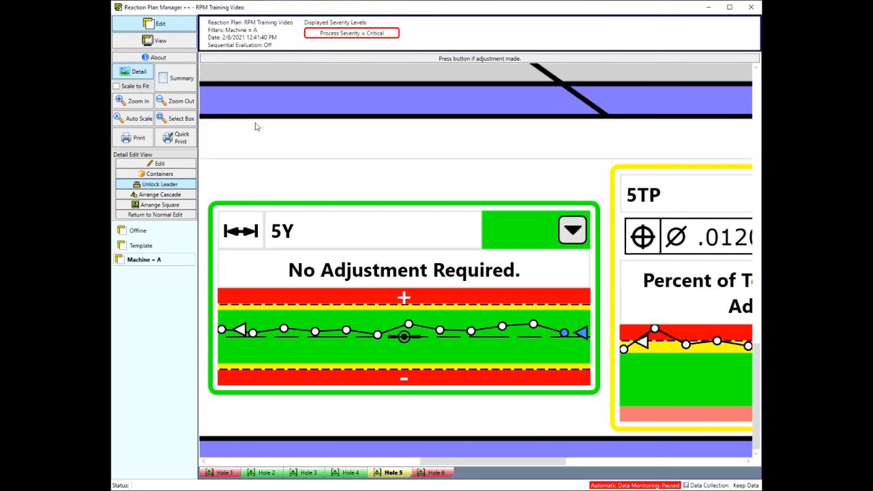
pyautogui.click(139, 120)
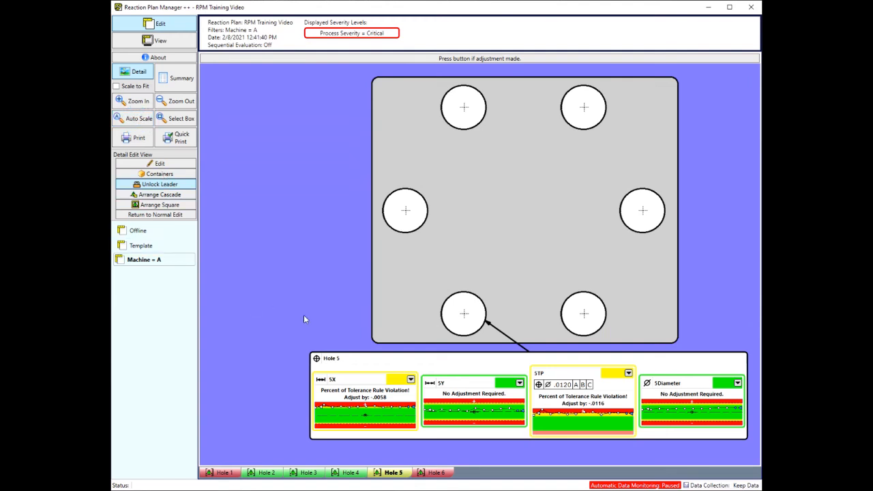
# In the Hole 6 group, move the plate picture slightly inward and insert a new container holding all its dimensions
pyautogui.click(437, 474)
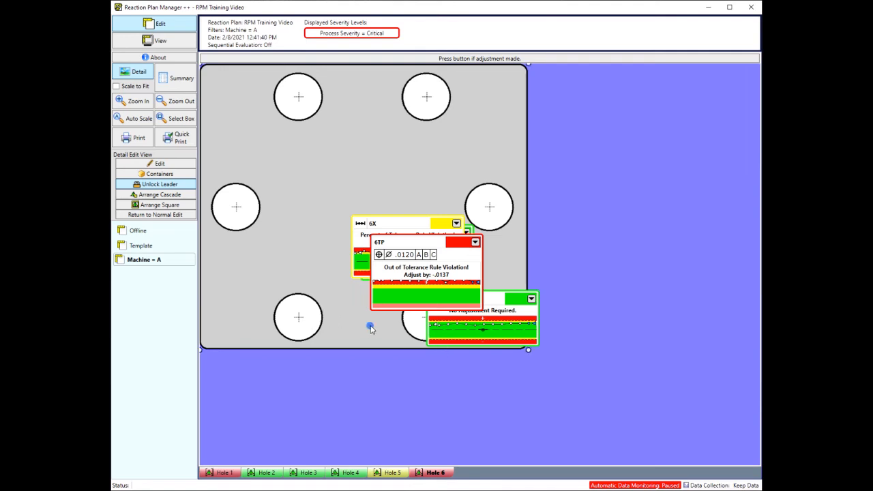
pyautogui.moveTo(528, 350); pyautogui.dragTo(569, 366)
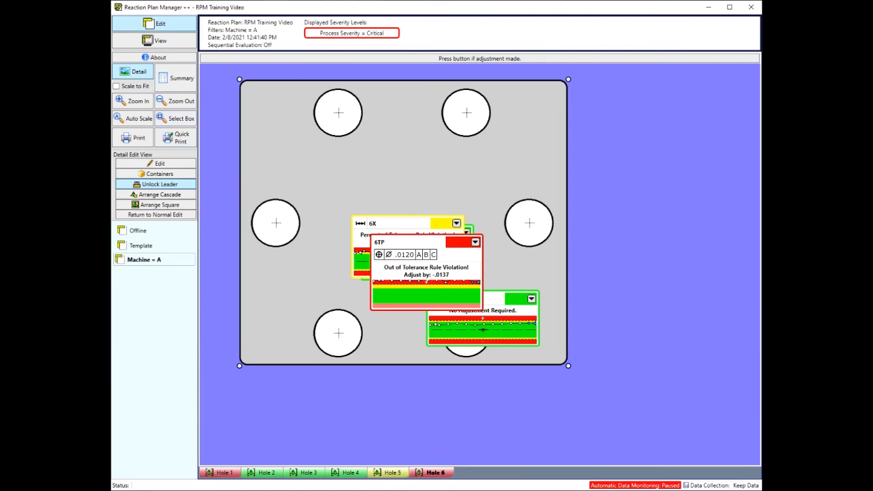
pyautogui.click(150, 175)
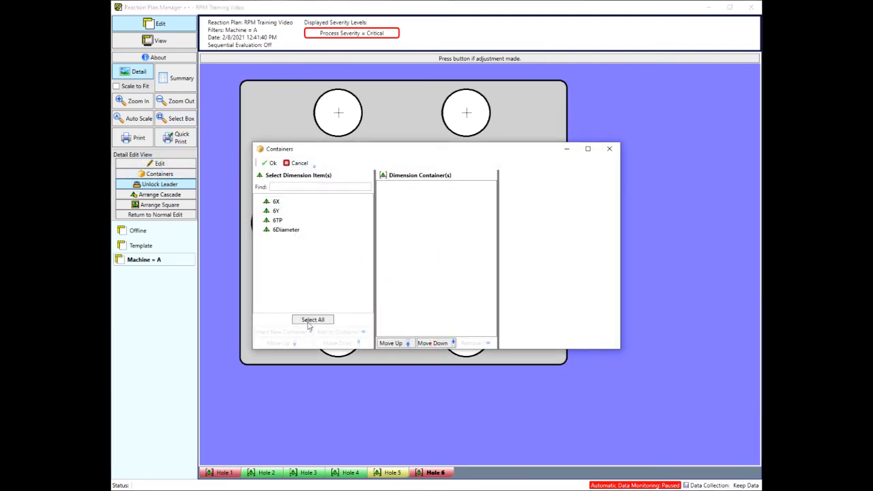
pyautogui.click(314, 320)
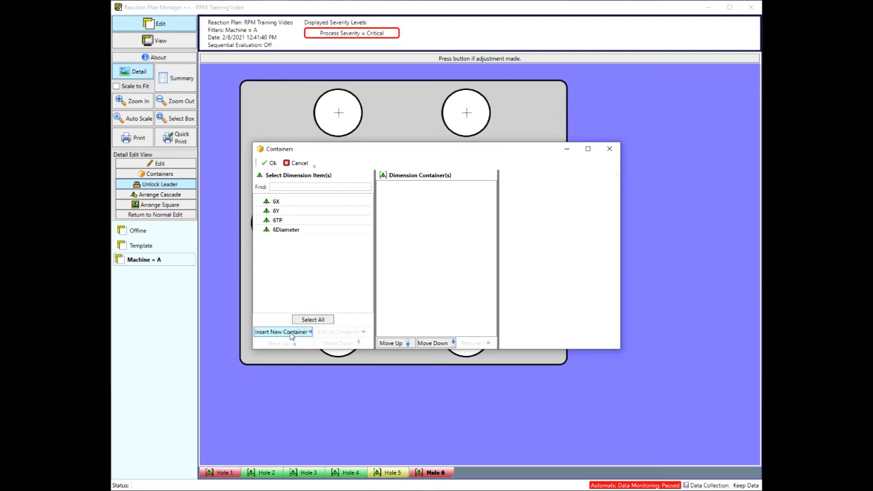
pyautogui.click(289, 332)
# Name the container Hole 6, give it the Position symbol, show its header, turn off vertical orientation and apply the settings
pyautogui.click(402, 187)
pyautogui.click(577, 195)
pyautogui.write('Hole 6')
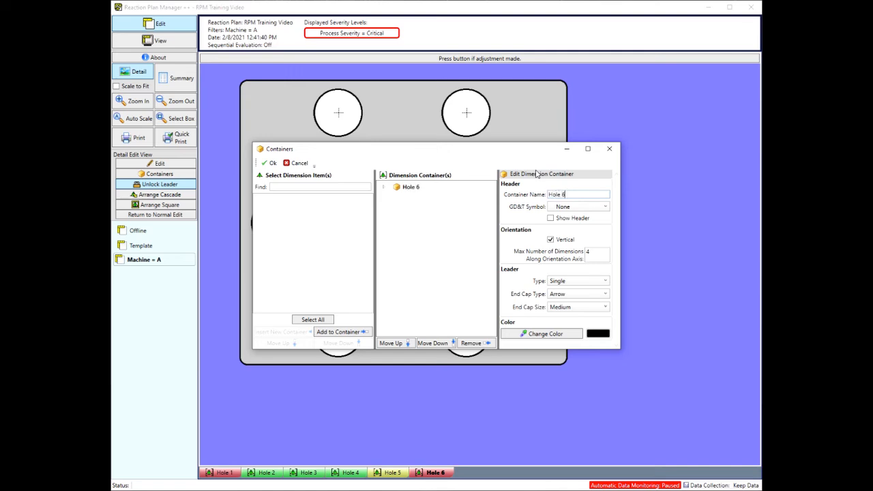
pyautogui.click(576, 207)
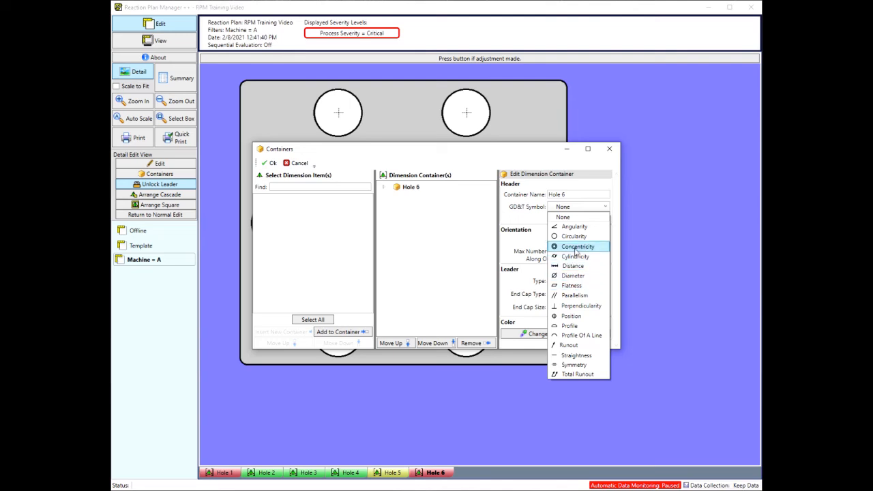
pyautogui.click(573, 317)
pyautogui.click(550, 219)
pyautogui.click(550, 240)
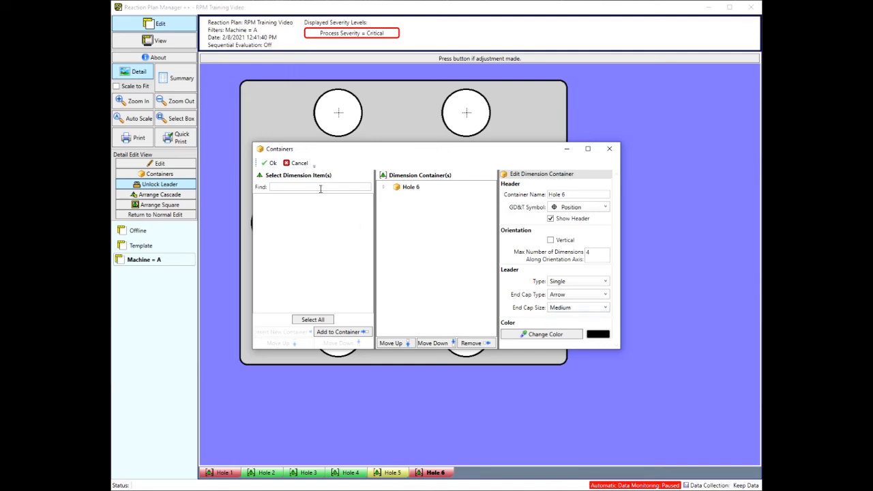
pyautogui.click(266, 164)
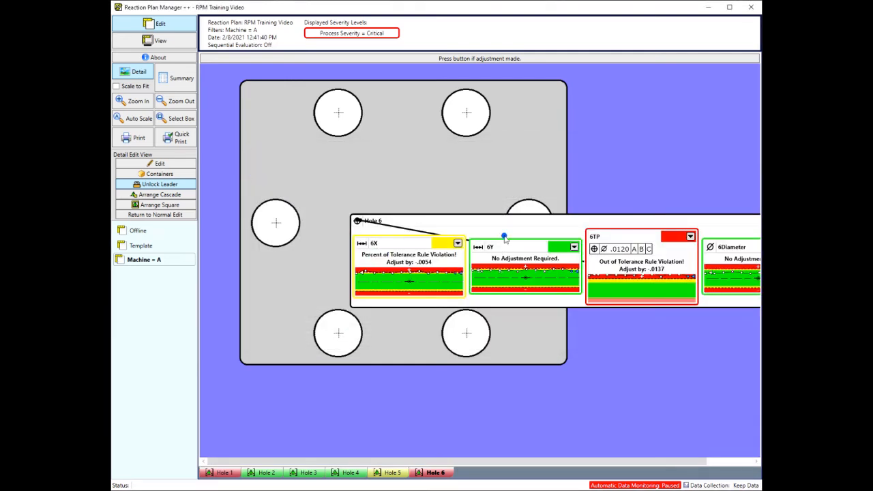
# Place the Hole 6 container below the plate picture, leaving a small gap between them
pyautogui.click(504, 236)
pyautogui.moveTo(505, 222); pyautogui.dragTo(464, 368)
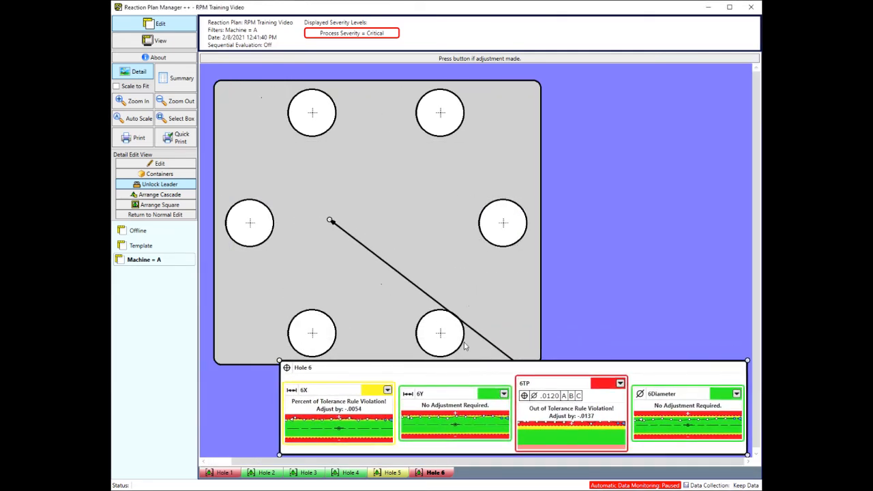
pyautogui.click(461, 180)
pyautogui.click(585, 414)
pyautogui.moveTo(610, 362); pyautogui.dragTo(594, 382)
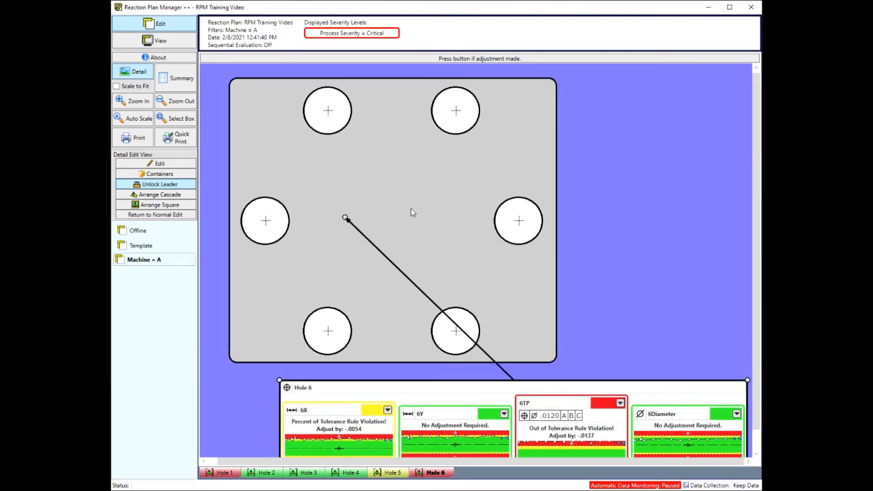
# Point the Hole 6 leader arrow at the plate's lower-right hole and return to normal editing
pyautogui.scroll(-1, 410, 212)
pyautogui.moveTo(346, 197); pyautogui.dragTo(481, 325)
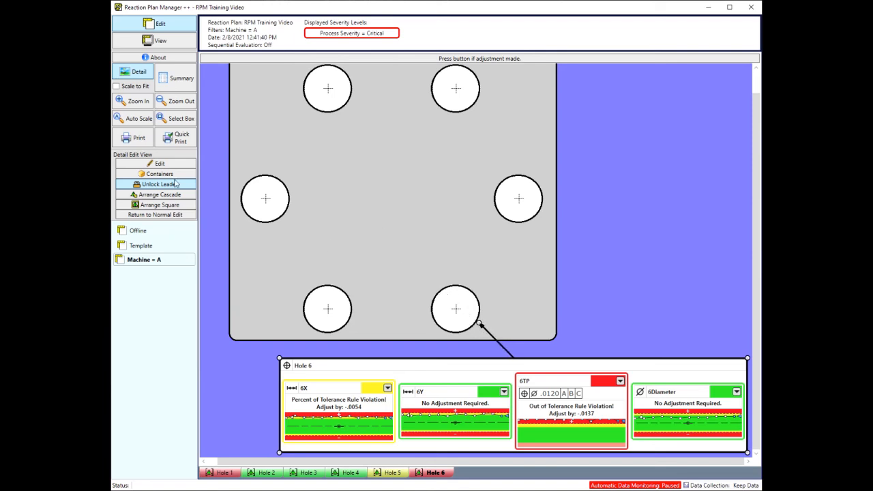
pyautogui.click(155, 215)
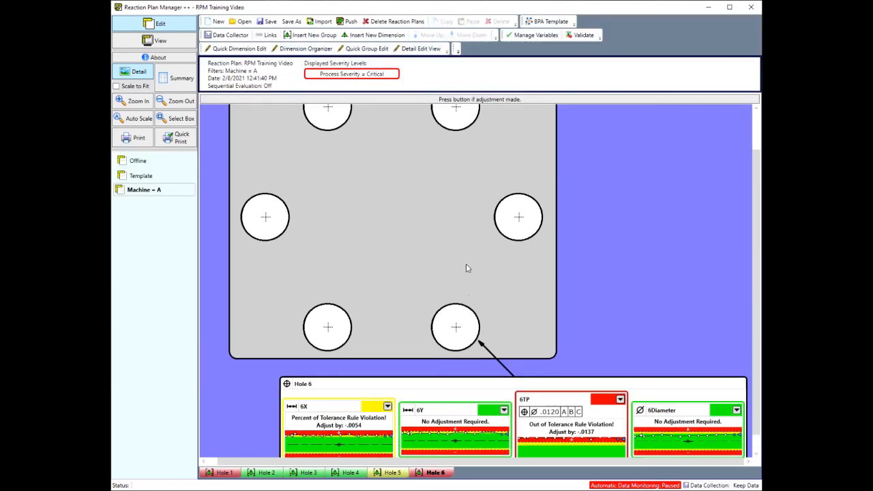
# Inspect the properties of the Hole 6 group and its container in normal editing mode
pyautogui.click(361, 188)
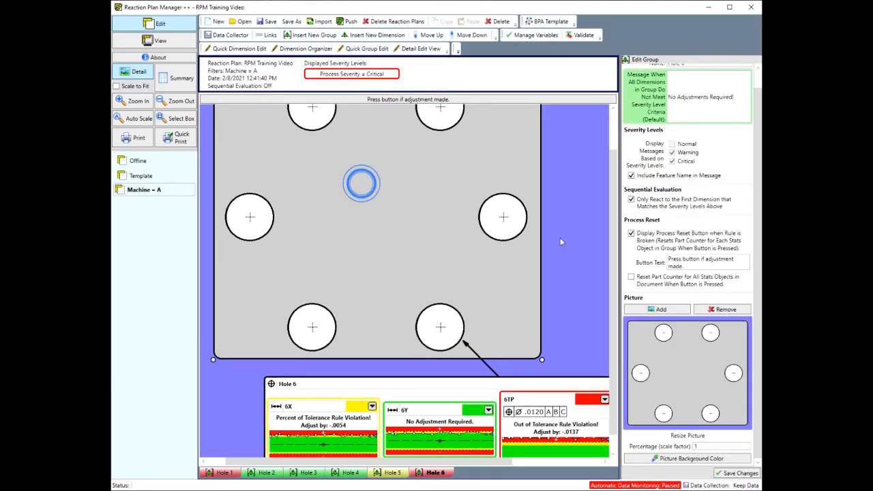
pyautogui.scroll(-1, 470, 325)
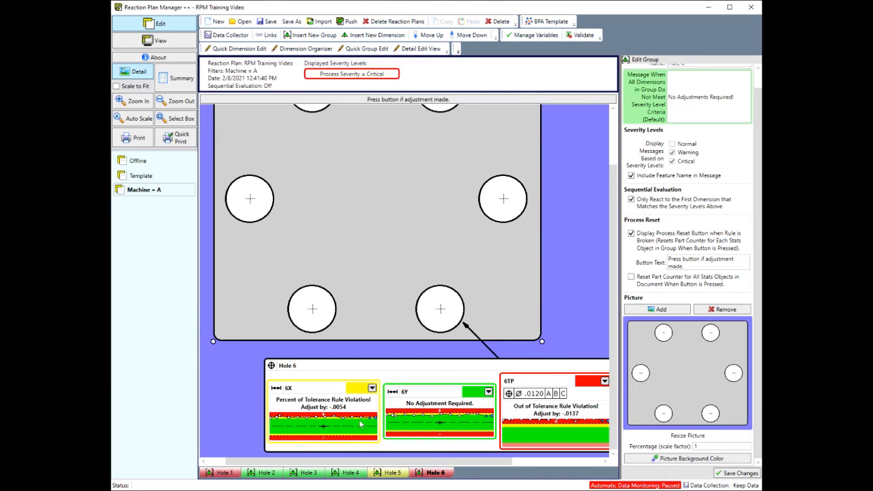
pyautogui.click(322, 389)
pyautogui.scroll(3, 348, 191)
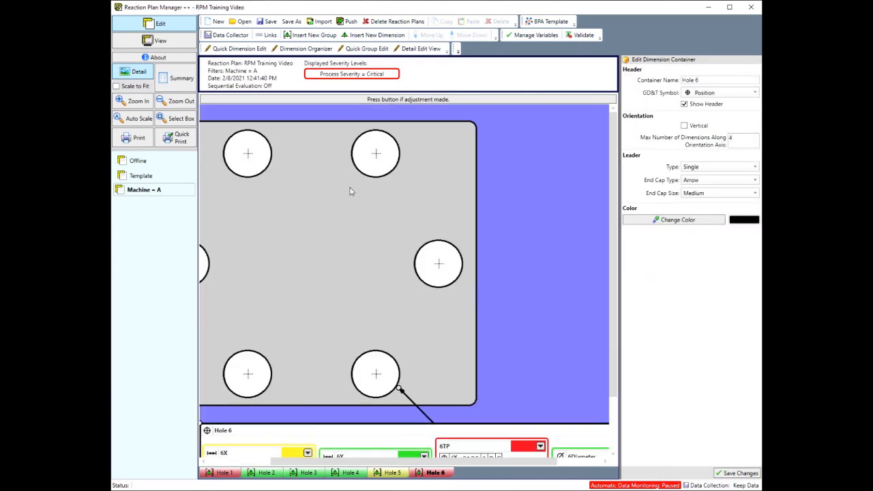
pyautogui.scroll(-3, 576, 253)
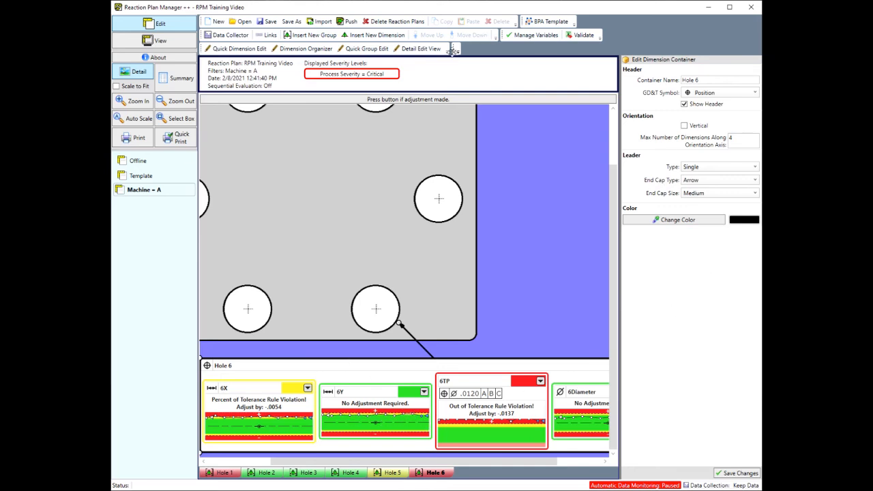
# Review the Hole 6 item list from the detail edit view, close it unchanged and return to normal editing
pyautogui.click(413, 48)
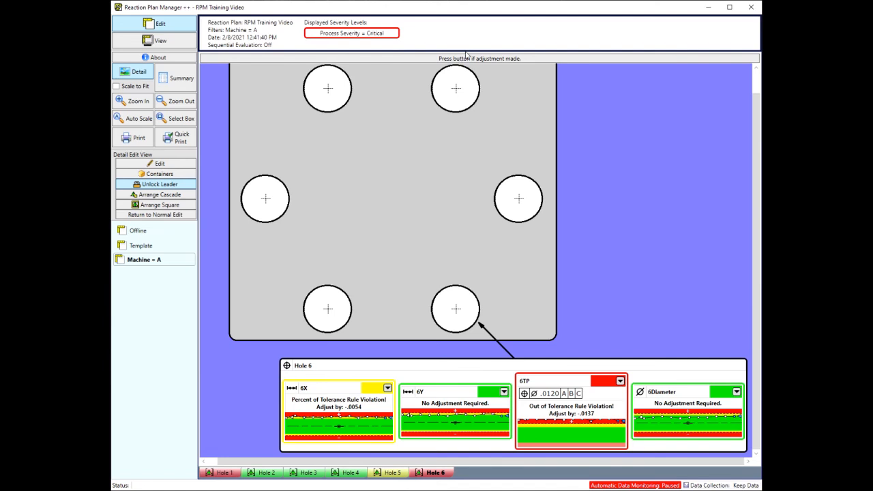
pyautogui.click(165, 165)
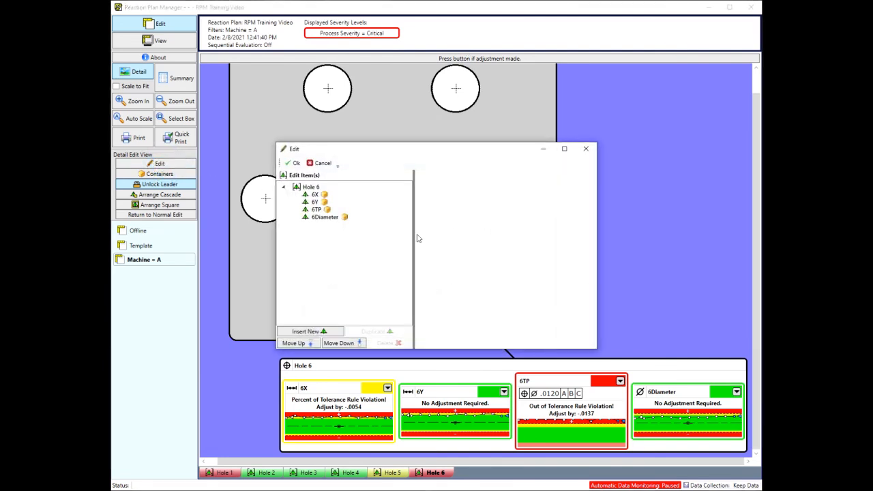
pyautogui.click(586, 148)
pyautogui.click(169, 215)
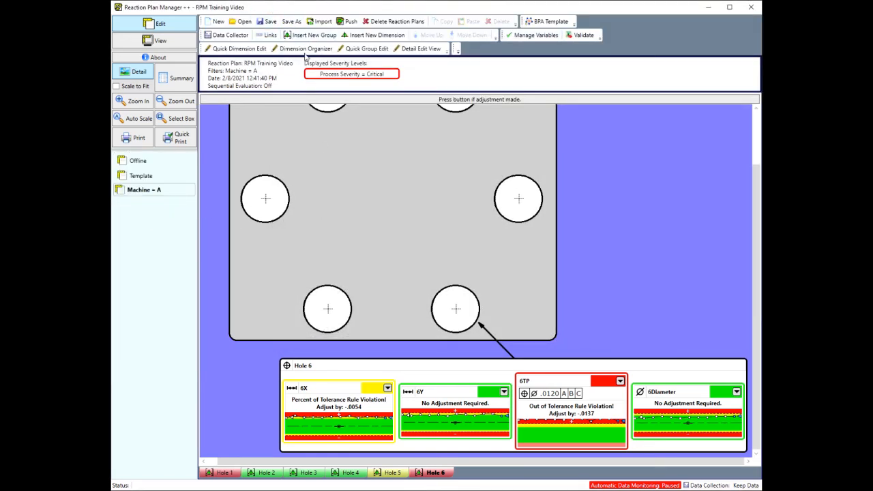
# Switch the reaction plan to viewing mode, overwriting the existing RPM Training Video solution
pyautogui.click(149, 39)
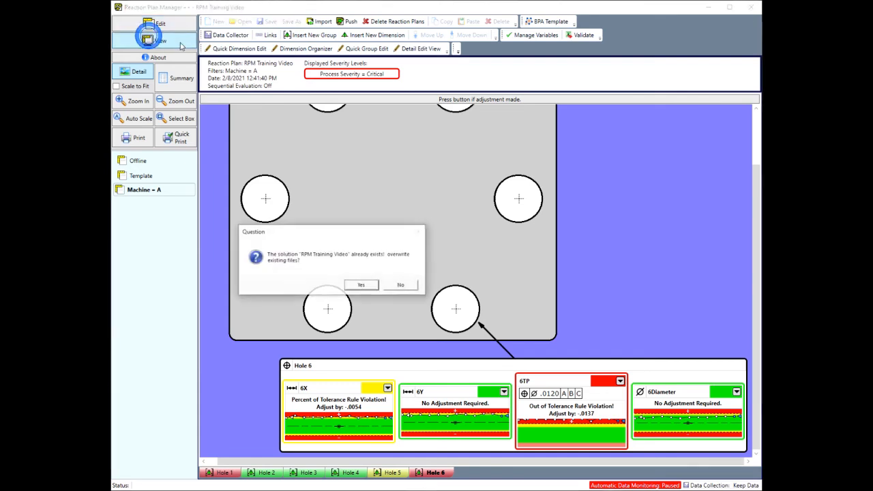
pyautogui.click(371, 286)
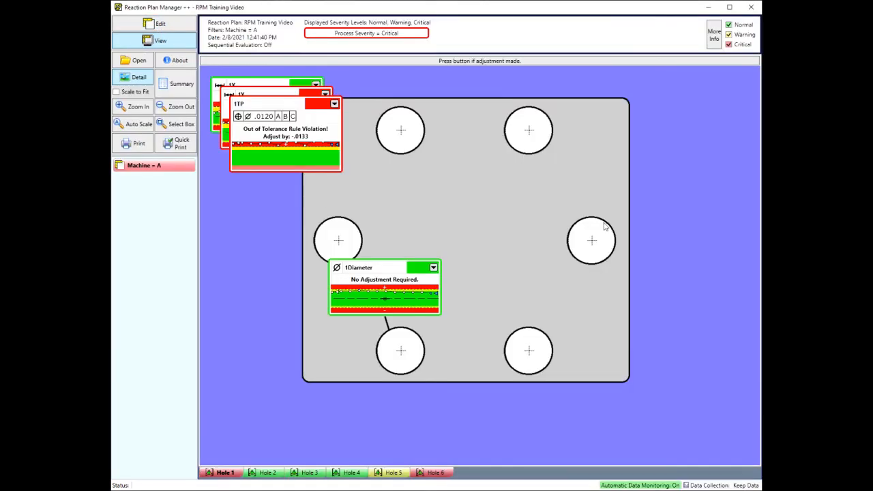
# Review the finished layouts of Hole 2 through Hole 6, going back through the groups to Hole 1
pyautogui.click(273, 472)
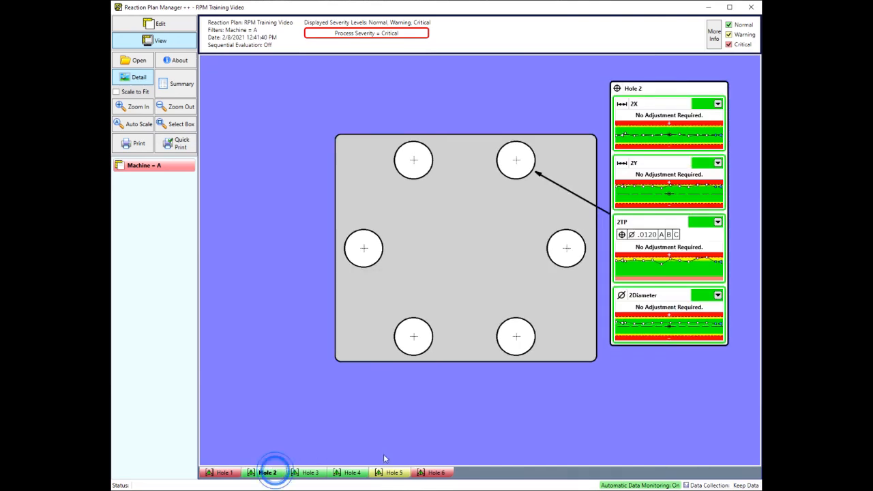
pyautogui.click(311, 473)
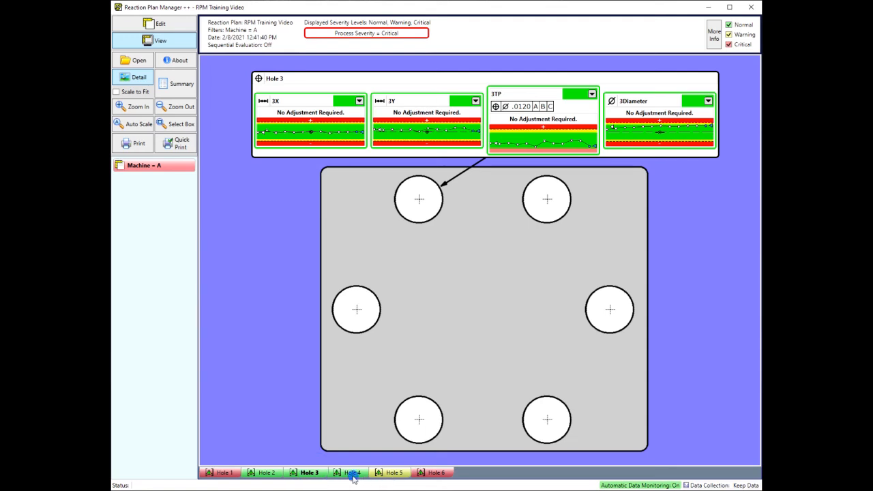
pyautogui.click(352, 473)
pyautogui.click(396, 474)
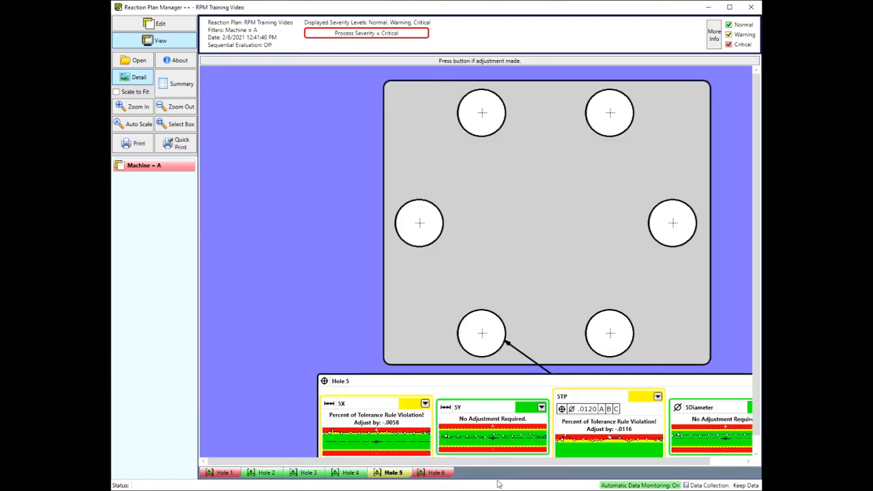
pyautogui.click(429, 475)
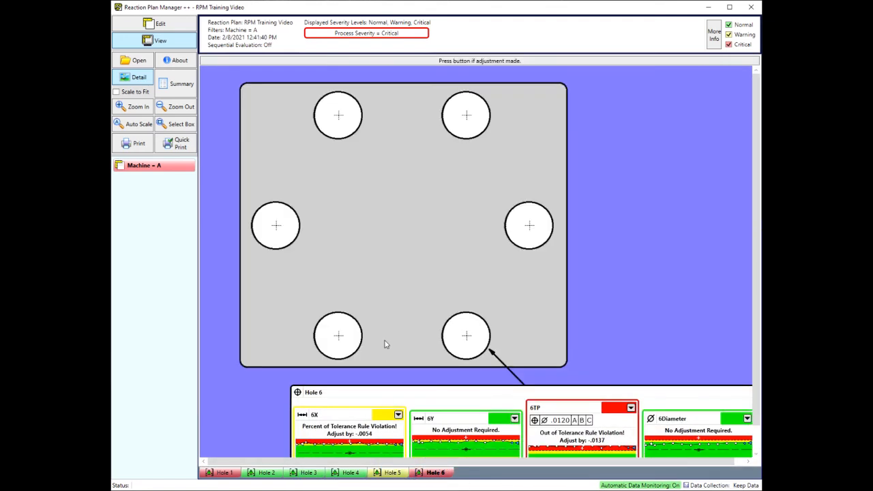
pyautogui.scroll(-1, 387, 337)
pyautogui.click(392, 473)
pyautogui.click(352, 475)
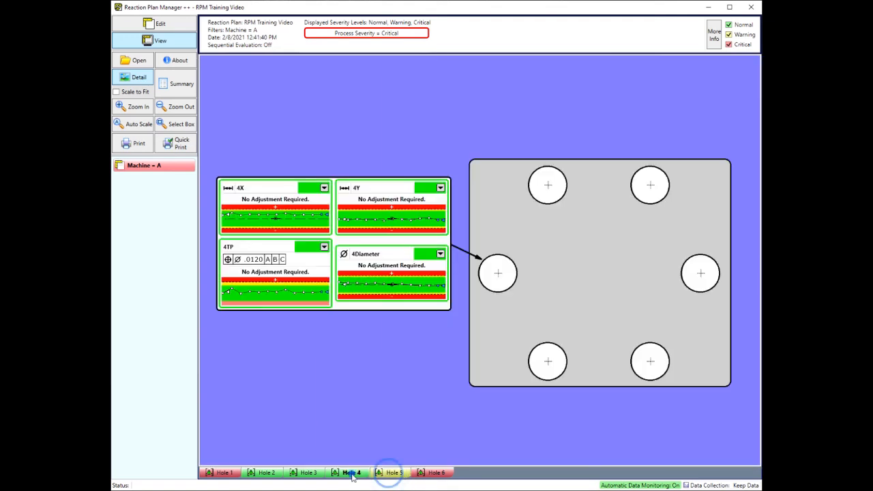
pyautogui.click(310, 475)
pyautogui.click(278, 475)
pyautogui.click(223, 473)
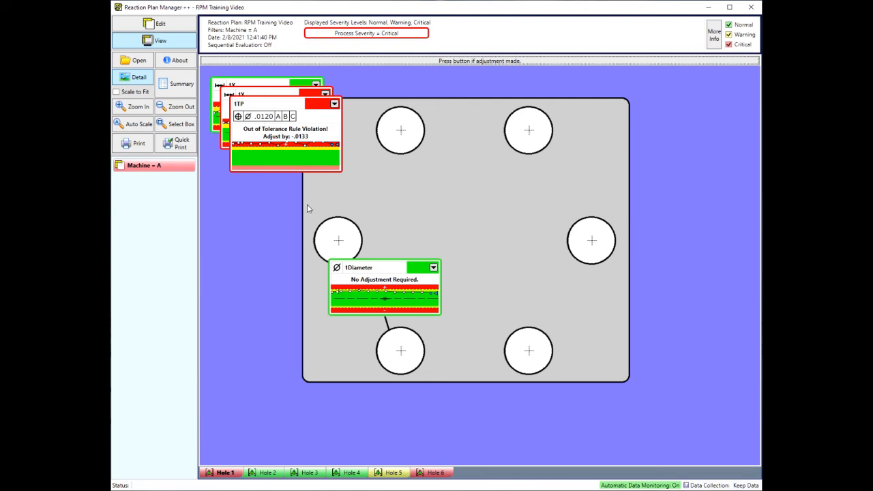
# Return to editing mode, look over the hole groups in the summary and reopen the Hole 1 detail view
pyautogui.click(171, 27)
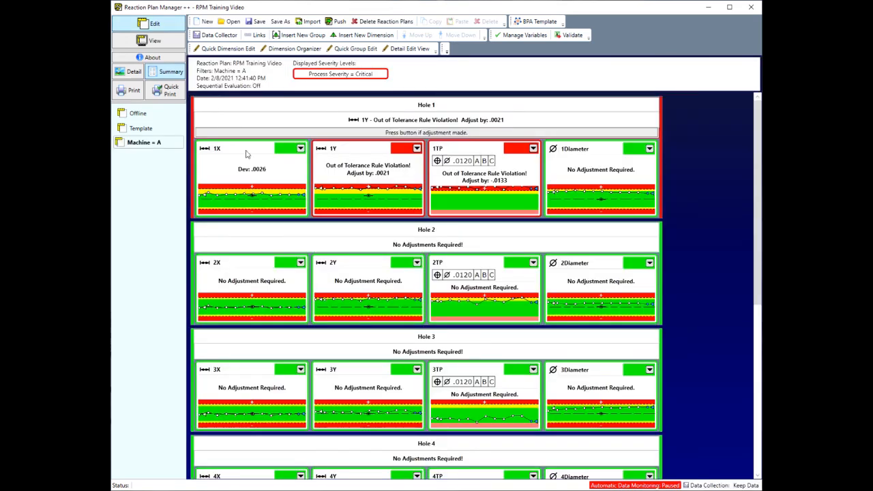
pyautogui.scroll(-1, 440, 373)
pyautogui.scroll(1, 440, 374)
pyautogui.click(132, 72)
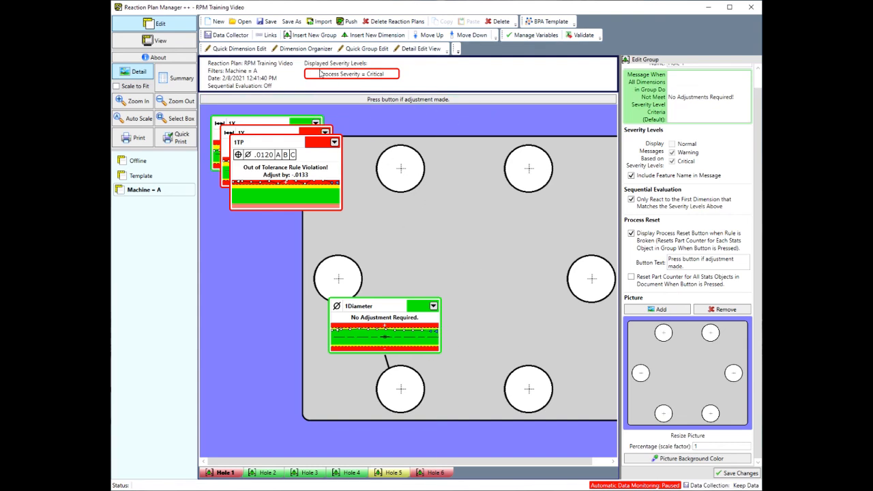
# Remove the groups Hole 6, Hole 5, Hole 4, Hole 3 and Hole 2 in the Dimension Organizer
pyautogui.click(306, 50)
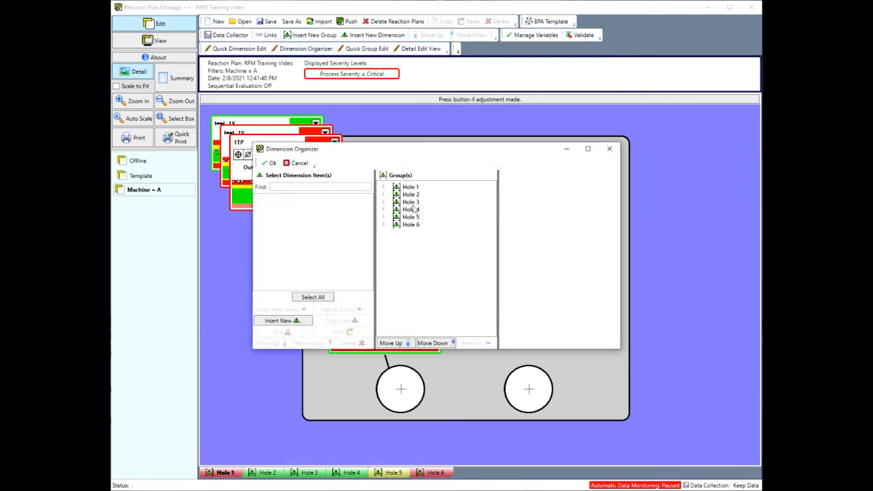
pyautogui.click(414, 225)
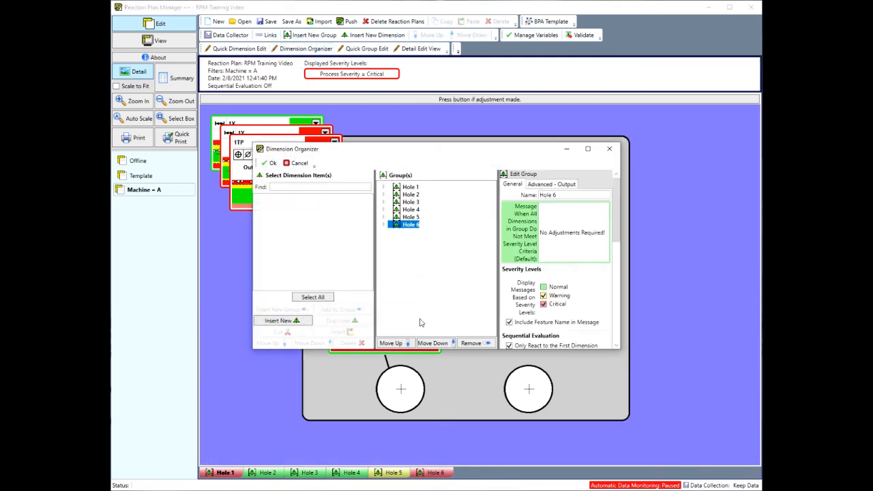
pyautogui.click(470, 343)
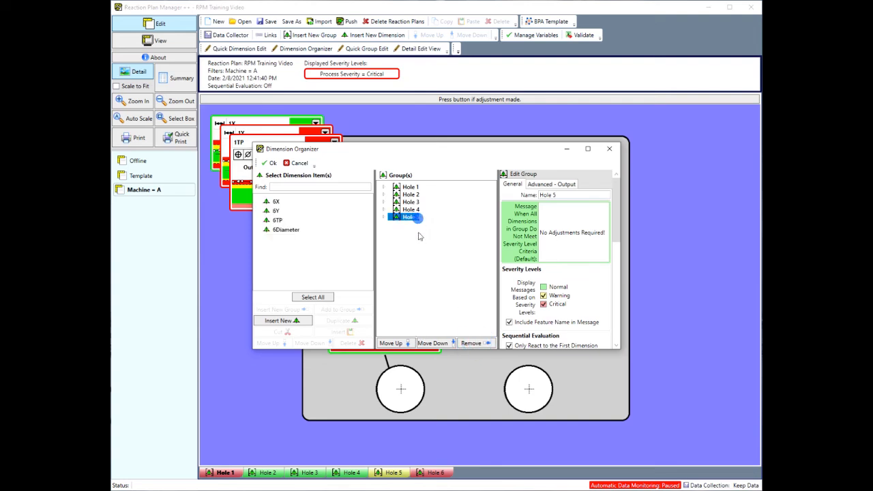
pyautogui.click(472, 343)
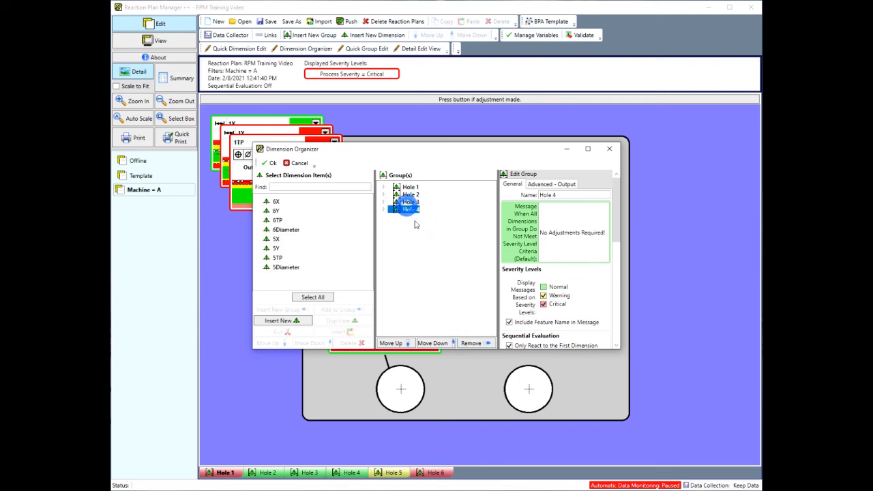
pyautogui.click(472, 343)
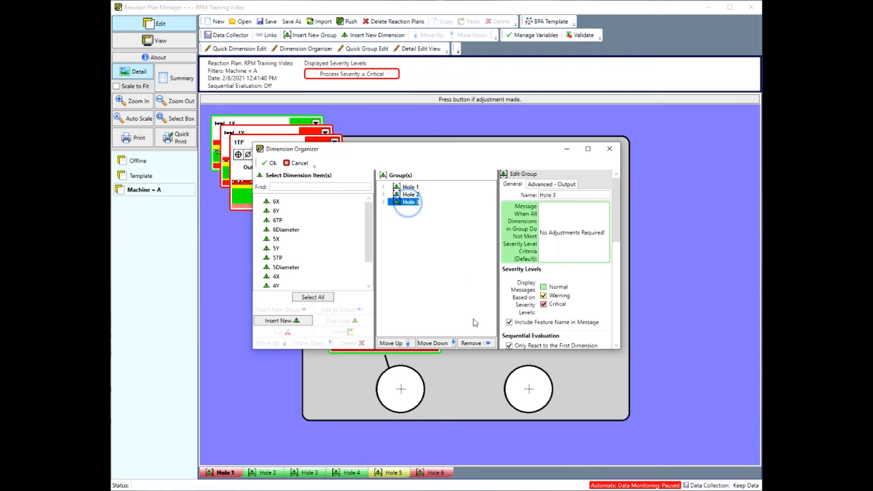
pyautogui.click(472, 343)
pyautogui.click(406, 194)
pyautogui.click(472, 343)
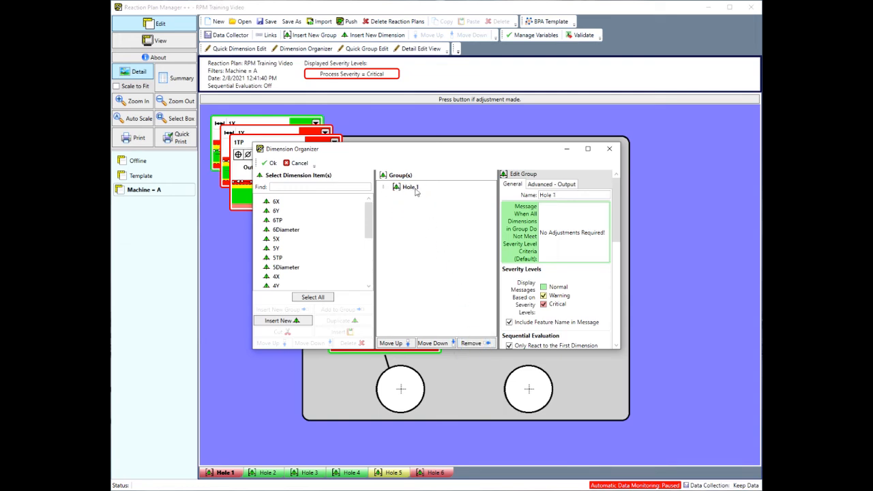
# Expand the Hole 1 group and rename it as Hole Pattern
pyautogui.click(562, 195)
pyautogui.click(383, 186)
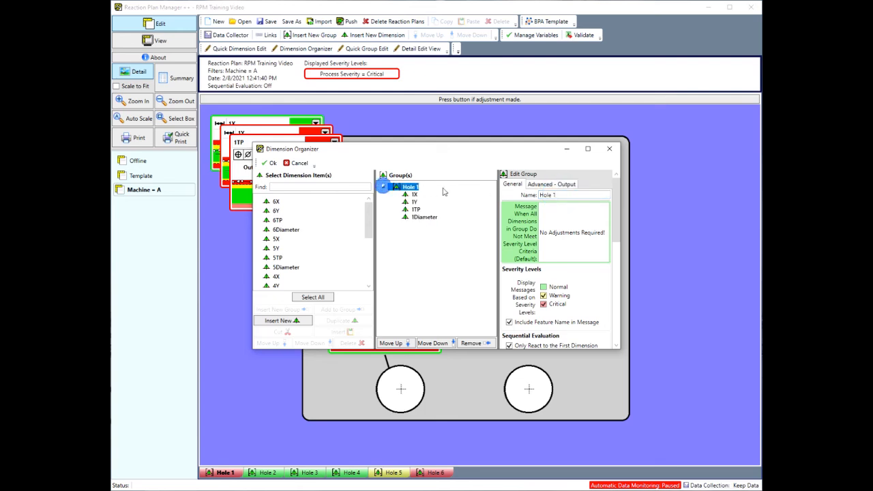
pyautogui.click(558, 195)
pyautogui.moveTo(575, 192); pyautogui.dragTo(553, 195)
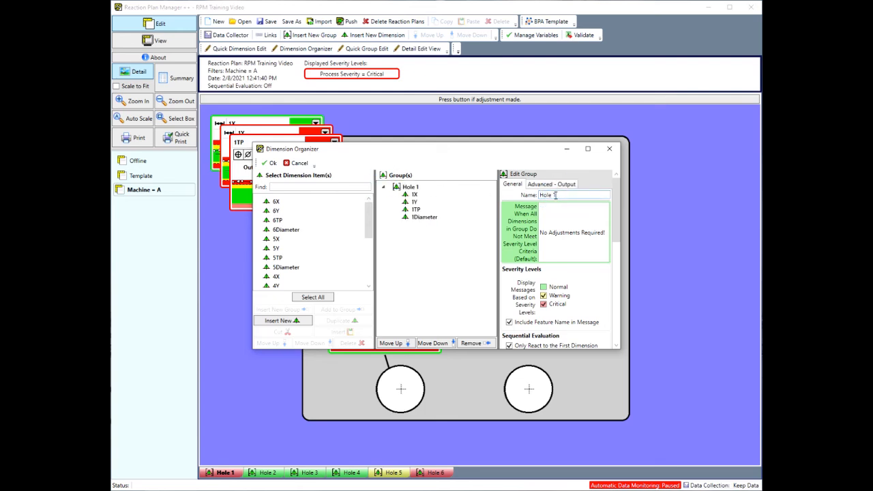
pyautogui.moveTo(548, 197); pyautogui.dragTo(492, 202)
pyautogui.write('6')
pyautogui.press('BackSpace')
pyautogui.press('BackSpace')
pyautogui.press('BackSpace')
pyautogui.press('BackSpace')
pyautogui.press('BackSpace')
pyautogui.press('BackSpace')
pyautogui.press('BackSpace')
pyautogui.press('BackSpace')
pyautogui.press('BackSpace')
pyautogui.press('BackSpace')
pyautogui.press('BackSpace')
# Find the ungrouped dimensions of holes 2 and 3 and add them to the Hole Pattern group
pyautogui.moveTo(367, 226)
pyautogui.mouseDown()
pyautogui.moveTo(364, 281)
pyautogui.moveTo(361, 214)
pyautogui.mouseUp()
pyautogui.click(319, 186)
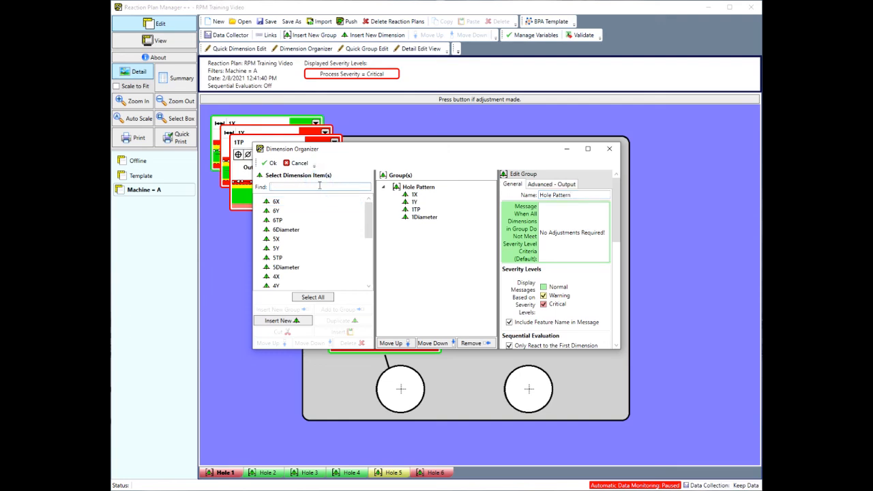
pyautogui.write('2')
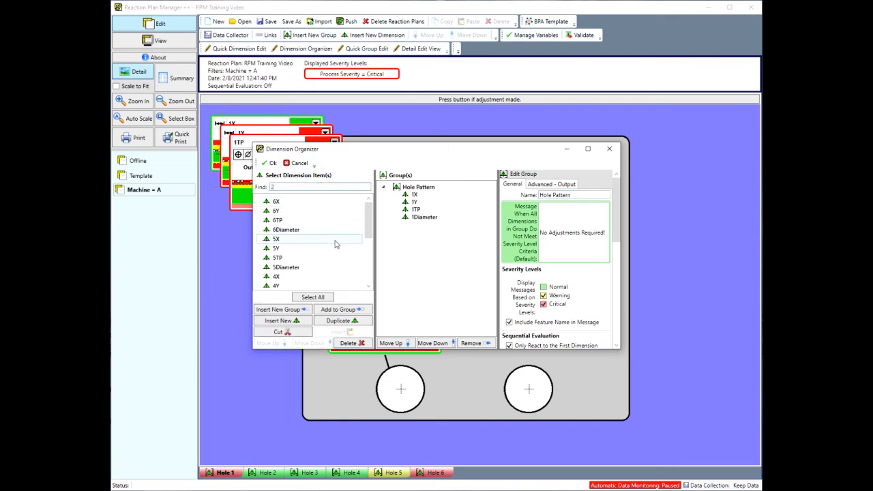
pyautogui.moveTo(369, 224); pyautogui.dragTo(369, 267)
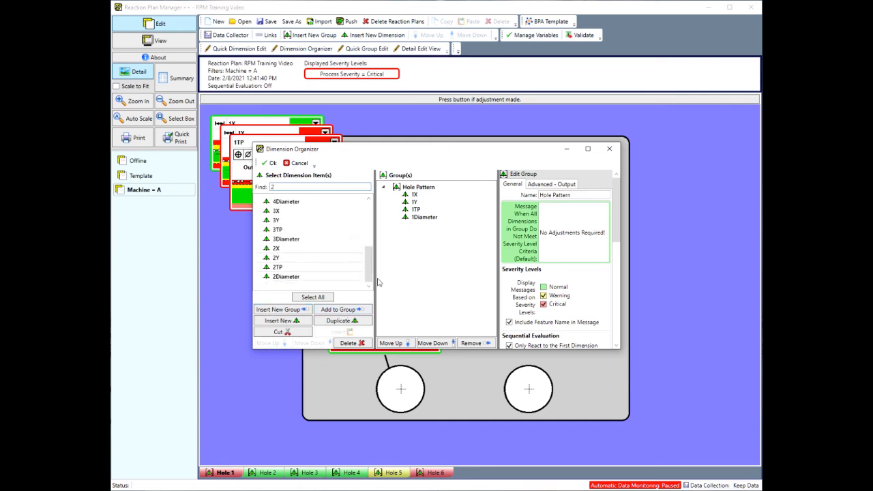
pyautogui.click(354, 310)
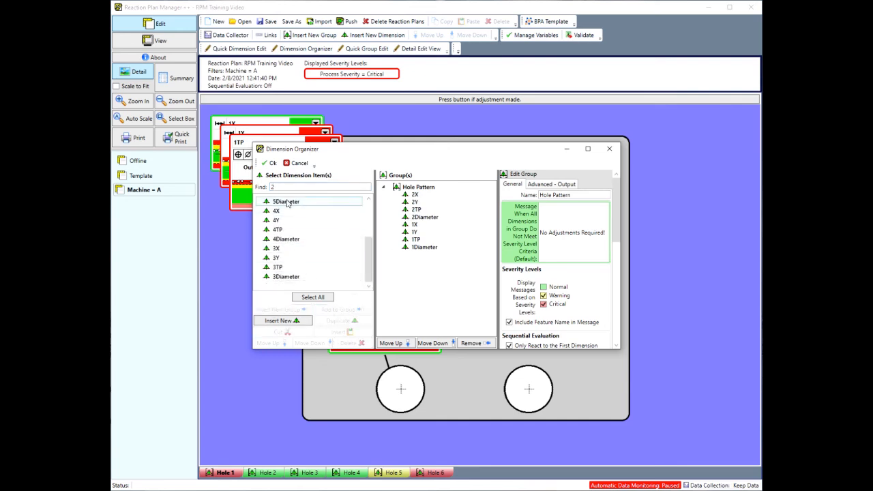
pyautogui.moveTo(286, 187); pyautogui.dragTo(259, 189)
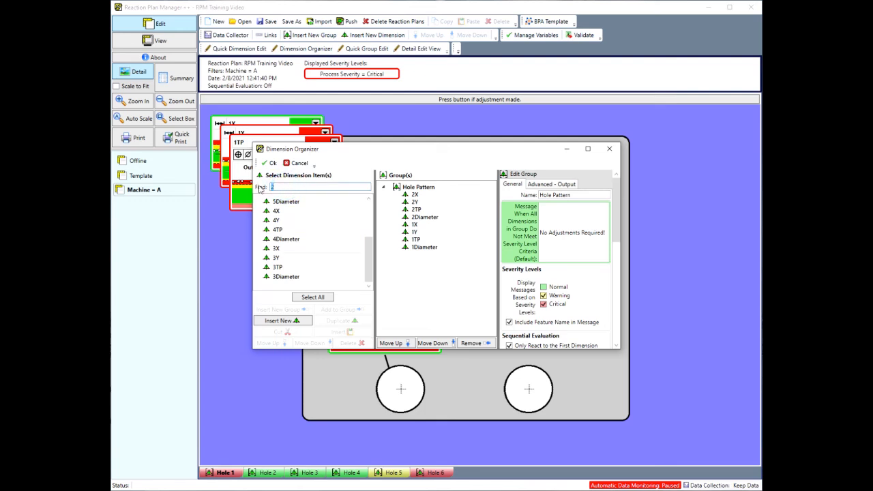
pyautogui.write('3')
pyautogui.click(341, 309)
# Find the ungrouped dimensions of holes 4 and 5 and add them to the Hole Pattern group
pyautogui.moveTo(286, 187); pyautogui.dragTo(256, 189)
pyautogui.write('4')
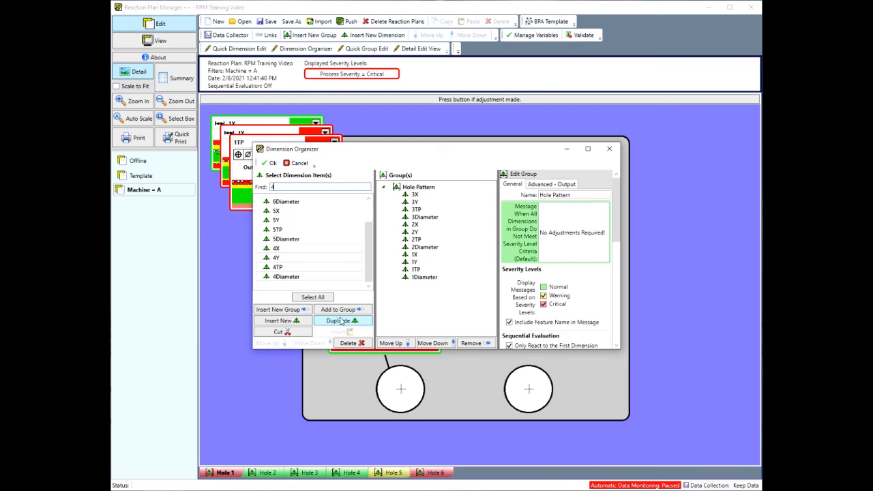
pyautogui.click(348, 310)
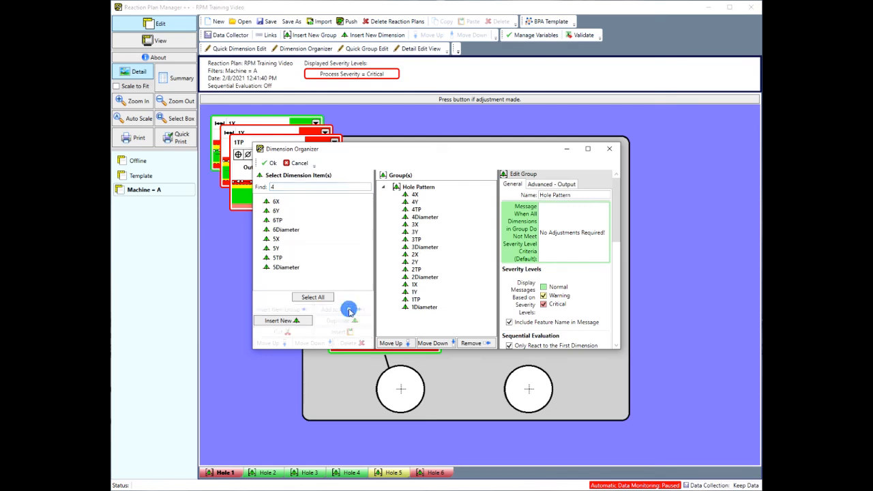
pyautogui.moveTo(281, 187); pyautogui.dragTo(257, 188)
pyautogui.write('5')
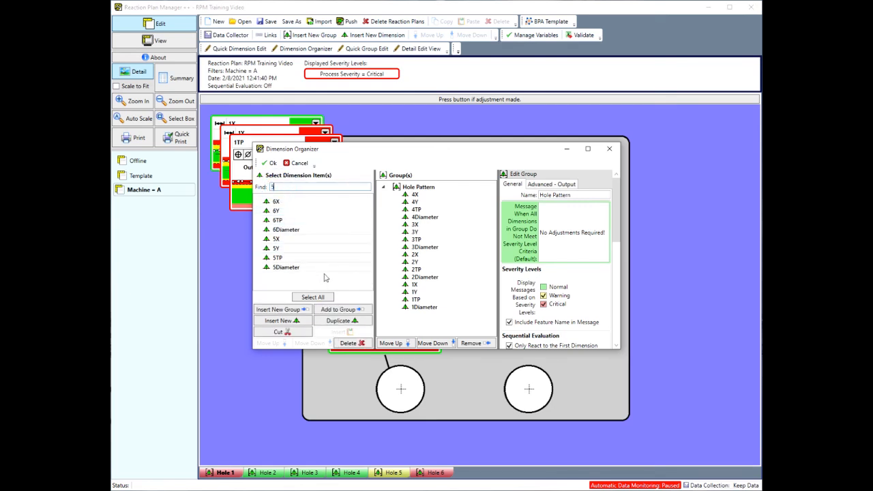
pyautogui.click(344, 311)
# Add the hole 6 dimensions to the Hole Pattern group and accept the Dimension Organizer changes
pyautogui.doubleClick(282, 186)
pyautogui.write('6')
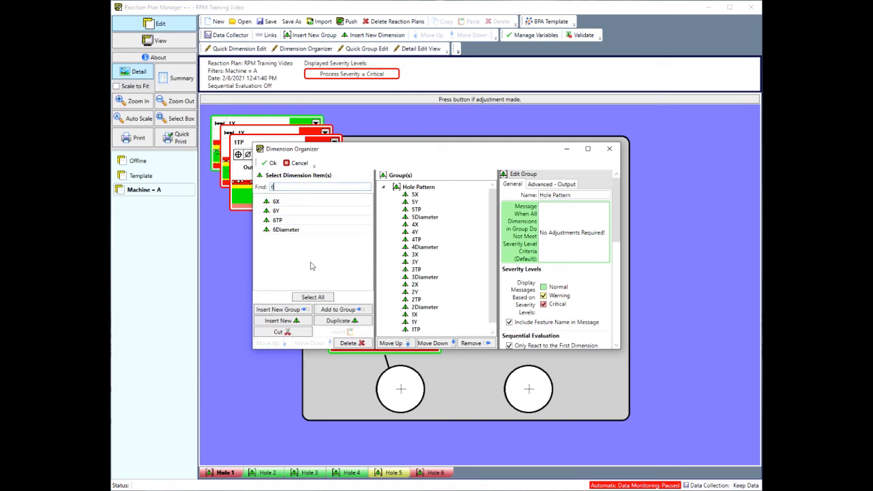
pyautogui.click(344, 311)
pyautogui.moveTo(495, 237)
pyautogui.mouseDown()
pyautogui.moveTo(496, 312)
pyautogui.moveTo(490, 226)
pyautogui.mouseUp()
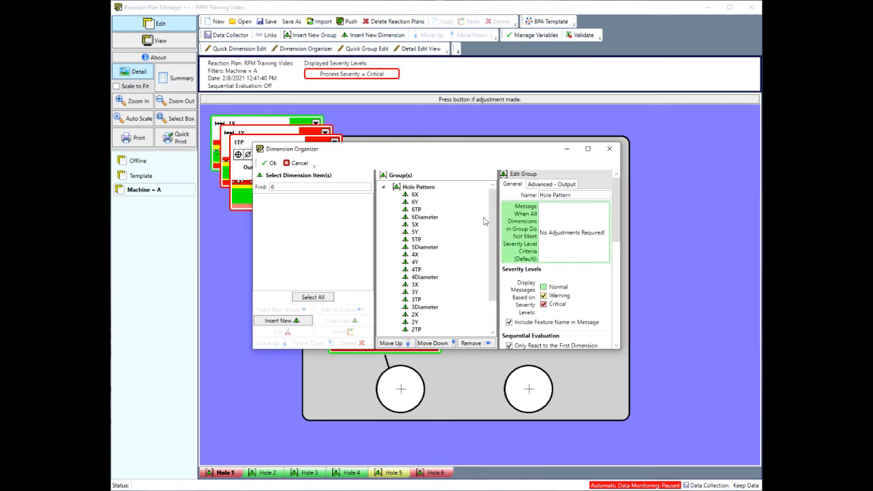
pyautogui.moveTo(491, 217)
pyautogui.mouseDown()
pyautogui.moveTo(493, 266)
pyautogui.moveTo(490, 210)
pyautogui.mouseUp()
pyautogui.click(269, 163)
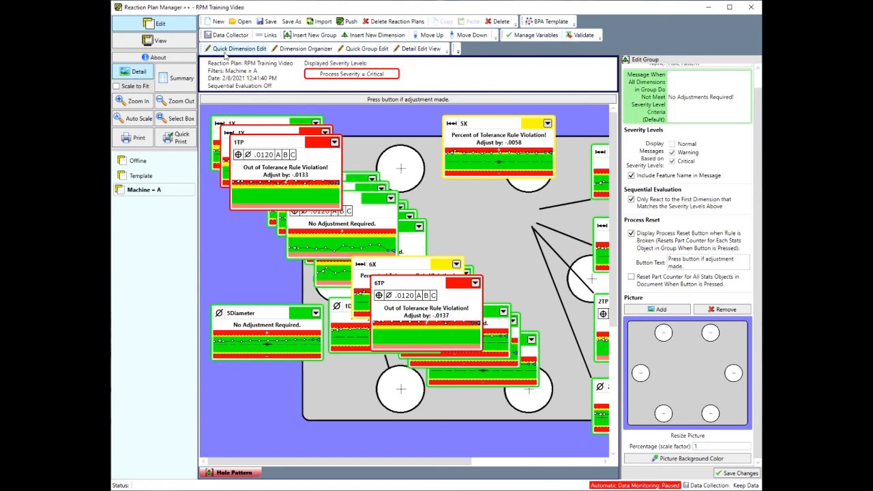
# In Quick Dimension Edit, set the startup graphics view of all X dimensions to None and apply it to the selection
pyautogui.click(224, 55)
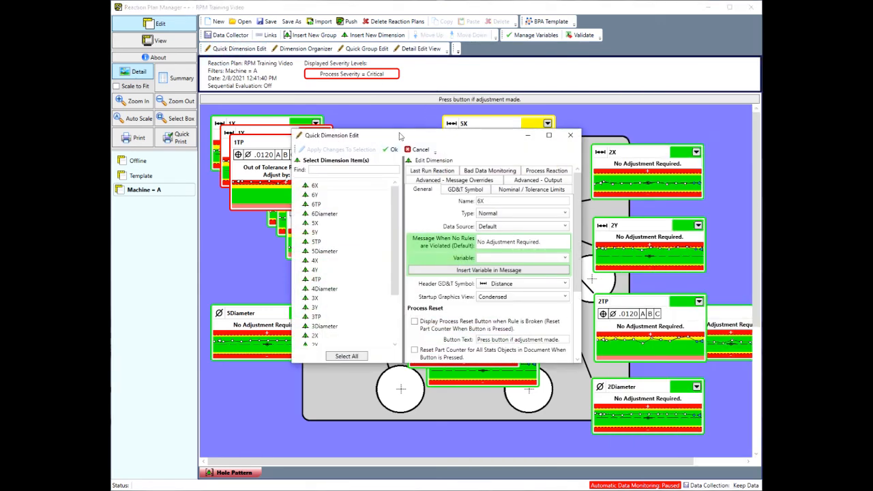
pyautogui.moveTo(400, 136); pyautogui.dragTo(405, 86)
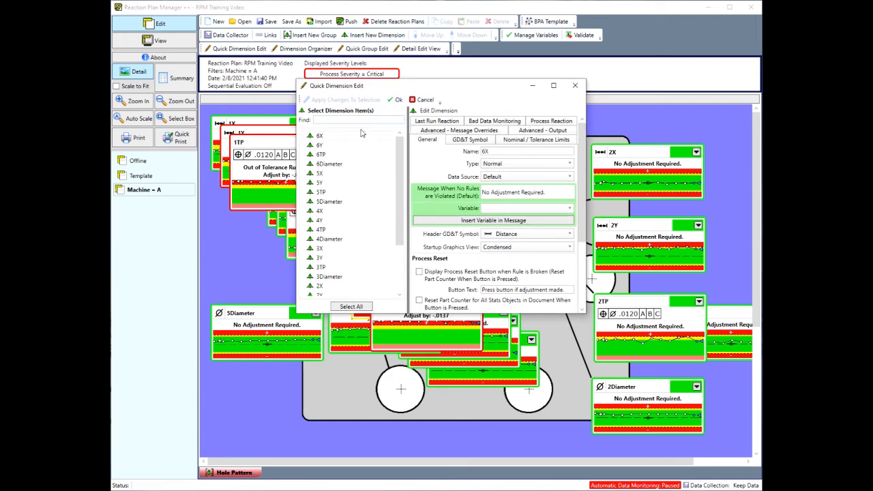
pyautogui.click(337, 120)
pyautogui.write('x')
pyautogui.click(514, 251)
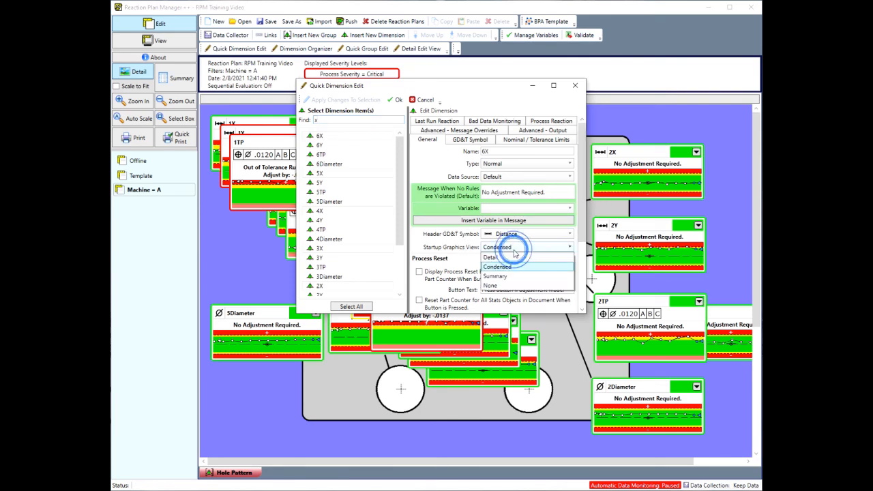
pyautogui.click(498, 283)
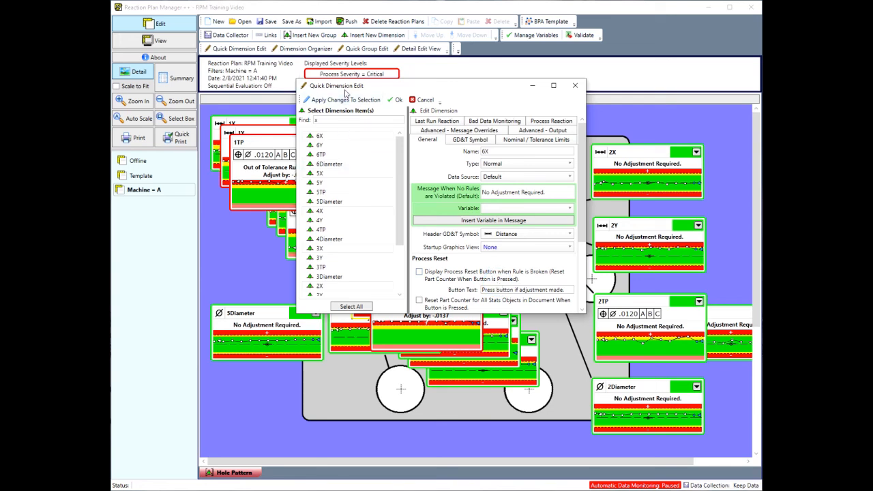
pyautogui.click(346, 100)
# Find all Y dimensions and set their startup graphics view to None
pyautogui.moveTo(336, 123); pyautogui.dragTo(309, 126)
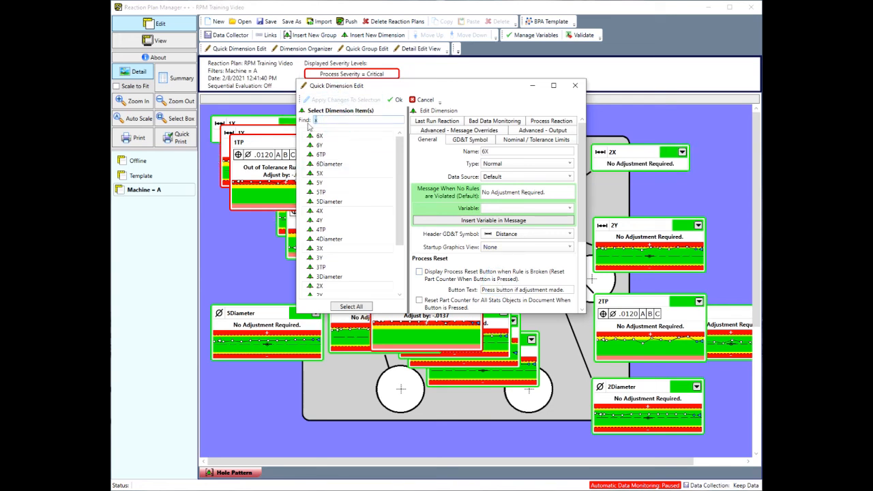
pyautogui.write('y')
pyautogui.click(523, 247)
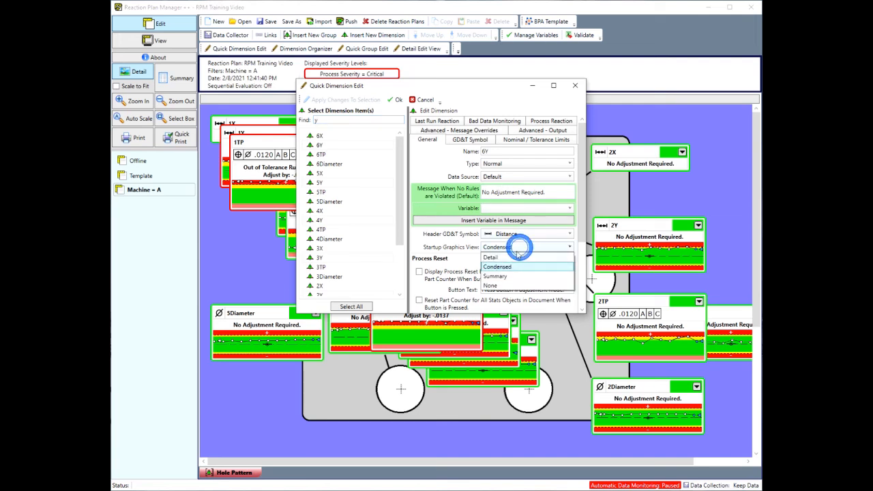
pyautogui.click(503, 285)
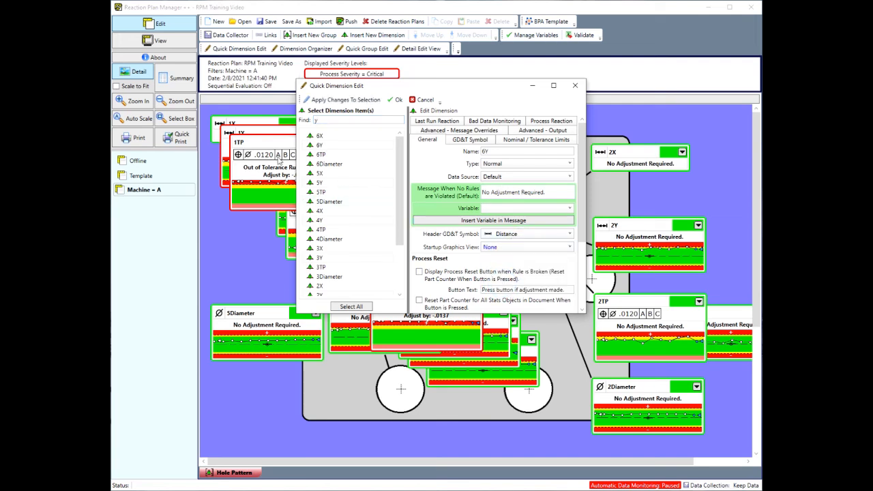
# Set the Y dimensions' default no-violation message to "Dev:", choose the LastRunDevFromNom variable and apply the changes to the selection
pyautogui.click(555, 192)
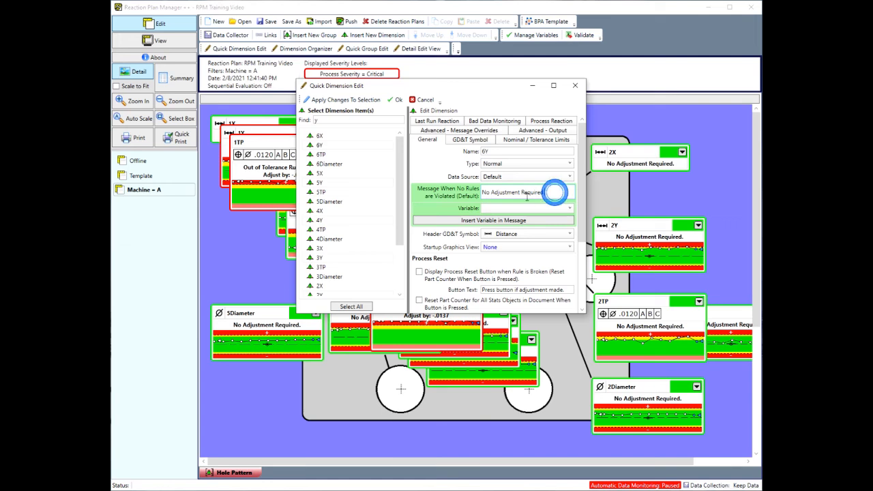
pyautogui.moveTo(550, 191); pyautogui.dragTo(450, 193)
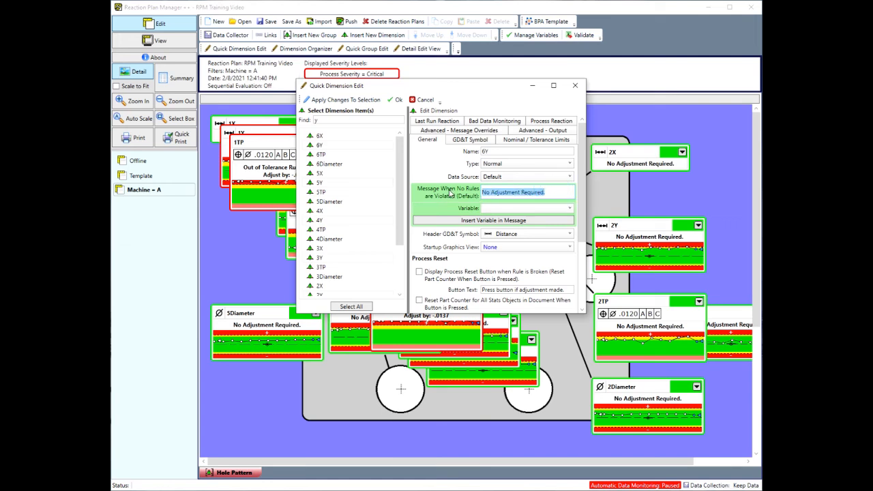
pyautogui.write('Dev')
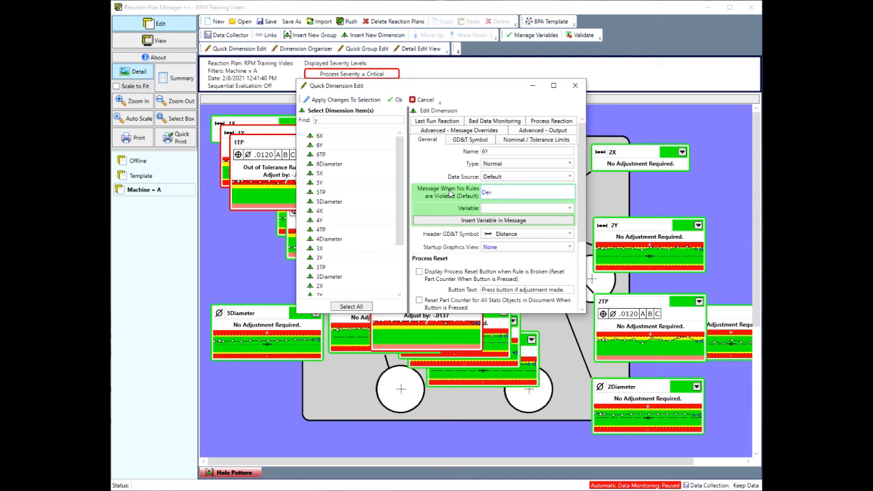
pyautogui.write(':')
pyautogui.click(514, 208)
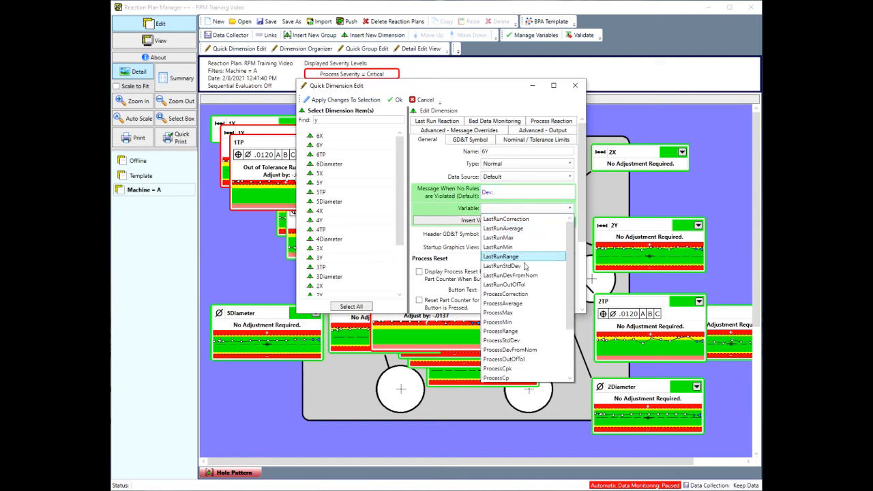
pyautogui.click(513, 275)
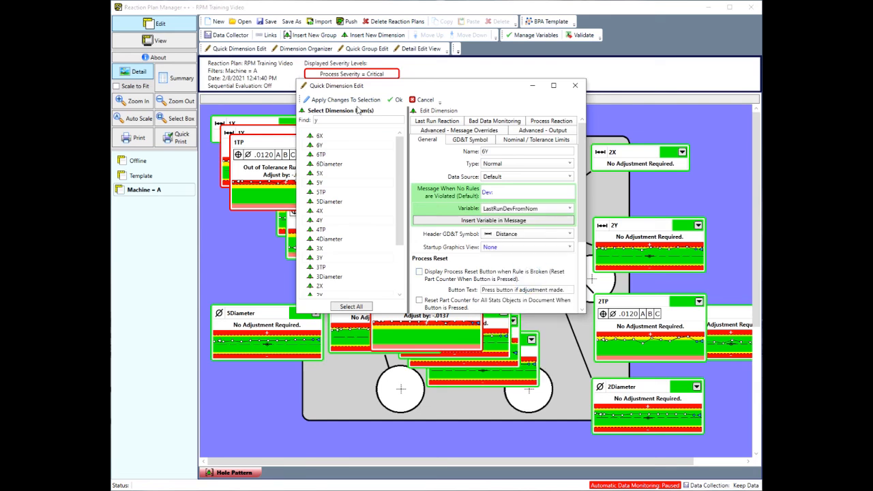
pyautogui.click(351, 100)
# Set the X dimensions' default no-violation message to "Dev: <#LastRunDevFromNom#>" and apply it to the selection
pyautogui.click(331, 122)
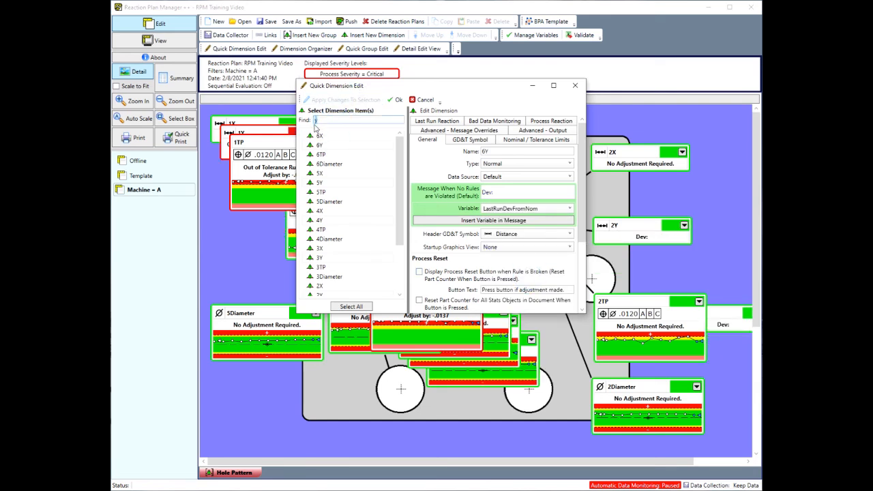
pyautogui.write('x')
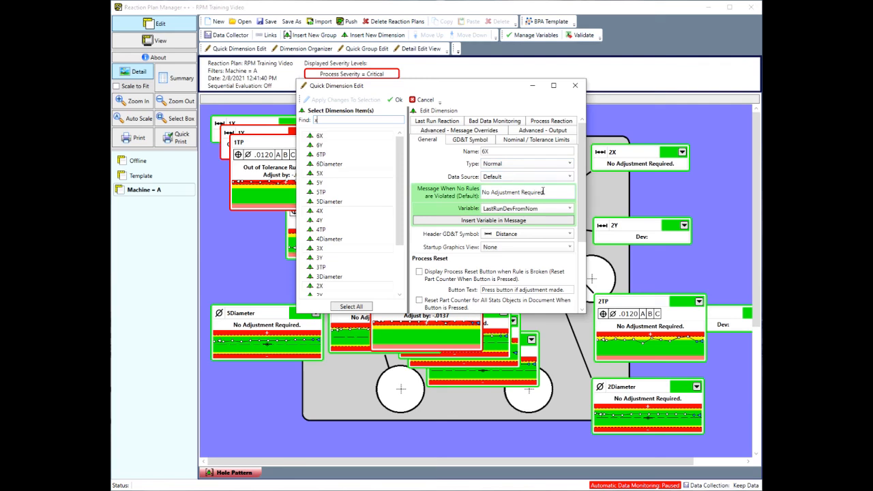
pyautogui.moveTo(549, 194); pyautogui.dragTo(481, 193)
pyautogui.write('Dev:')
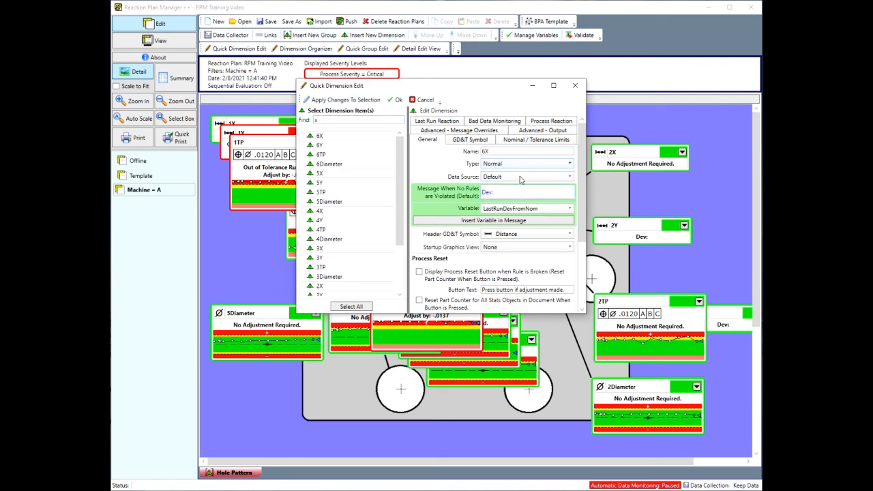
pyautogui.click(519, 221)
pyautogui.click(338, 99)
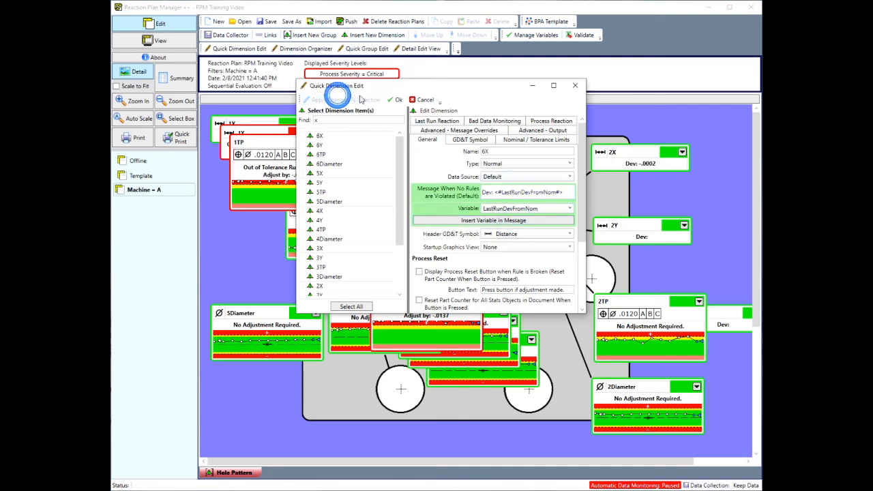
# Accept the quick dimension edits and switch the Hole Pattern group to Detail Edit View
pyautogui.click(397, 100)
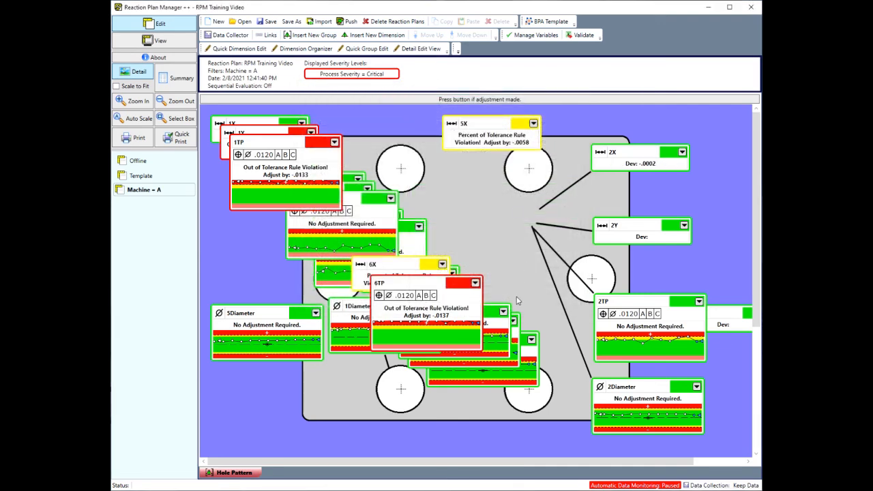
pyautogui.click(647, 242)
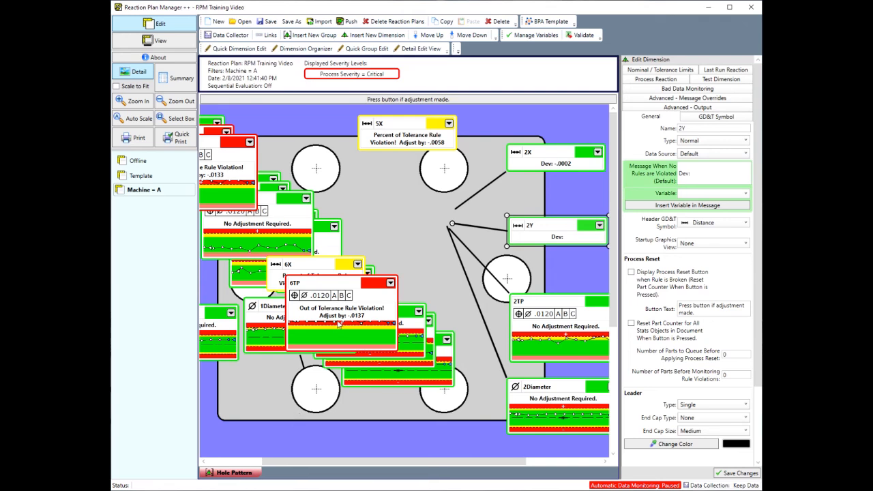
pyautogui.click(419, 49)
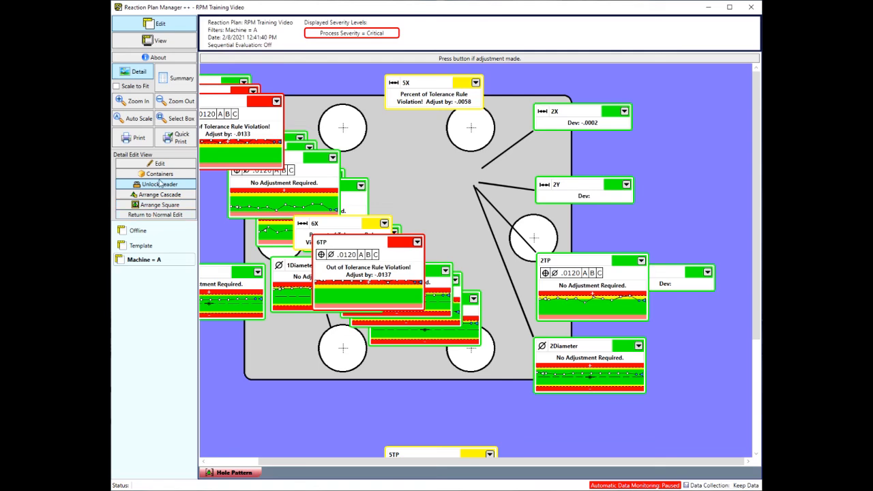
# Open the container editor, find the hole 1 dimensions and insert a new container for them
pyautogui.click(159, 175)
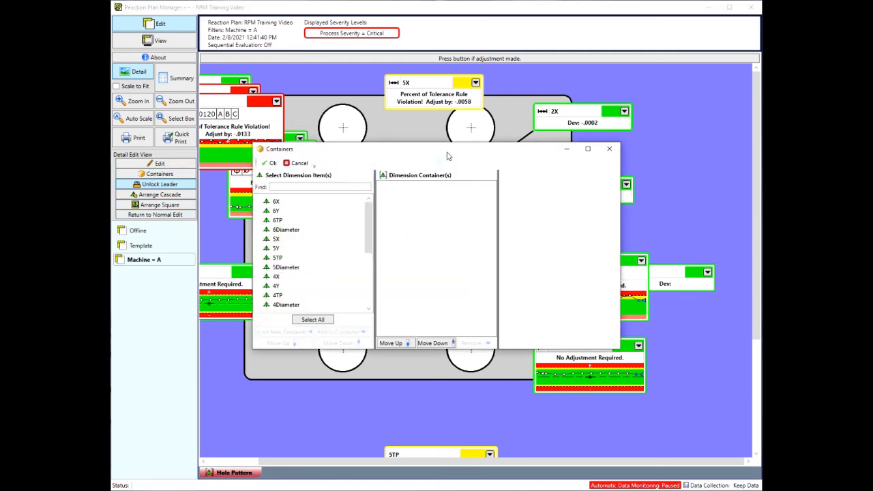
pyautogui.moveTo(368, 221); pyautogui.dragTo(368, 191)
pyautogui.moveTo(386, 150); pyautogui.dragTo(389, 141)
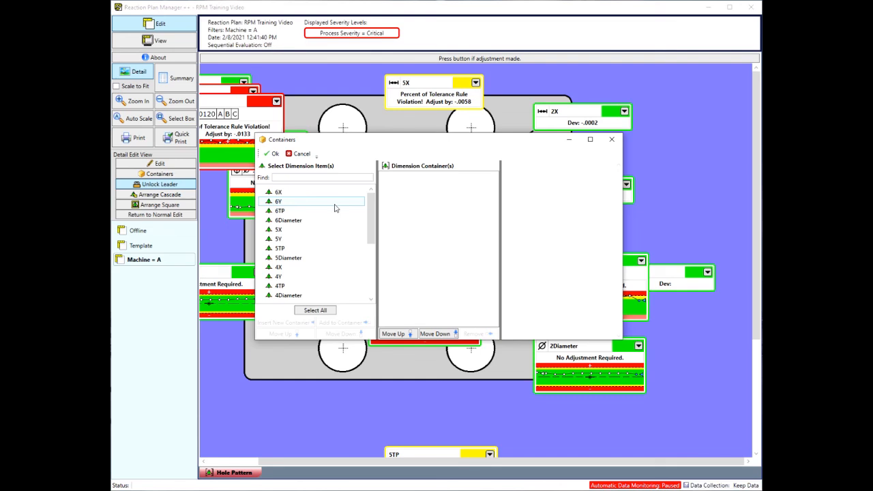
pyautogui.moveTo(371, 208); pyautogui.dragTo(374, 259)
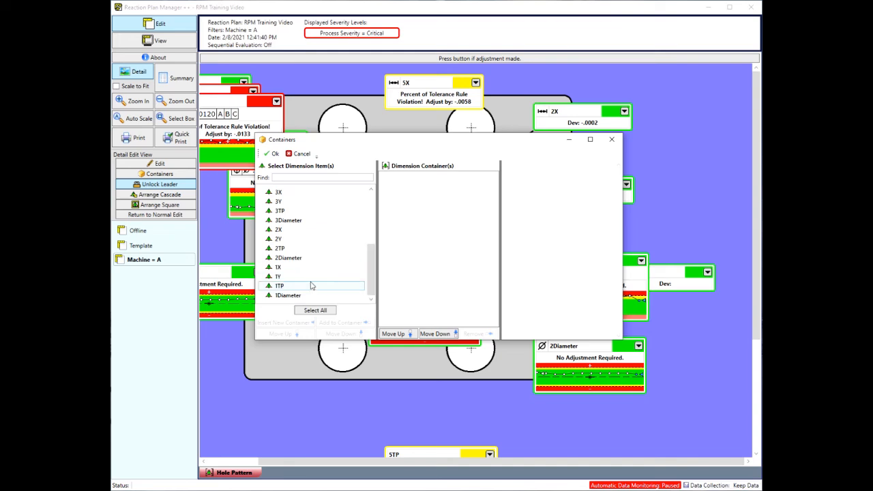
pyautogui.click(311, 179)
pyautogui.write('1')
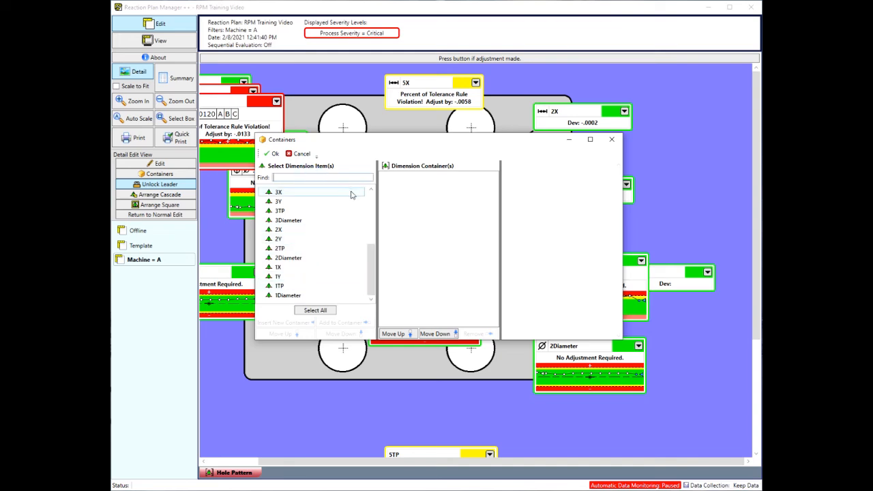
pyautogui.click(354, 263)
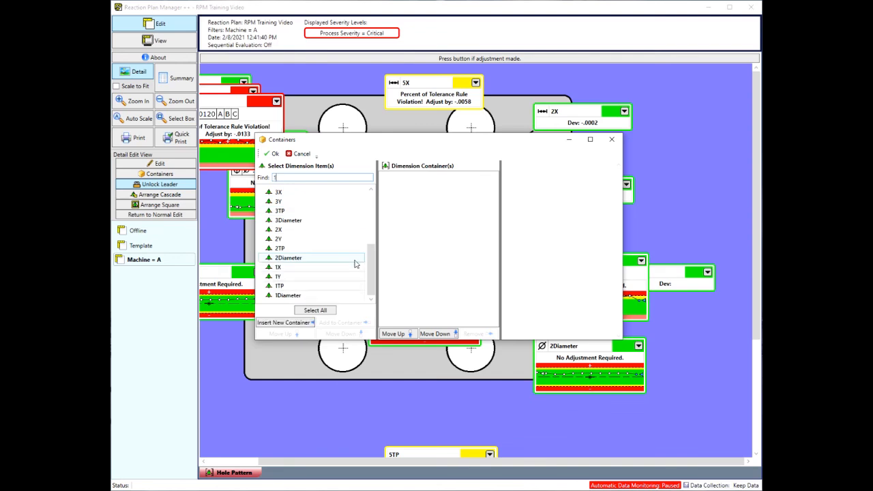
pyautogui.click(295, 330)
# Filter the dimensions by 2 and by 3, and insert a new container for each hole's set
pyautogui.click(290, 178)
pyautogui.write('2')
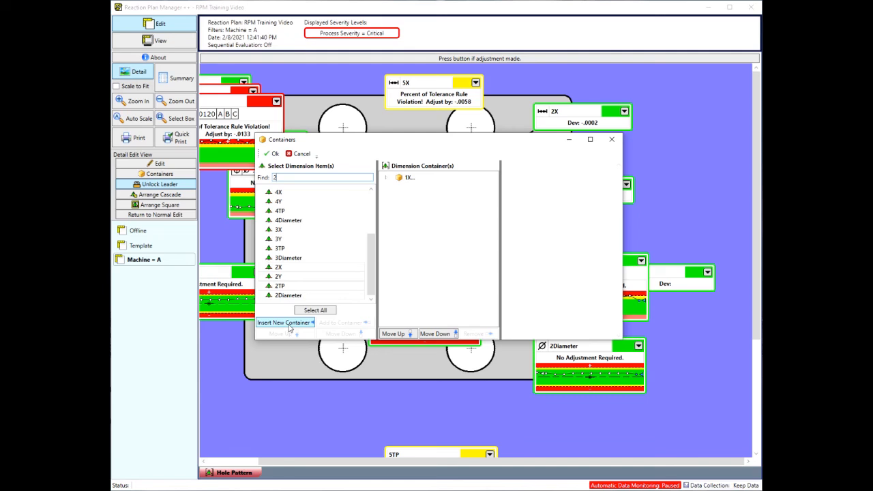
pyautogui.click(287, 323)
pyautogui.click(290, 177)
pyautogui.write('3')
pyautogui.click(292, 324)
# Filter the dimensions by 4, 5 and 6, insert a container for each hole, and check the 6X container's contents
pyautogui.click(290, 177)
pyautogui.write('4')
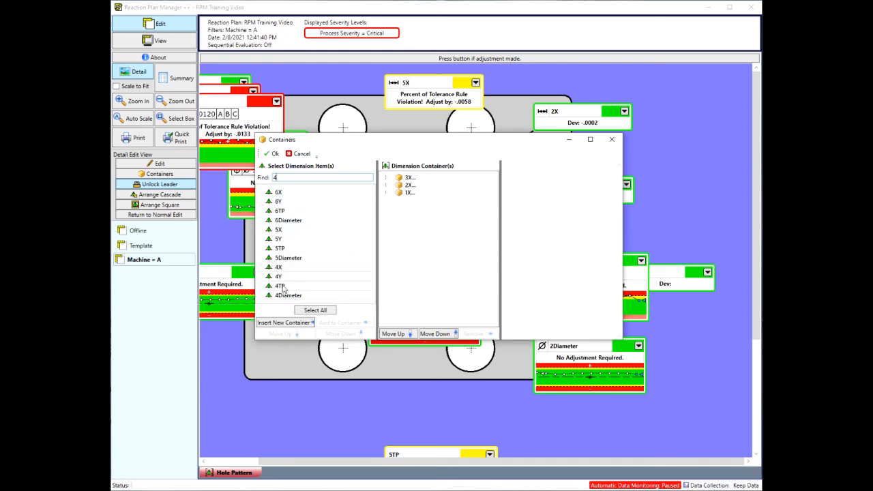
pyautogui.click(290, 323)
pyautogui.click(279, 178)
pyautogui.write('5')
pyautogui.click(286, 324)
pyautogui.click(281, 177)
pyautogui.write('6')
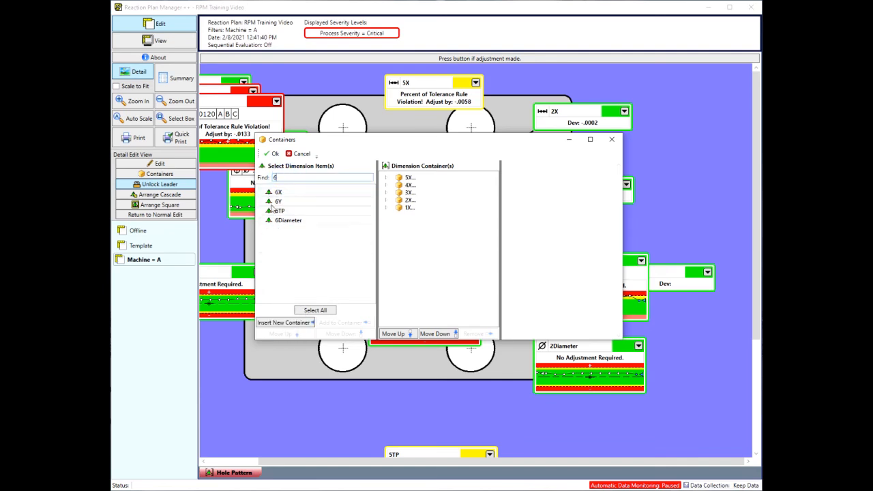
pyautogui.click(285, 324)
pyautogui.click(387, 177)
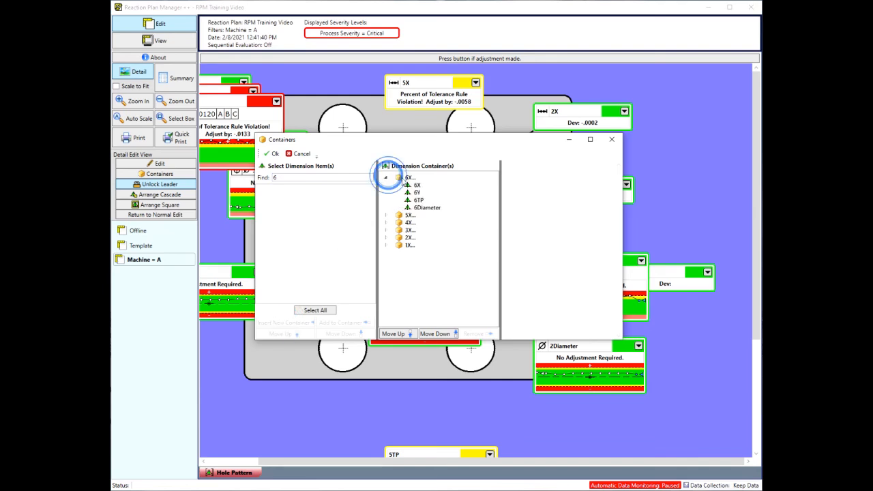
pyautogui.click(386, 177)
# Turn off vertical orientation for the 6X container and set its maximum dimensions along the orientation axis to 2
pyautogui.click(407, 180)
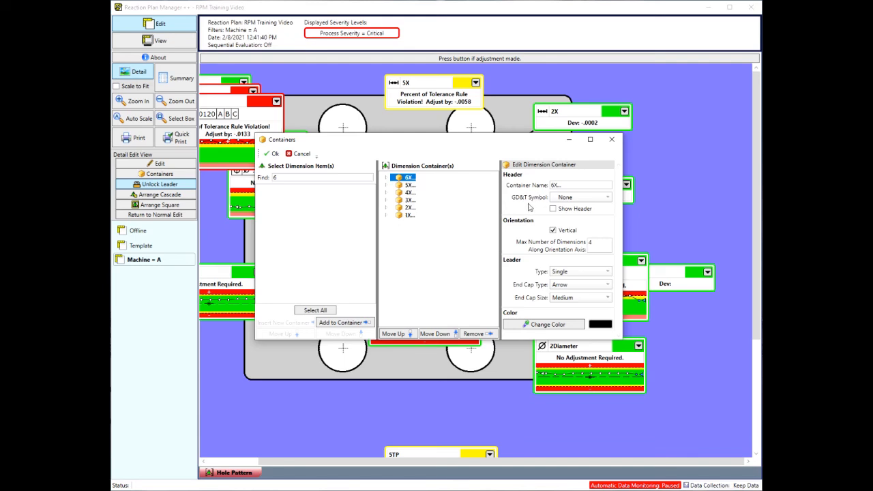
pyautogui.moveTo(618, 340); pyautogui.dragTo(679, 414)
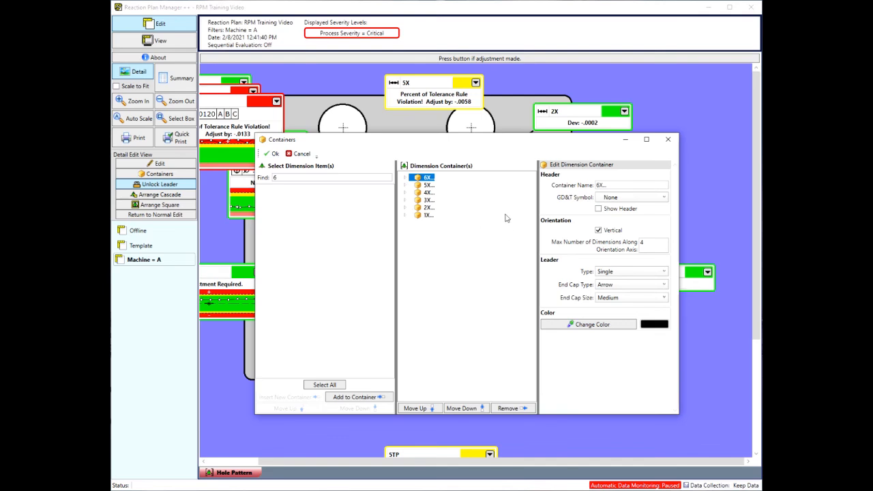
pyautogui.doubleClick(645, 242)
pyautogui.click(598, 231)
pyautogui.click(644, 244)
pyautogui.moveTo(637, 243); pyautogui.dragTo(630, 243)
# Make the 5X and 4X containers non-vertical, with at most 2 dimensions along the orientation axis
pyautogui.click(429, 185)
pyautogui.click(599, 231)
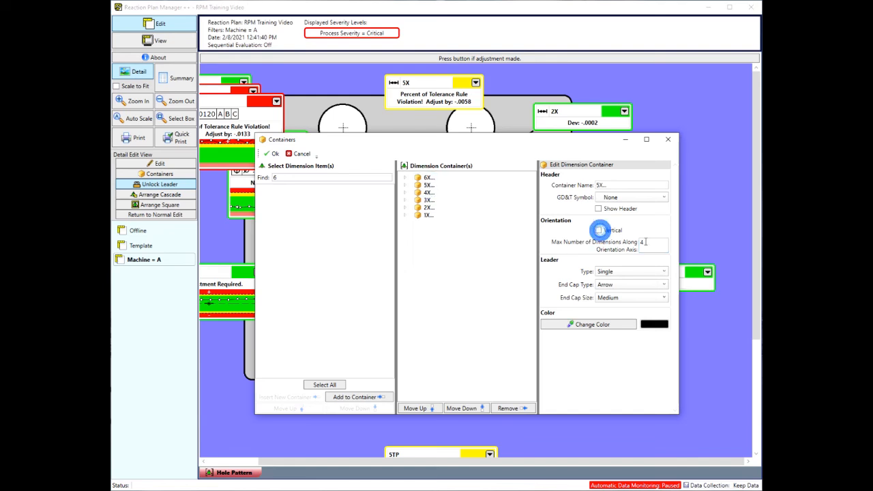
pyautogui.click(651, 244)
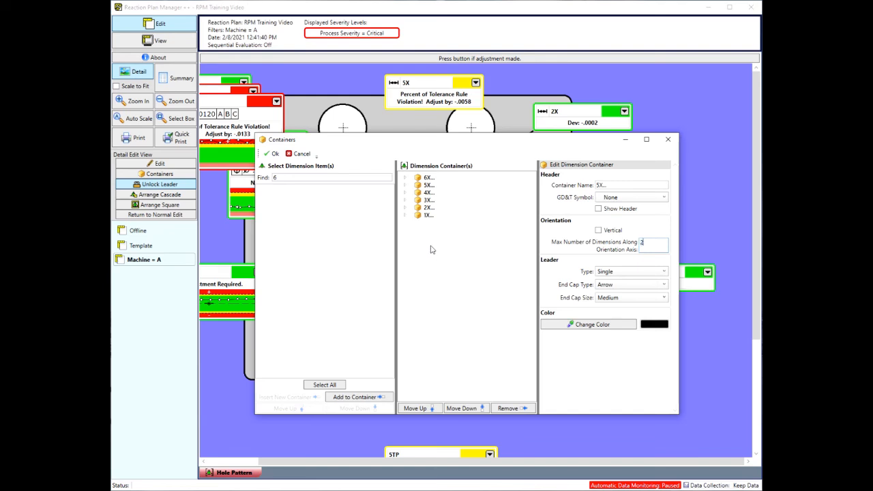
pyautogui.click(634, 181)
pyautogui.click(428, 193)
pyautogui.click(598, 230)
pyautogui.click(644, 243)
# Turn off vertical orientation for the 3X and 2X containers and limit each to 2 dimensions along the axis
pyautogui.click(427, 200)
pyautogui.click(429, 201)
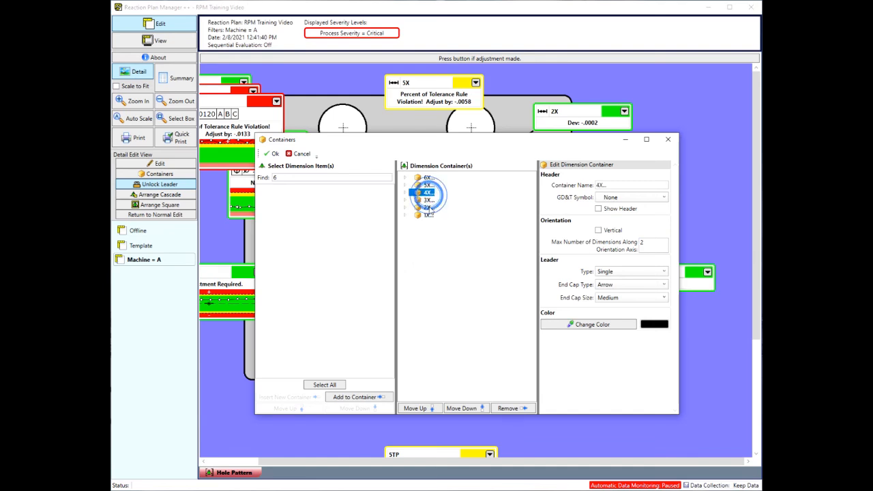
pyautogui.click(598, 230)
pyautogui.click(654, 244)
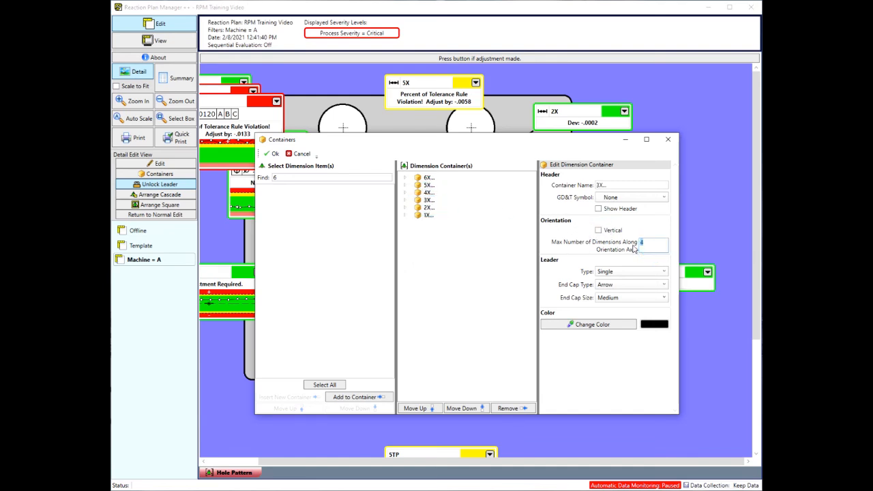
pyautogui.click(427, 208)
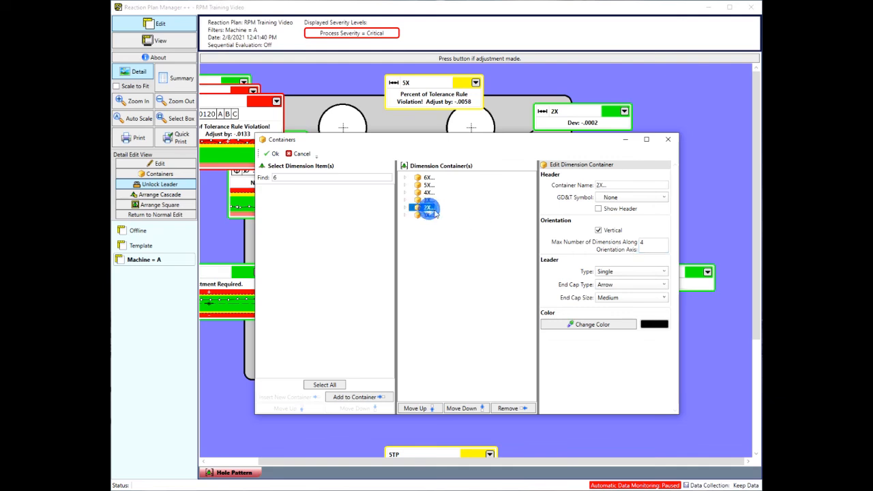
pyautogui.click(641, 242)
pyautogui.doubleClick(641, 243)
pyautogui.write('2')
pyautogui.click(598, 231)
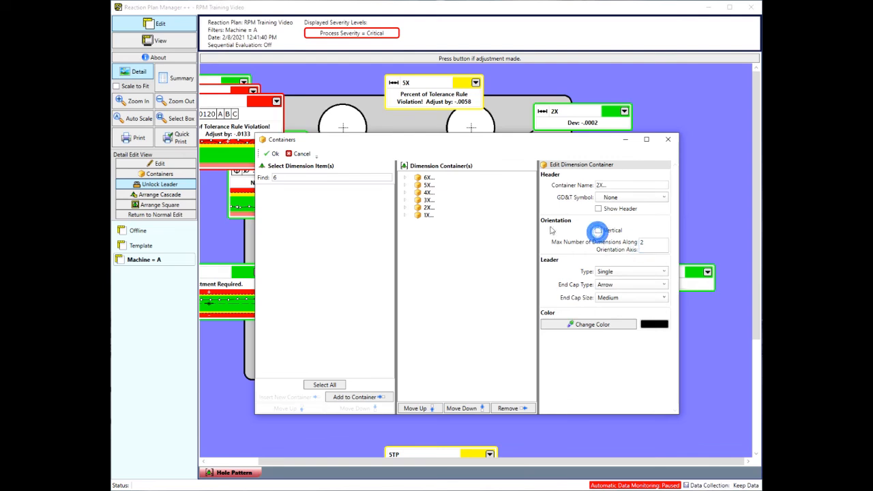
# Set the 1X container to non-vertical with 2 dimensions along the axis, check the other containers and accept the settings
pyautogui.click(427, 214)
pyautogui.doubleClick(642, 242)
pyautogui.write('2')
pyautogui.click(598, 232)
pyautogui.click(429, 200)
pyautogui.click(430, 193)
pyautogui.click(429, 185)
pyautogui.click(430, 178)
pyautogui.click(273, 153)
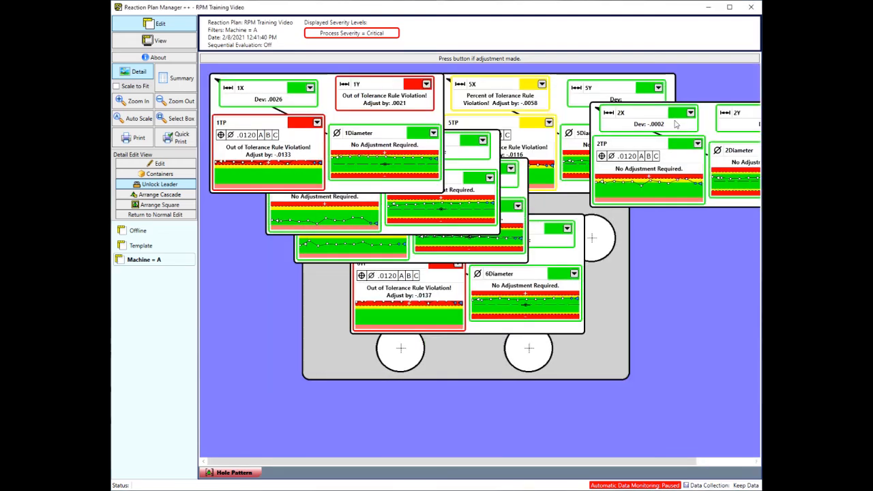
# Move the 2X container to beside the plate below the 5X container, and reposition its leader's arrow end
pyautogui.click(675, 121)
pyautogui.click(661, 151)
pyautogui.moveTo(598, 149); pyautogui.dragTo(592, 257)
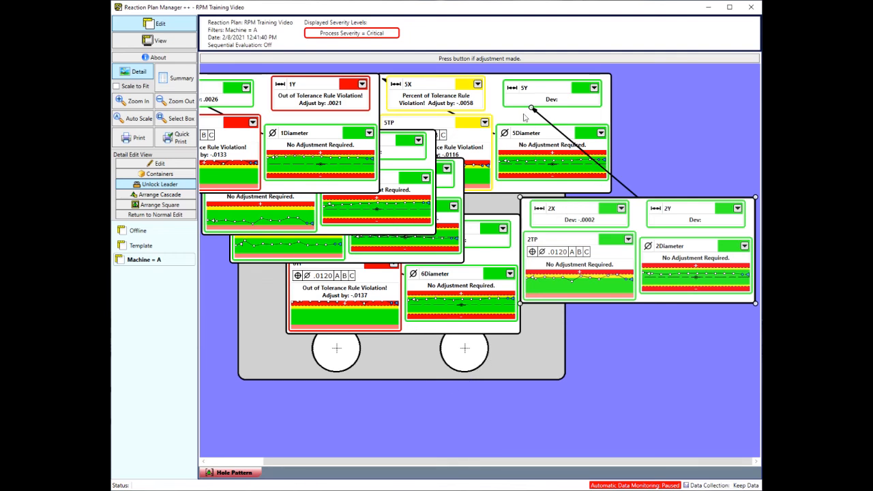
pyautogui.moveTo(532, 108); pyautogui.dragTo(576, 155)
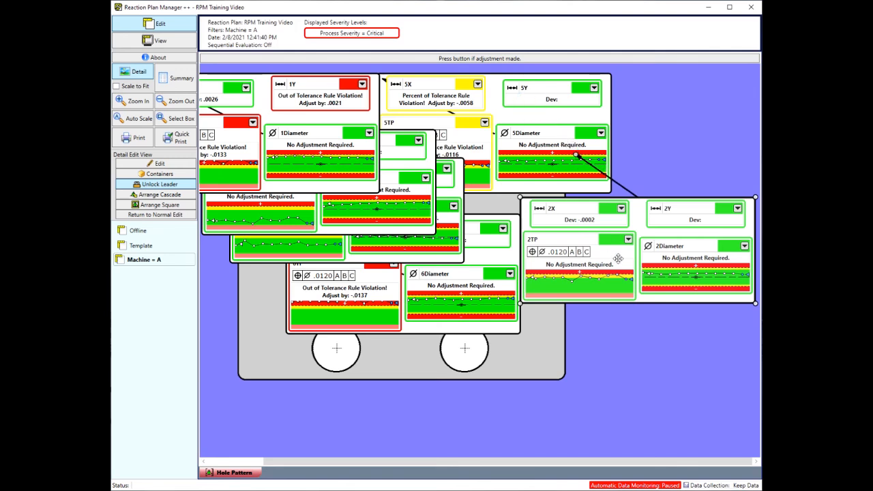
# Arrange all containers in a square around the part and confirm moving the objects
pyautogui.click(161, 205)
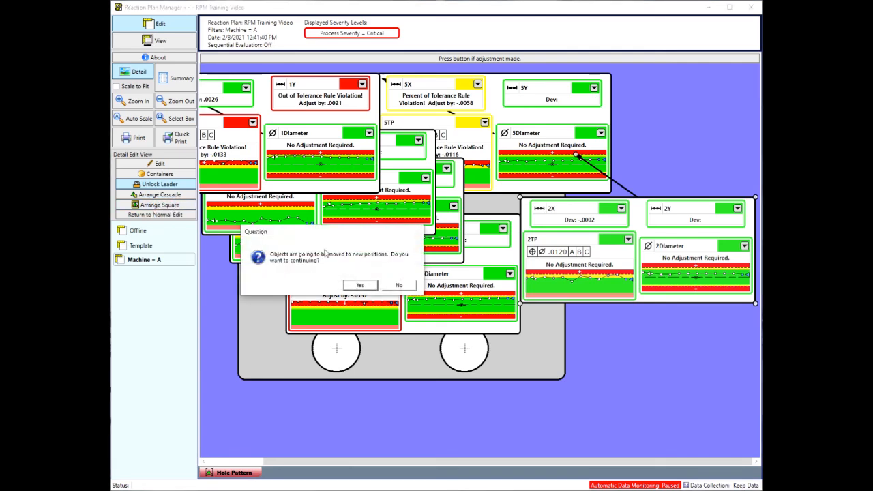
pyautogui.click(369, 285)
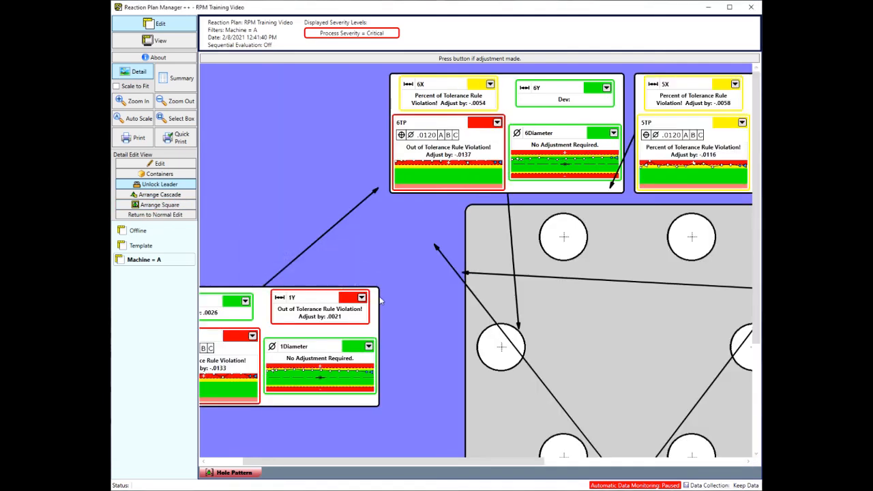
pyautogui.scroll(-1, 381, 298)
pyautogui.click(140, 118)
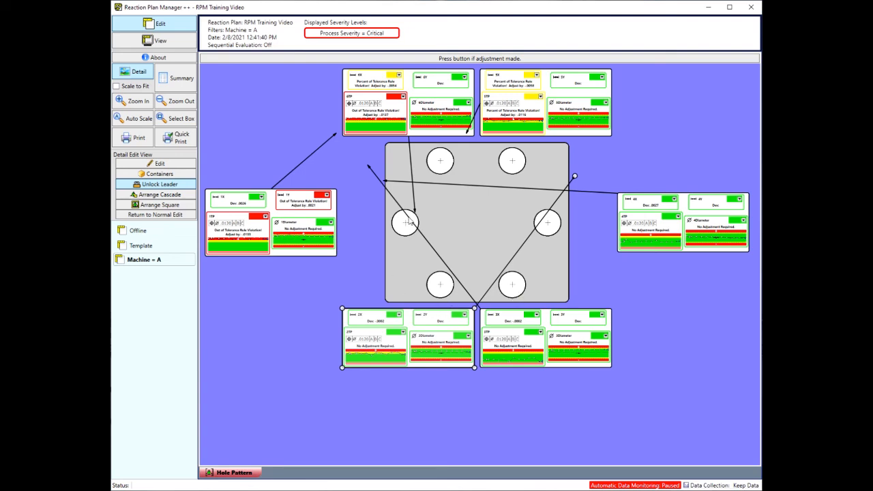
# Reopen the container editor and move the 3X container to the start of the container order
pyautogui.click(151, 174)
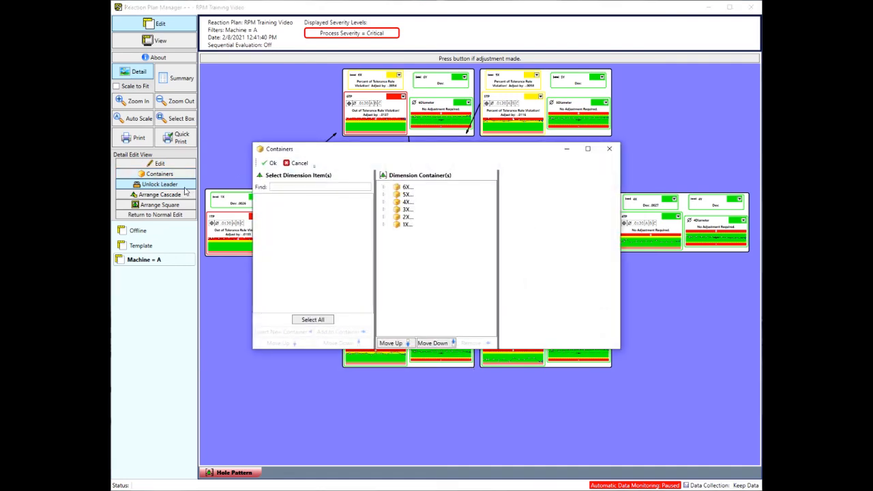
pyautogui.moveTo(439, 152); pyautogui.dragTo(534, 253)
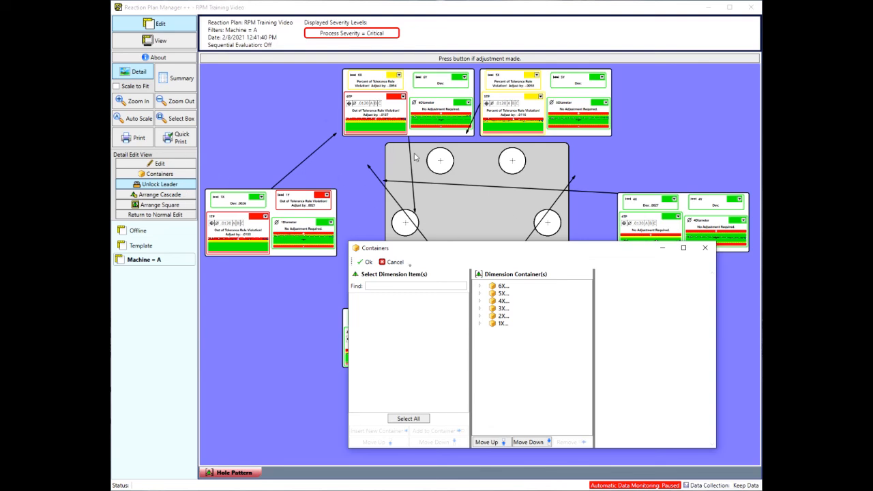
pyautogui.moveTo(476, 253); pyautogui.dragTo(461, 245)
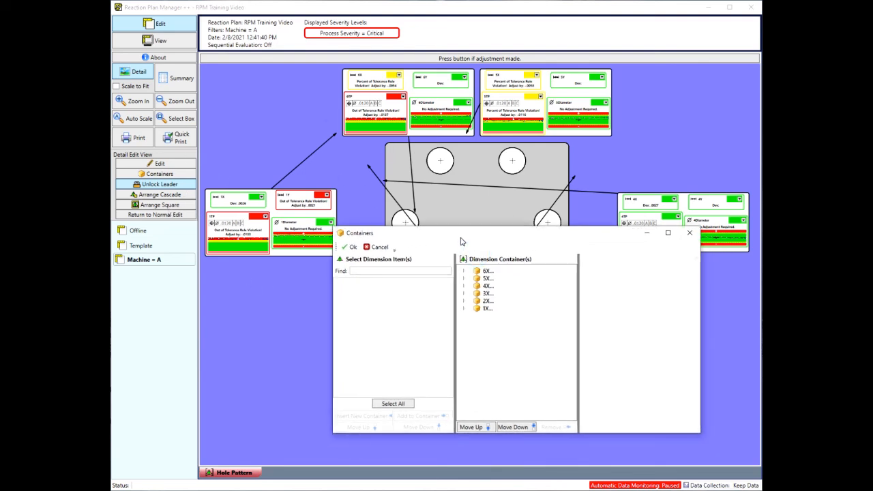
pyautogui.click(488, 298)
pyautogui.click(485, 431)
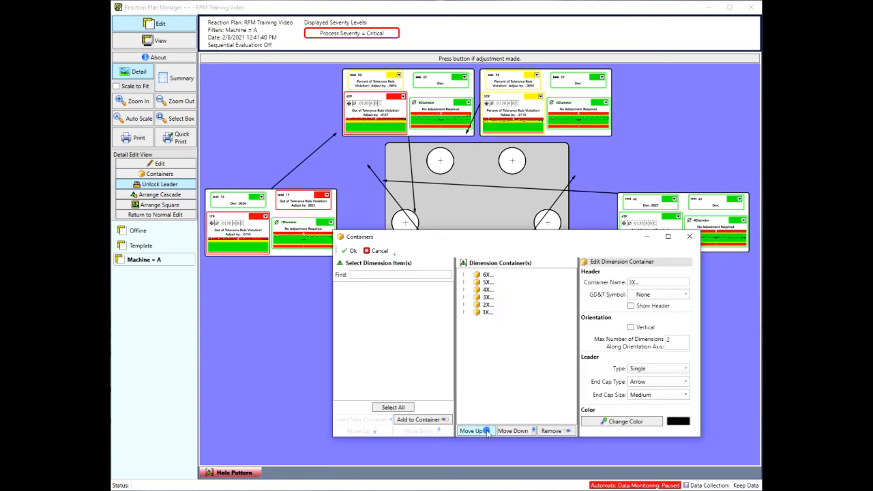
pyautogui.click(486, 431)
pyautogui.click(486, 431)
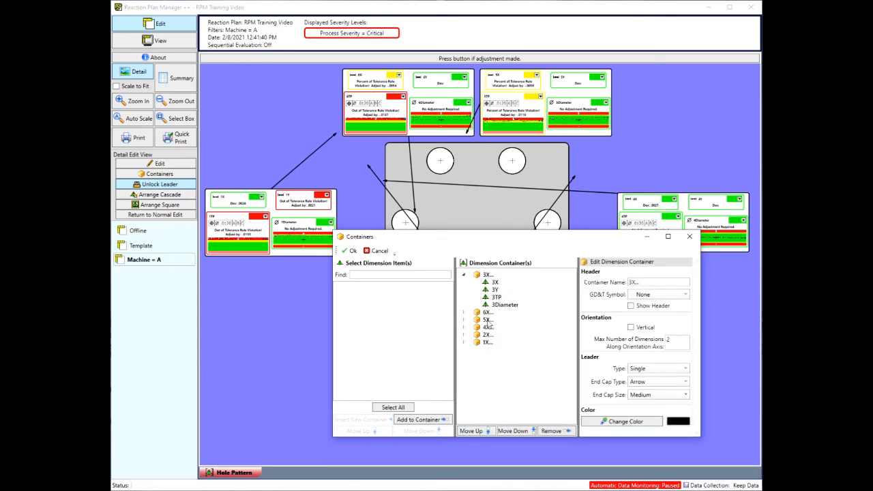
# Move the 2X container up three places, directly below the 3X container
pyautogui.click(488, 334)
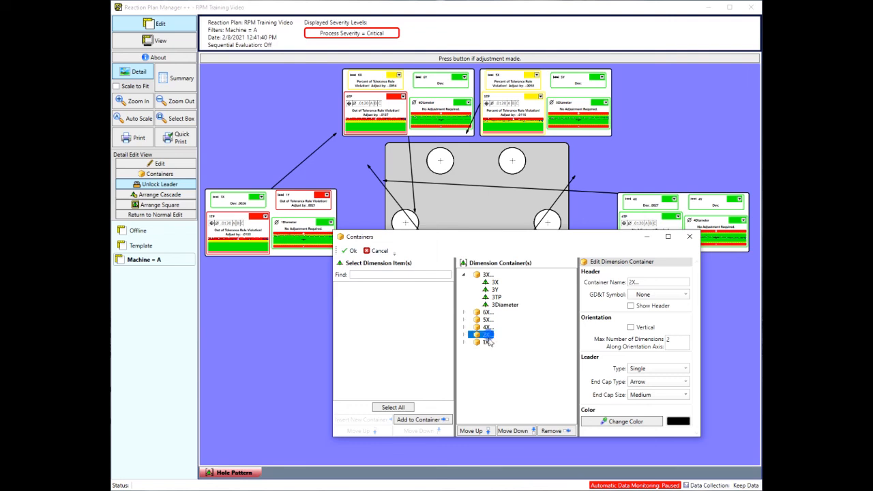
pyautogui.click(478, 432)
pyautogui.click(478, 431)
pyautogui.click(478, 432)
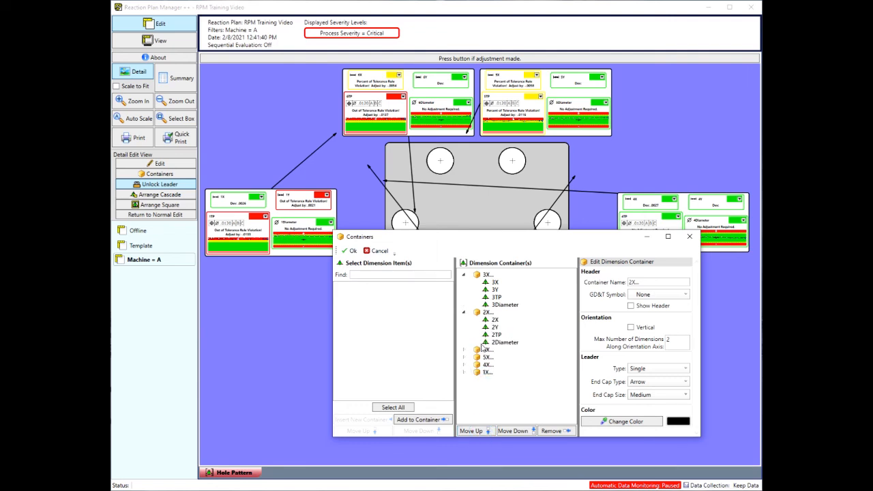
# Move the 1X container up three places, directly below the 2X container, and finish editing the containers
pyautogui.click(486, 372)
pyautogui.click(473, 431)
pyautogui.click(473, 431)
pyautogui.click(473, 431)
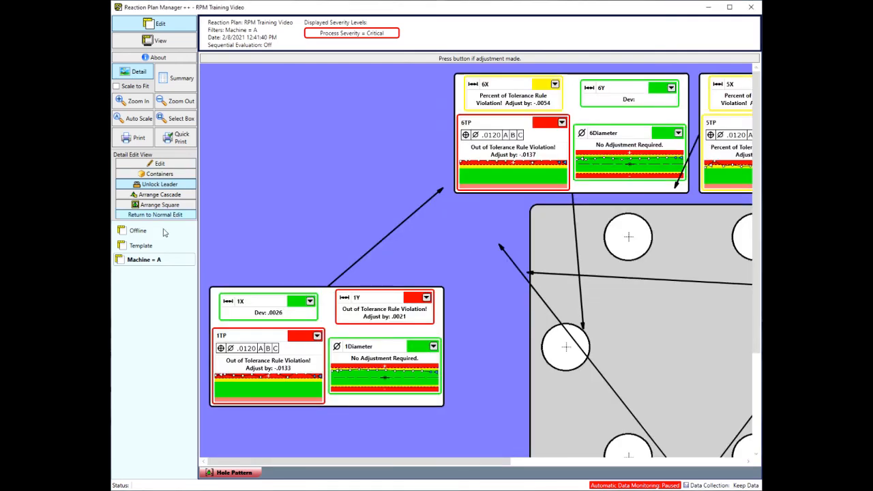
pyautogui.click(143, 120)
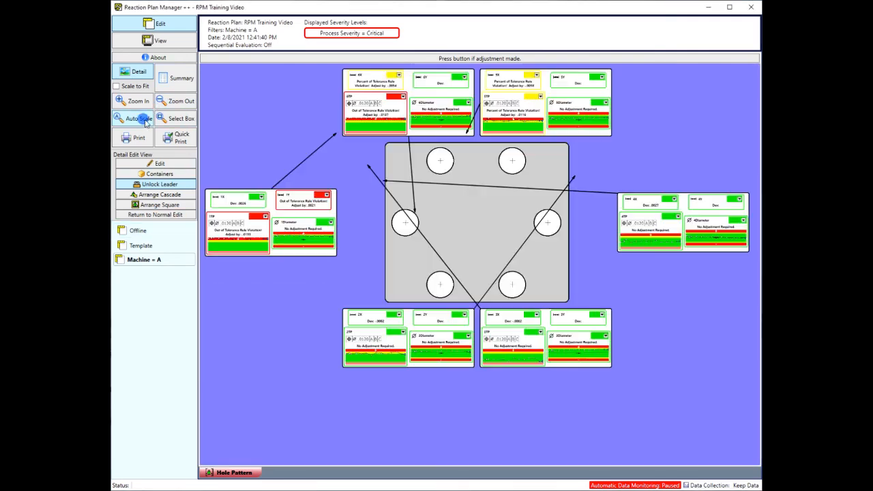
# Pull the leader ends of the 4X, 3X, 2X, 6X and 1X containers back onto their own containers
pyautogui.click(669, 218)
pyautogui.click(384, 179)
pyautogui.click(632, 202)
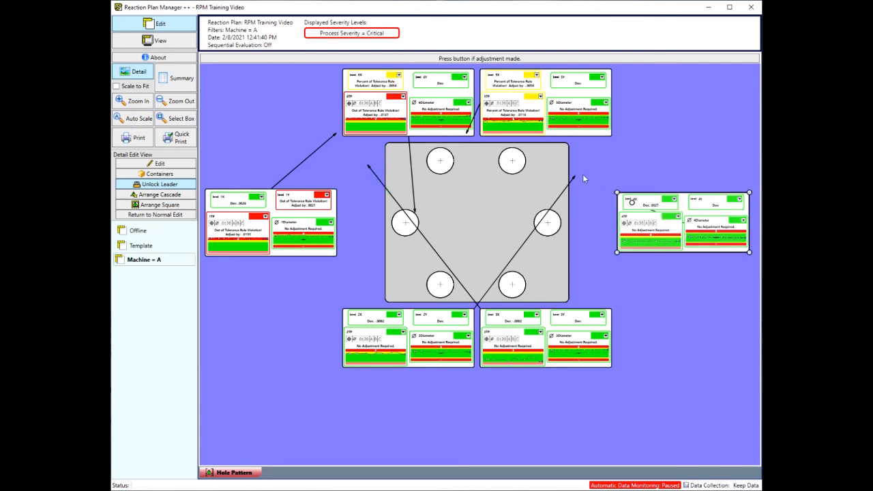
pyautogui.click(537, 331)
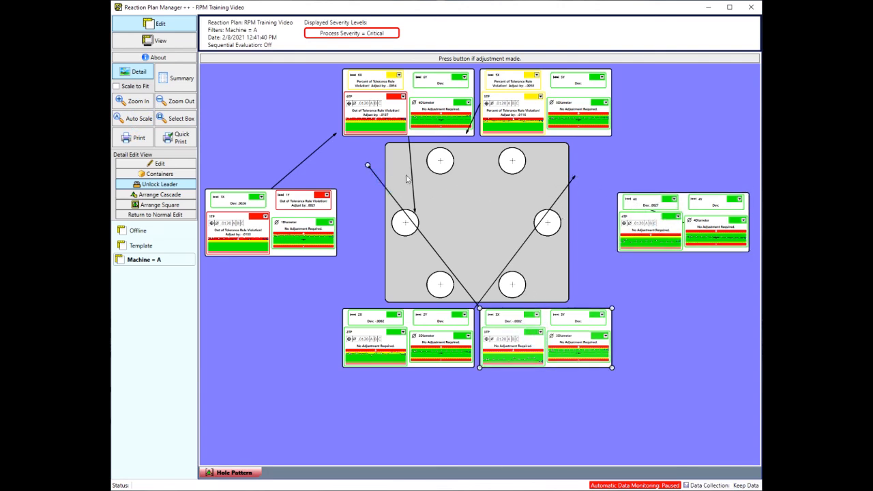
pyautogui.click(368, 166)
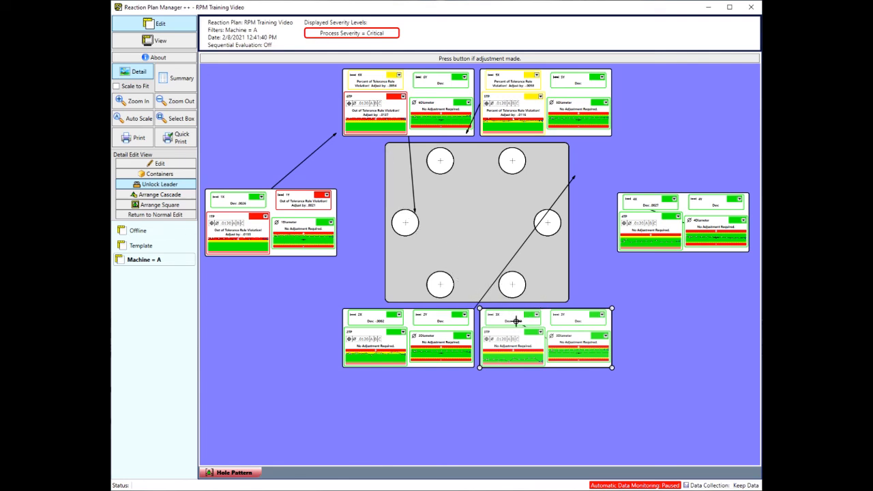
pyautogui.click(430, 353)
pyautogui.click(570, 176)
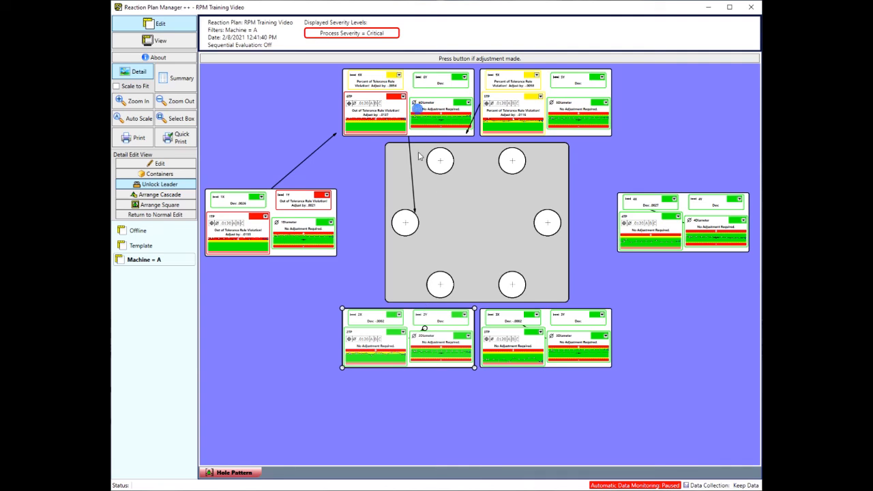
pyautogui.click(418, 111)
pyautogui.click(414, 213)
pyautogui.click(269, 223)
pyautogui.click(335, 133)
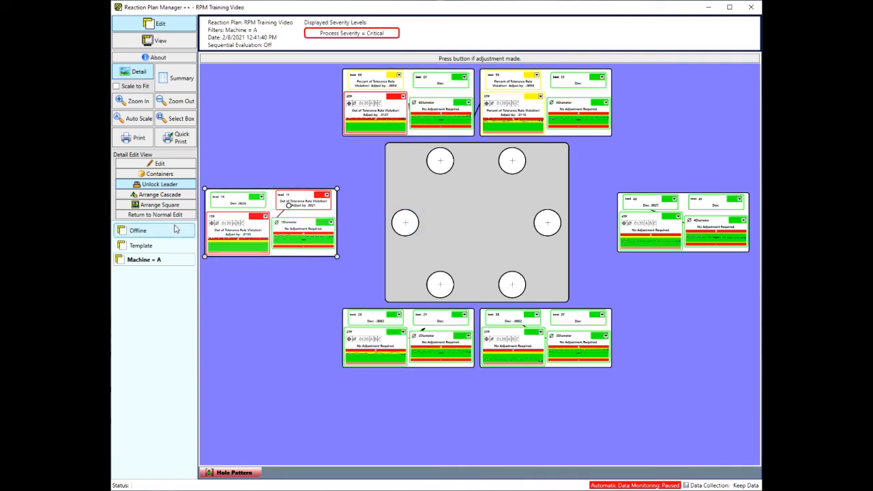
# Arrange the reordered containers in a square around the part and accept the new positions
pyautogui.click(160, 205)
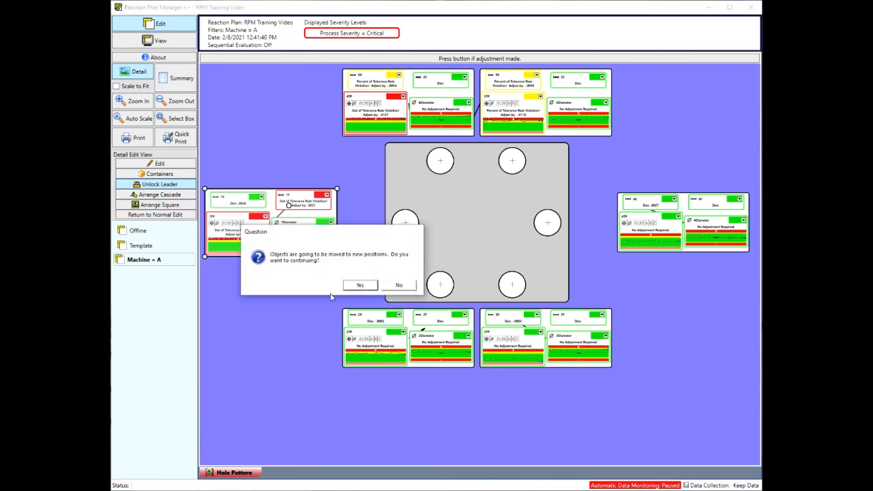
pyautogui.click(352, 289)
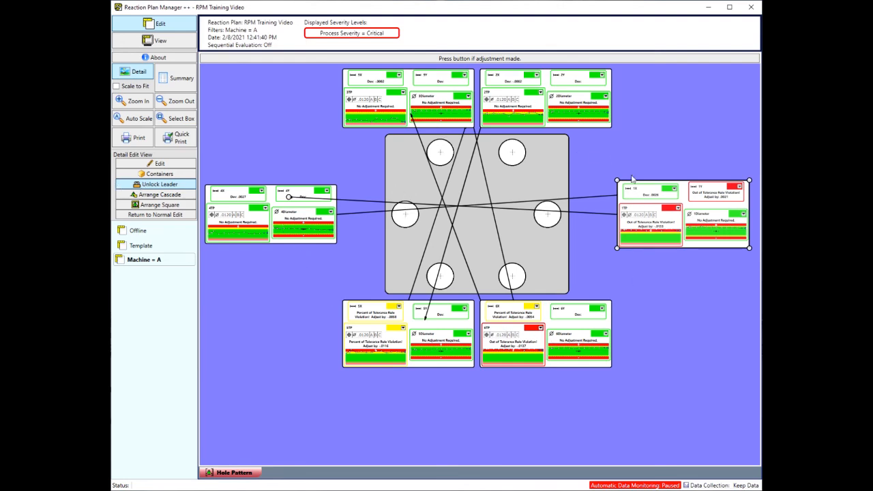
# Point the leaders of the 1X, 2X and 3X containers at the part's middle-right, upper-right and upper-left holes
pyautogui.click(655, 200)
pyautogui.moveTo(290, 197); pyautogui.dragTo(562, 213)
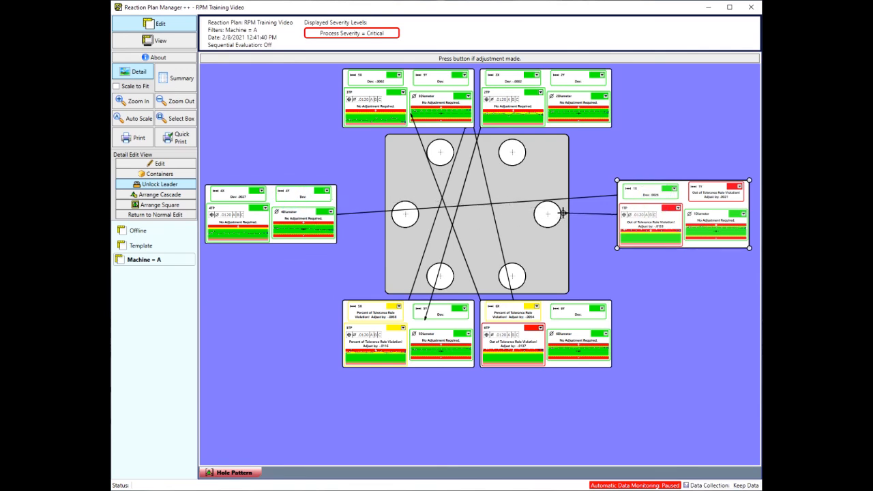
pyautogui.click(551, 111)
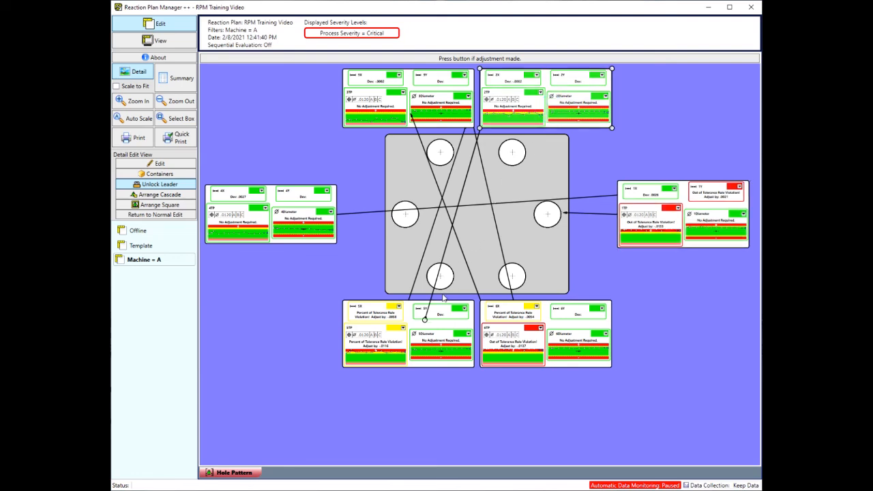
pyautogui.moveTo(424, 319); pyautogui.dragTo(523, 142)
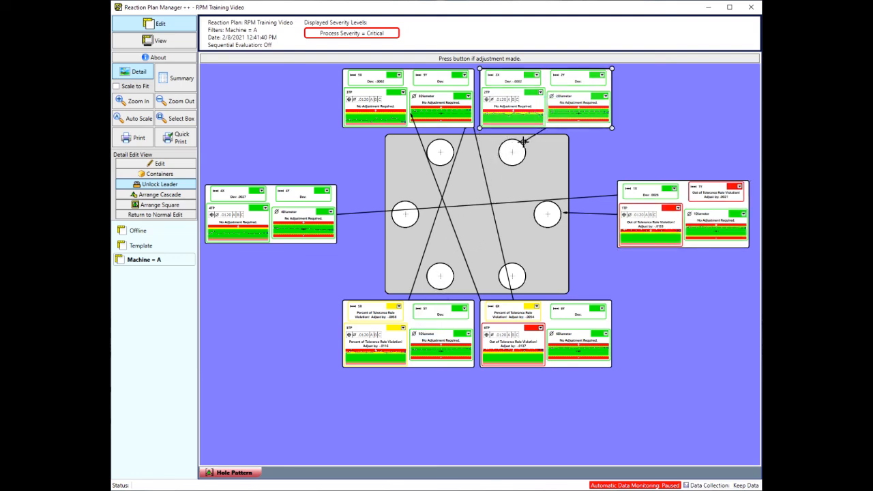
pyautogui.click(405, 100)
pyautogui.moveTo(517, 313); pyautogui.dragTo(431, 141)
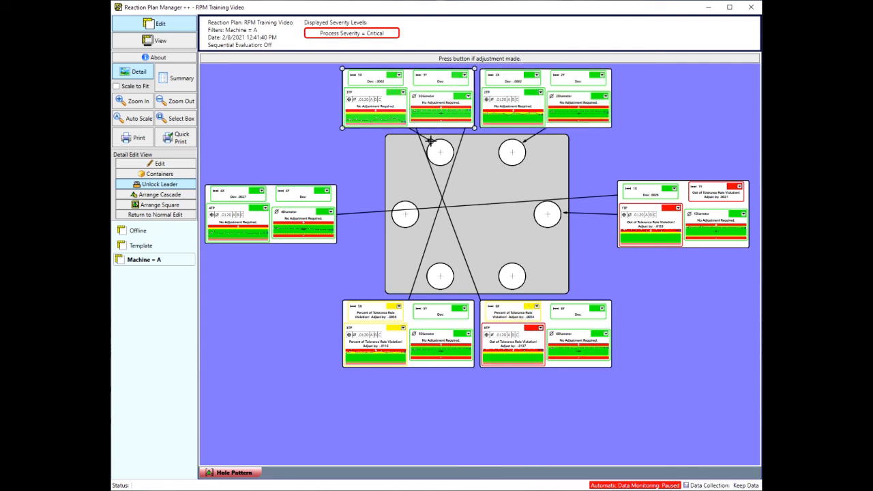
# Point the leaders of the 4X, 5X and 6X containers at the part's middle-left, lower-left and lower-right holes
pyautogui.click(304, 221)
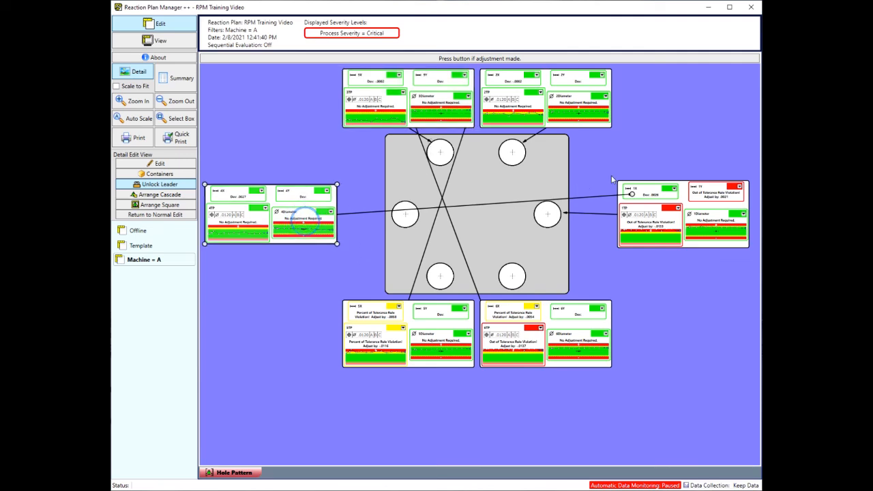
pyautogui.moveTo(633, 194); pyautogui.dragTo(392, 214)
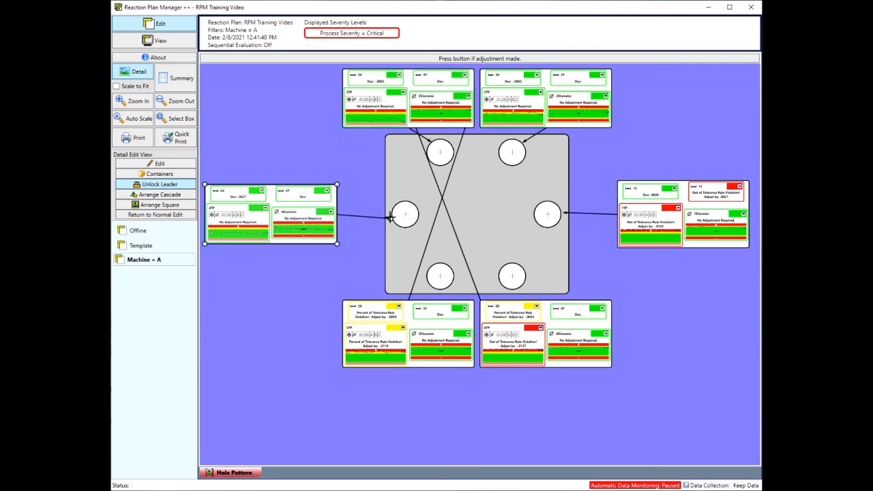
pyautogui.click(370, 331)
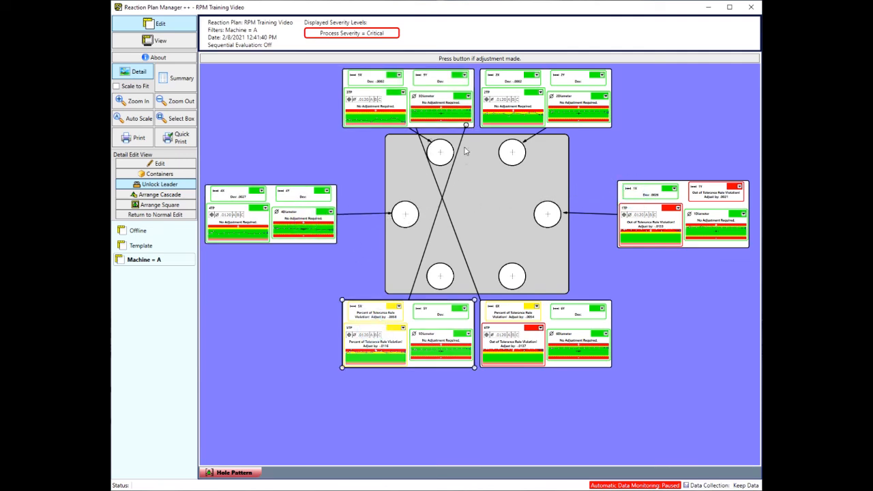
pyautogui.moveTo(466, 125); pyautogui.dragTo(425, 285)
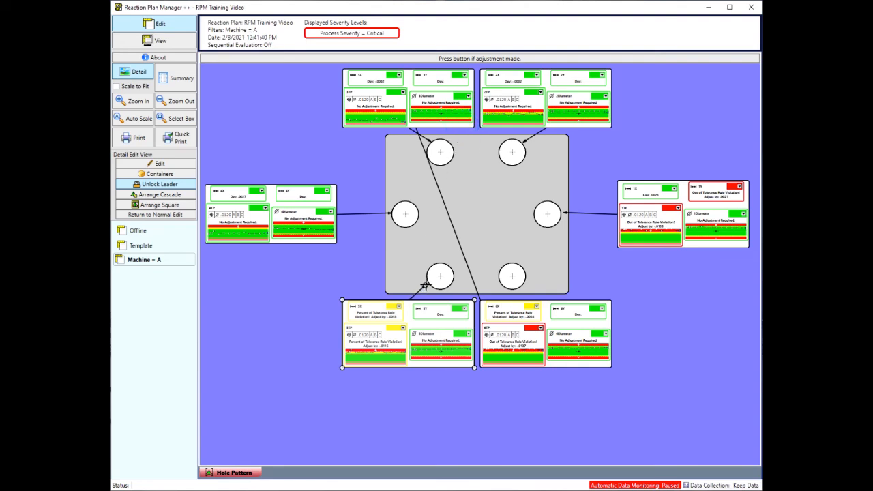
pyautogui.click(522, 324)
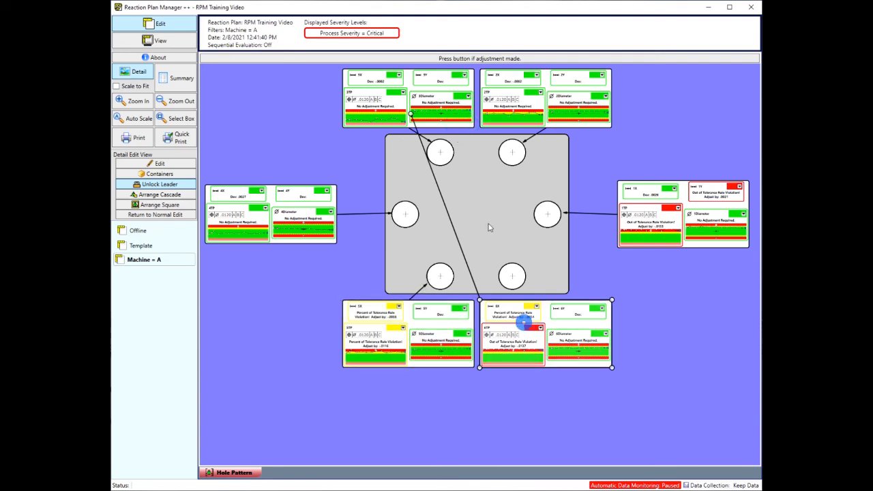
pyautogui.moveTo(411, 112); pyautogui.dragTo(526, 286)
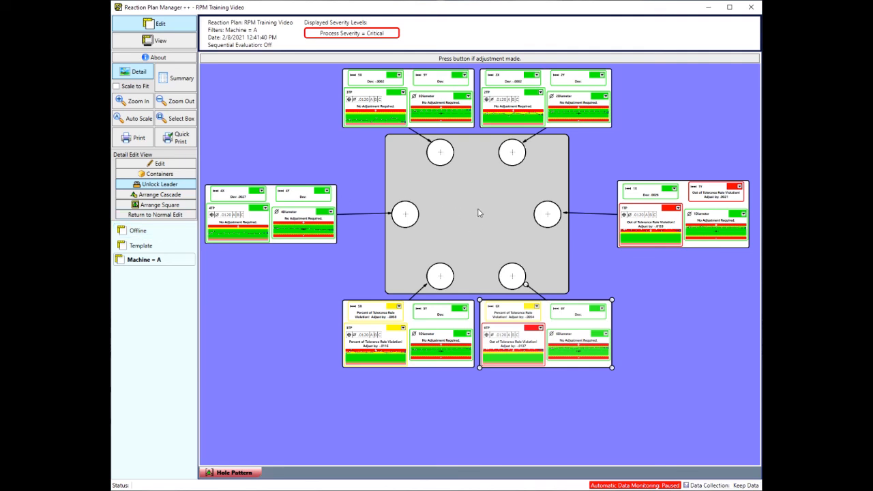
# Resize the Hole Pattern group's picture to a scale factor of 0.7 and accept the group edit
pyautogui.click(149, 166)
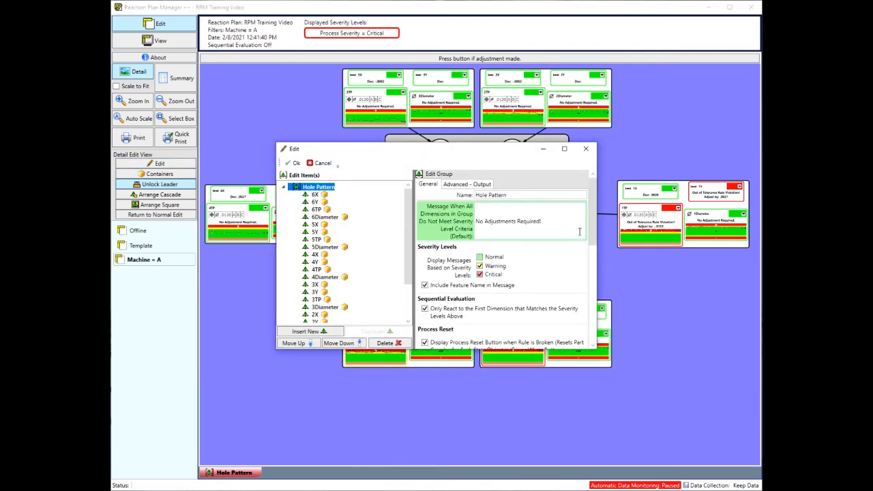
pyautogui.moveTo(593, 205); pyautogui.dragTo(595, 339)
pyautogui.click(542, 330)
pyautogui.write('0.7')
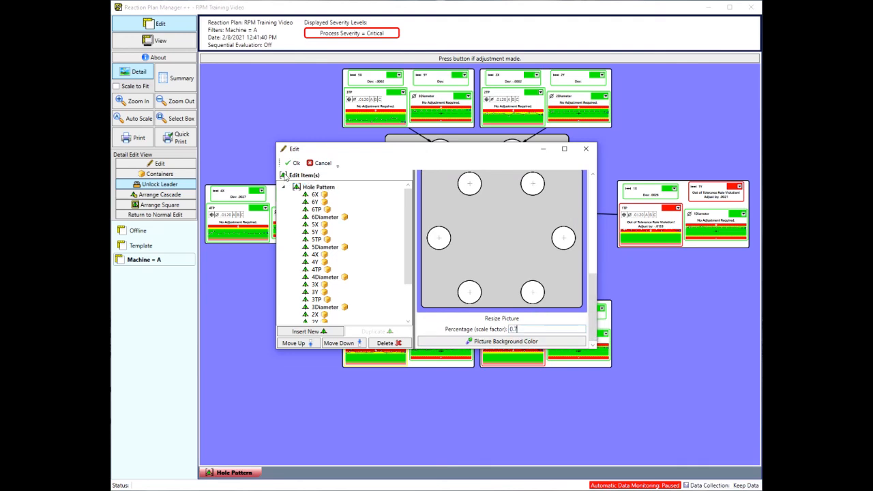
pyautogui.click(294, 165)
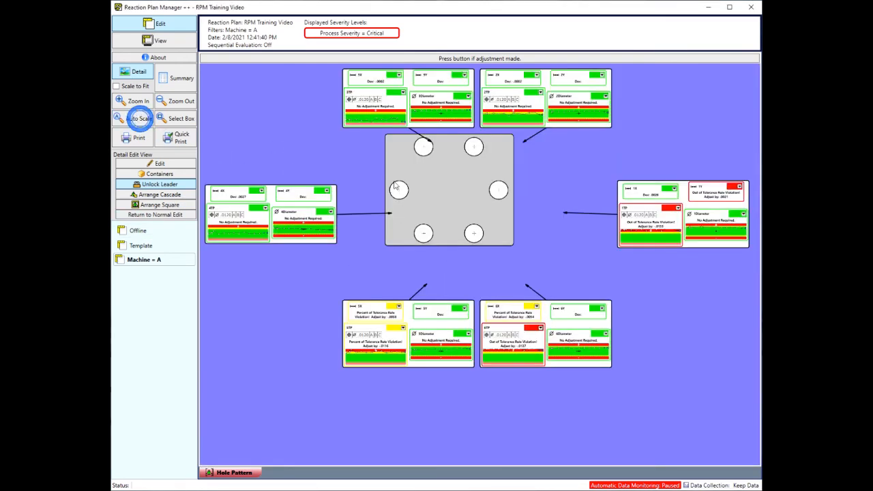
# Lock the leaders to their containers and arrange the containers in a square around the resized part picture
pyautogui.click(144, 121)
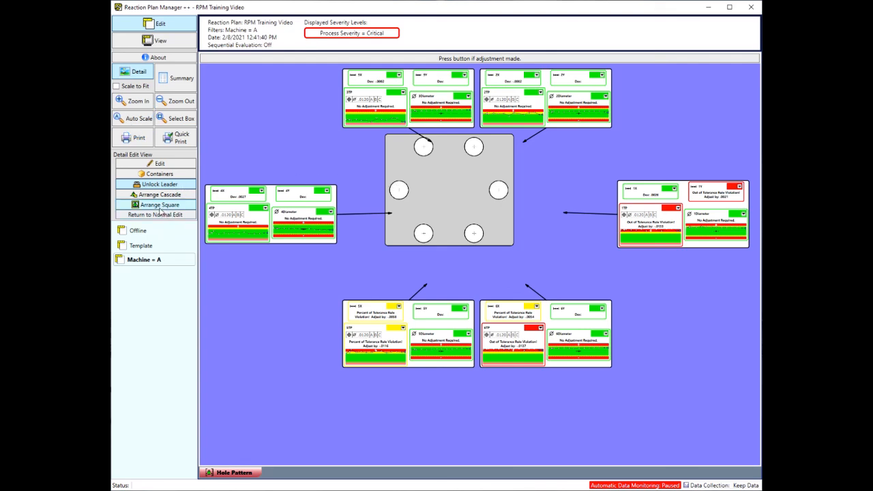
pyautogui.click(150, 186)
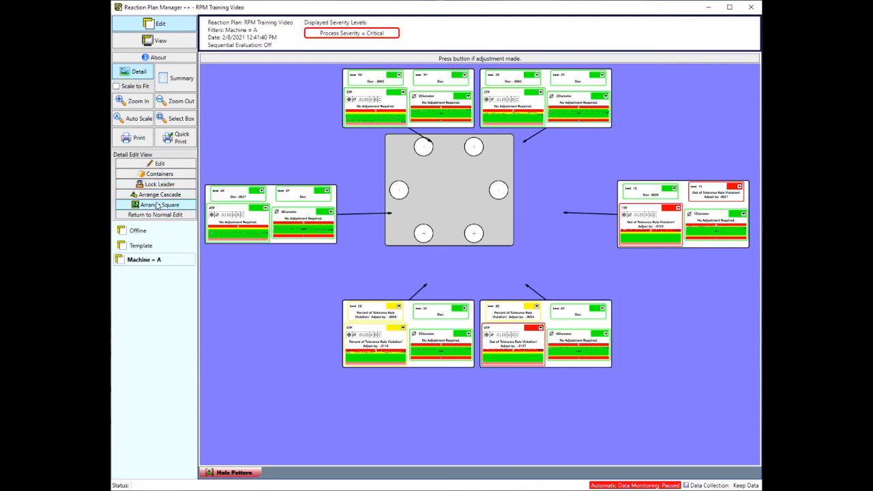
pyautogui.click(158, 205)
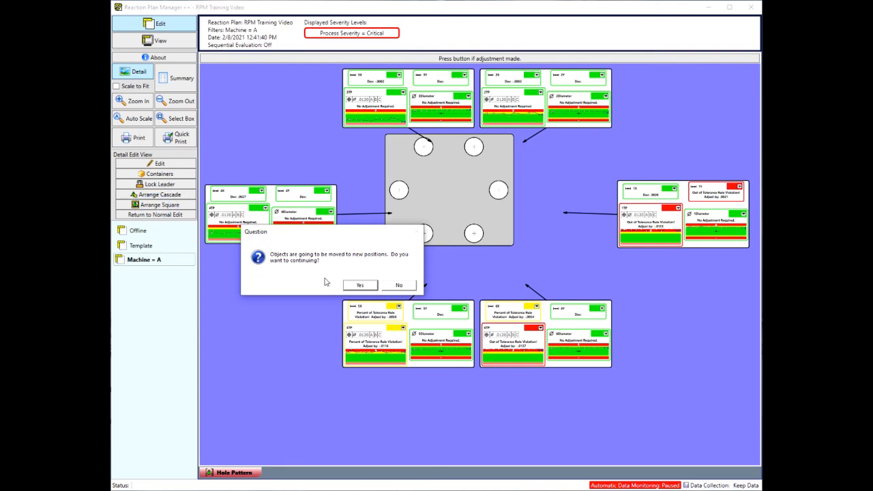
pyautogui.click(355, 285)
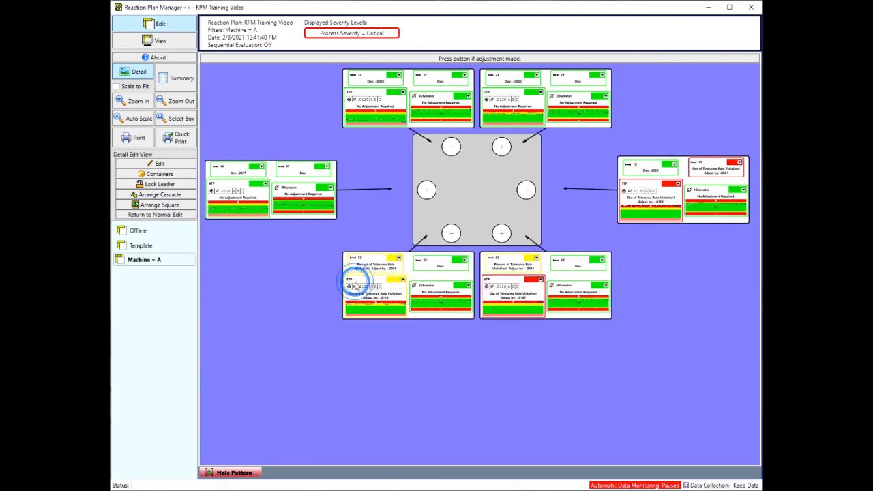
# Move the leader tips of the 2X, 1X and 3X containers onto the edges of their holes in the smaller picture
pyautogui.click(531, 111)
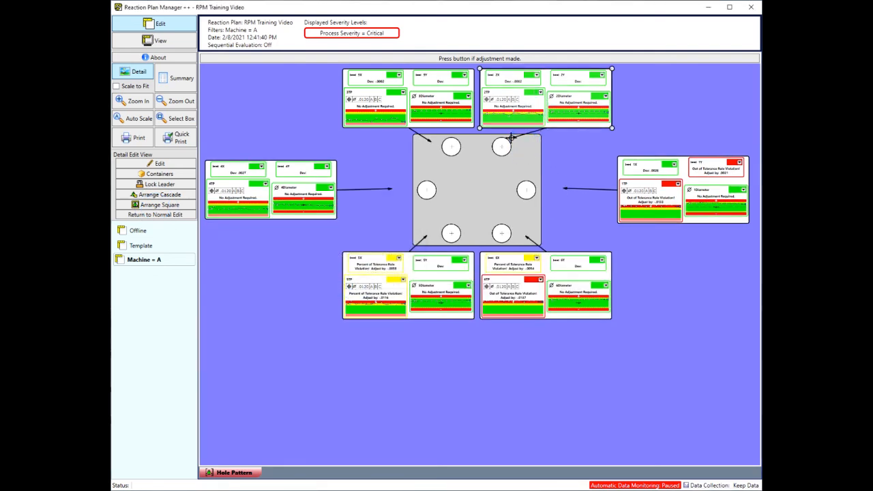
pyautogui.click(509, 139)
pyautogui.click(642, 177)
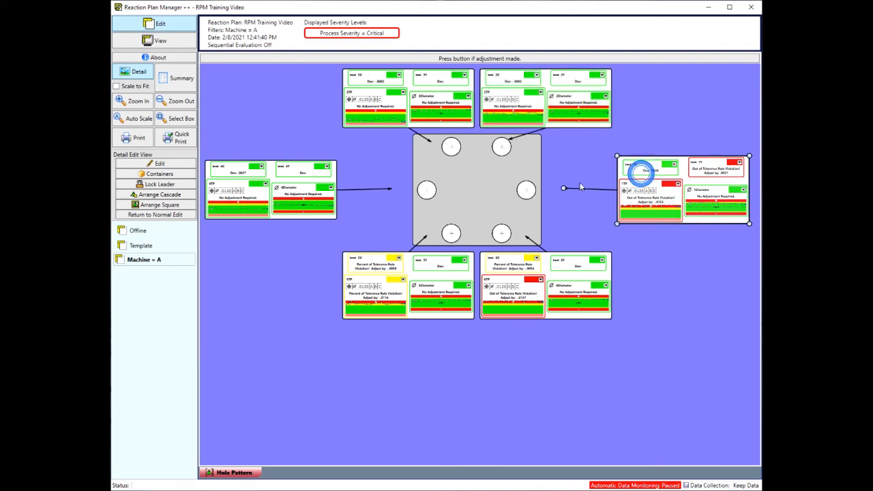
pyautogui.moveTo(564, 188); pyautogui.dragTo(538, 189)
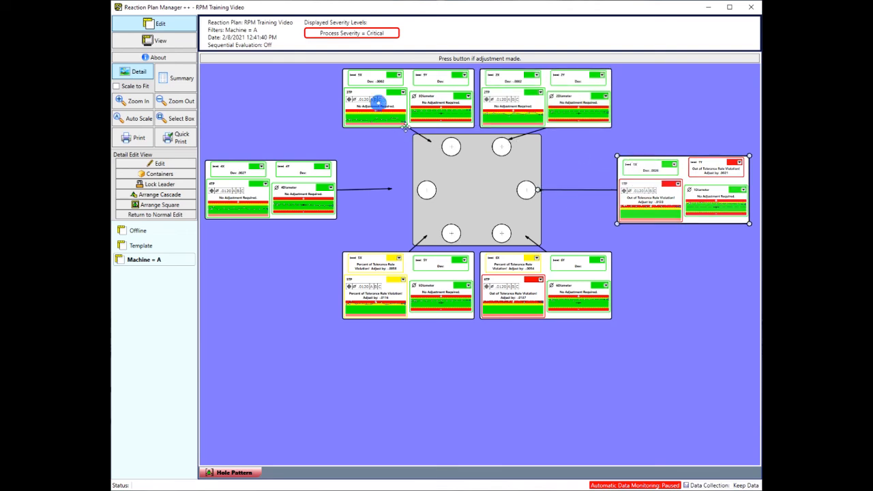
pyautogui.click(375, 102)
pyautogui.moveTo(430, 141); pyautogui.dragTo(442, 139)
# Move the leader tips of the 4X, 5X and 6X containers onto the edges of their holes in the smaller picture
pyautogui.click(266, 189)
pyautogui.moveTo(390, 189); pyautogui.dragTo(418, 188)
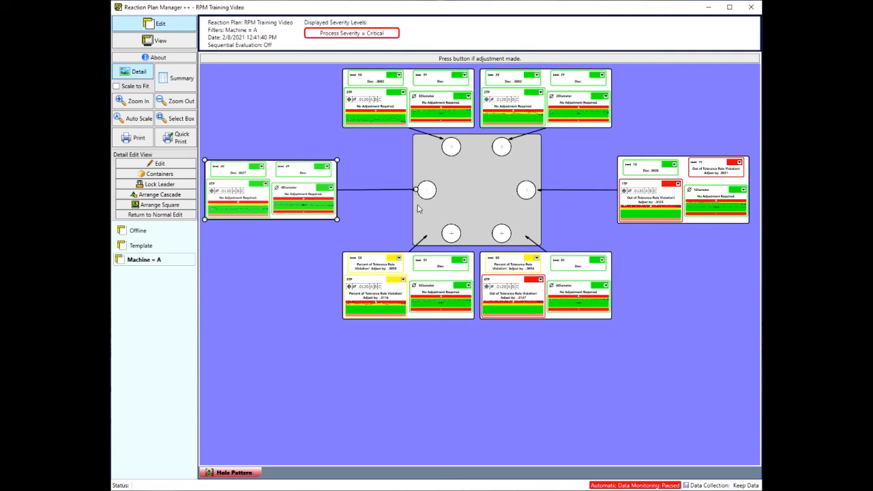
pyautogui.click(416, 289)
pyautogui.moveTo(424, 237); pyautogui.dragTo(442, 237)
pyautogui.click(512, 273)
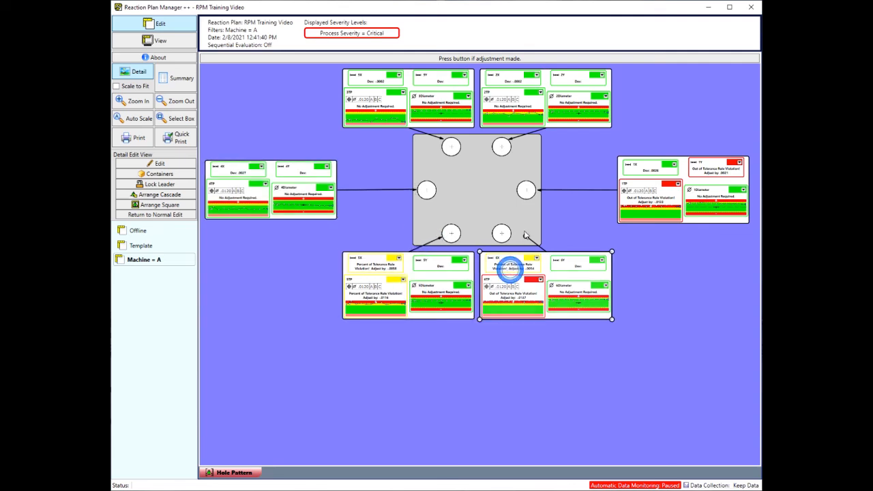
pyautogui.moveTo(526, 236); pyautogui.dragTo(512, 240)
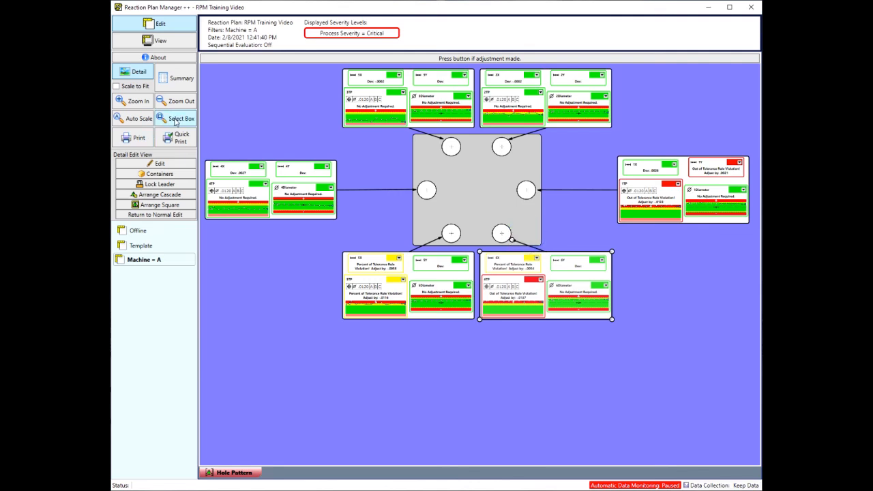
# Return to normal editing, save the reaction plan over the existing RPM Training Video solution, and switch to View mode
pyautogui.click(159, 216)
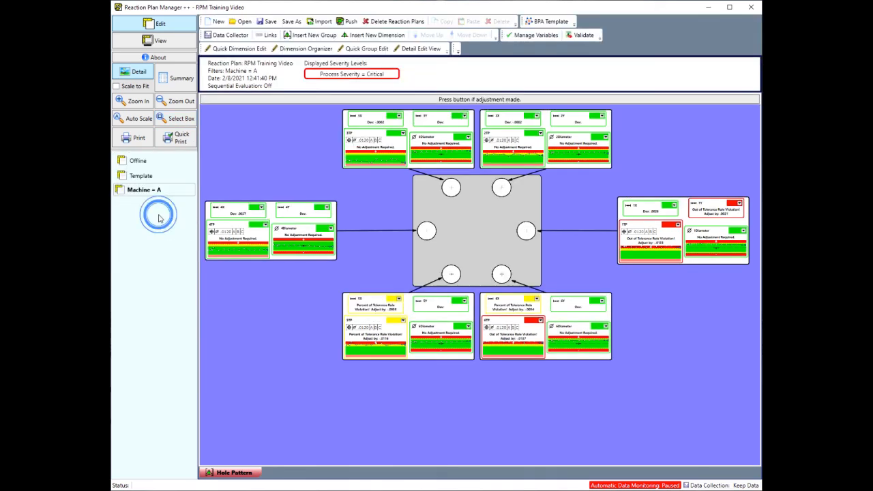
pyautogui.click(270, 26)
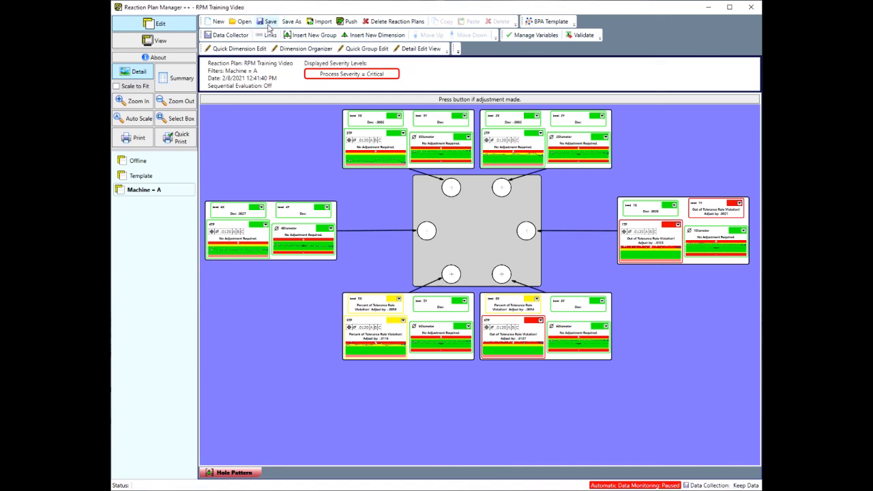
pyautogui.click(172, 43)
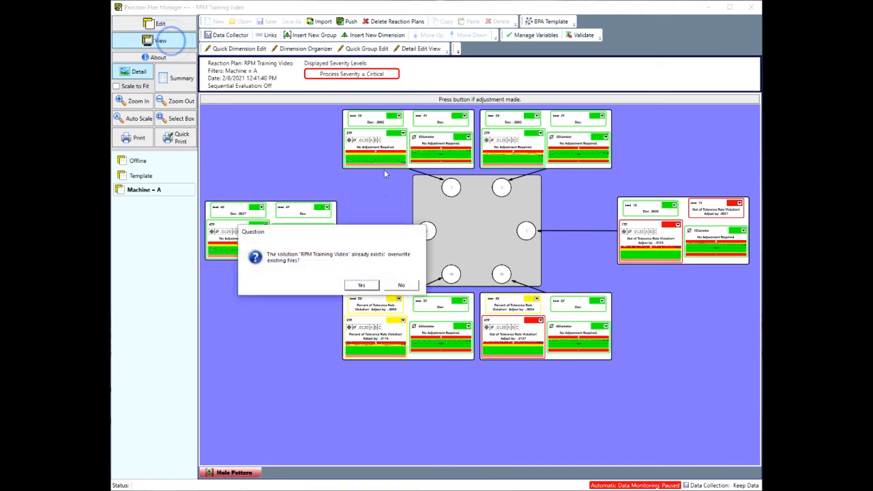
pyautogui.click(354, 285)
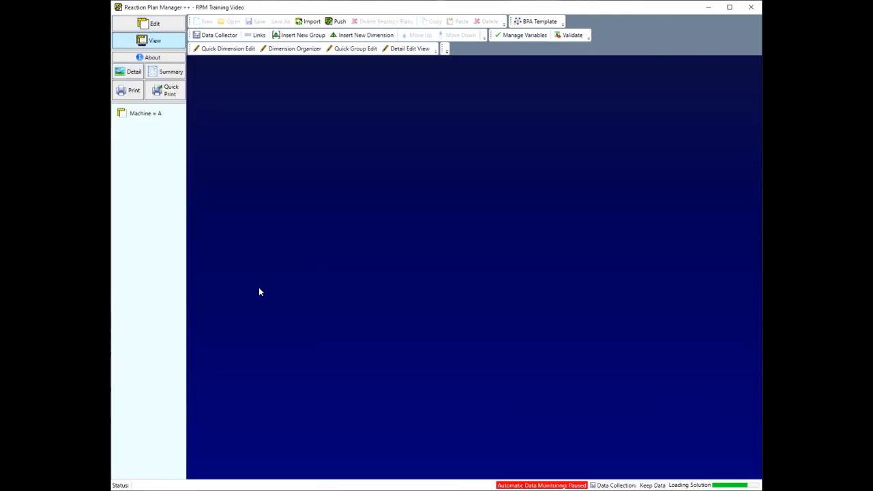
pyautogui.scroll(-1, 366, 221)
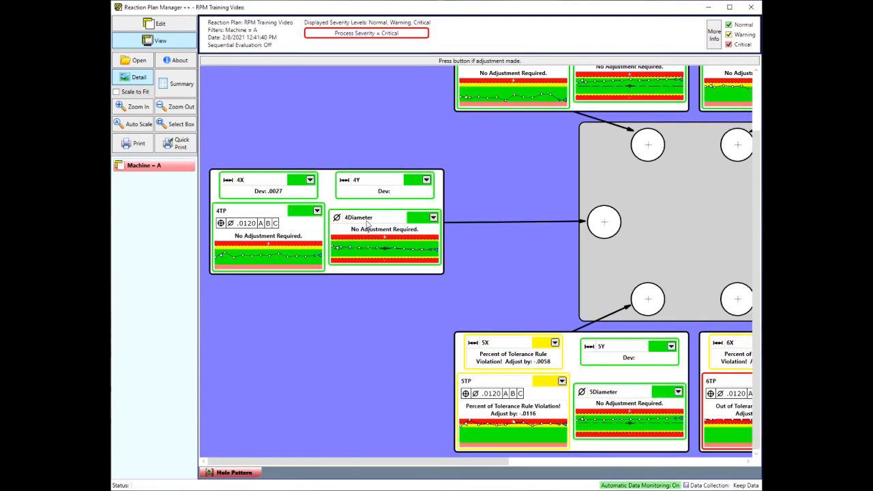
# Auto-scale the Hole Pattern detail view and leave Scale to Fit turned on
pyautogui.moveTo(246, 462)
pyautogui.mouseDown()
pyautogui.moveTo(401, 479)
pyautogui.moveTo(242, 458)
pyautogui.mouseUp()
pyautogui.click(145, 128)
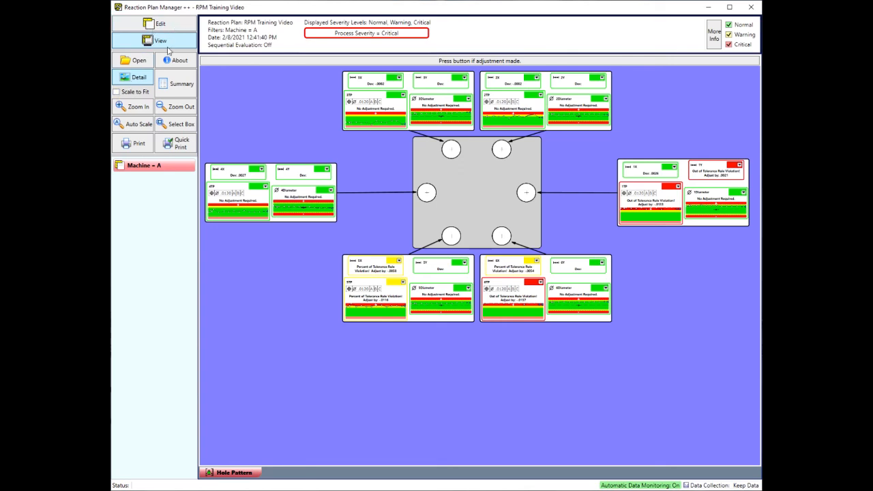
pyautogui.click(123, 93)
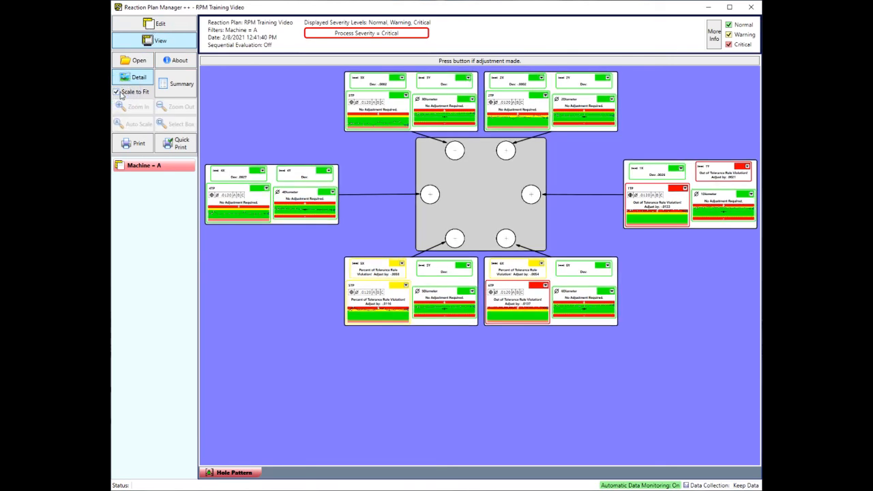
pyautogui.click(121, 94)
pyautogui.click(123, 95)
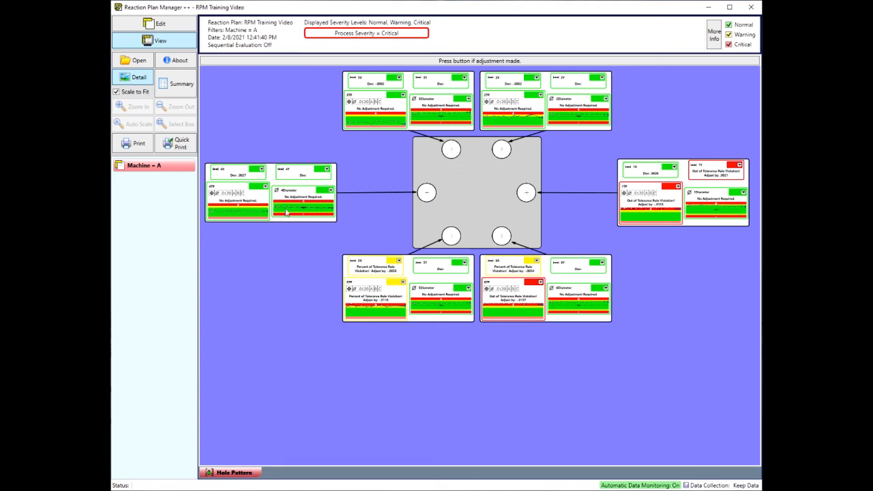
# Switch to Edit mode and display the detail view of the Machine = A plan with Scale to Fit turned on
pyautogui.click(154, 26)
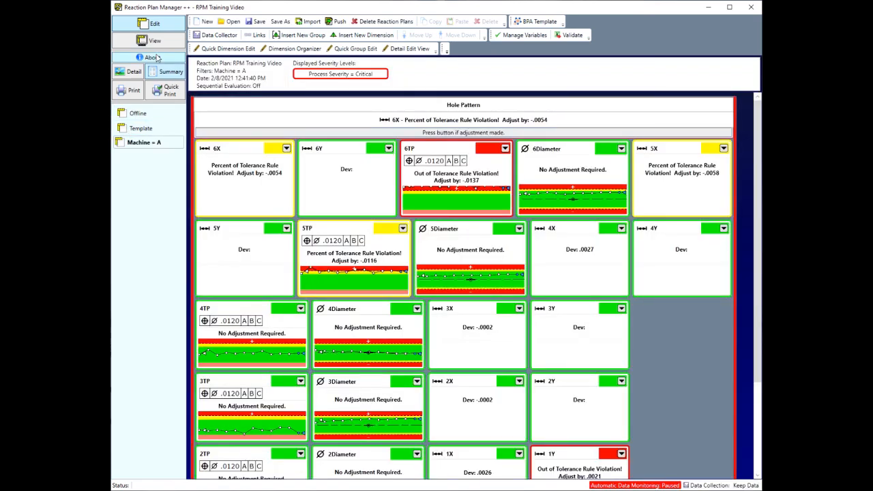
pyautogui.click(132, 72)
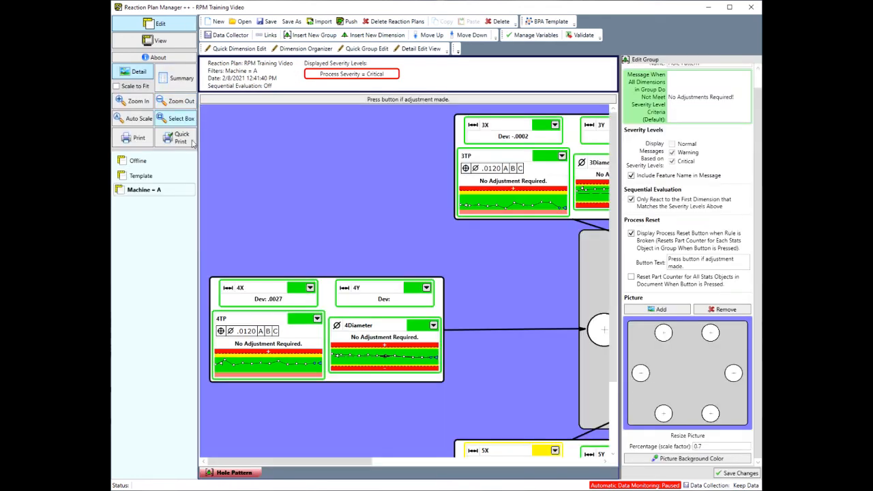
pyautogui.click(142, 192)
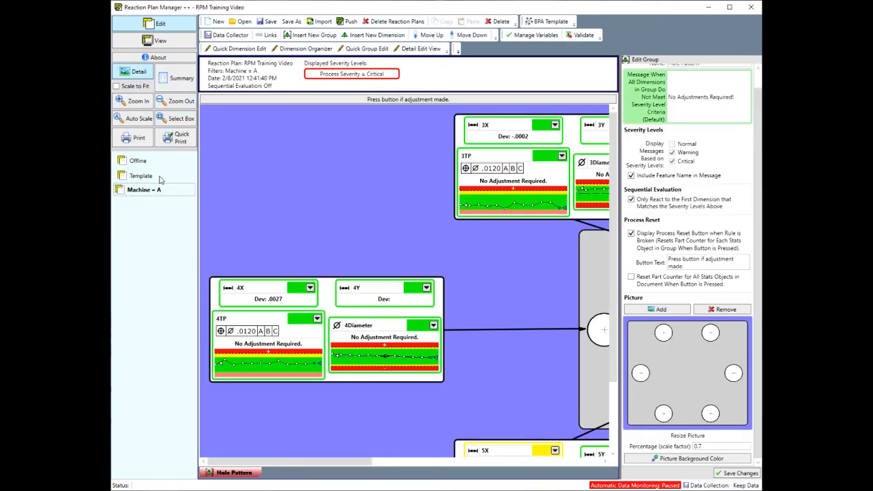
pyautogui.click(118, 86)
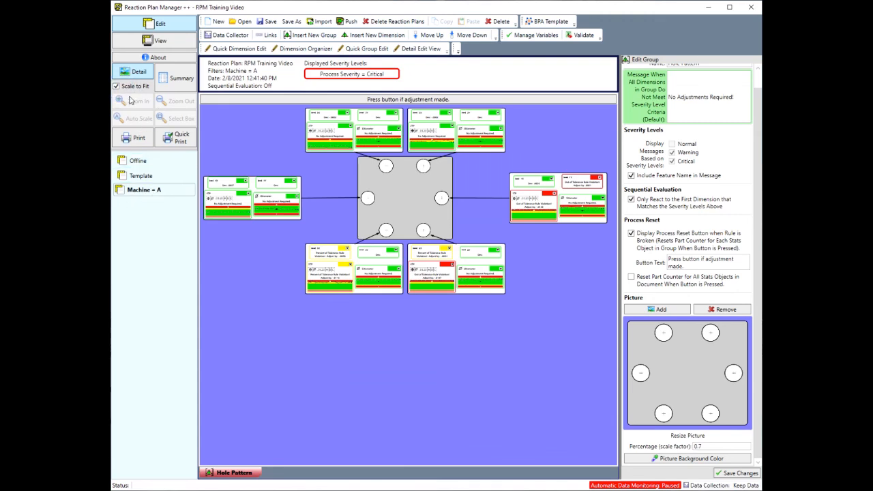
# Look through the Template, Offline and Machine = A plans in the detail view, ending on Template
pyautogui.click(139, 175)
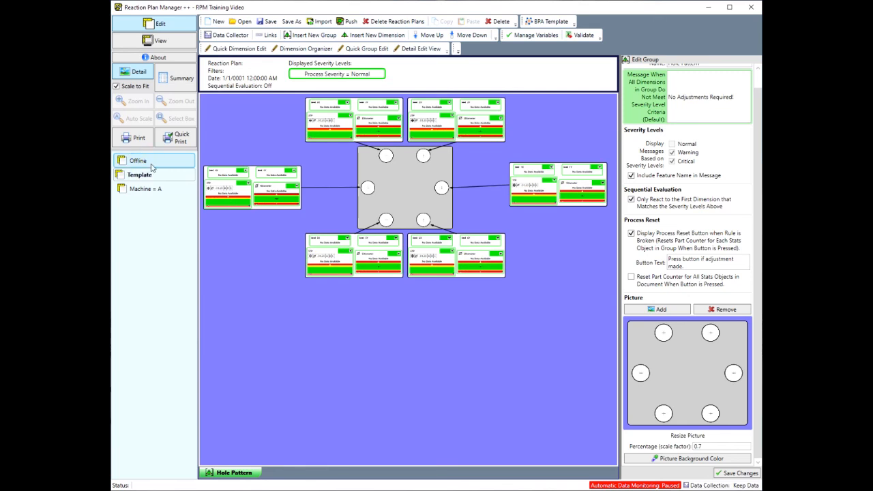
pyautogui.click(138, 161)
pyautogui.click(141, 188)
pyautogui.click(143, 171)
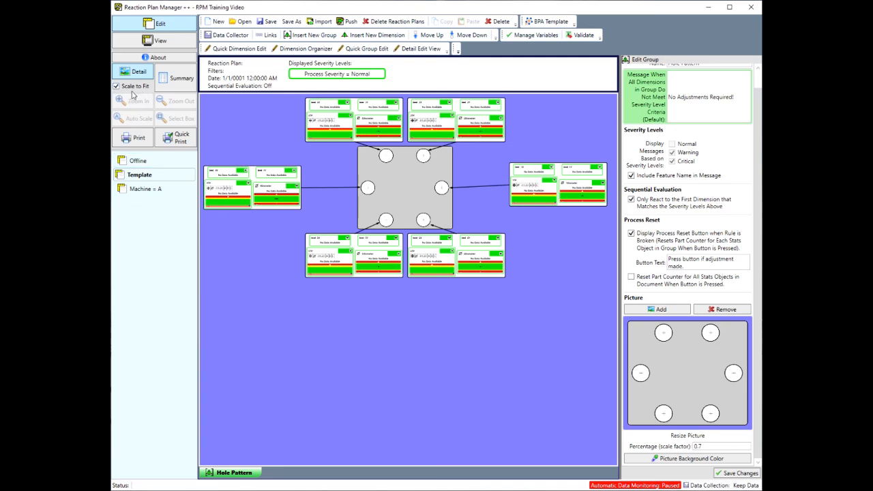
# Return to View mode, turn off Scale to Fit, and examine the full-size containers around the part picture
pyautogui.click(177, 41)
pyautogui.click(360, 285)
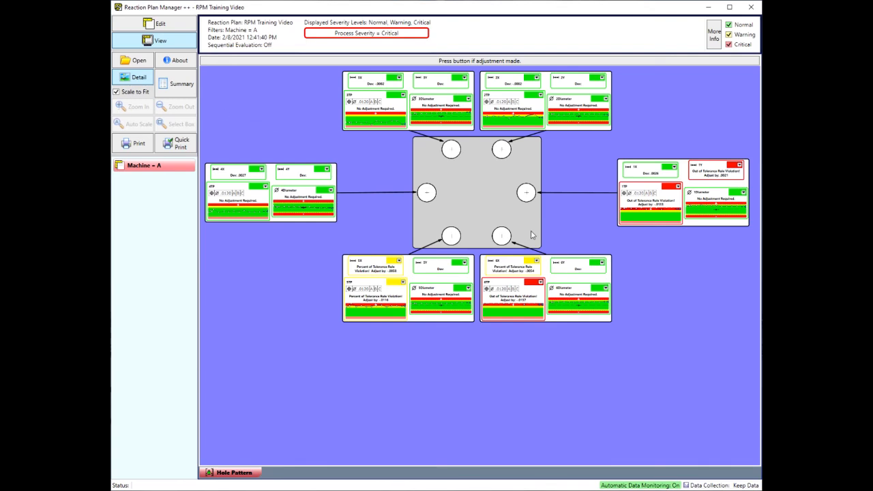
pyautogui.click(117, 92)
pyautogui.moveTo(323, 461); pyautogui.dragTo(515, 461)
pyautogui.scroll(-3, 316, 187)
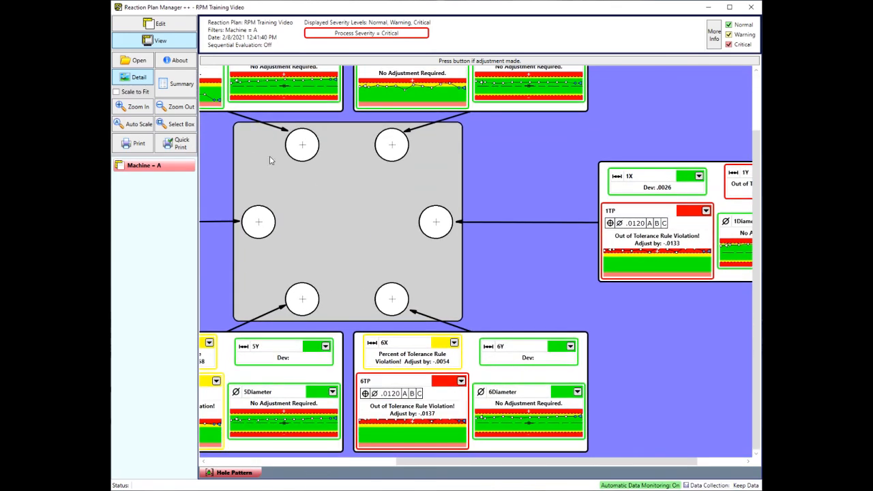
# Zoom in on hole 6's dimension container with a selection box, zoom back out, and auto-scale the detail view
pyautogui.click(176, 128)
pyautogui.moveTo(345, 321); pyautogui.dragTo(590, 458)
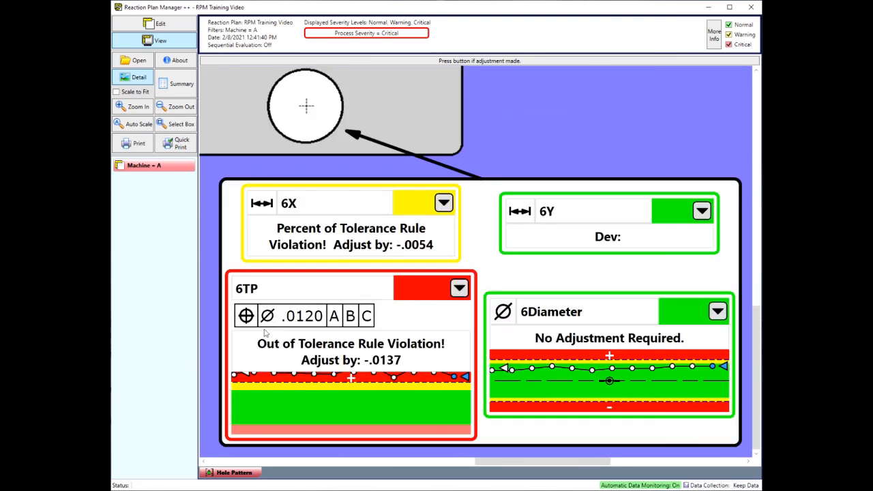
pyautogui.click(173, 111)
pyautogui.click(176, 113)
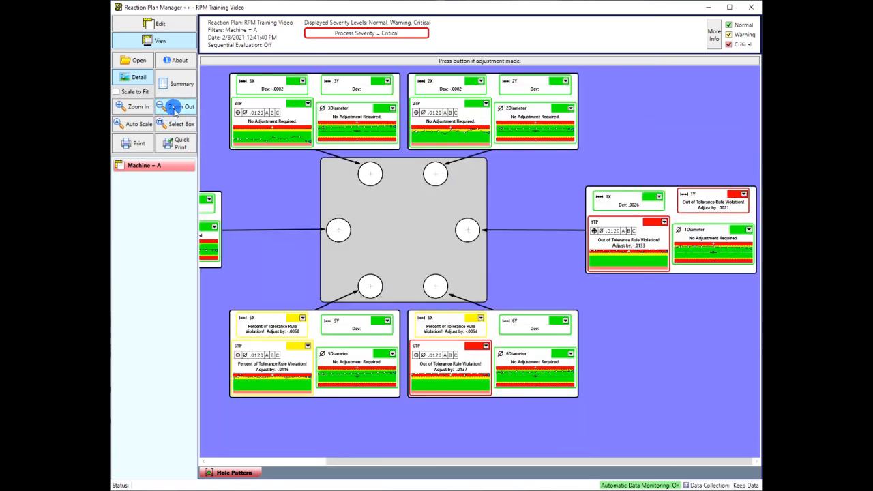
pyautogui.click(141, 127)
pyautogui.scroll(-1, 217, 238)
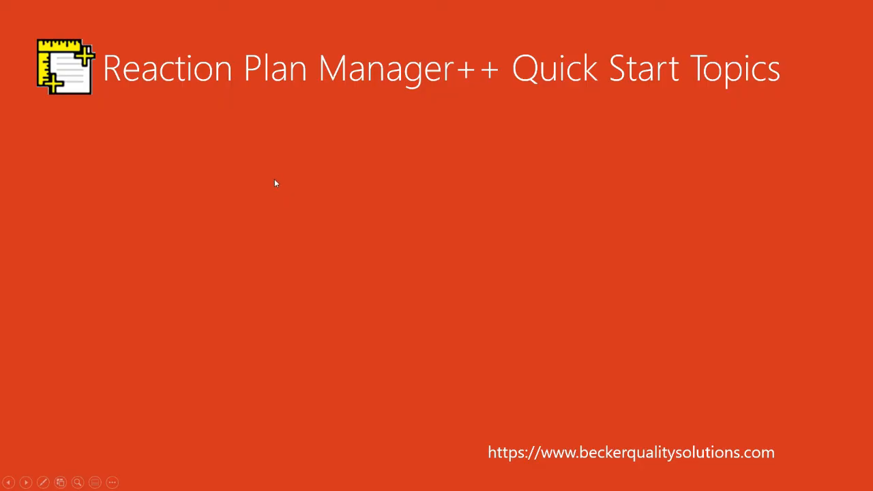
pyautogui.click(275, 178)
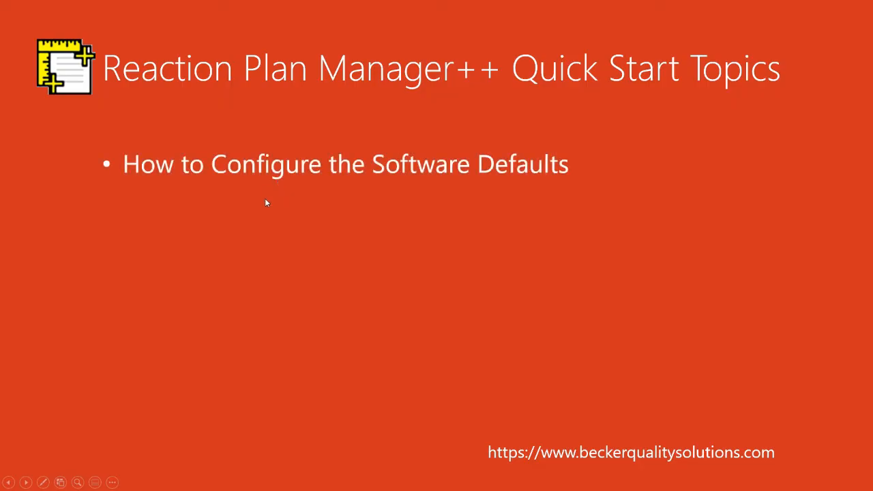
pyautogui.click(266, 202)
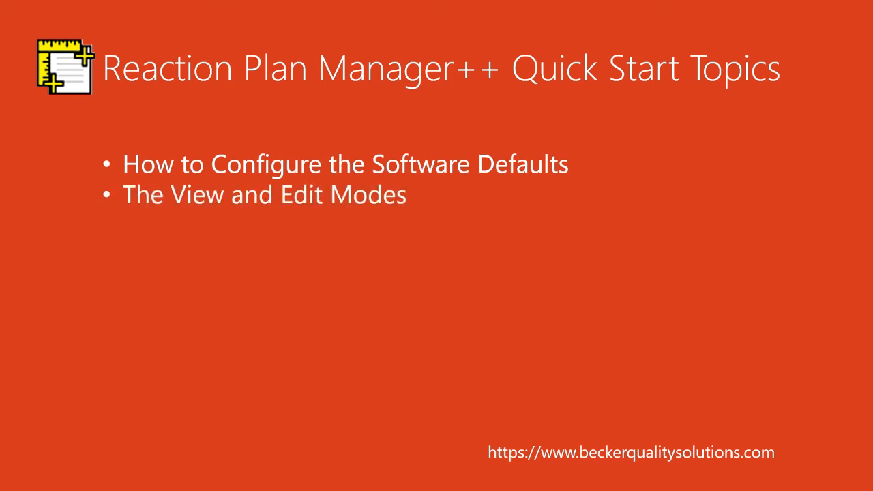
pyautogui.press('Right')
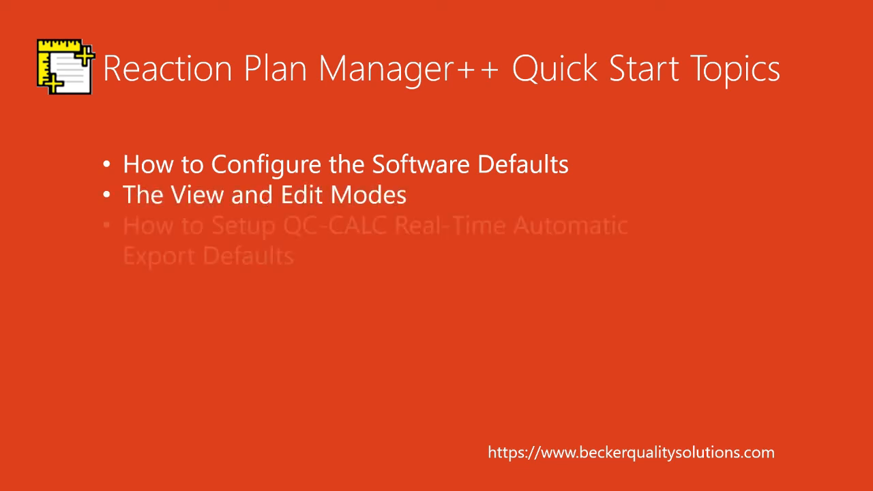